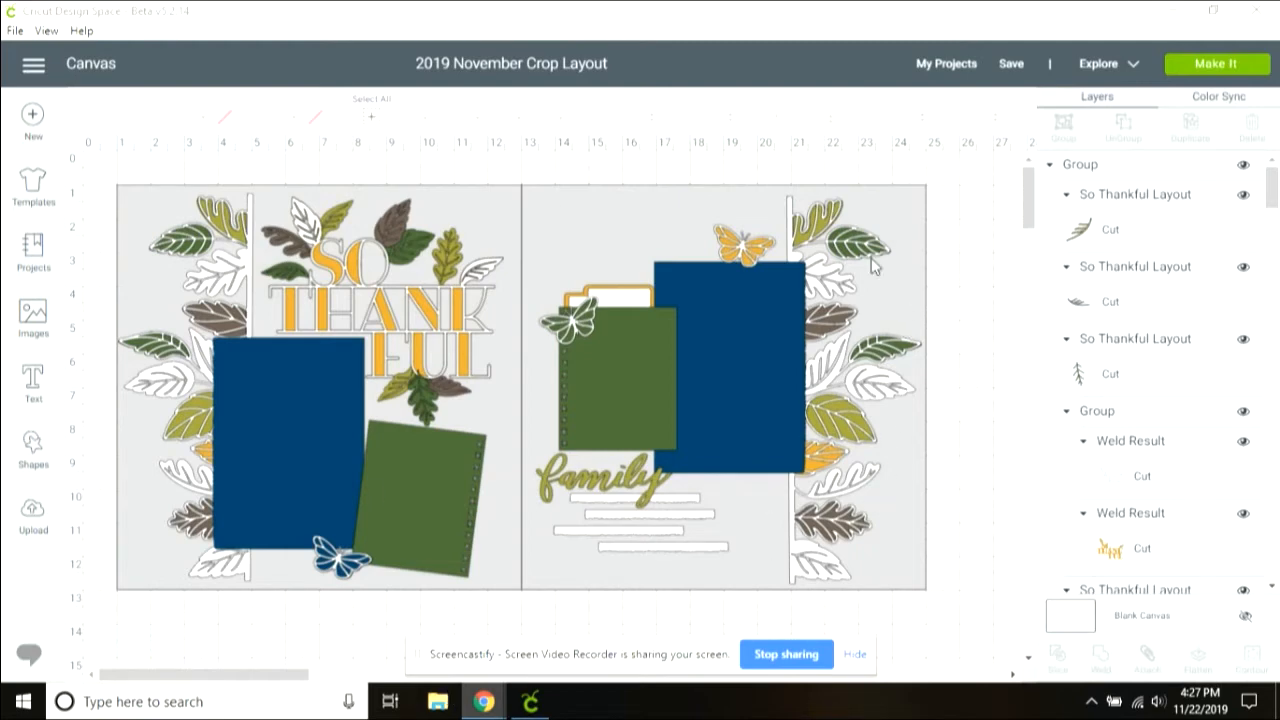
Step: Start a new blank canvas and search the image cartridges for Complete Creativity
{"action": "left_click", "coordinate": [31, 118]}
{"action": "left_click", "coordinate": [31, 118]}
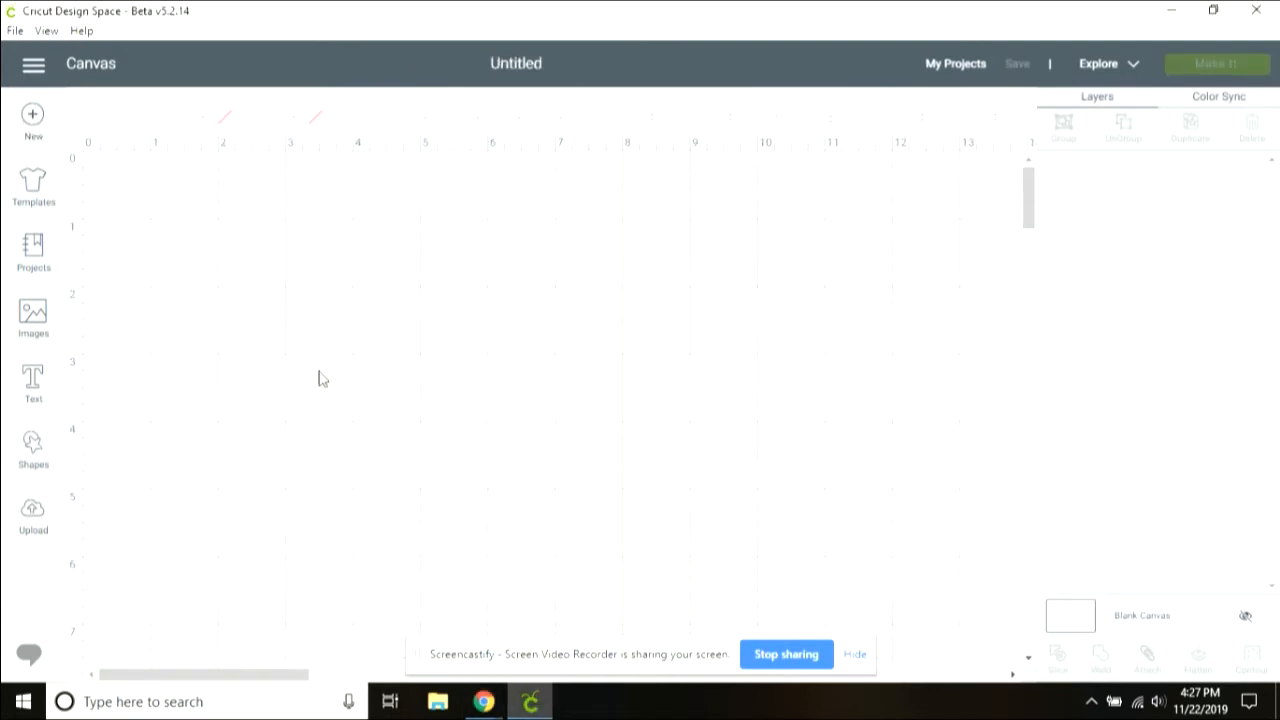
{"action": "left_click", "coordinate": [31, 314]}
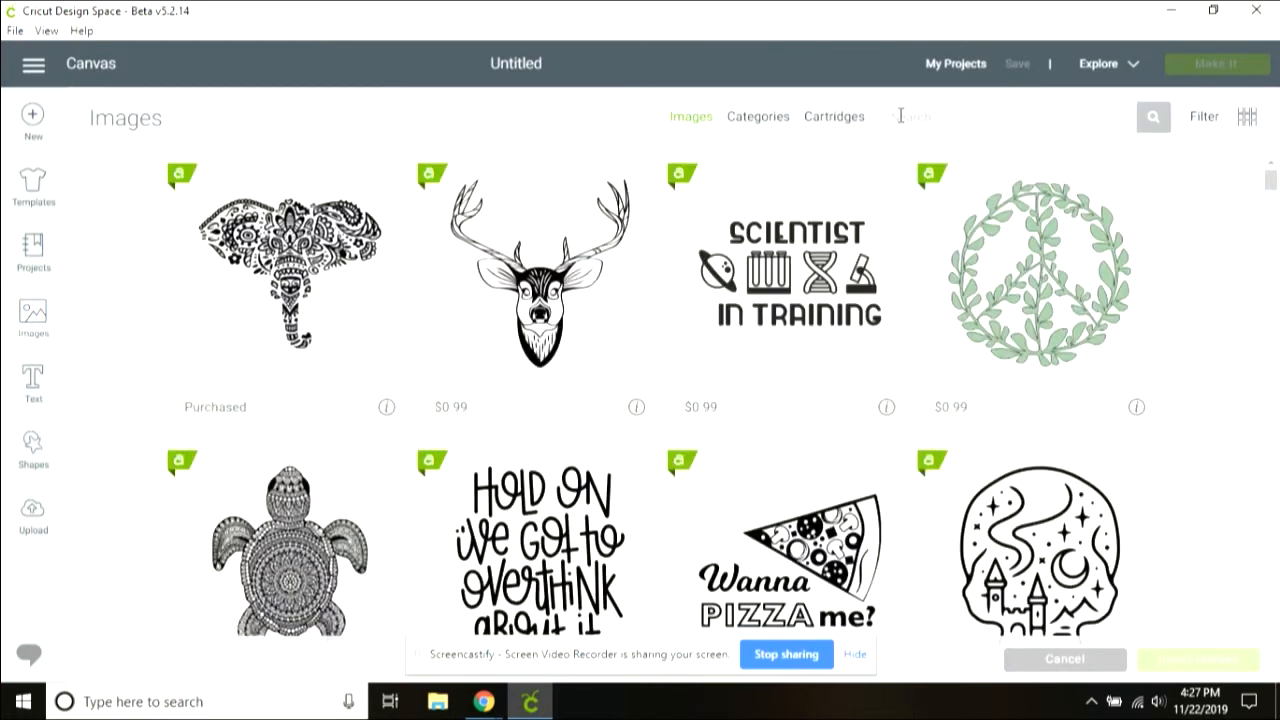
{"action": "left_click", "coordinate": [848, 130]}
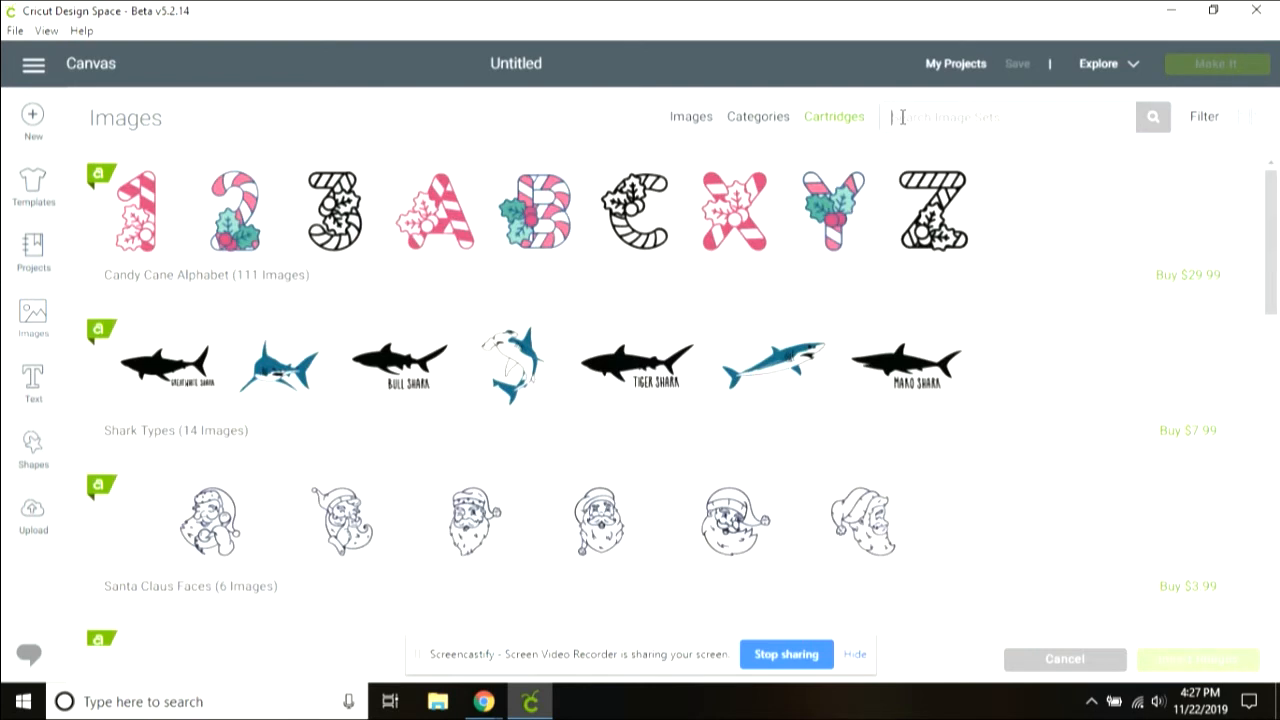
{"action": "type", "text": "Complete Creativ"}
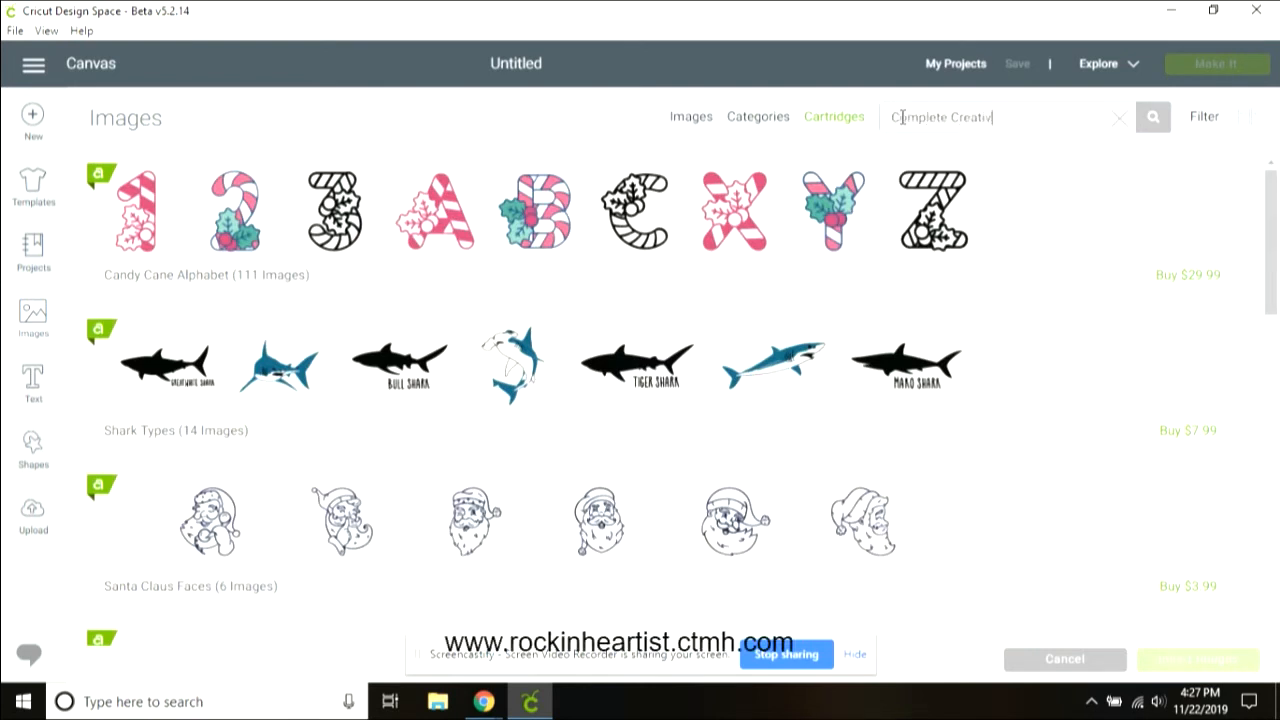
{"action": "type", "text": "ity"}
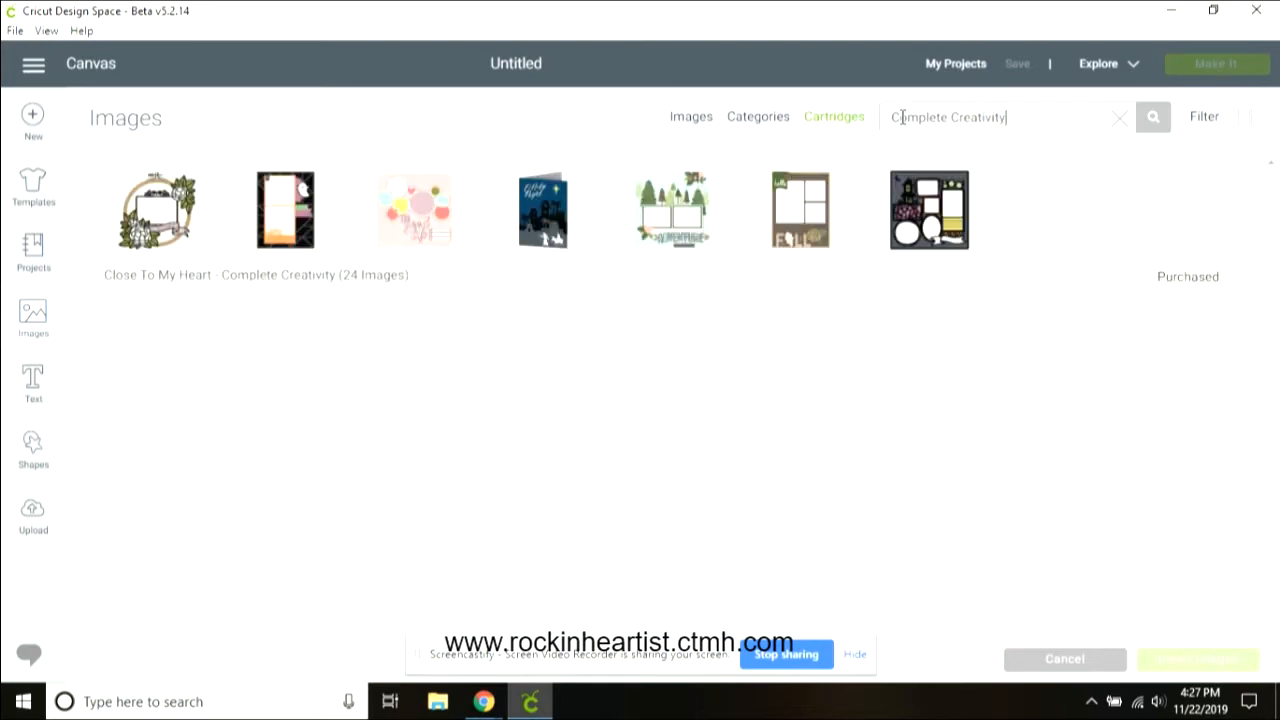
Step: Open the Close To My Heart - Complete Creativity cartridge and insert the So Thankful two-page layout image
{"action": "left_click", "coordinate": [787, 277]}
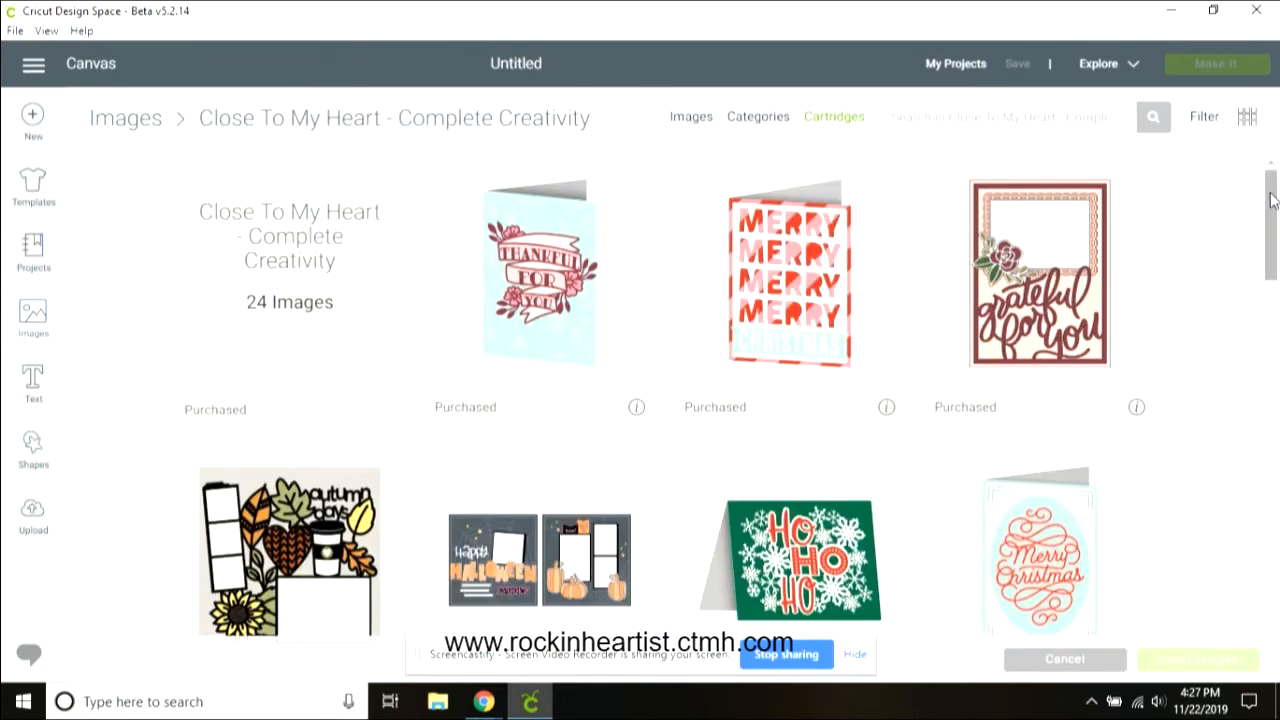
{"action": "left_click_drag", "start_coordinate": [1274, 193], "coordinate": [1276, 437]}
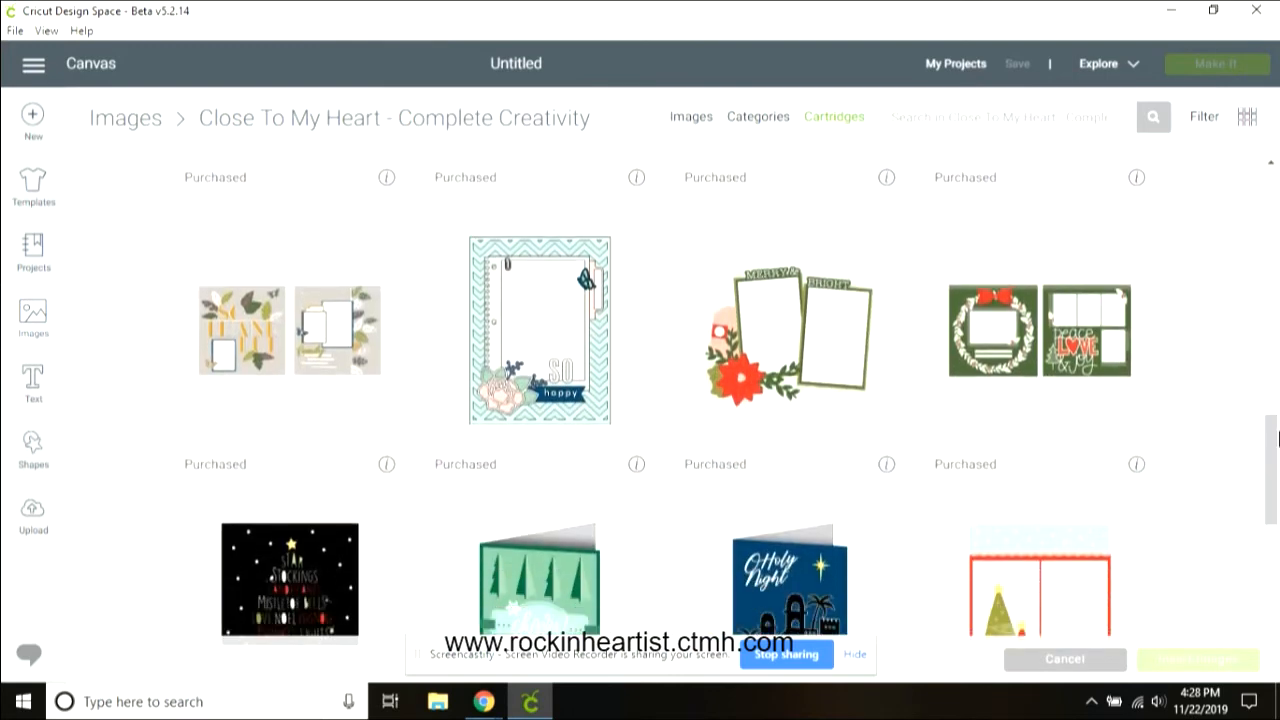
{"action": "left_click", "coordinate": [284, 423]}
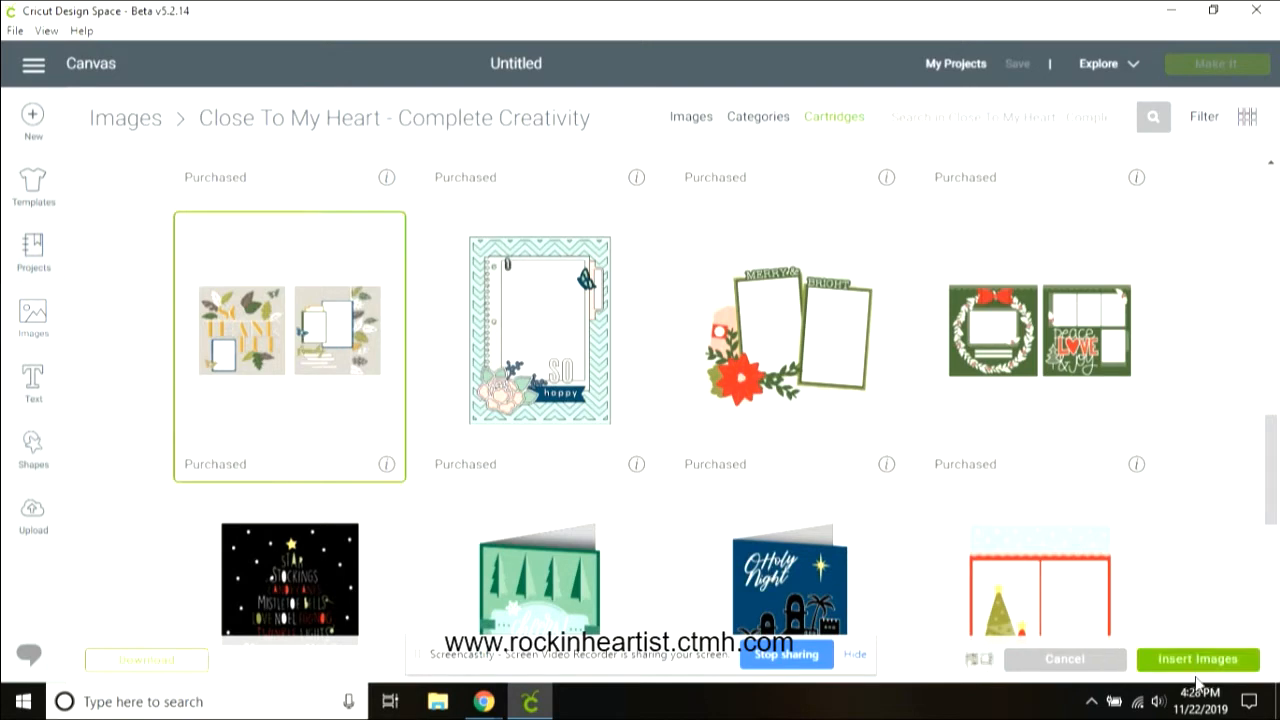
{"action": "left_click", "coordinate": [1207, 661]}
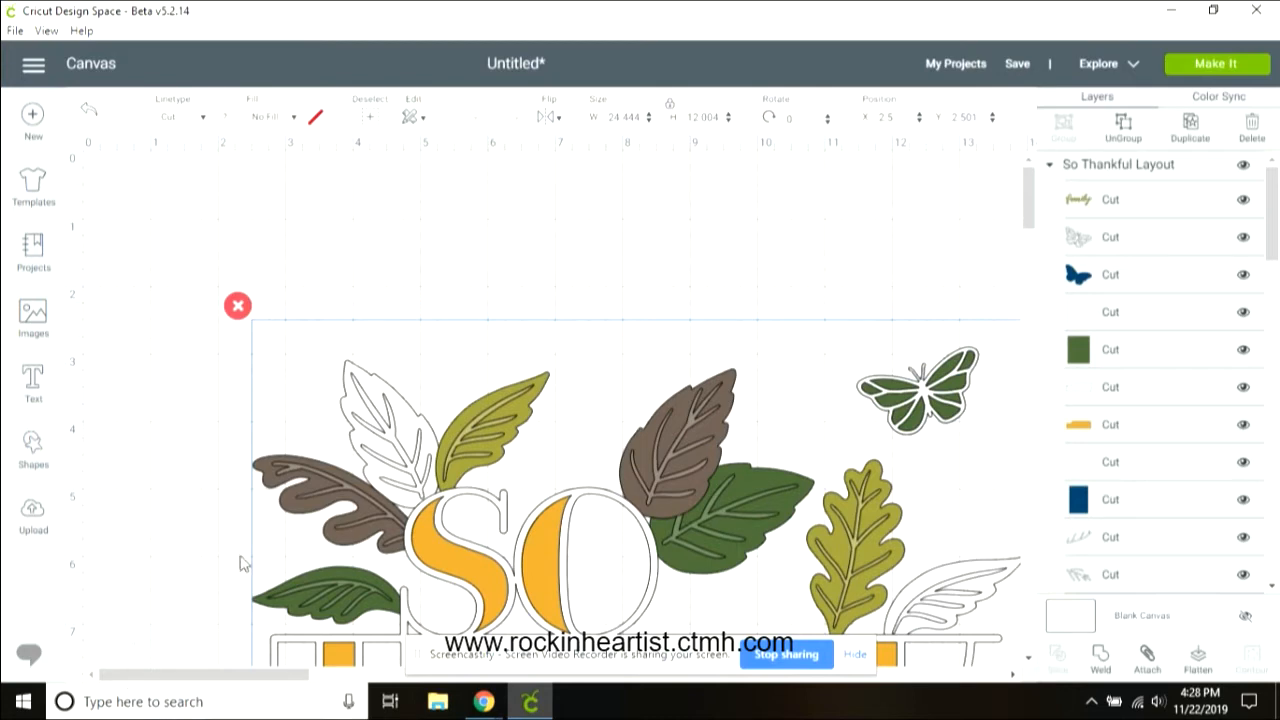
Step: Insert a square shape and resize it to 12 by 12
{"action": "mouse_move", "coordinate": [117, 645]}
{"action": "left_click", "coordinate": [106, 643]}
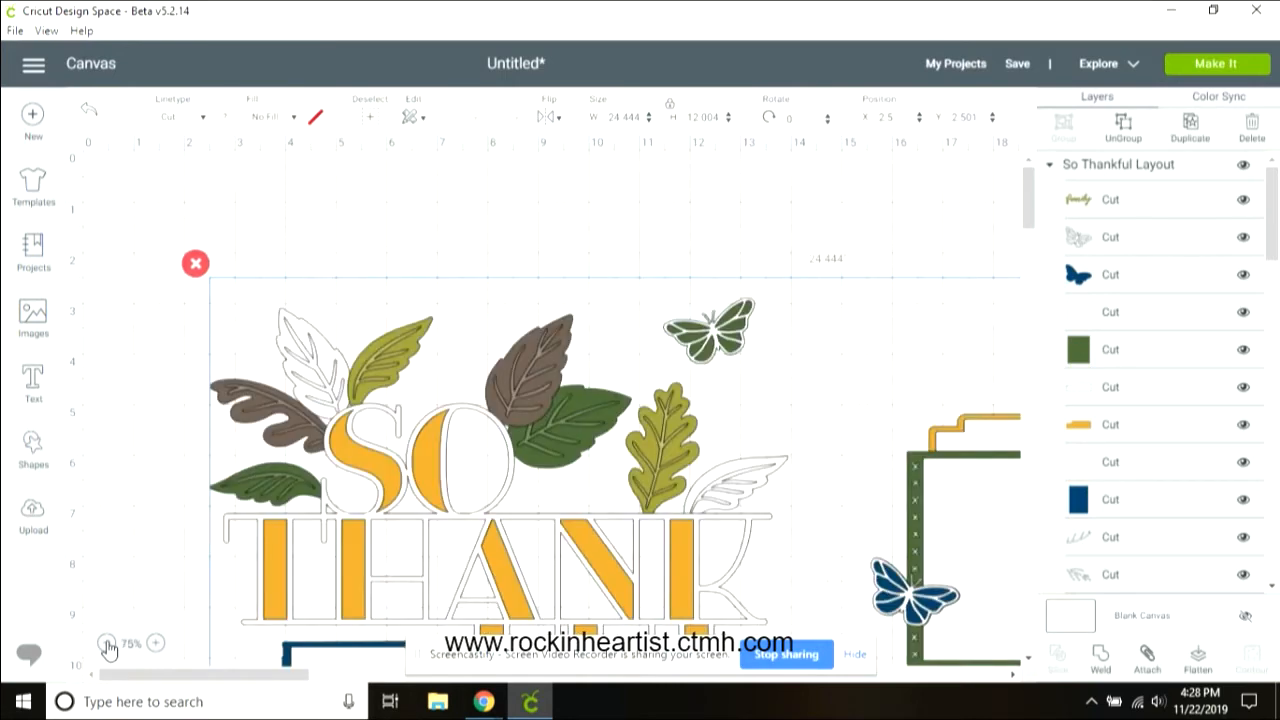
{"action": "left_click", "coordinate": [106, 643]}
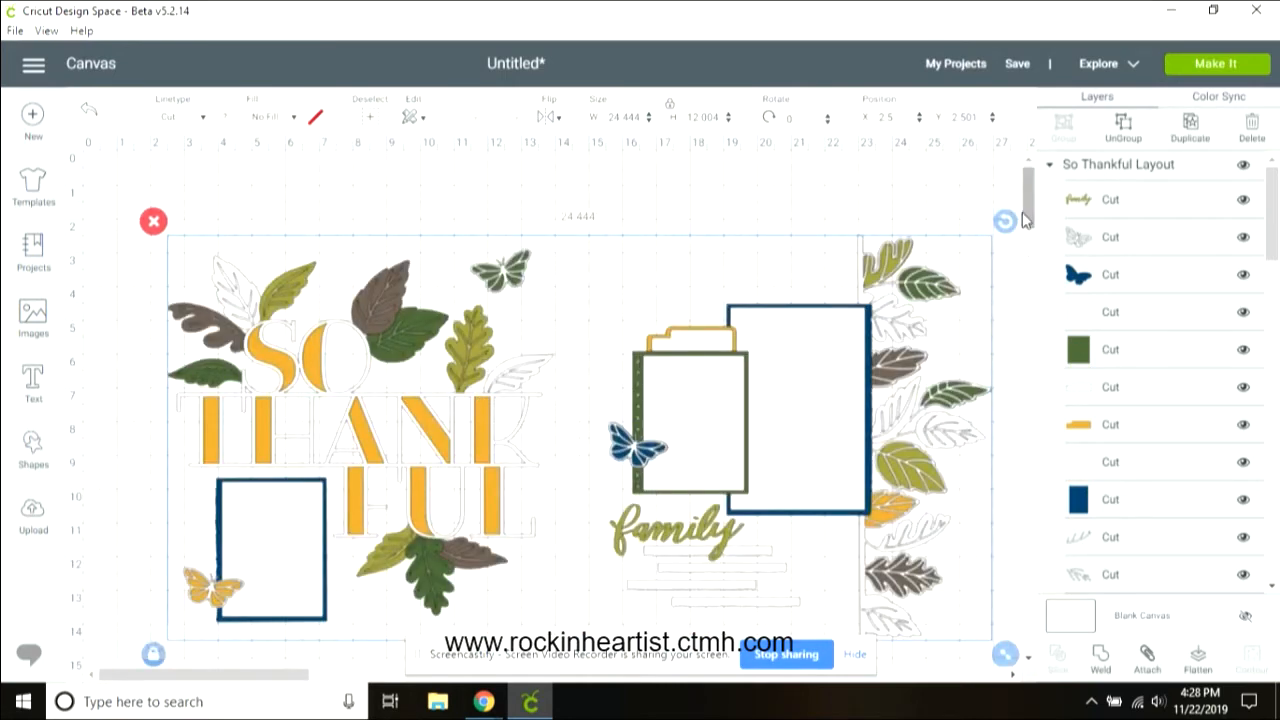
{"action": "scroll", "coordinate": [1027, 216], "scroll_direction": "down", "scroll_amount": 1}
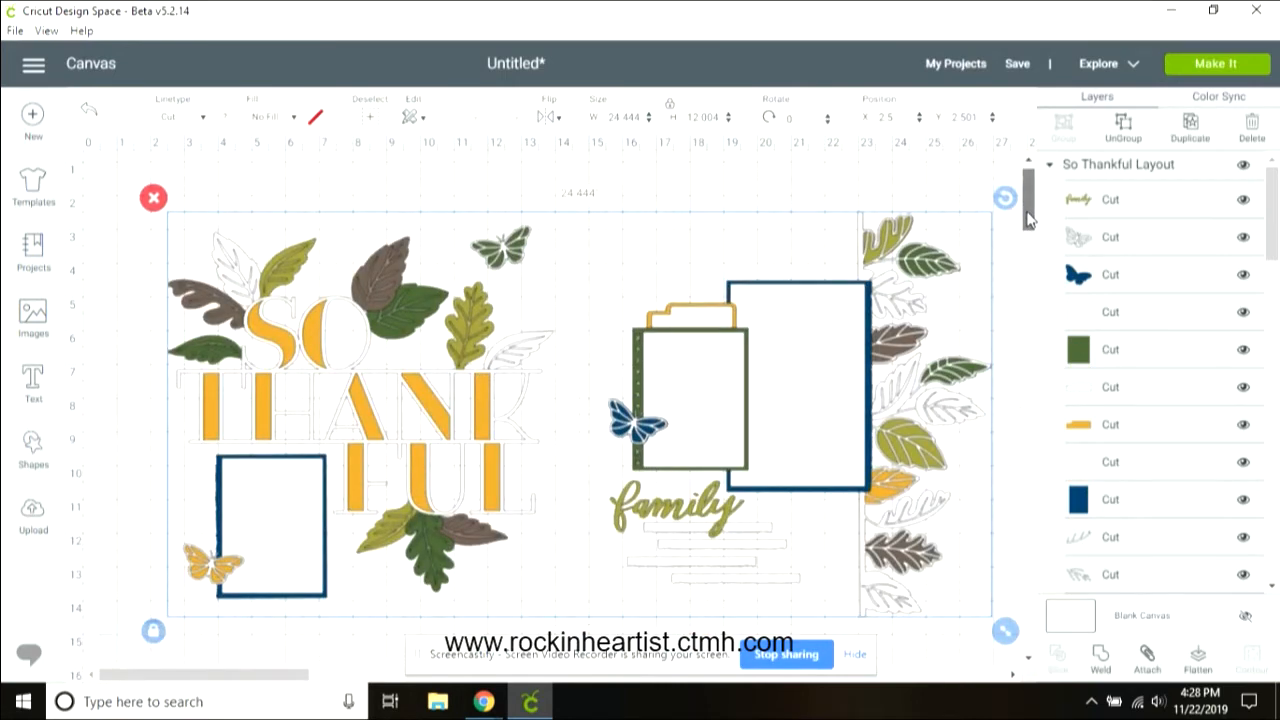
{"action": "scroll", "coordinate": [1027, 216], "scroll_direction": "down", "scroll_amount": 1}
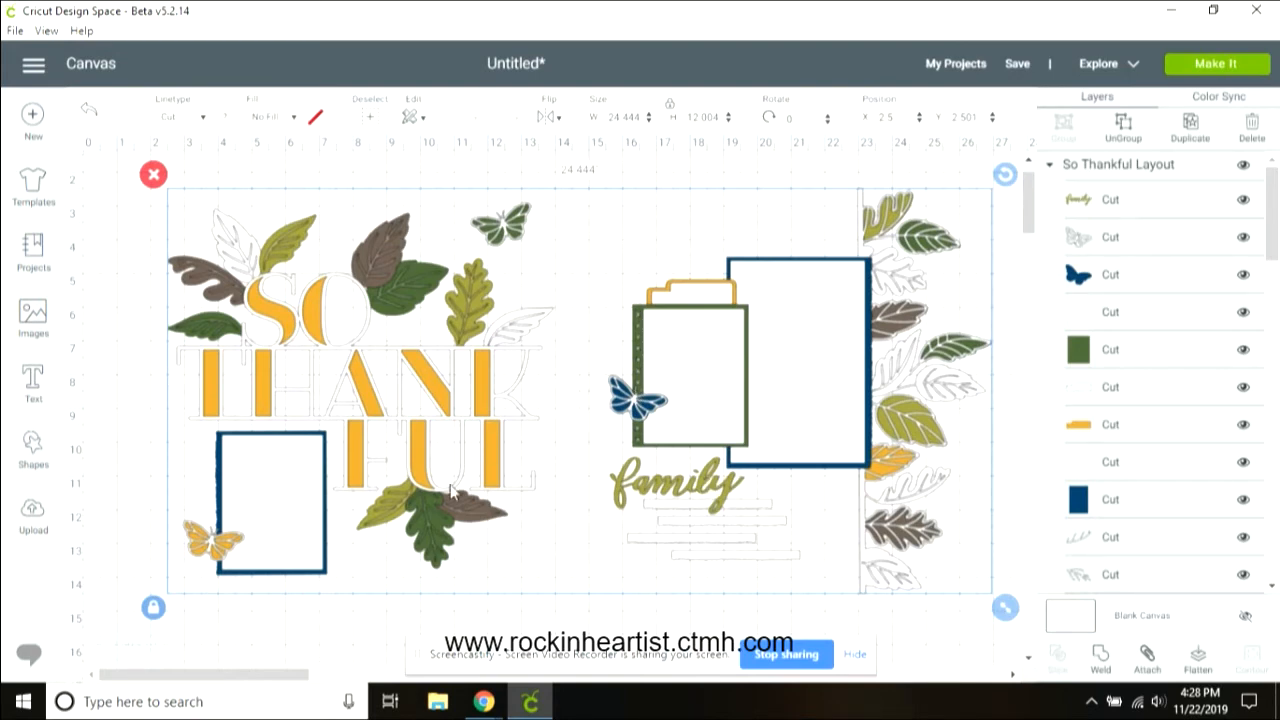
{"action": "left_click", "coordinate": [31, 449]}
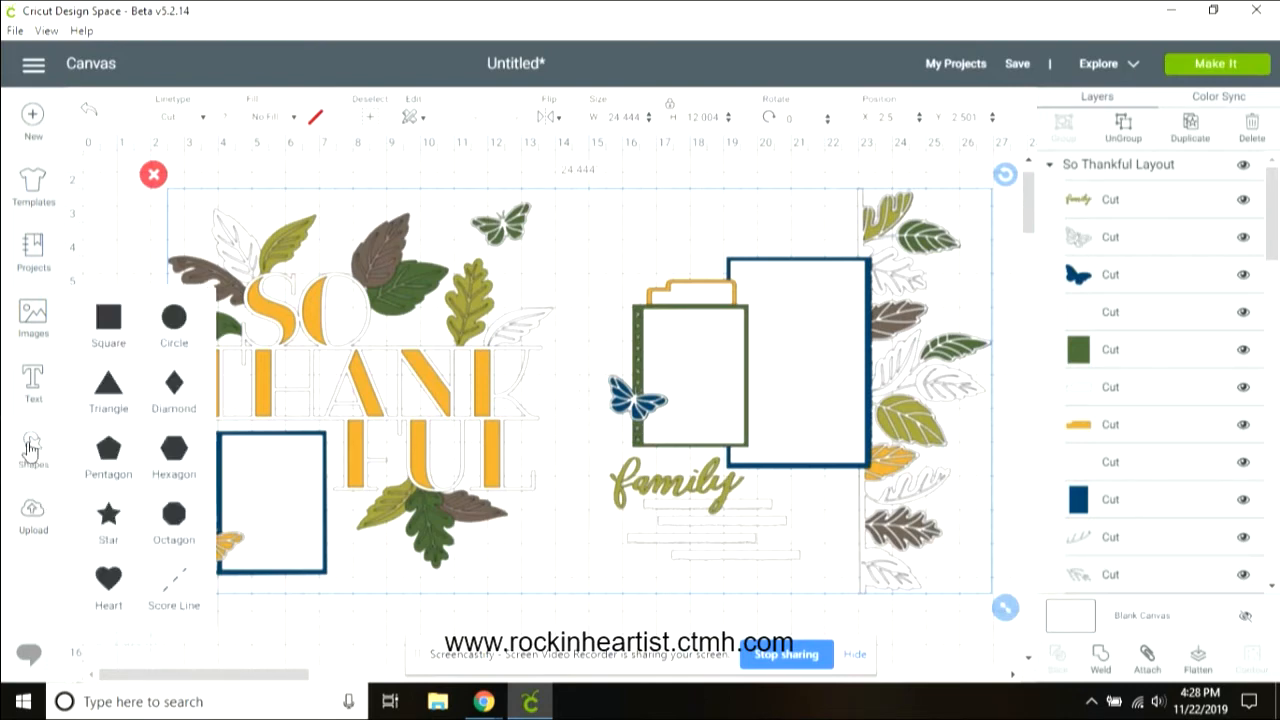
{"action": "left_click", "coordinate": [107, 320]}
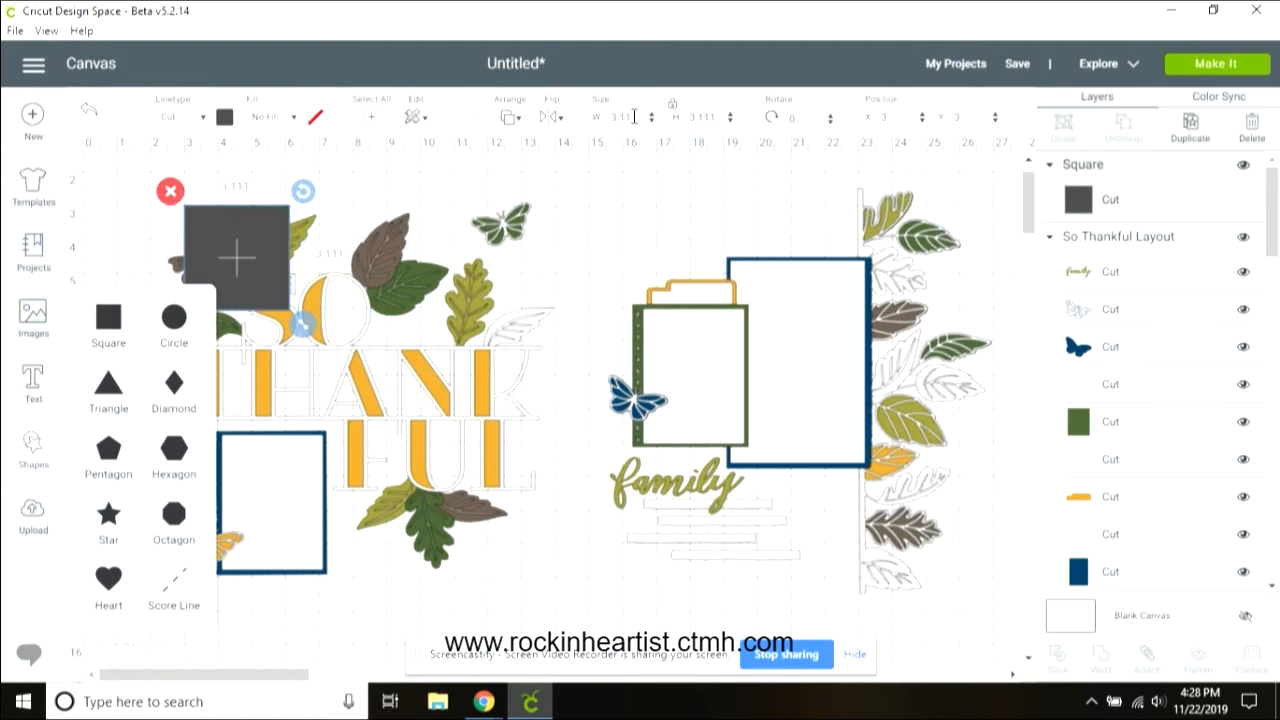
{"action": "left_click_drag", "start_coordinate": [636, 116], "coordinate": [601, 121]}
{"action": "type", "text": "12"}
{"action": "key", "text": "Return"}
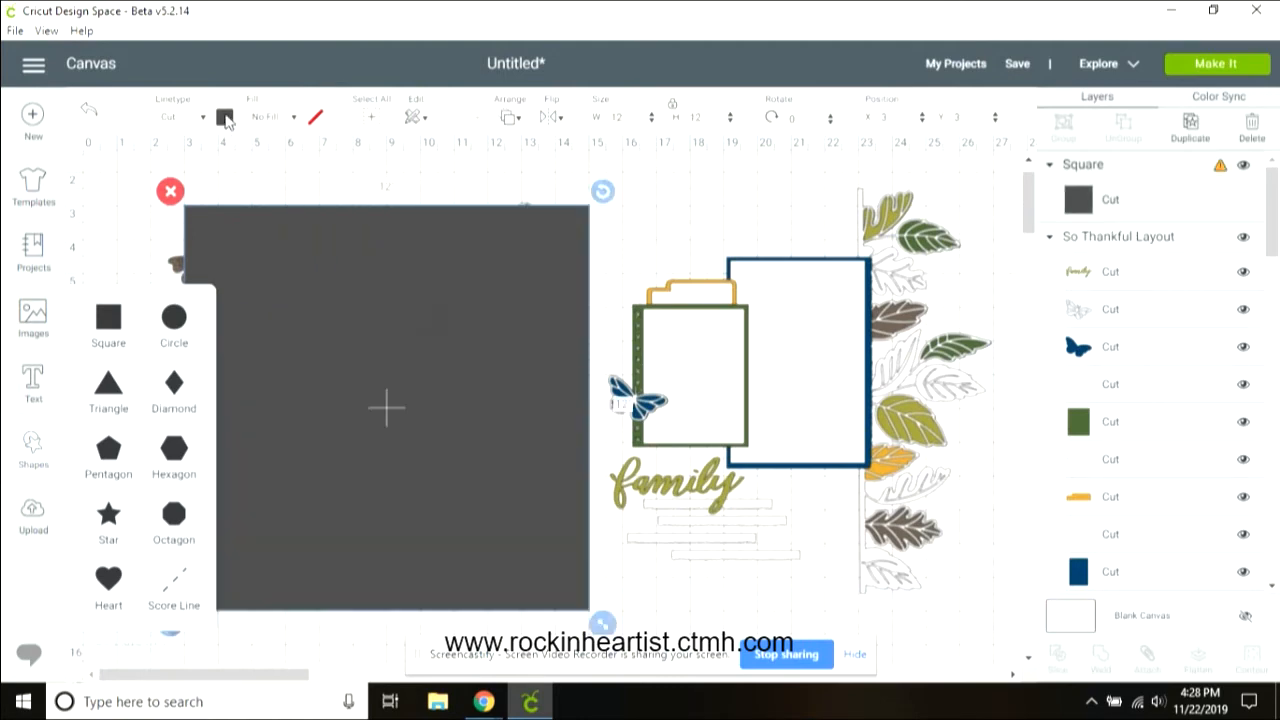
Step: Make the square light gray, then duplicate it and place the copy beside the original
{"action": "left_click", "coordinate": [225, 118]}
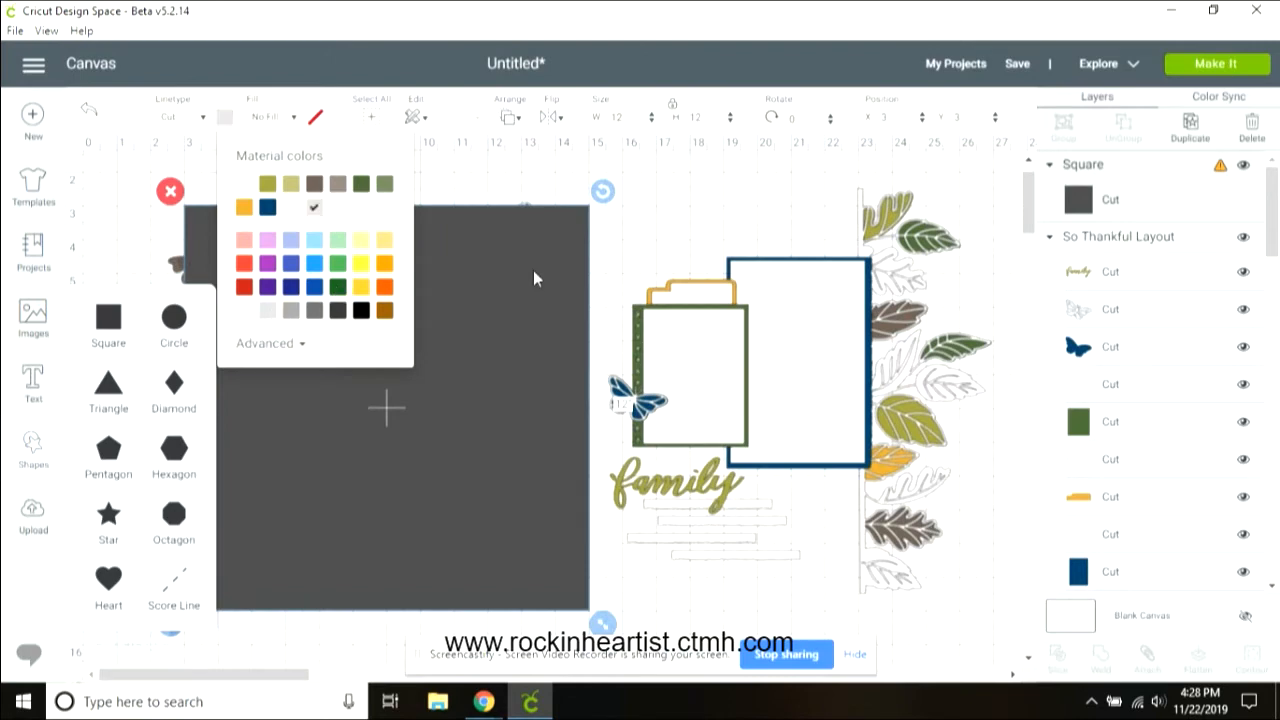
{"action": "left_click", "coordinate": [1192, 126]}
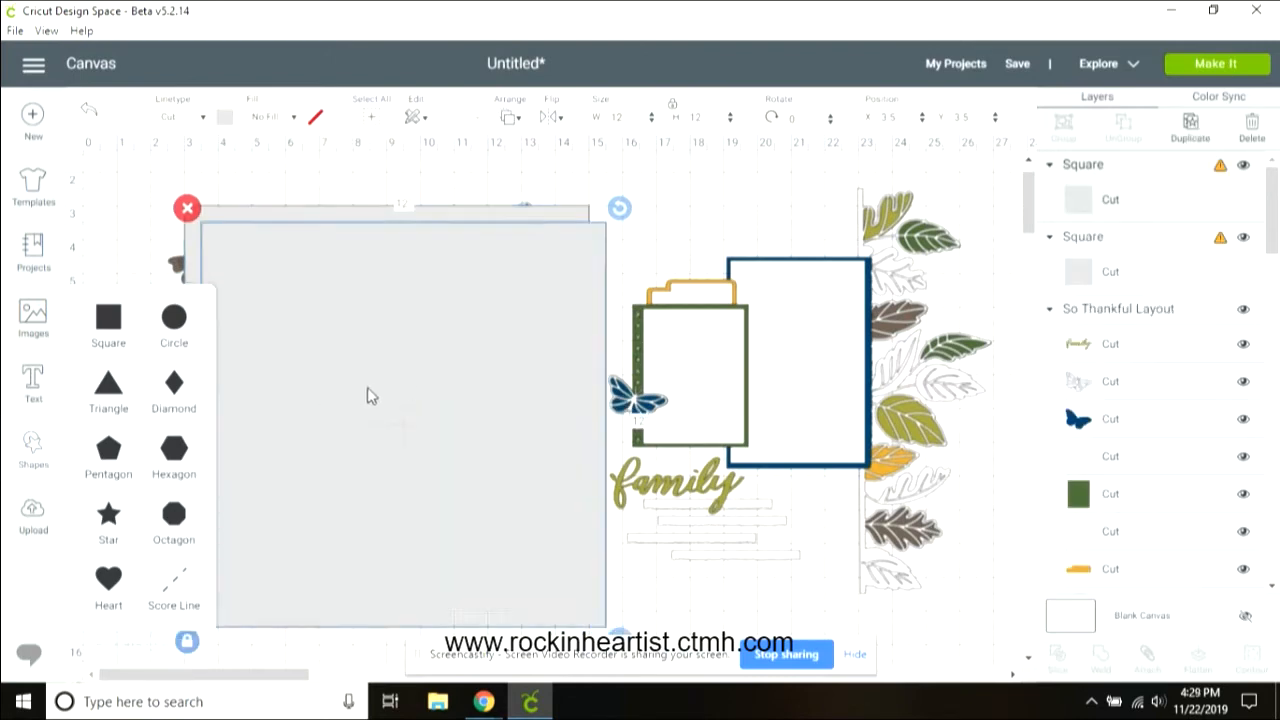
{"action": "left_click_drag", "start_coordinate": [367, 388], "coordinate": [815, 349]}
{"action": "mouse_move", "coordinate": [409, 363]}
{"action": "left_mouse_down"}
{"action": "mouse_move", "coordinate": [385, 363]}
{"action": "mouse_move", "coordinate": [411, 355]}
{"action": "left_mouse_up"}
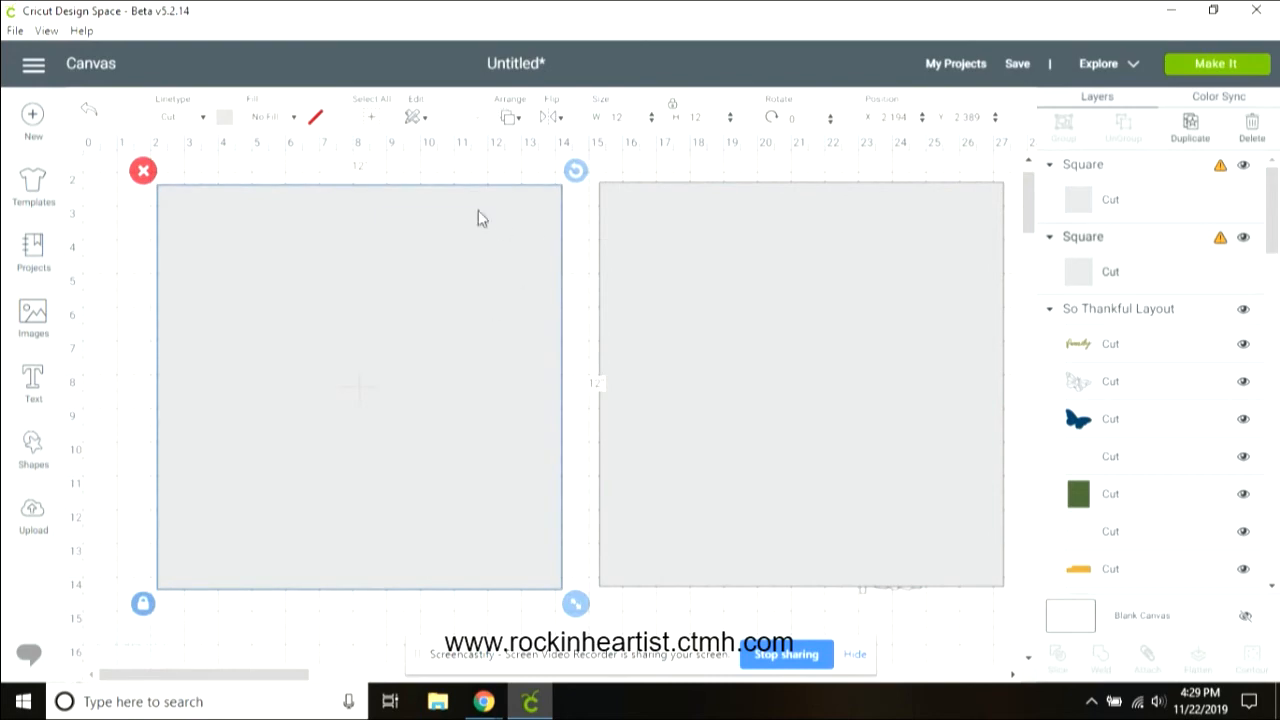
Step: Send both 12 by 12 squares to the back behind the layout pieces
{"action": "left_click", "coordinate": [510, 120]}
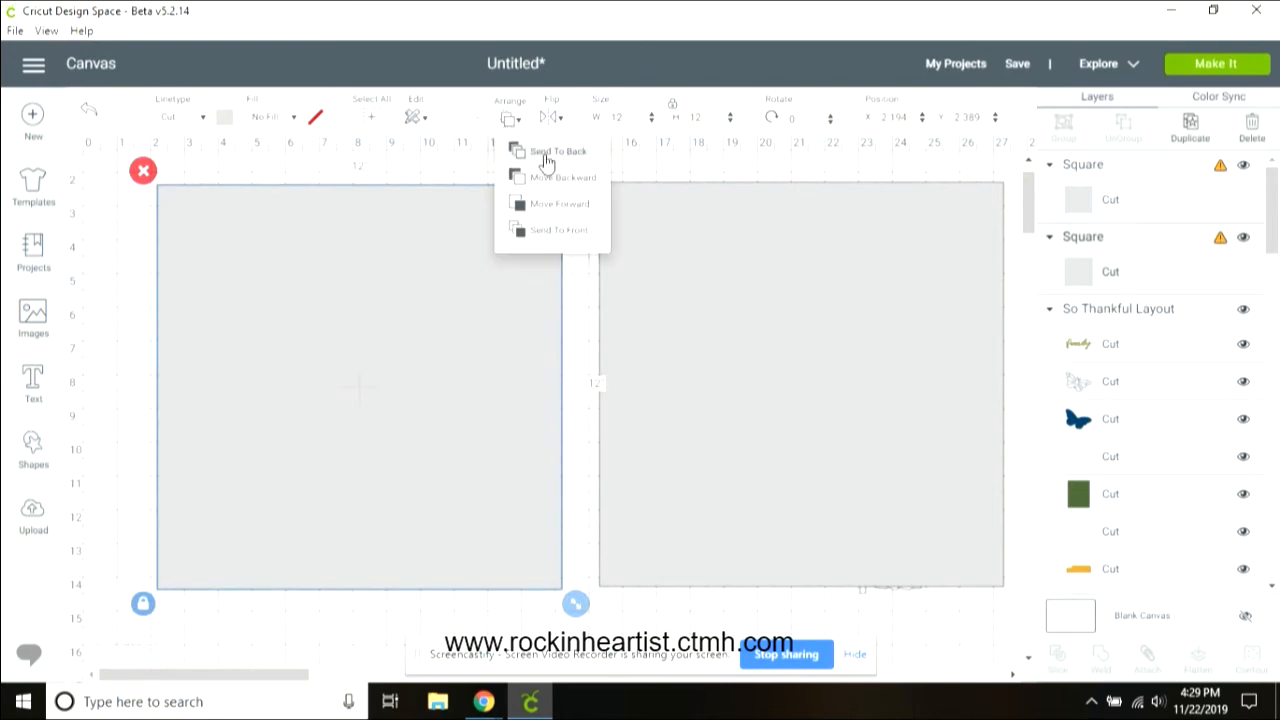
{"action": "left_click", "coordinate": [514, 148]}
{"action": "left_click", "coordinate": [696, 220]}
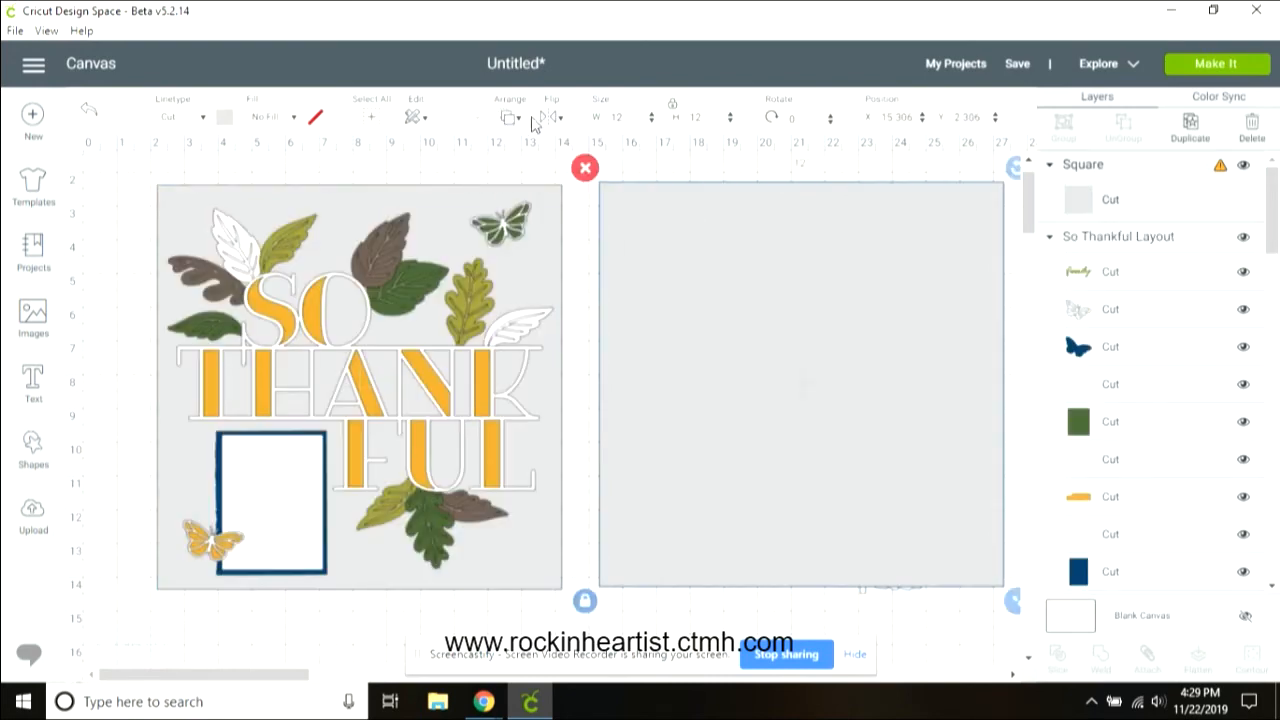
{"action": "left_click", "coordinate": [510, 120]}
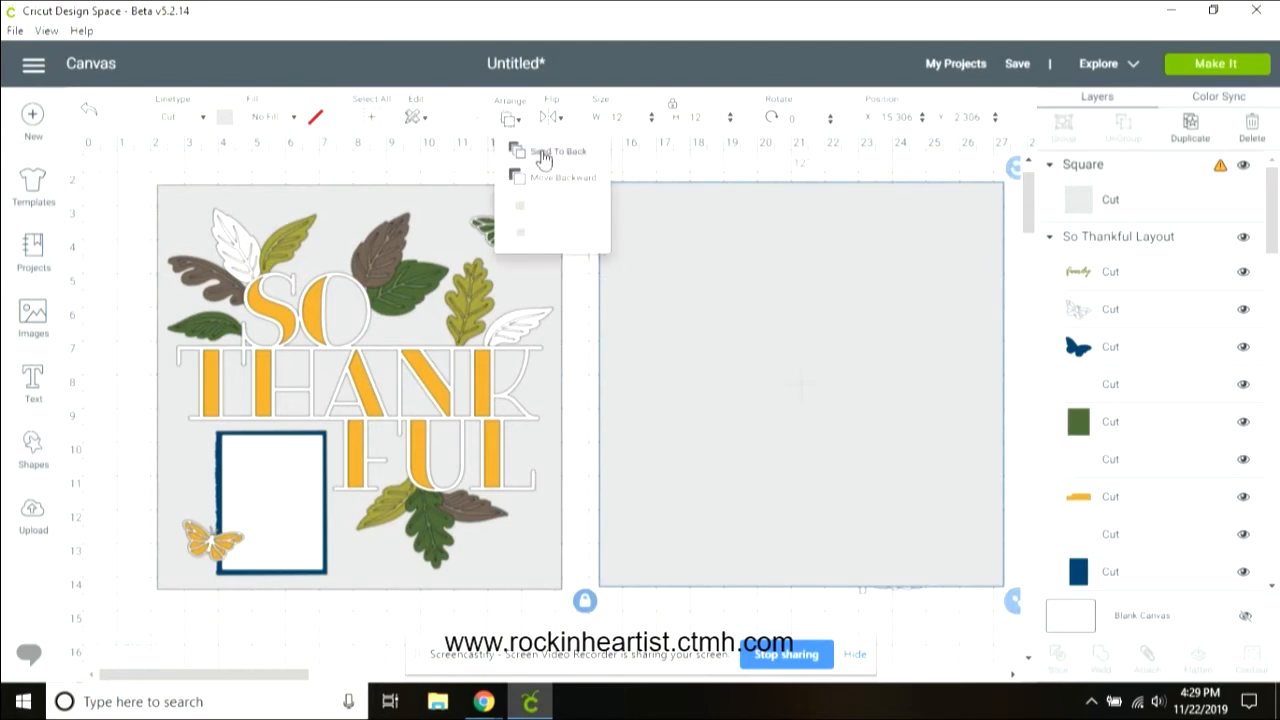
{"action": "left_click", "coordinate": [518, 147]}
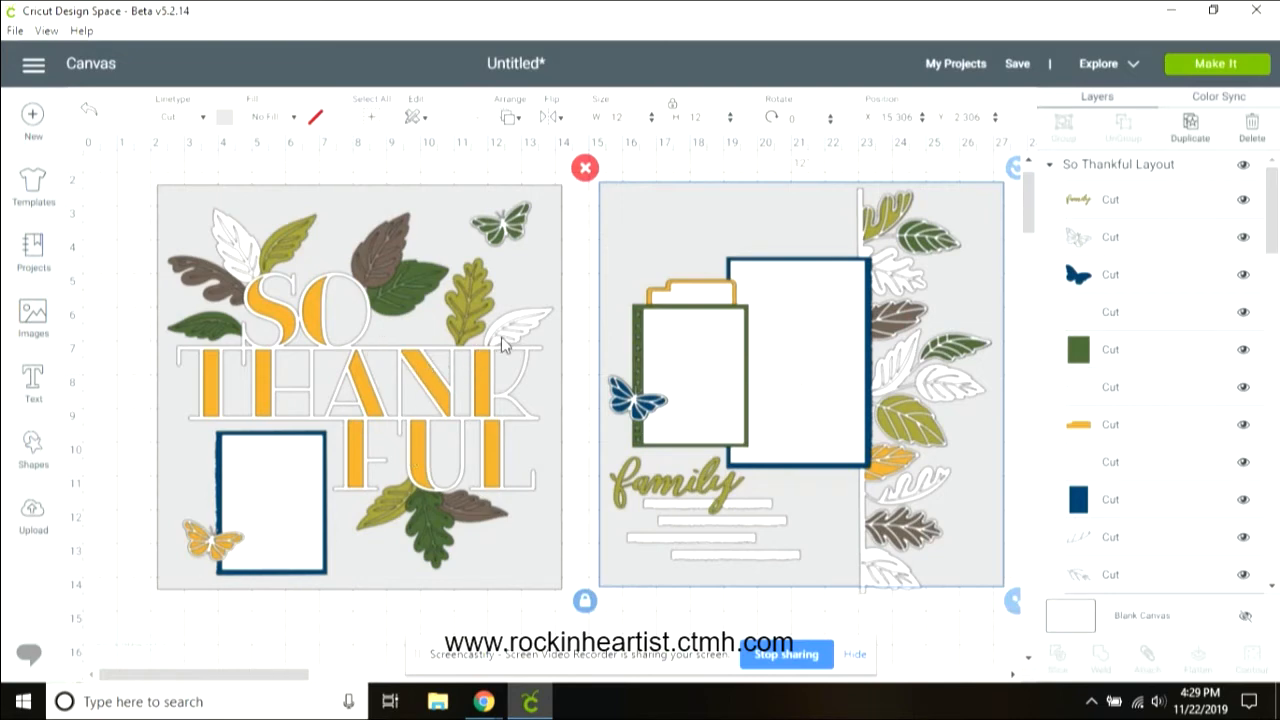
Step: Ungroup the So Thankful layout
{"action": "left_click", "coordinate": [248, 265], "text": "shift"}
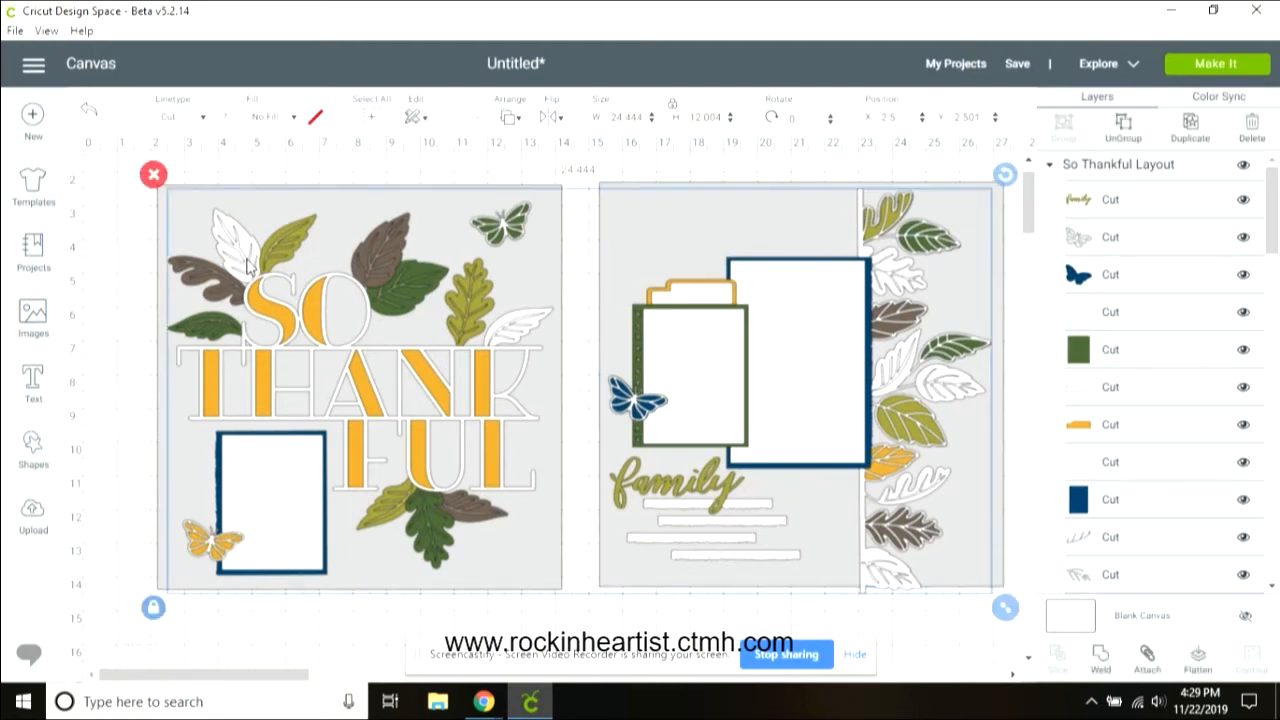
{"action": "left_click", "coordinate": [1126, 128]}
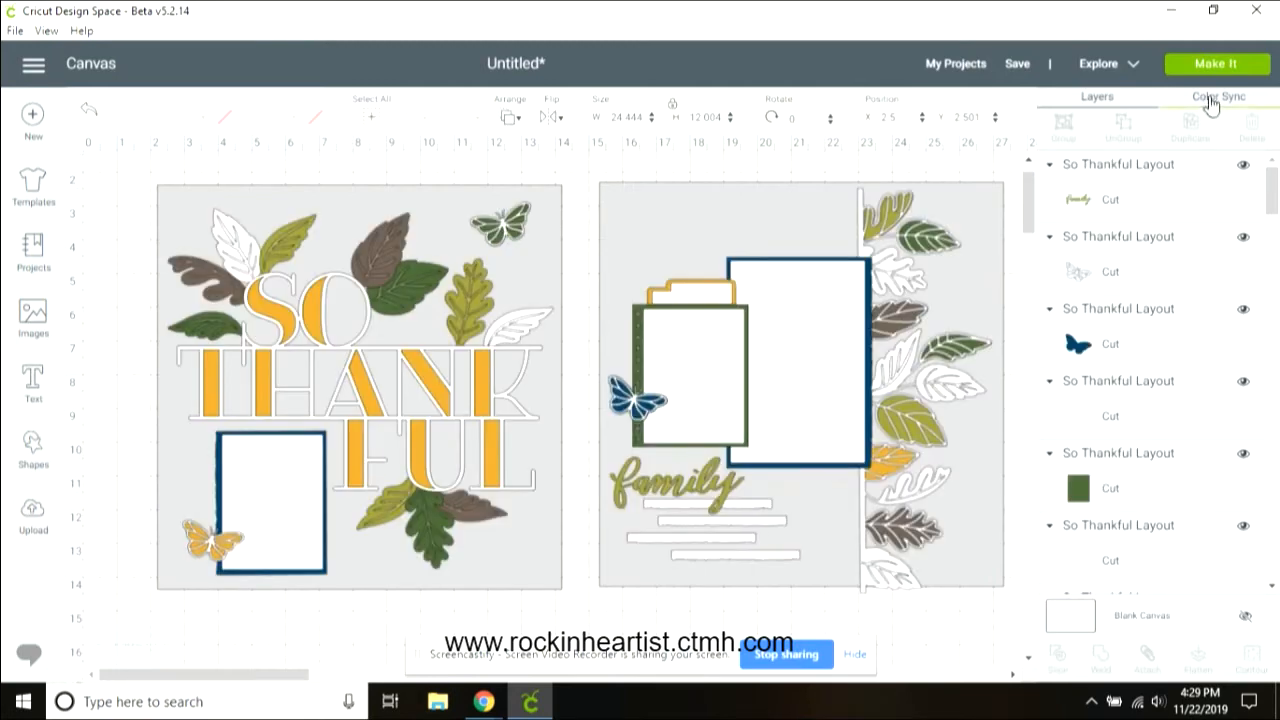
Step: Slice the top-left white leaf together with its overlapping layer
{"action": "left_click", "coordinate": [244, 262]}
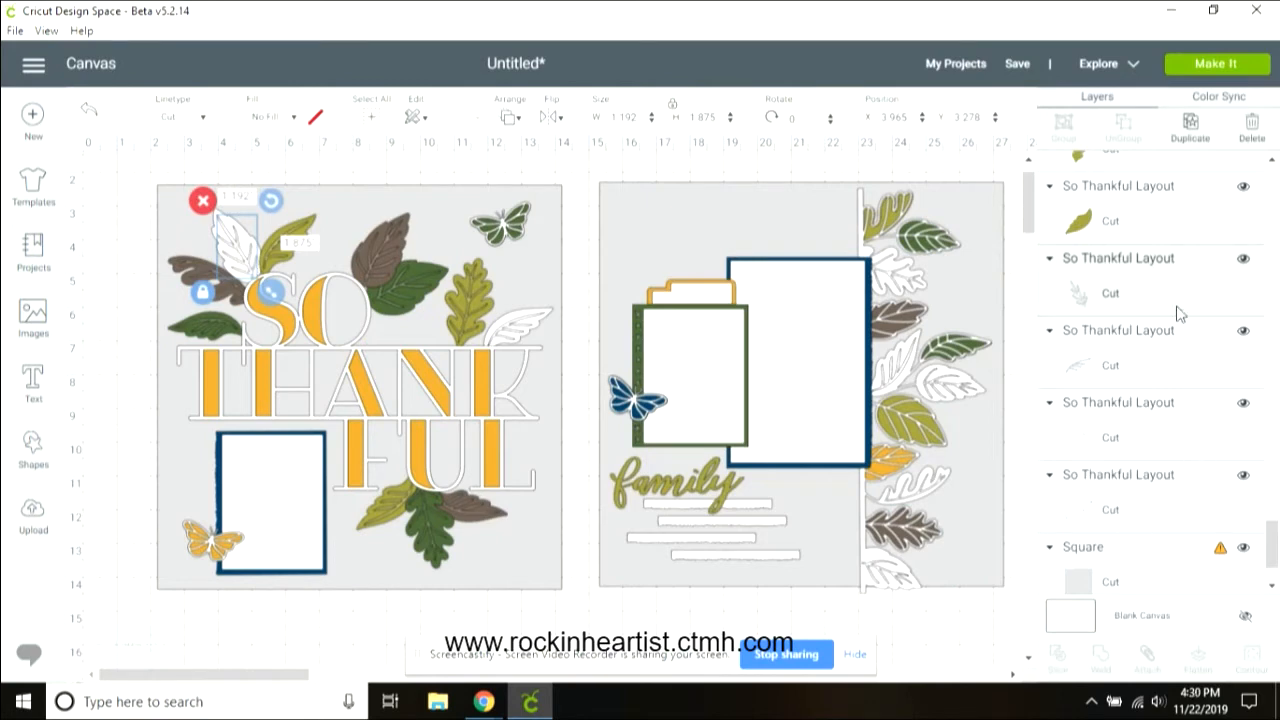
{"action": "left_click", "coordinate": [1136, 438], "text": "ctrl"}
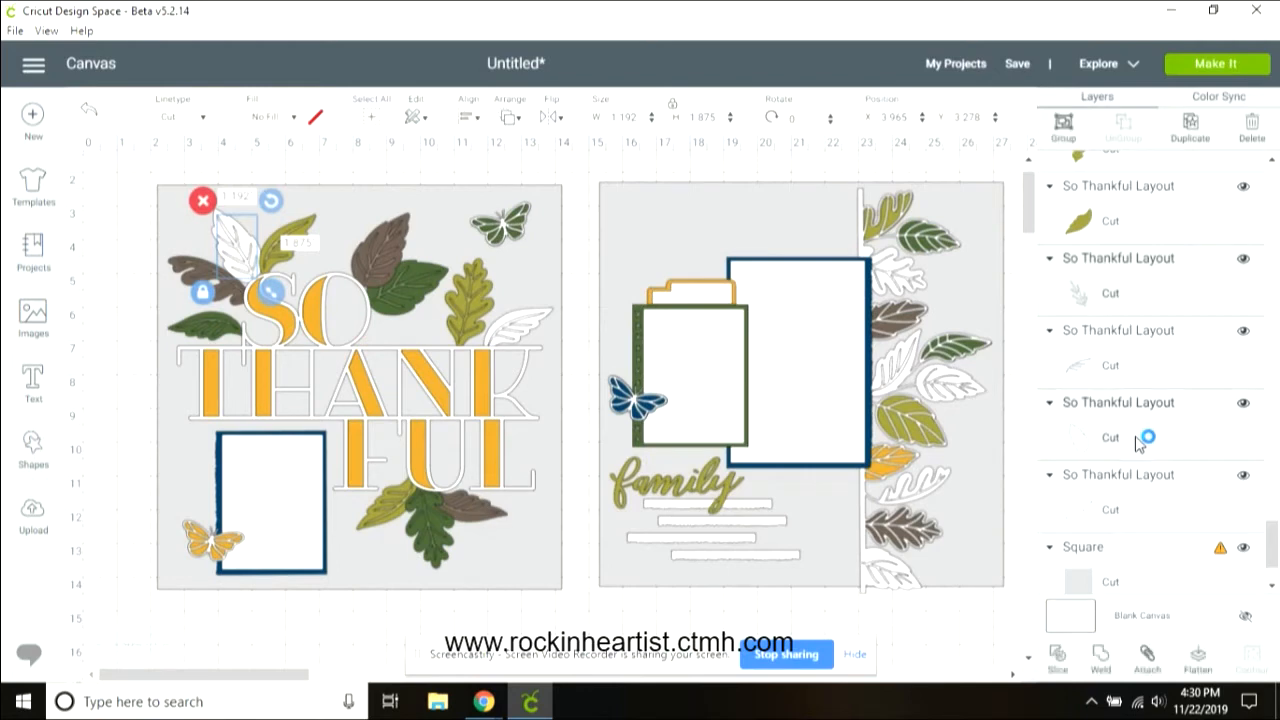
{"action": "left_click", "coordinate": [1058, 660]}
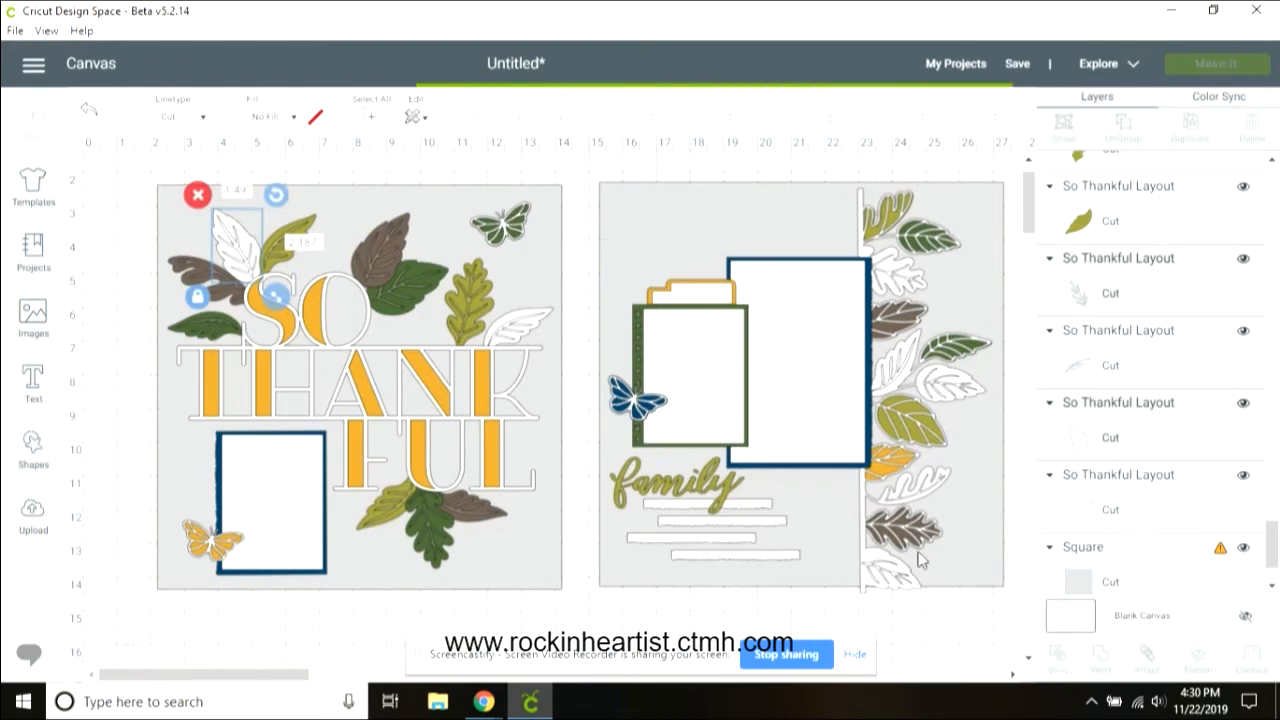
Step: Delete the leftover slice pieces around the top-left white leaf
{"action": "left_click", "coordinate": [250, 262]}
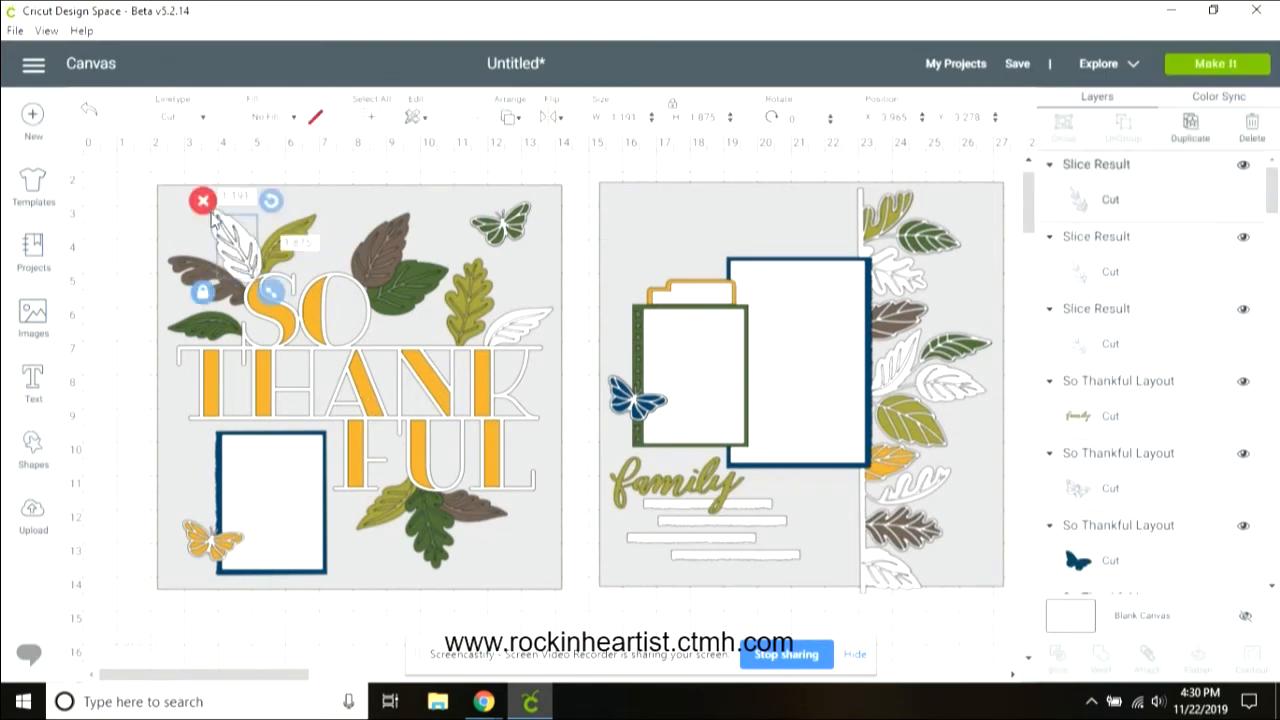
{"action": "key", "text": "Delete"}
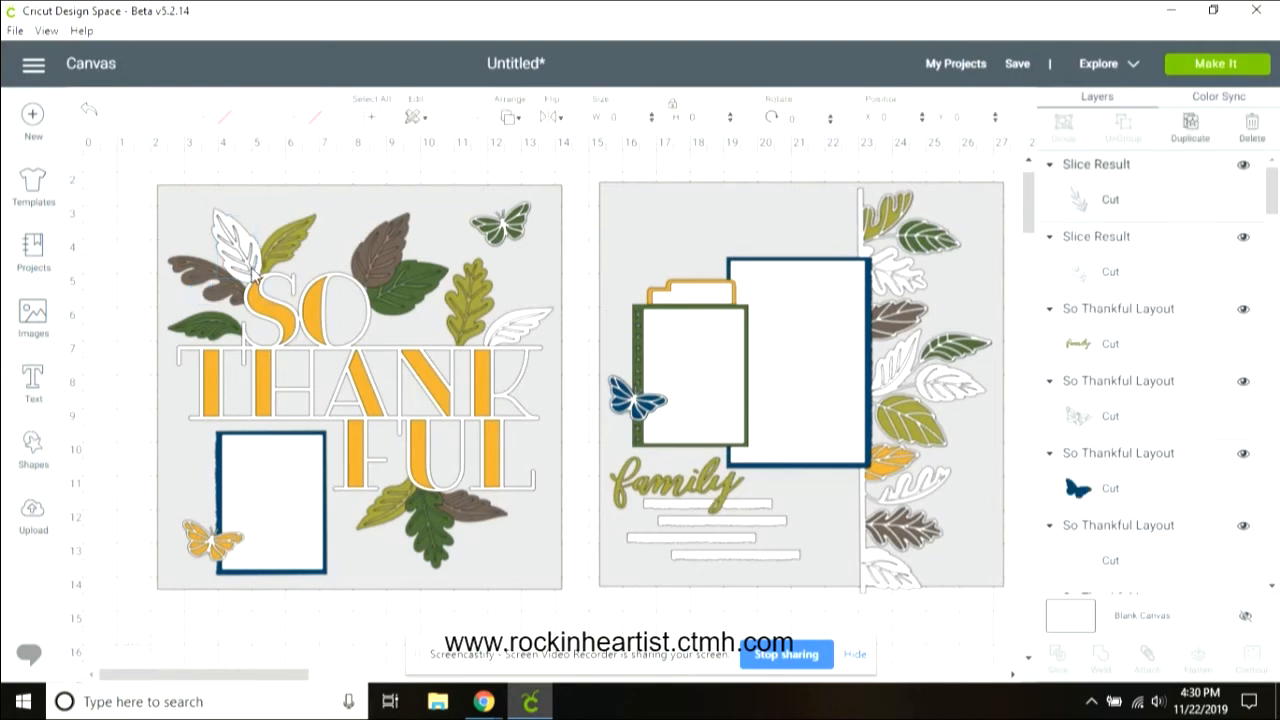
{"action": "left_click", "coordinate": [240, 243]}
{"action": "key", "text": "Delete"}
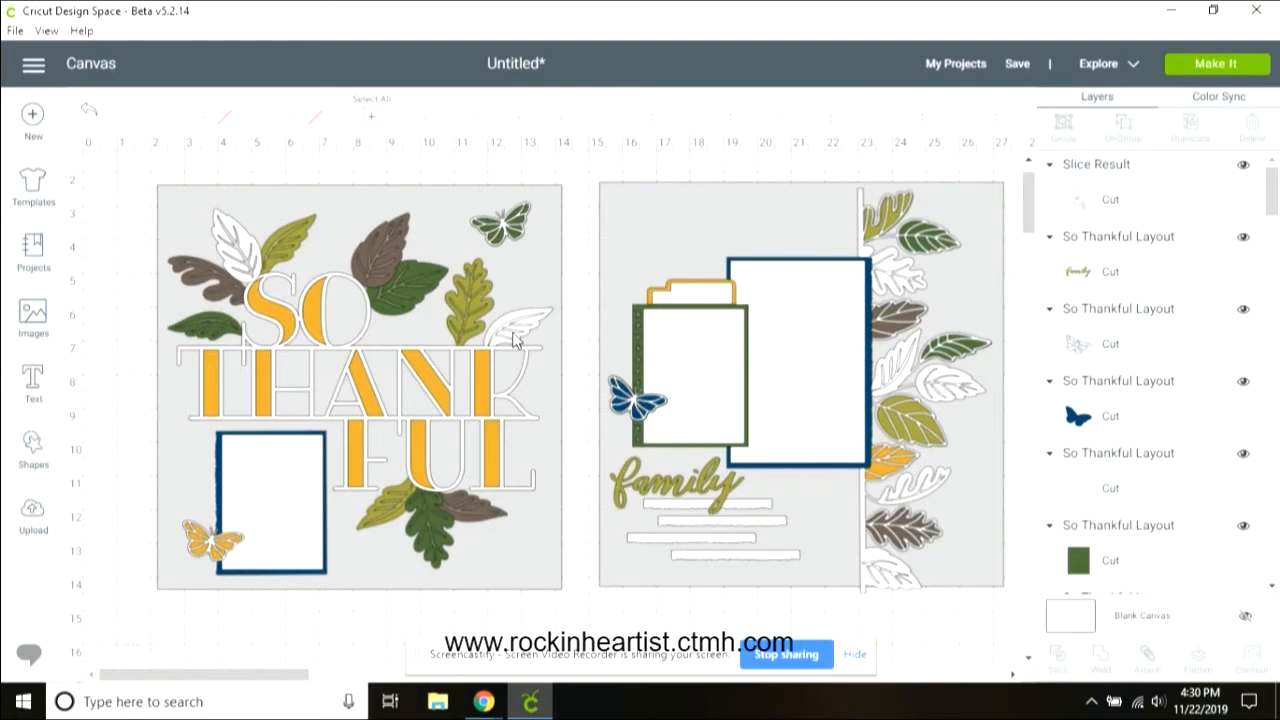
Step: Slice the white leaf beside the word SO together with the overlapping layer beneath it
{"action": "left_click_drag", "start_coordinate": [1276, 205], "coordinate": [1276, 292]}
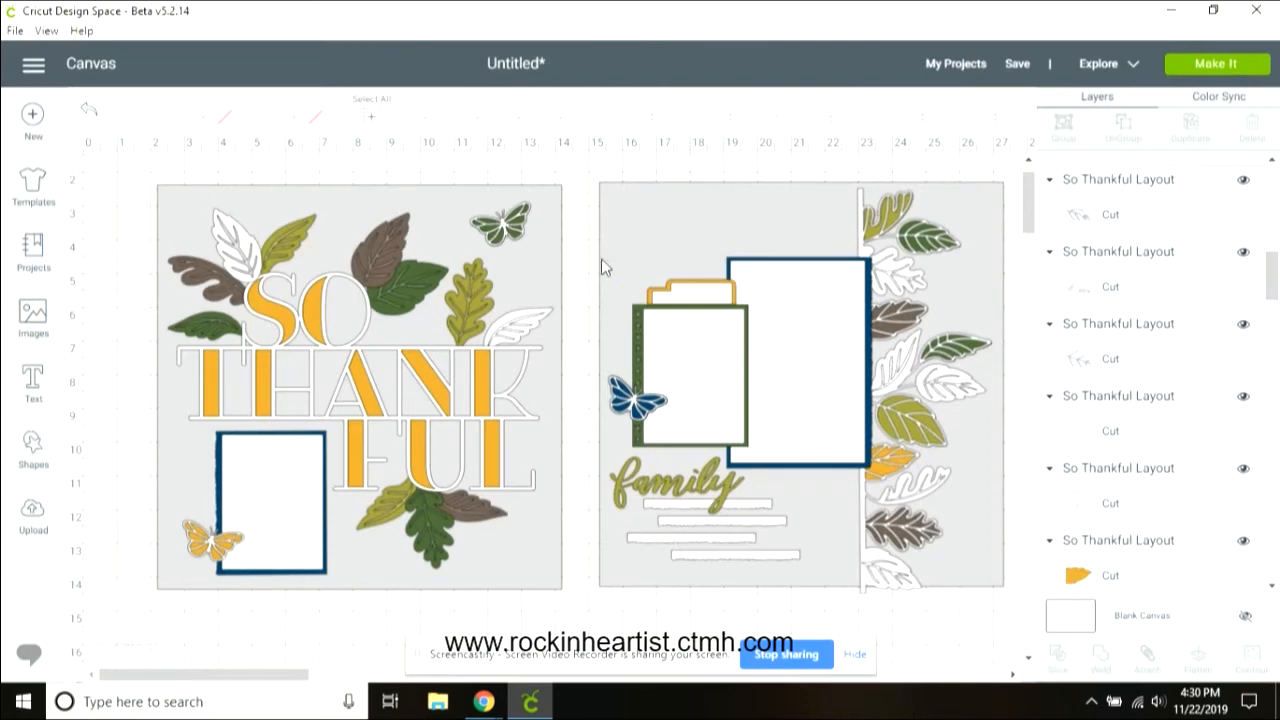
{"action": "left_click", "coordinate": [521, 325]}
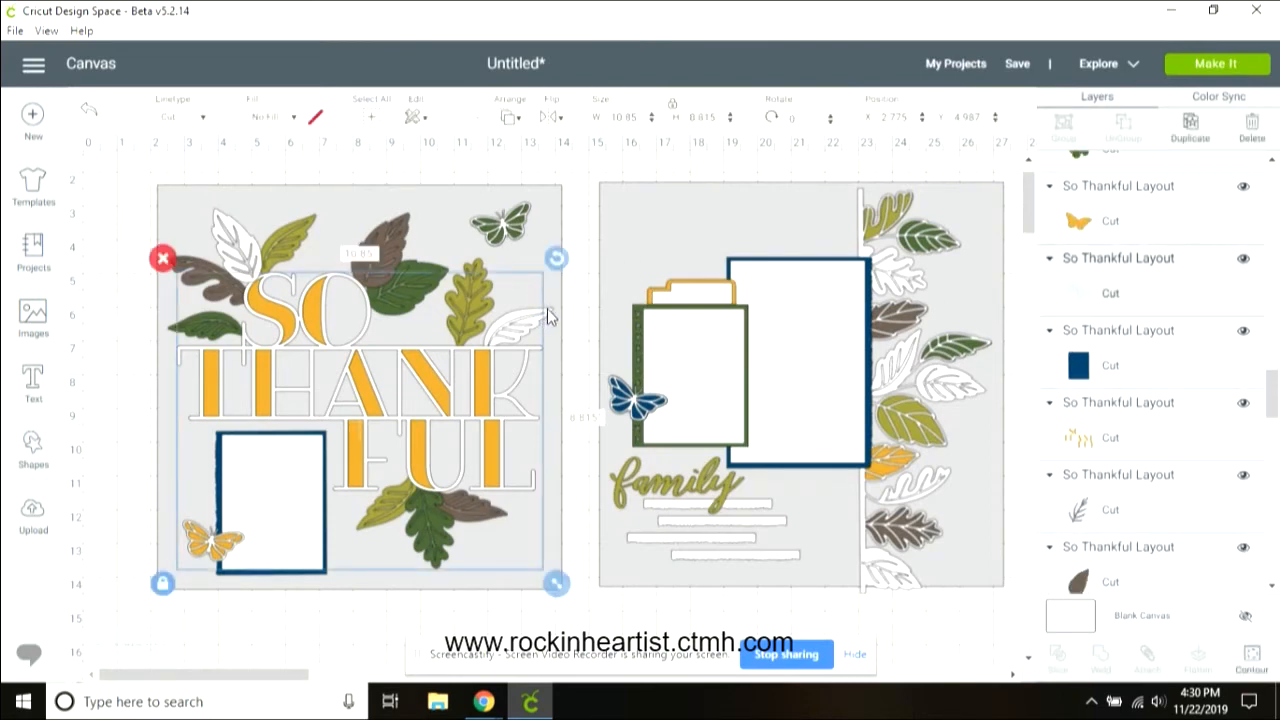
{"action": "left_click", "coordinate": [547, 317]}
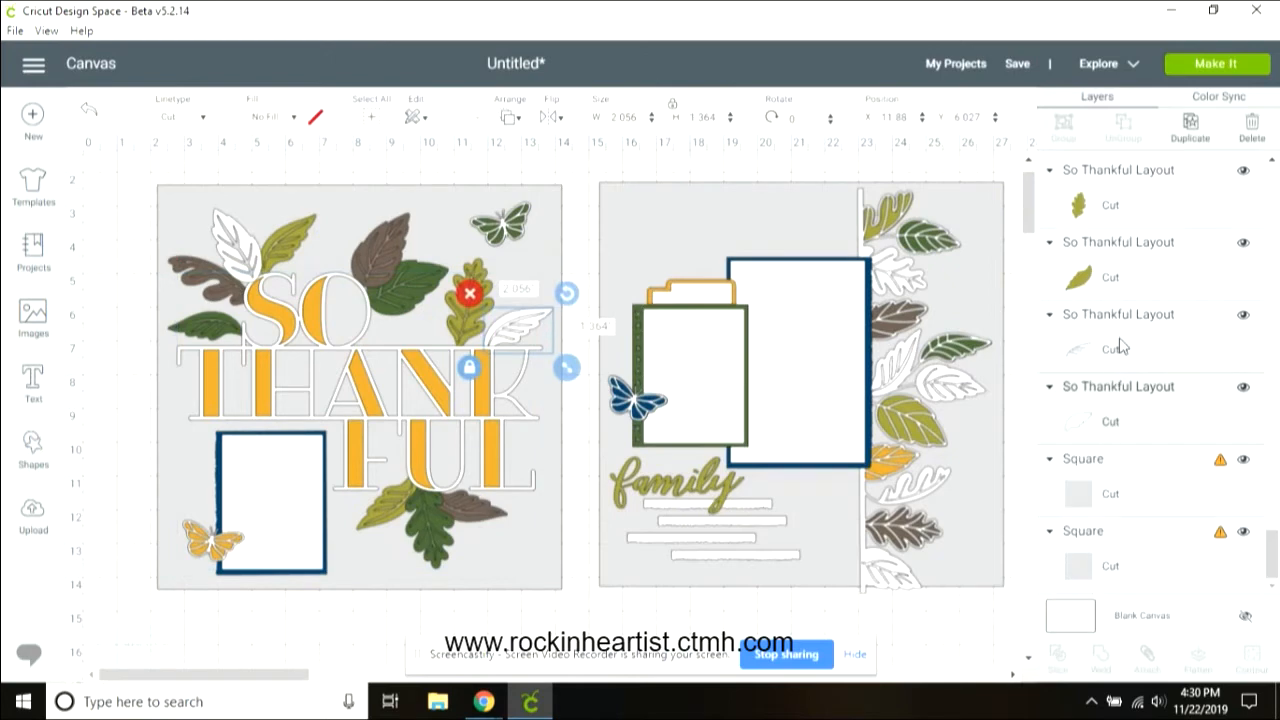
{"action": "left_click", "coordinate": [1154, 344], "text": "shift"}
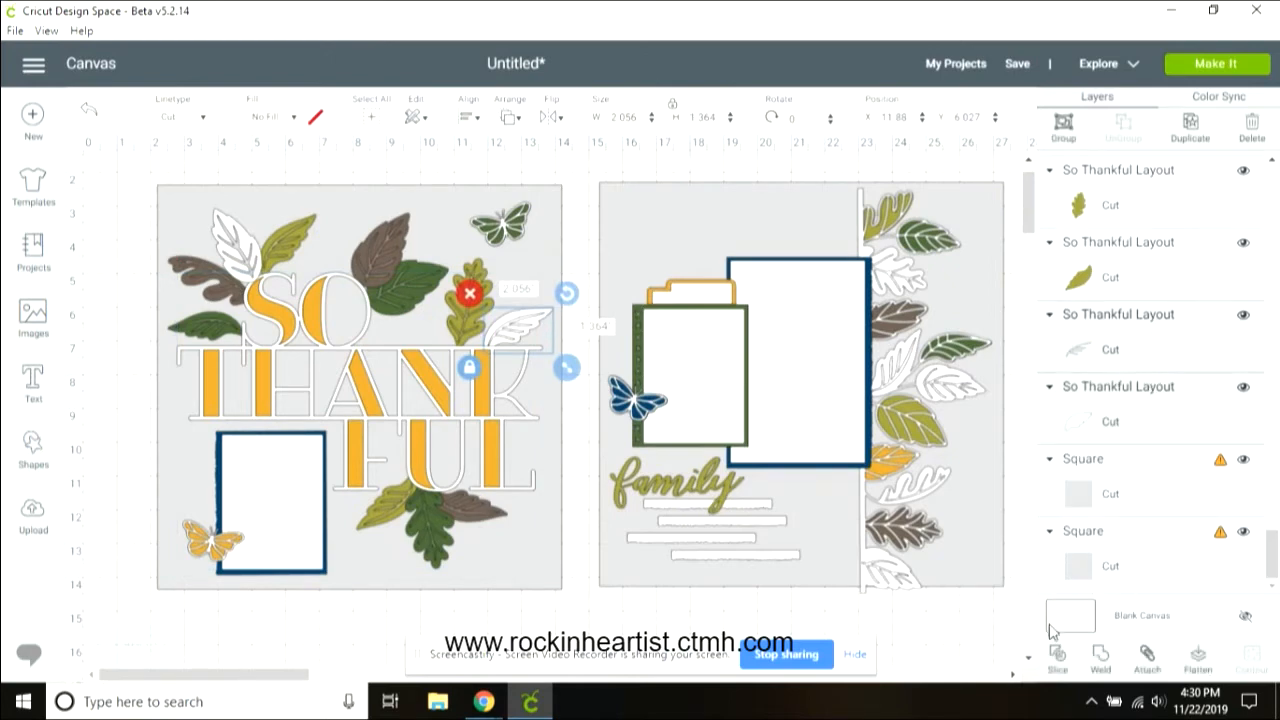
{"action": "left_click", "coordinate": [1057, 657]}
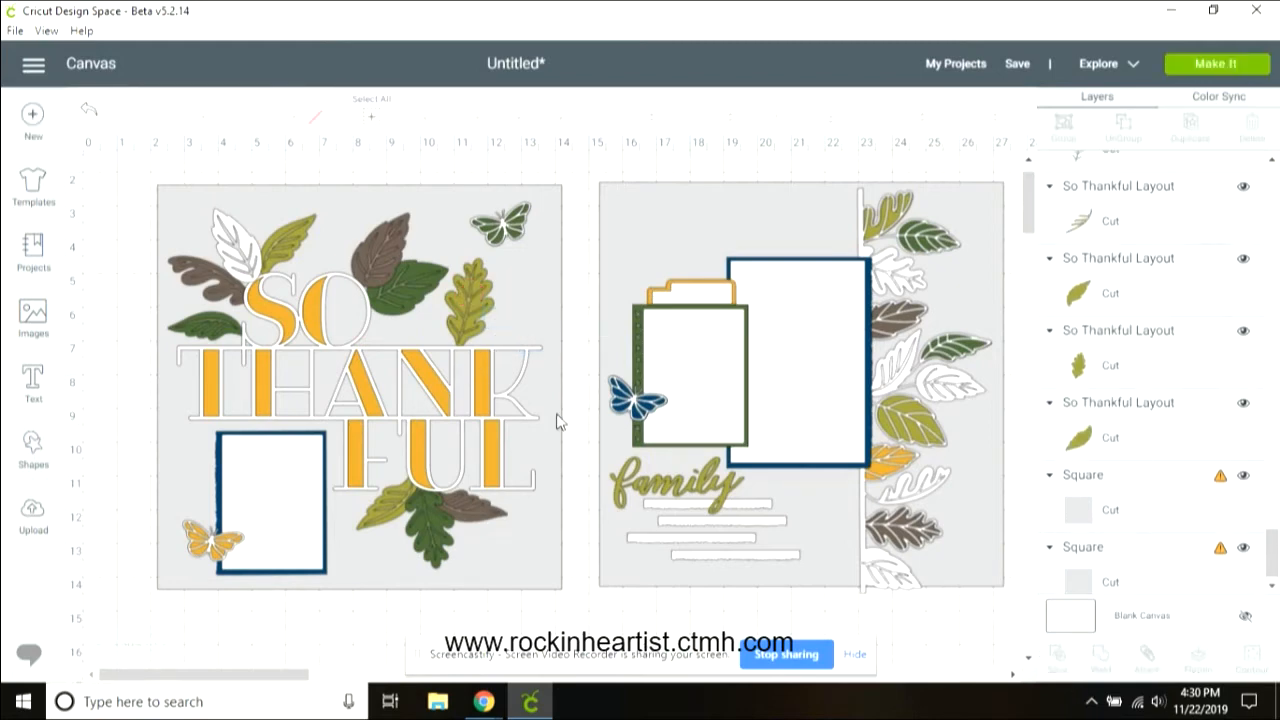
Step: Delete the leftover slice pieces around the white leaf beside SO
{"action": "left_click", "coordinate": [516, 326]}
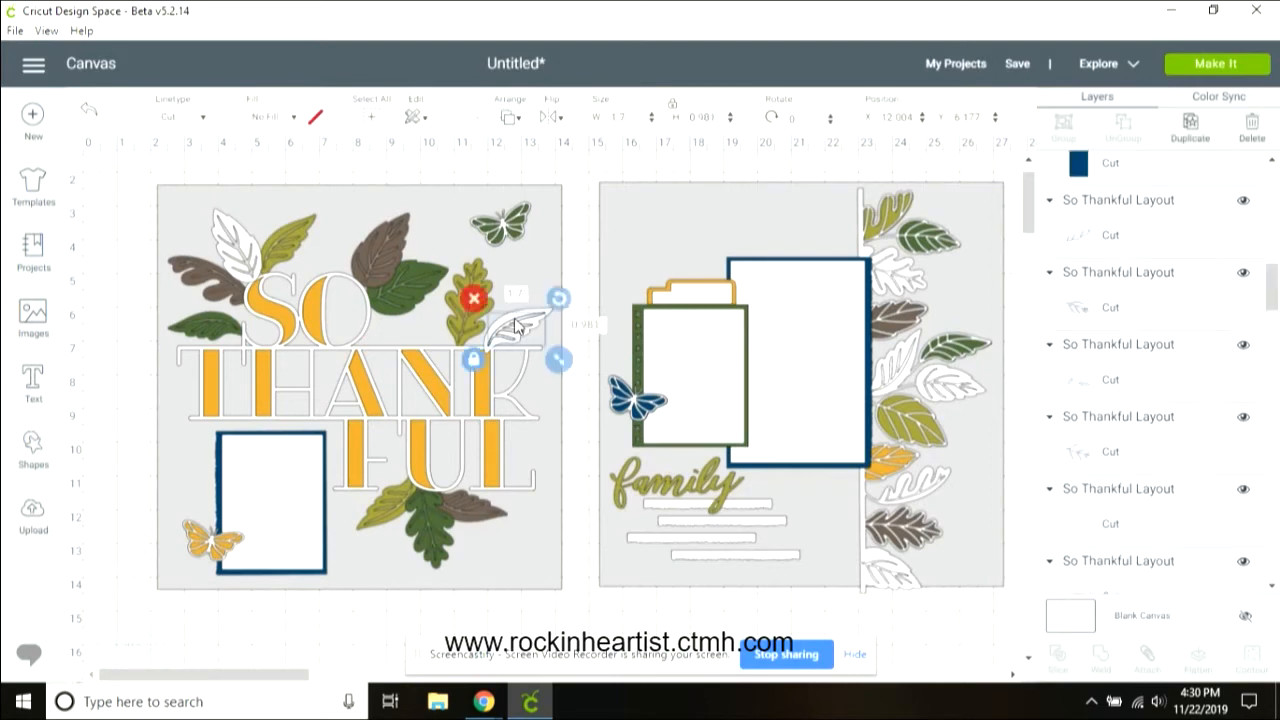
{"action": "left_click", "coordinate": [474, 301]}
{"action": "left_click", "coordinate": [512, 340]}
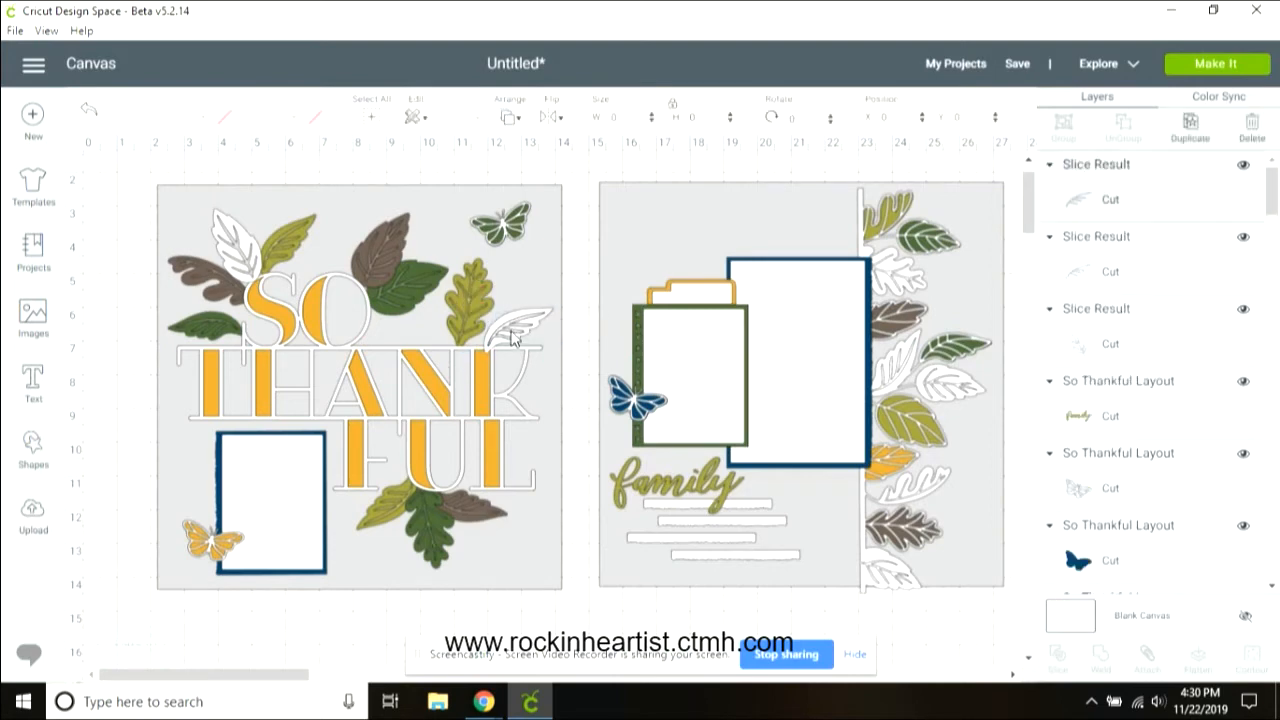
{"action": "left_click", "coordinate": [474, 299]}
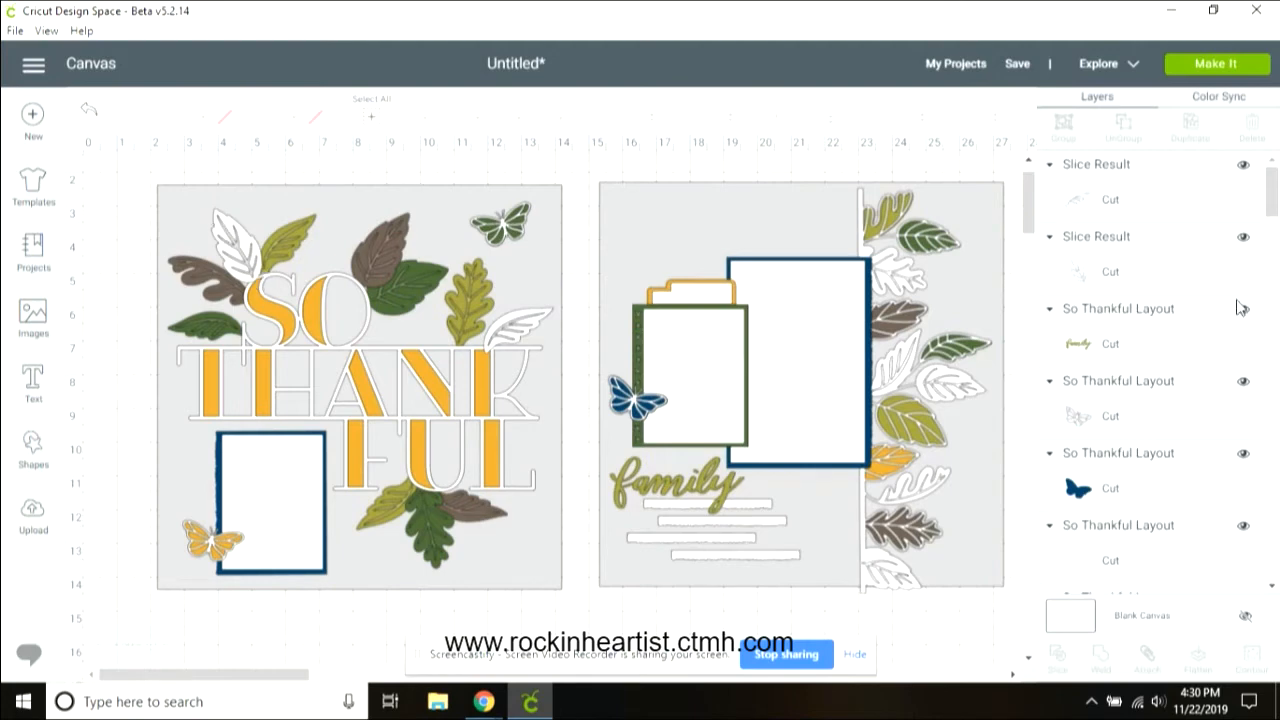
Step: Slice the top white leaf on the right-hand border together with the vertical border strip
{"action": "left_click", "coordinate": [909, 289]}
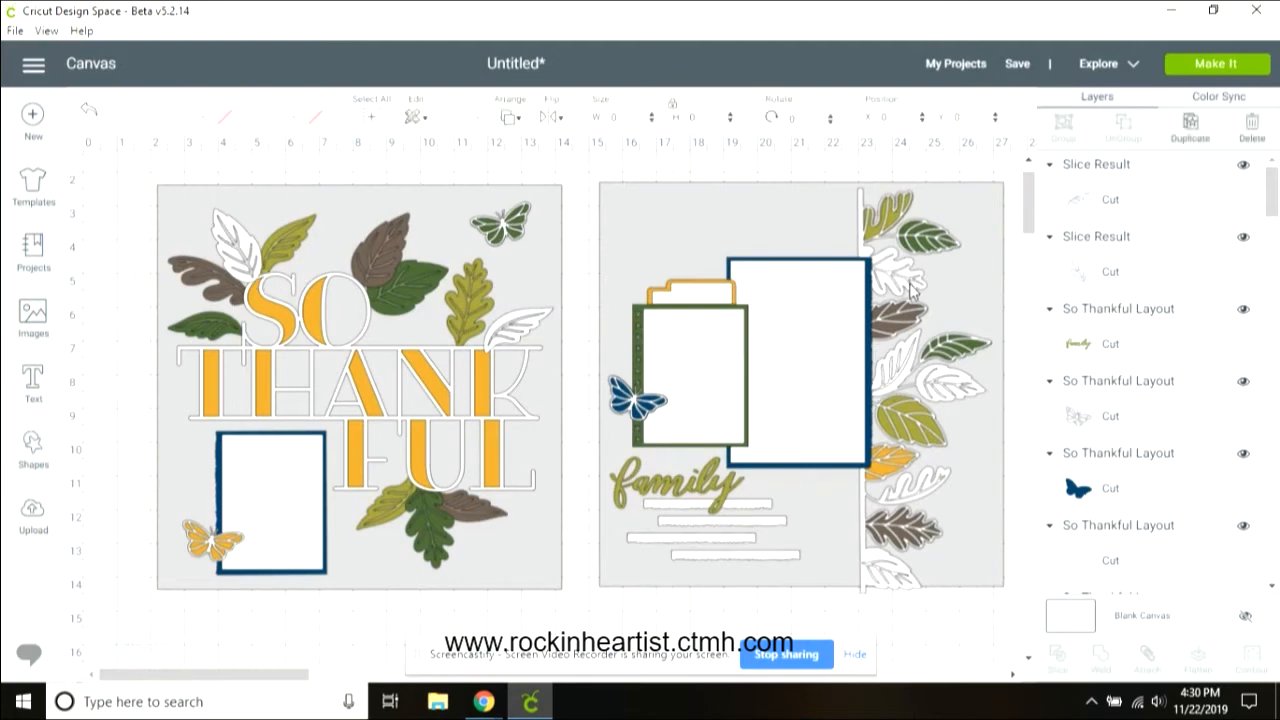
{"action": "left_click", "coordinate": [858, 207], "text": "shift"}
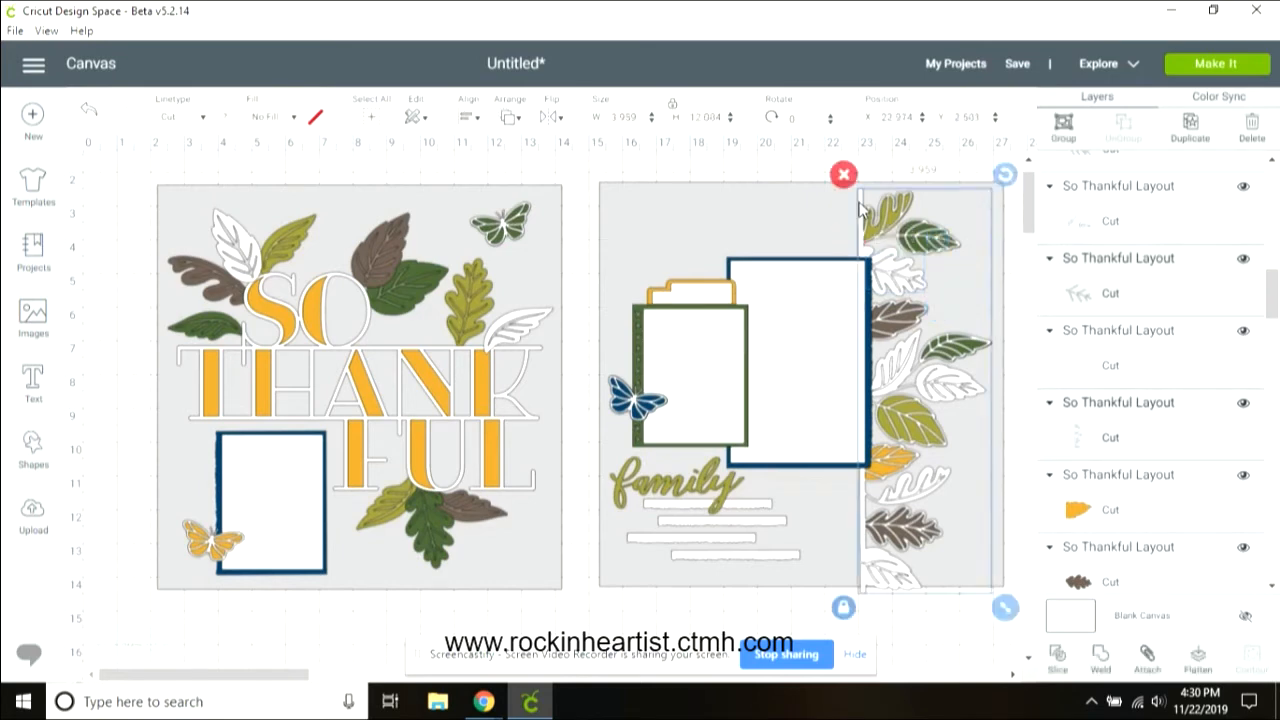
{"action": "left_click", "coordinate": [1057, 658]}
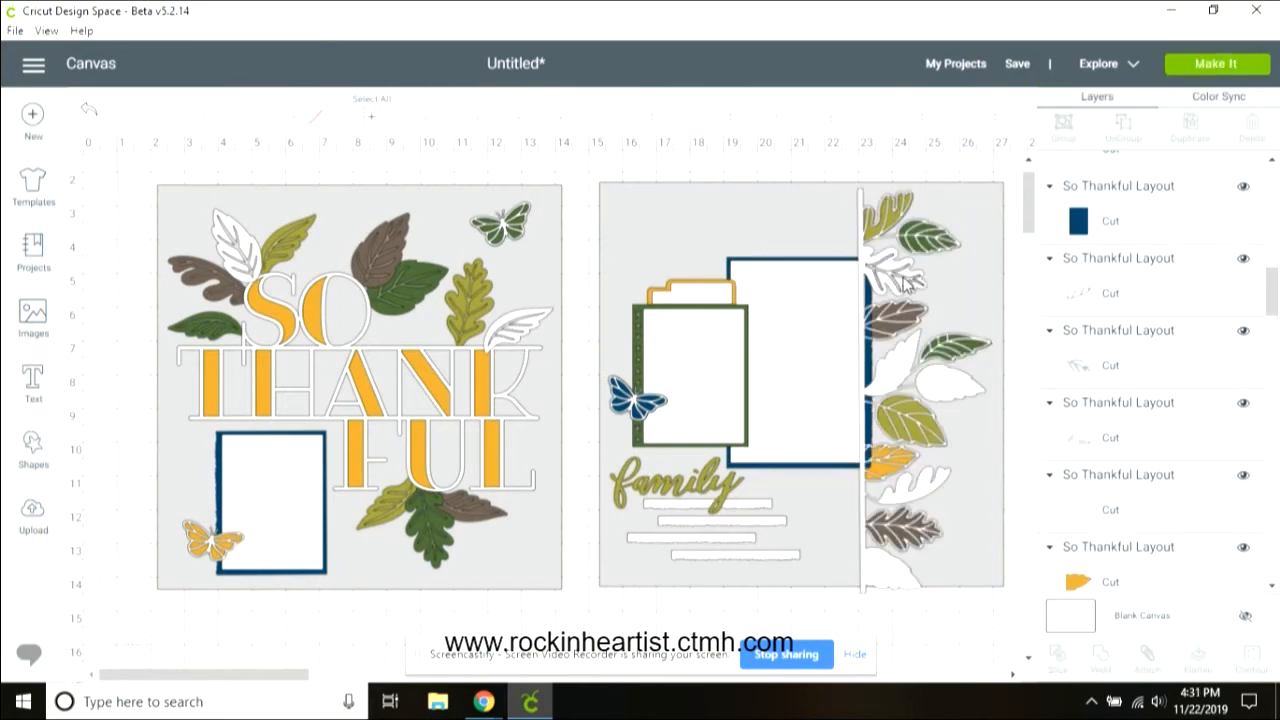
Step: Delete the leftover slice pieces around the top white leaf on the right border
{"action": "left_click", "coordinate": [877, 259]}
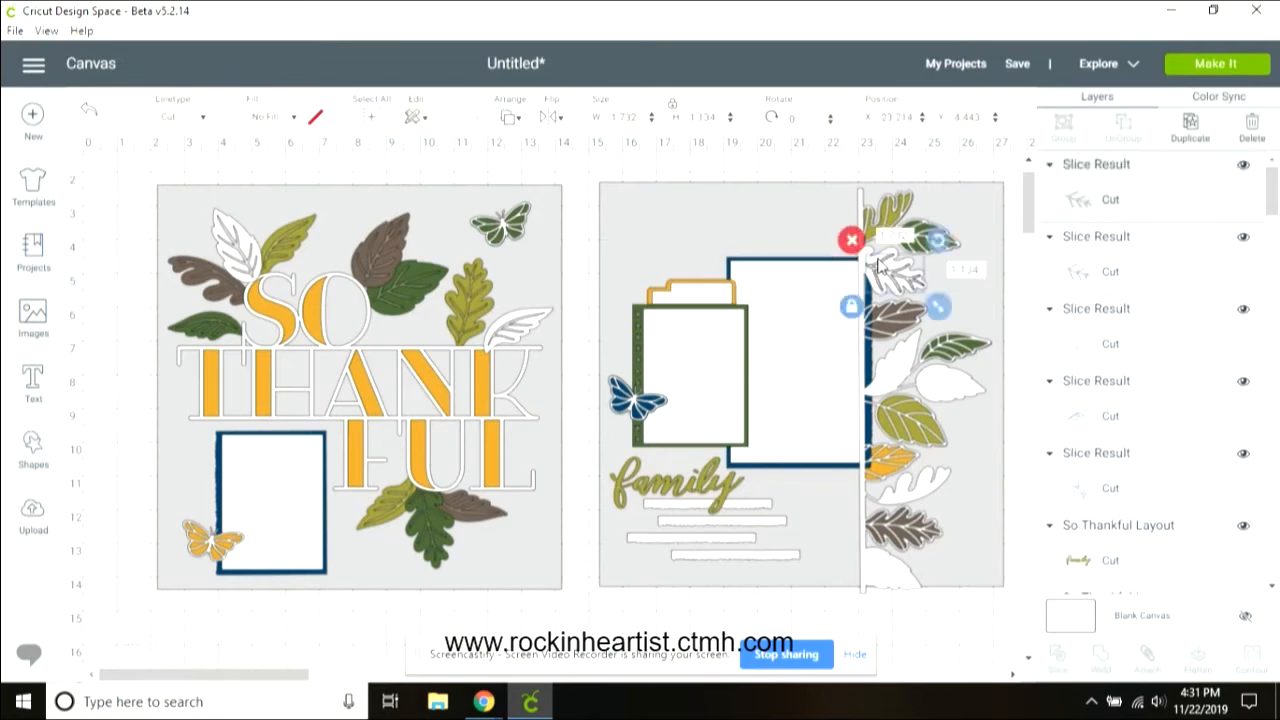
{"action": "left_click", "coordinate": [853, 241]}
{"action": "left_click", "coordinate": [898, 284]}
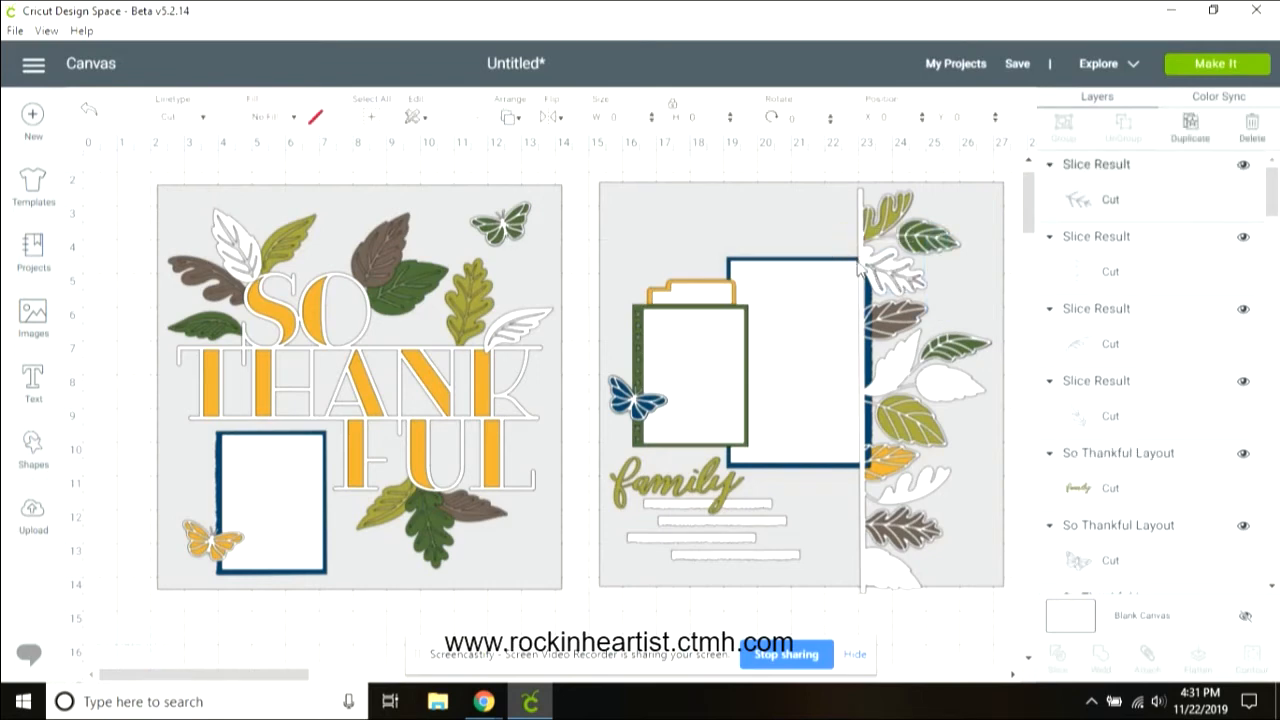
{"action": "left_click", "coordinate": [850, 242]}
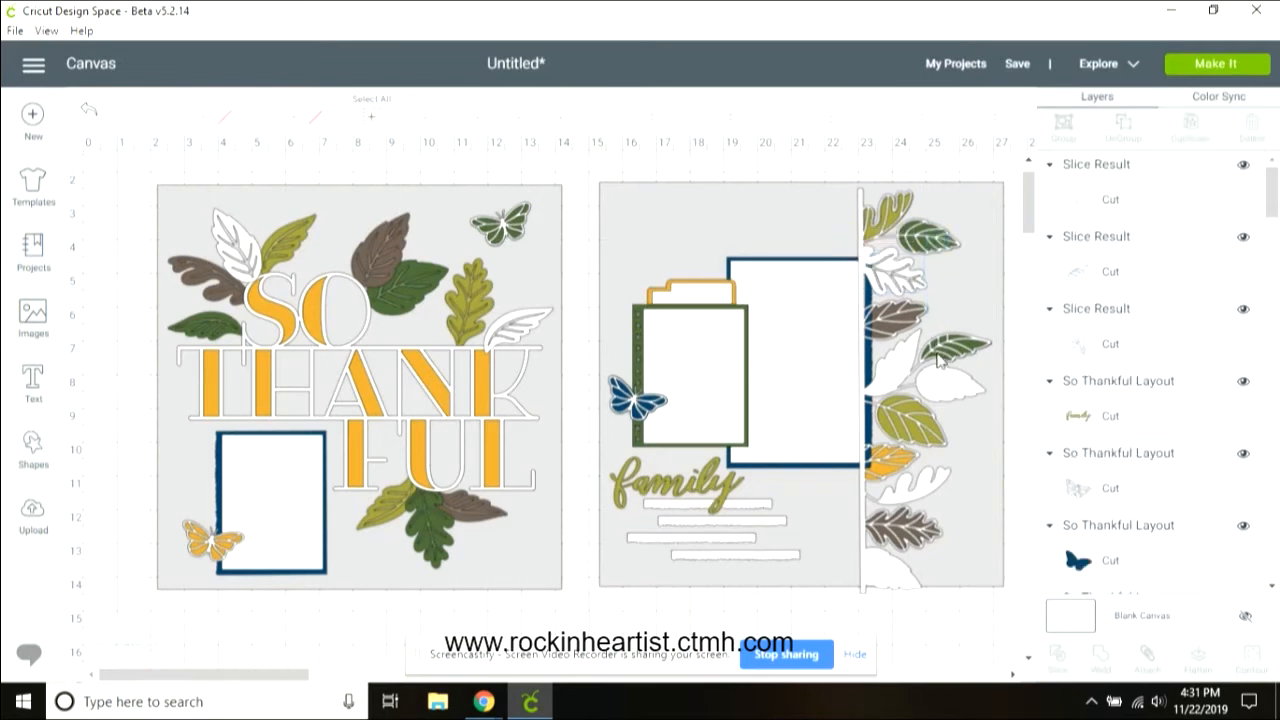
Step: Send the right border strip to the back, then move it forward one level
{"action": "left_click", "coordinate": [864, 246]}
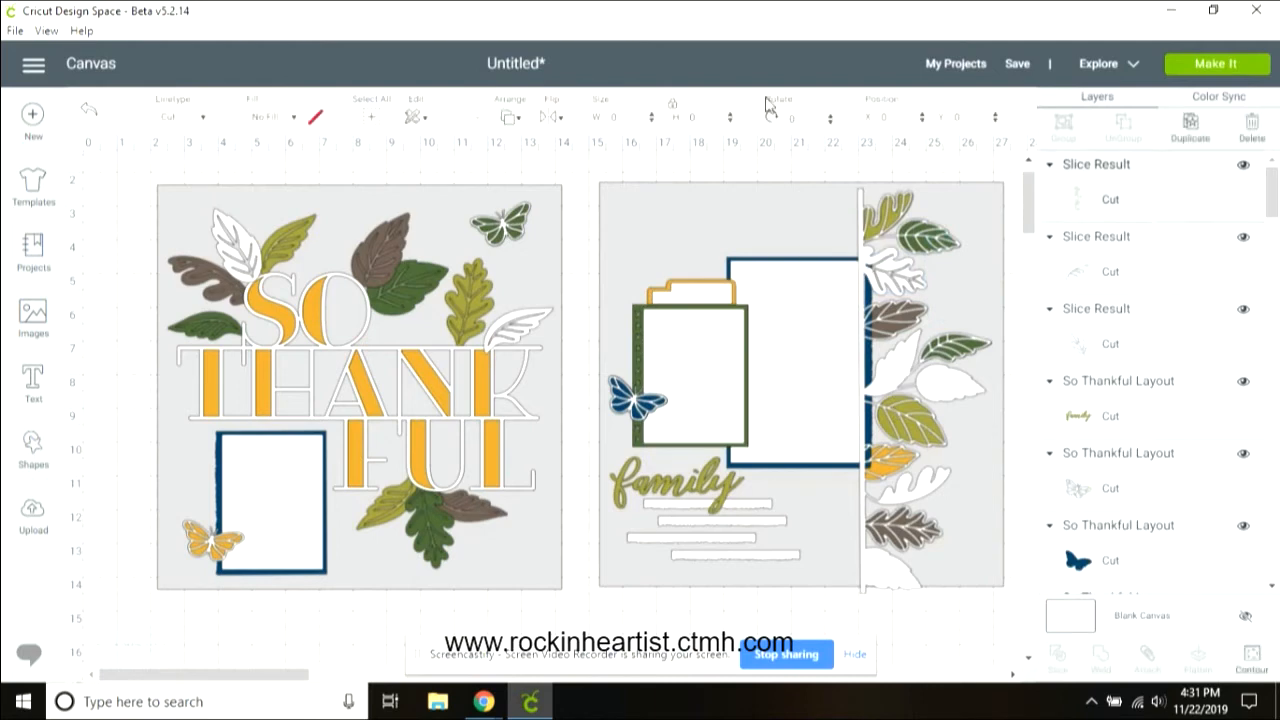
{"action": "left_click", "coordinate": [516, 120]}
{"action": "left_click", "coordinate": [514, 150]}
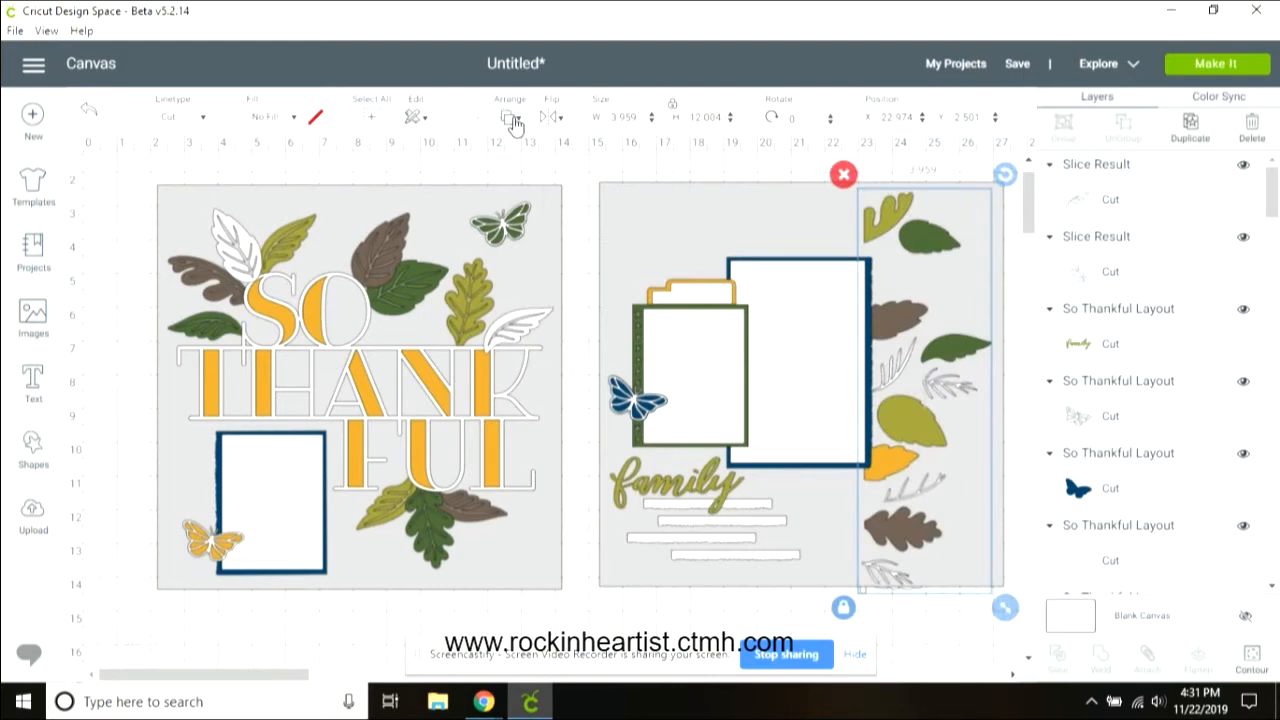
{"action": "left_click", "coordinate": [516, 120]}
{"action": "left_click", "coordinate": [553, 204]}
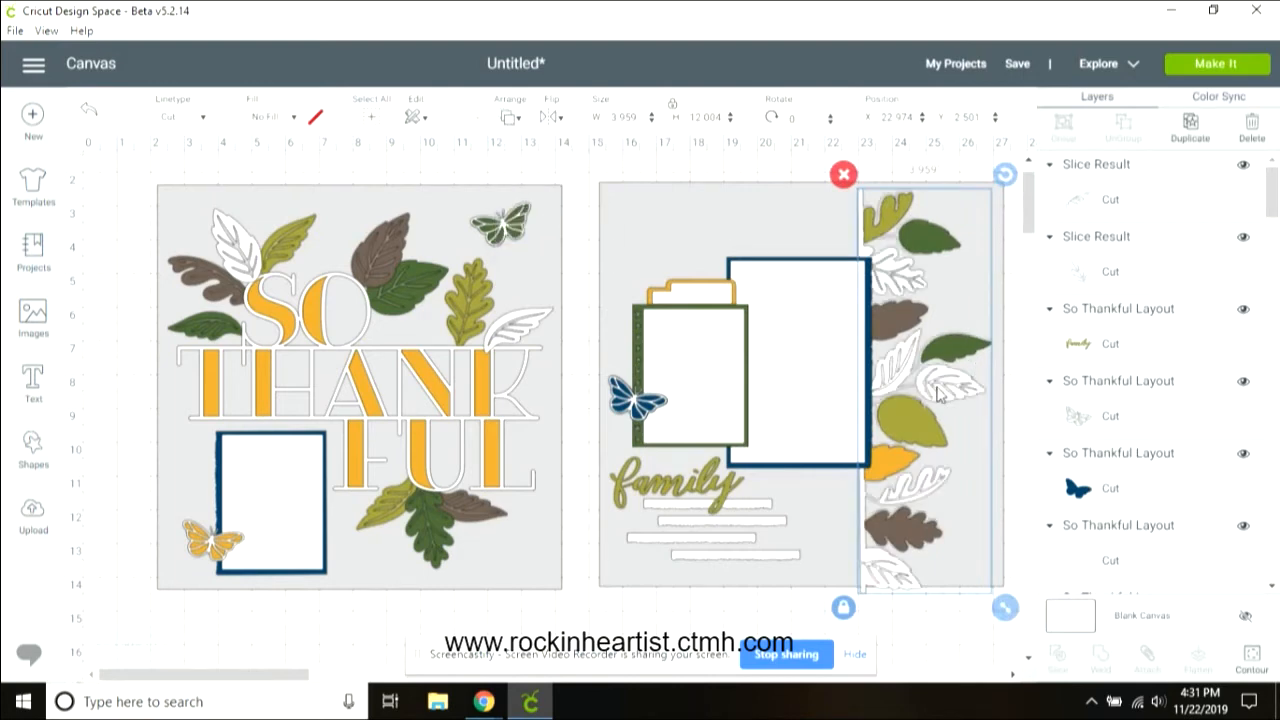
Step: Slice the middle white leaf on the right border together with the border strip
{"action": "left_click", "coordinate": [897, 390]}
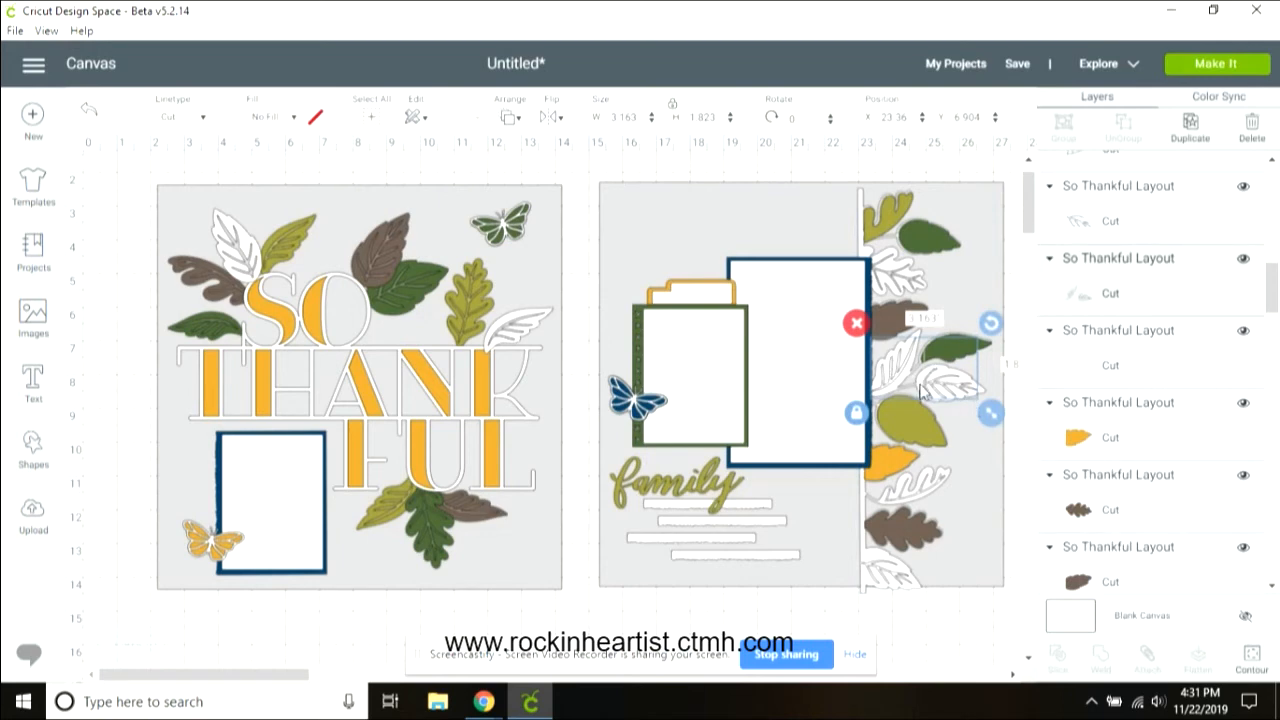
{"action": "left_click", "coordinate": [865, 548]}
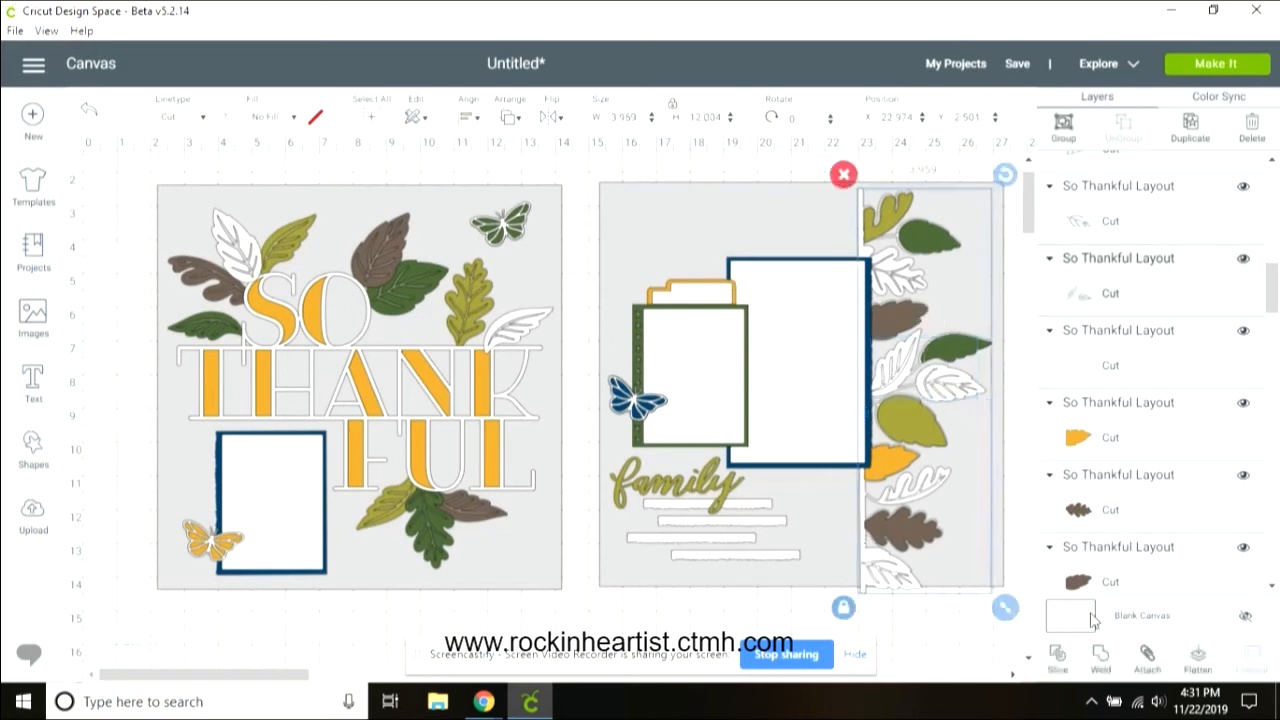
{"action": "left_click", "coordinate": [1060, 660]}
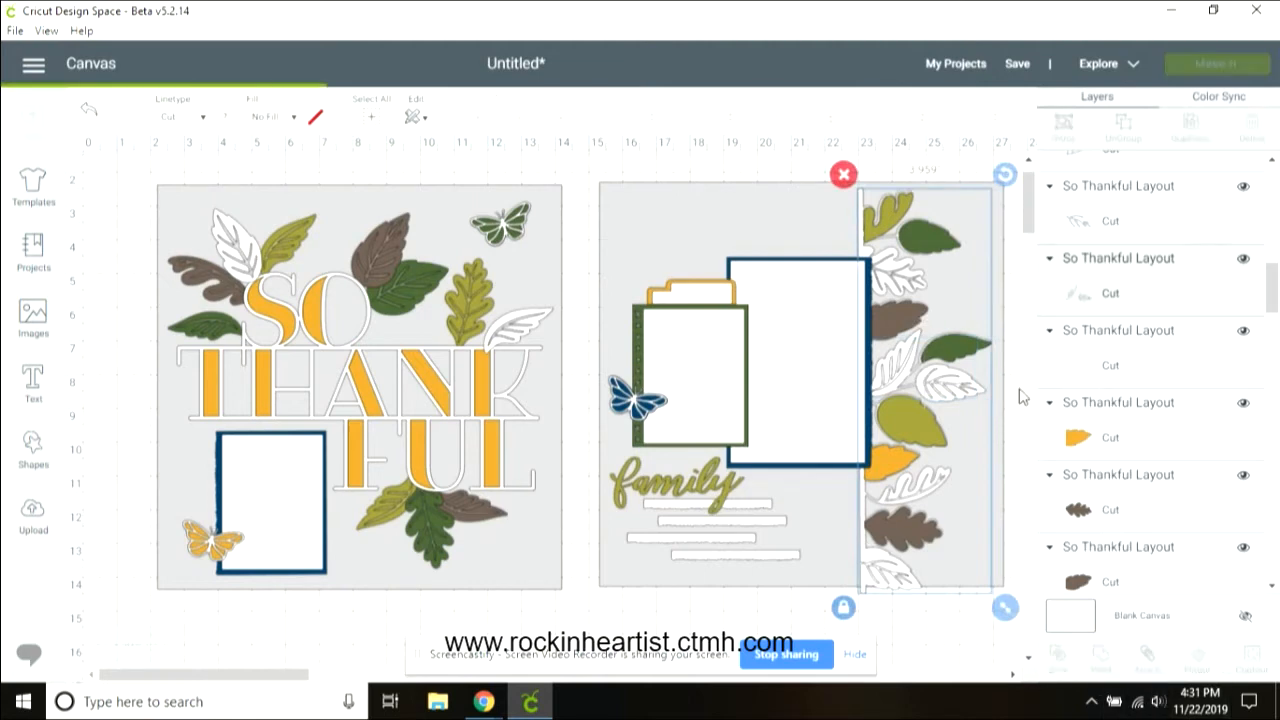
Step: Delete the leftover slice pieces around the middle white leaf on the right border
{"action": "left_click", "coordinate": [945, 393]}
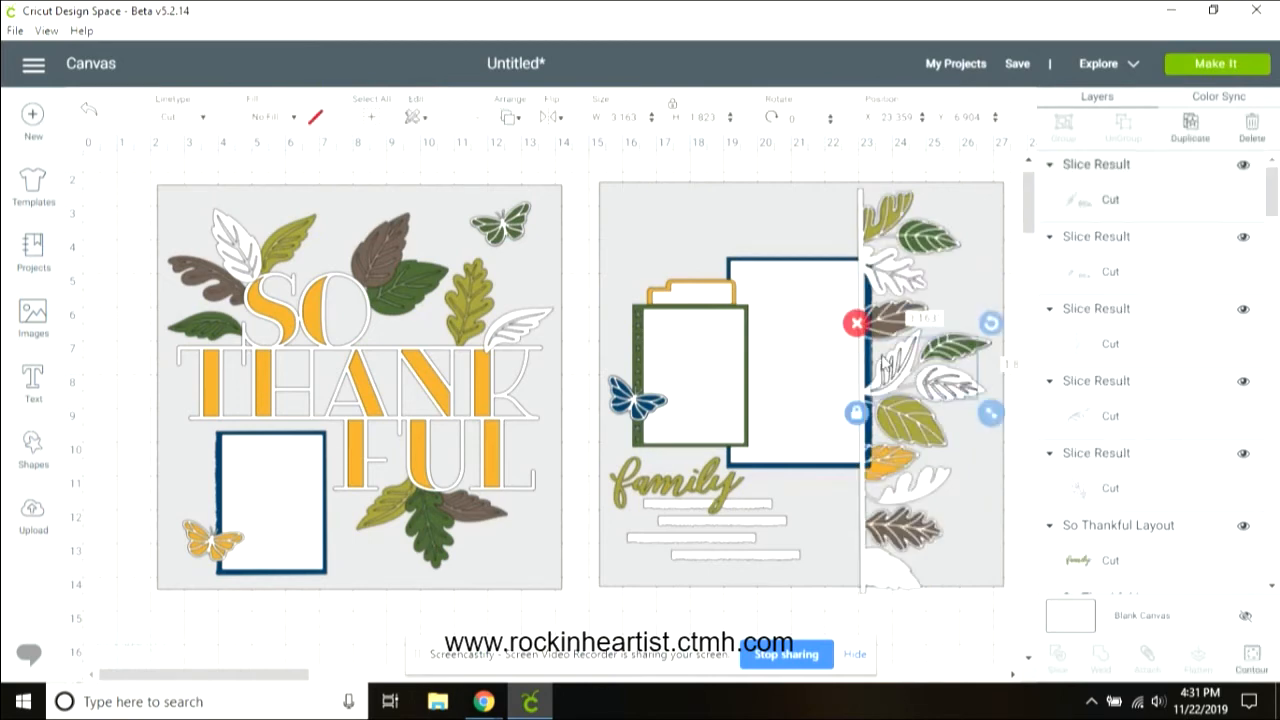
{"action": "left_click", "coordinate": [858, 325]}
{"action": "left_click", "coordinate": [880, 364]}
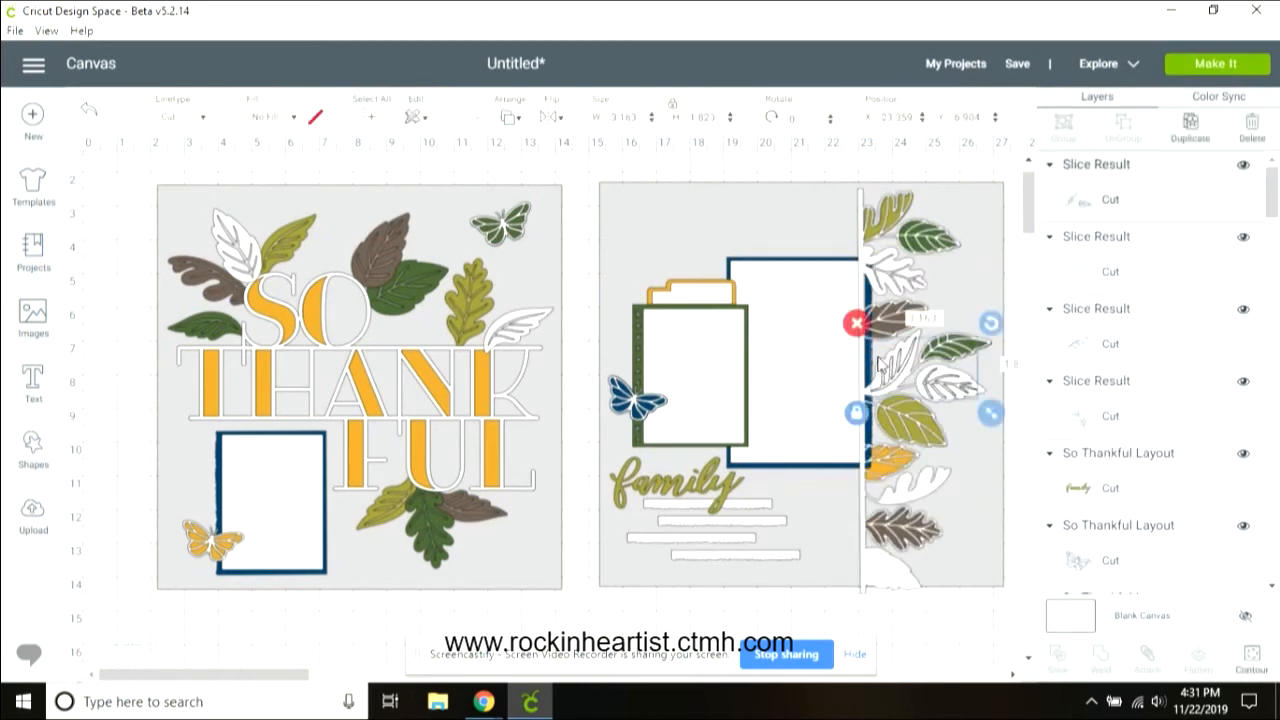
{"action": "left_click", "coordinate": [856, 324]}
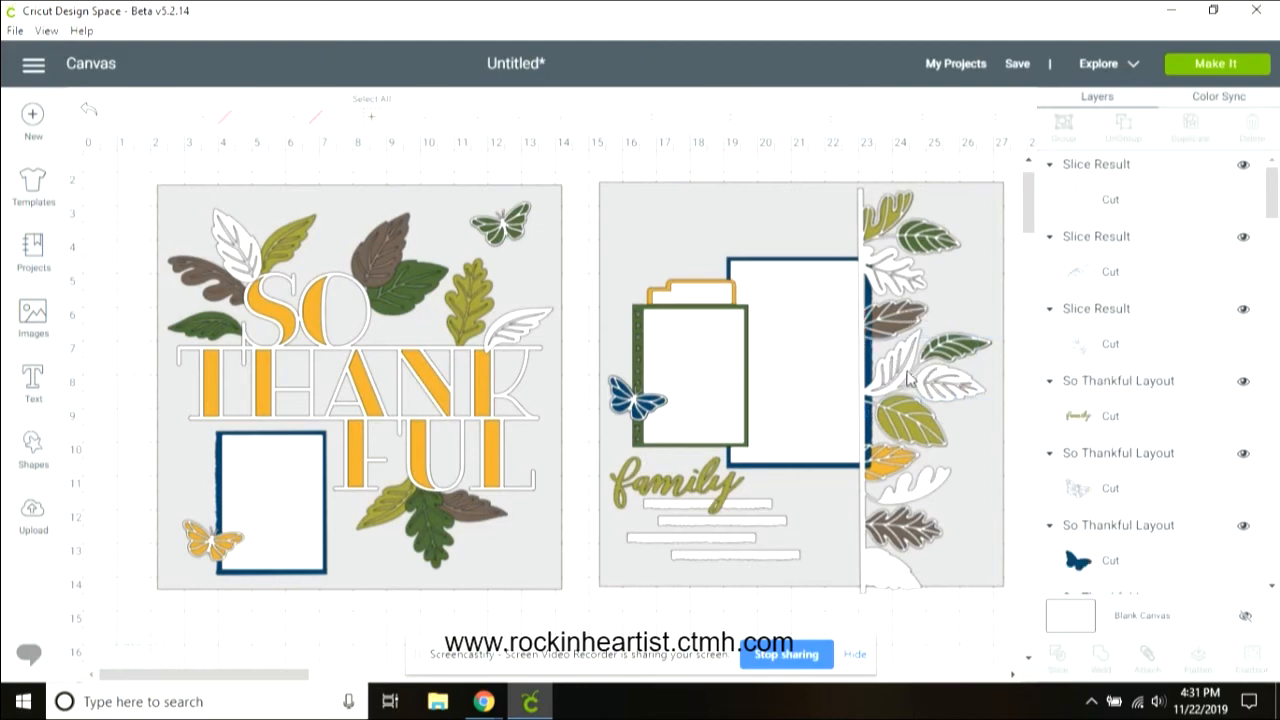
Step: Reorder the right border strip by sending it to the back and moving it forward one level
{"action": "left_click", "coordinate": [956, 393]}
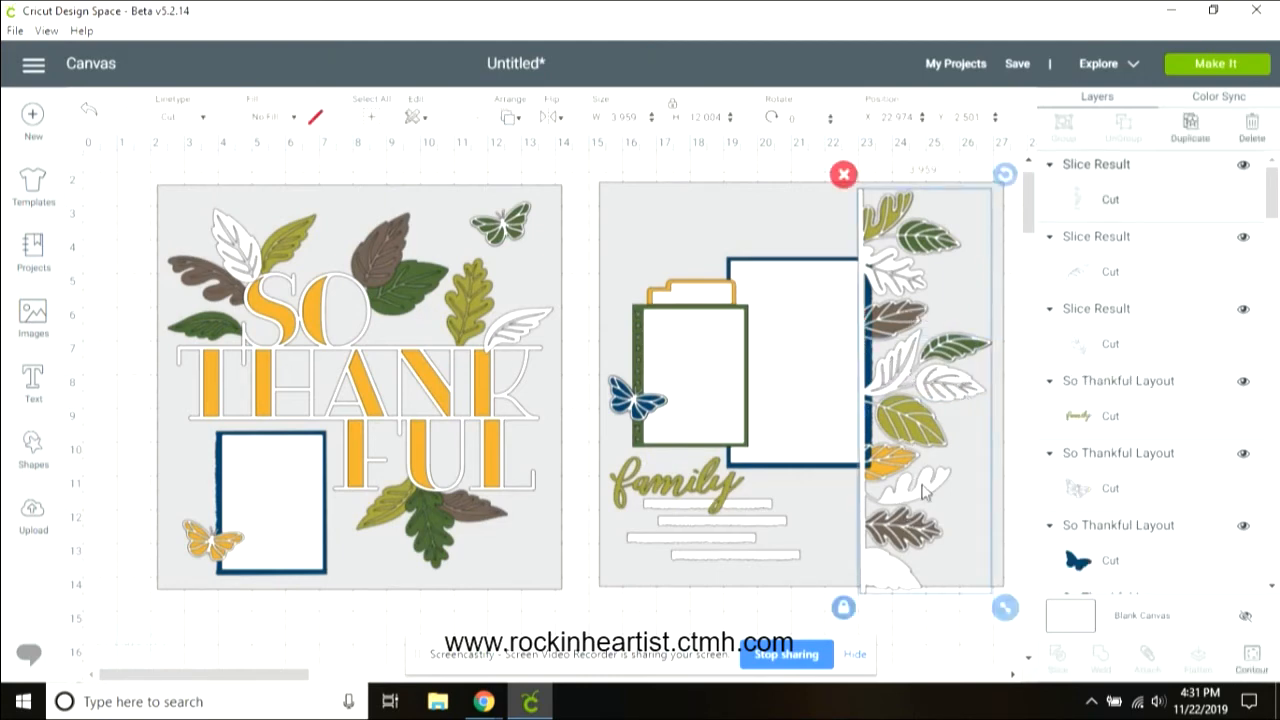
{"action": "left_click", "coordinate": [511, 117]}
{"action": "left_click", "coordinate": [545, 160]}
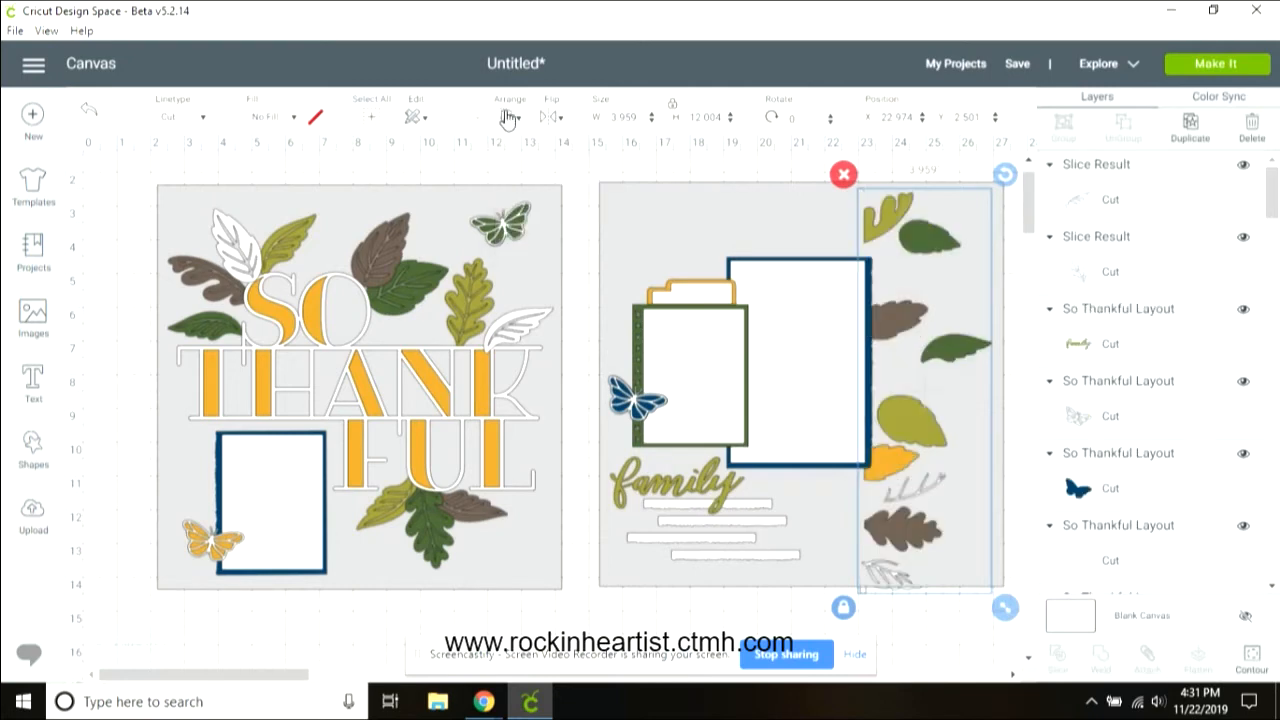
{"action": "left_click", "coordinate": [506, 120]}
{"action": "left_click", "coordinate": [553, 210]}
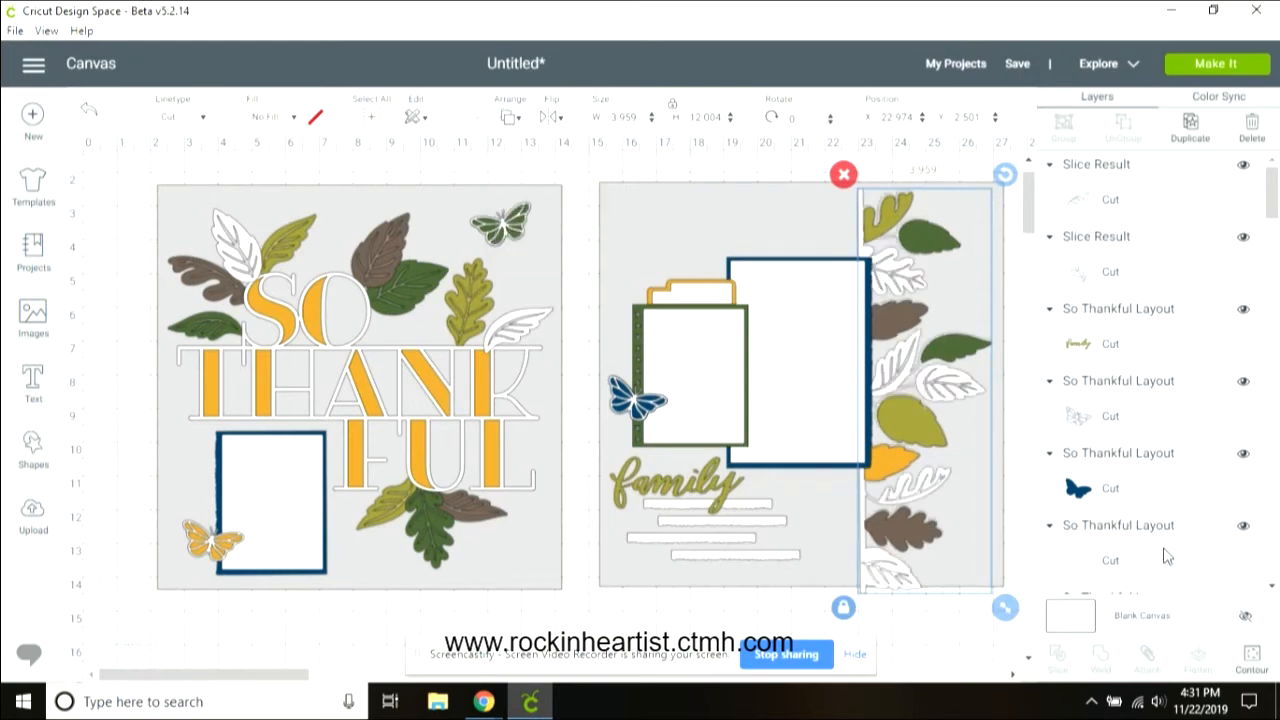
Step: Slice the lower white leaf beside the yellow leaf on the right border together with the border strip
{"action": "left_click", "coordinate": [922, 490]}
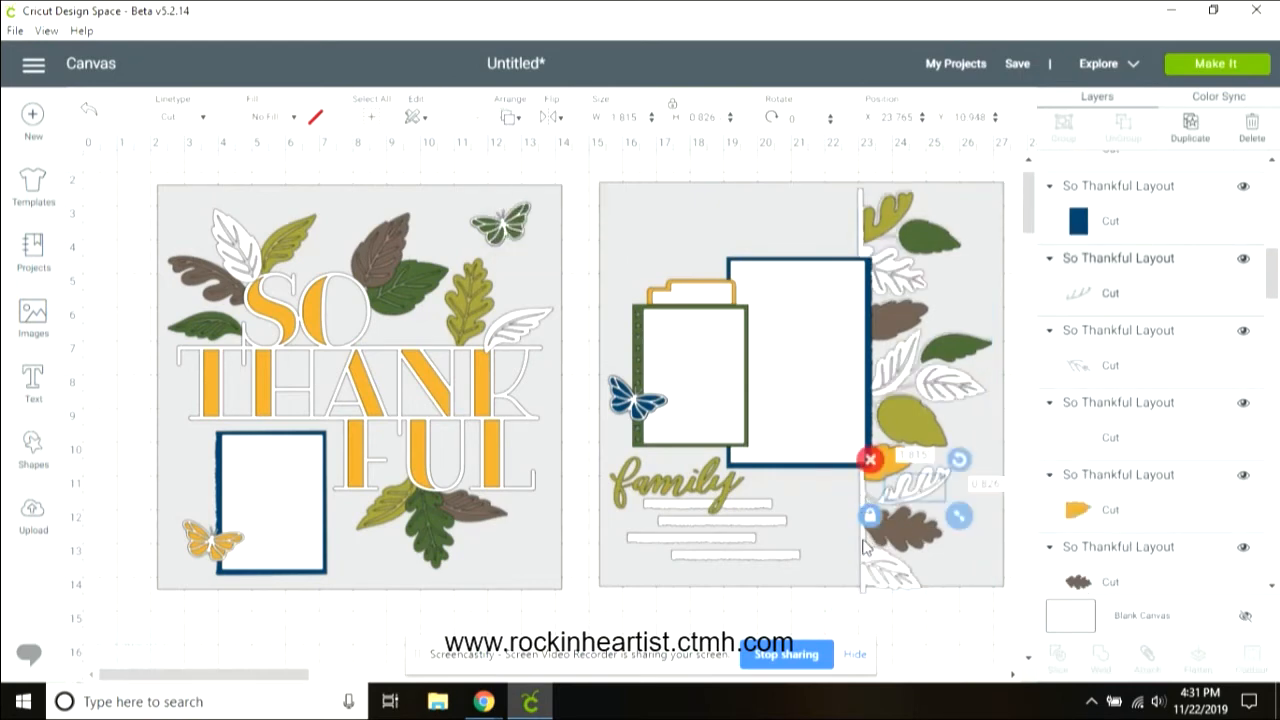
{"action": "left_click", "coordinate": [866, 545]}
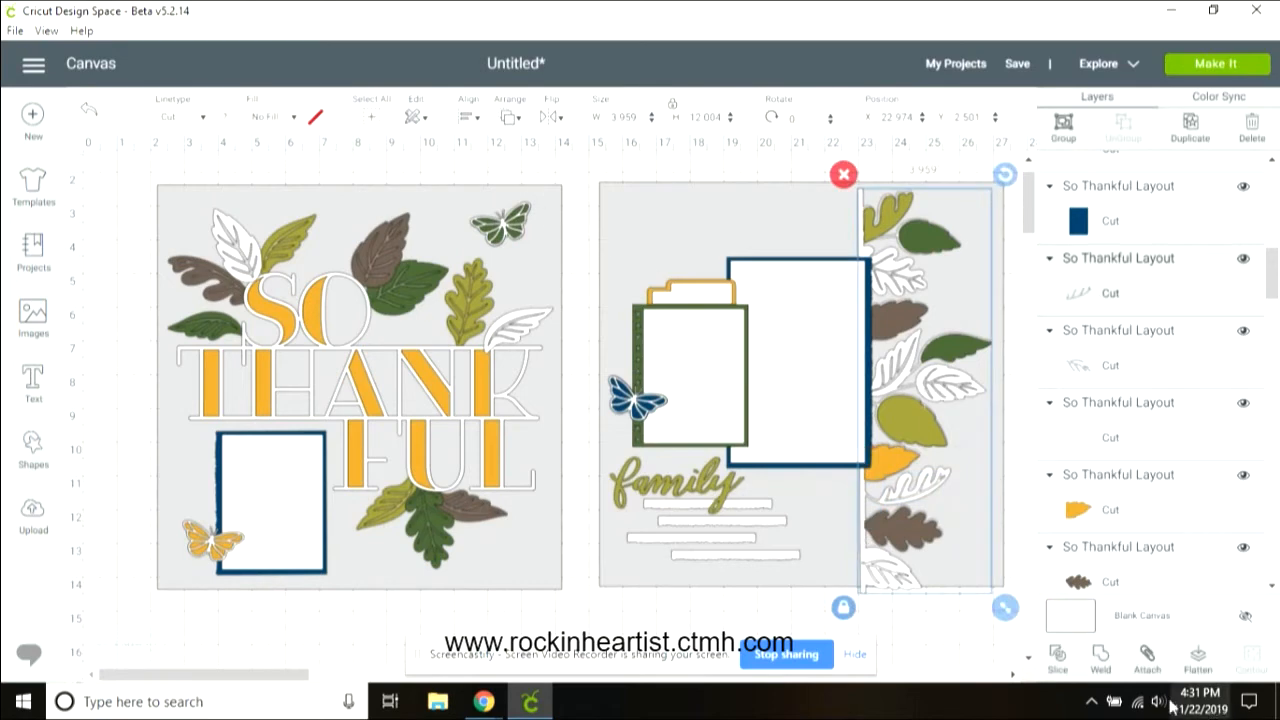
{"action": "left_click", "coordinate": [1060, 658]}
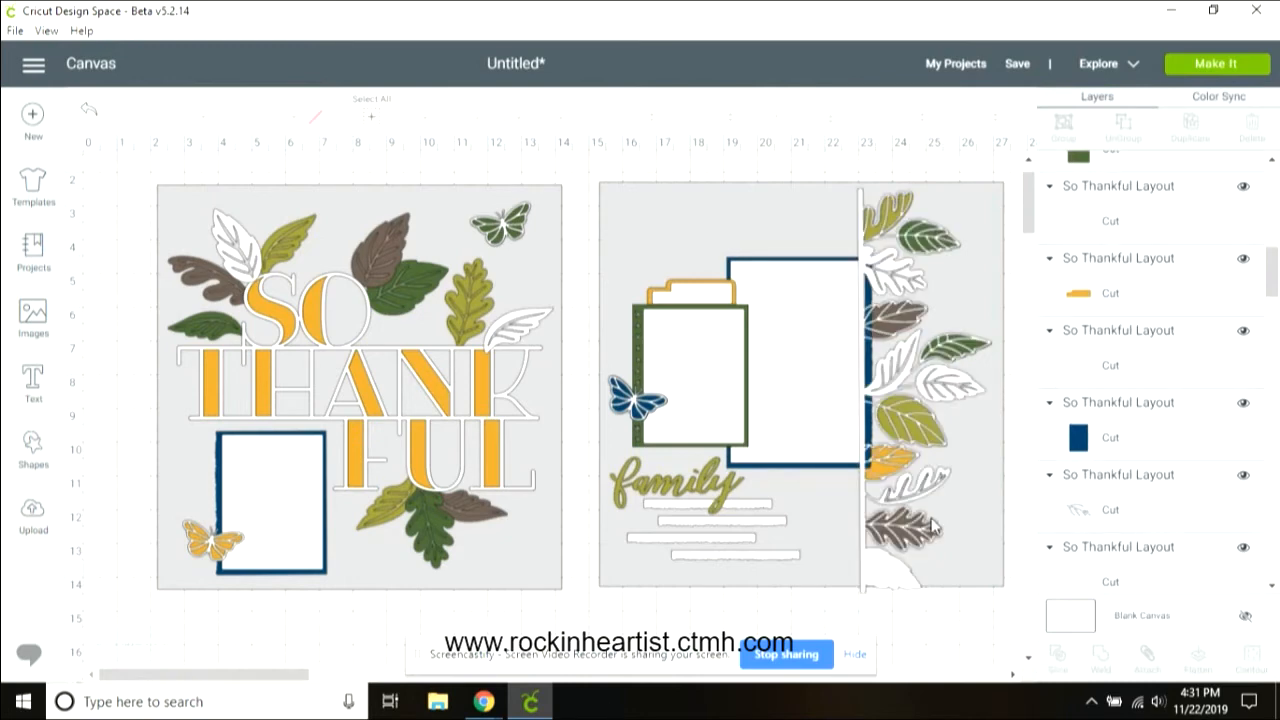
Step: Delete the leftover slice pieces around the lower white leaf on the right border
{"action": "left_click", "coordinate": [918, 495]}
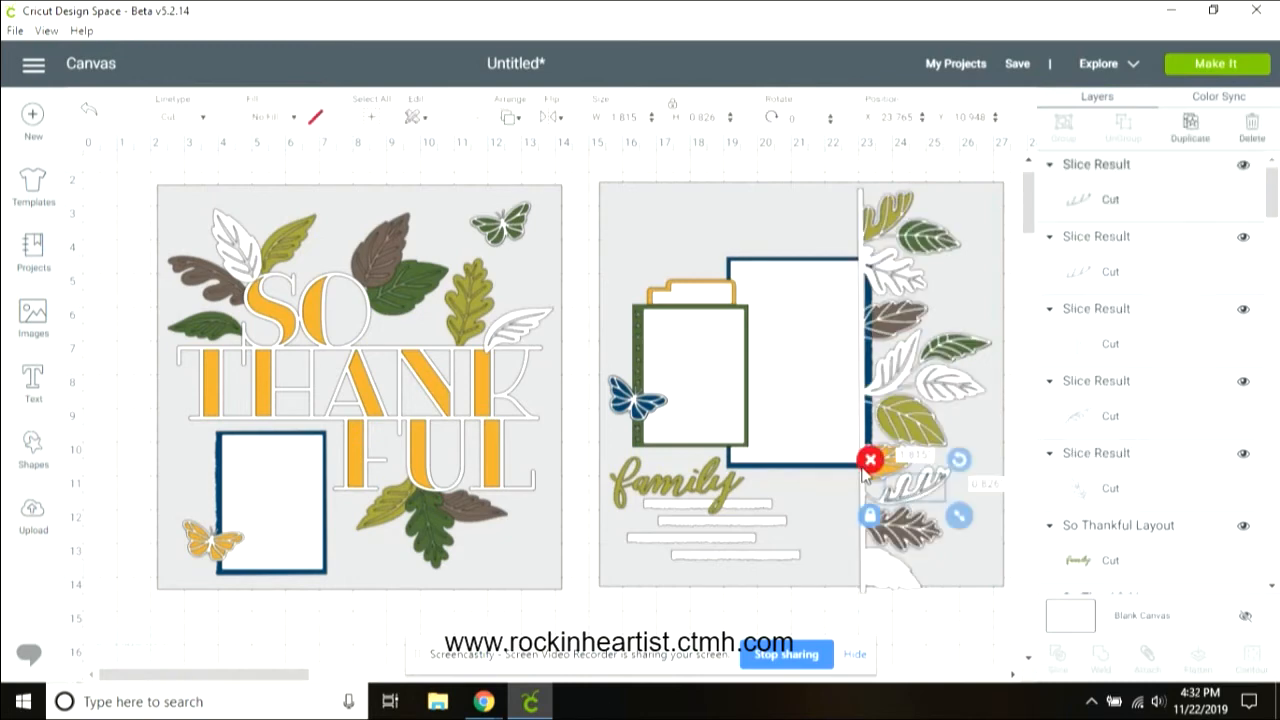
{"action": "left_click", "coordinate": [868, 462]}
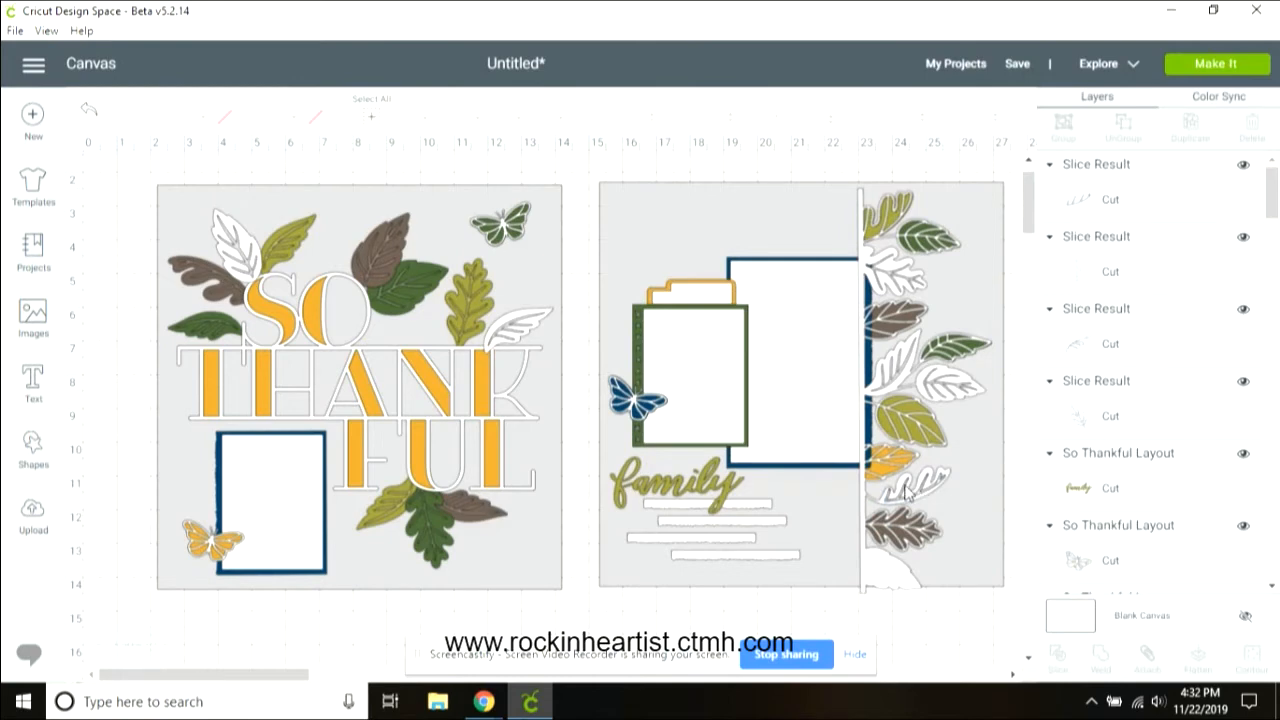
{"action": "left_click", "coordinate": [920, 495]}
{"action": "left_click", "coordinate": [870, 460]}
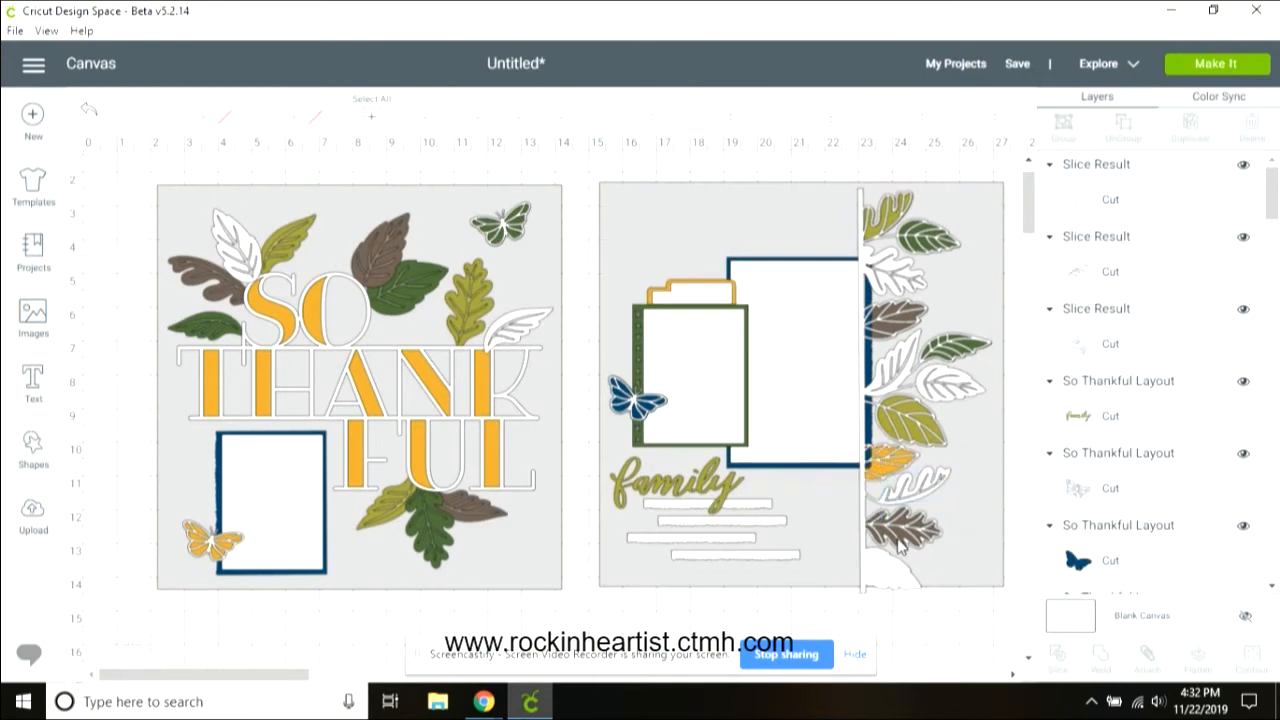
Step: Adjust the right border strip's stacking order, sending it to the back and then bringing it forward again
{"action": "left_click", "coordinate": [882, 580]}
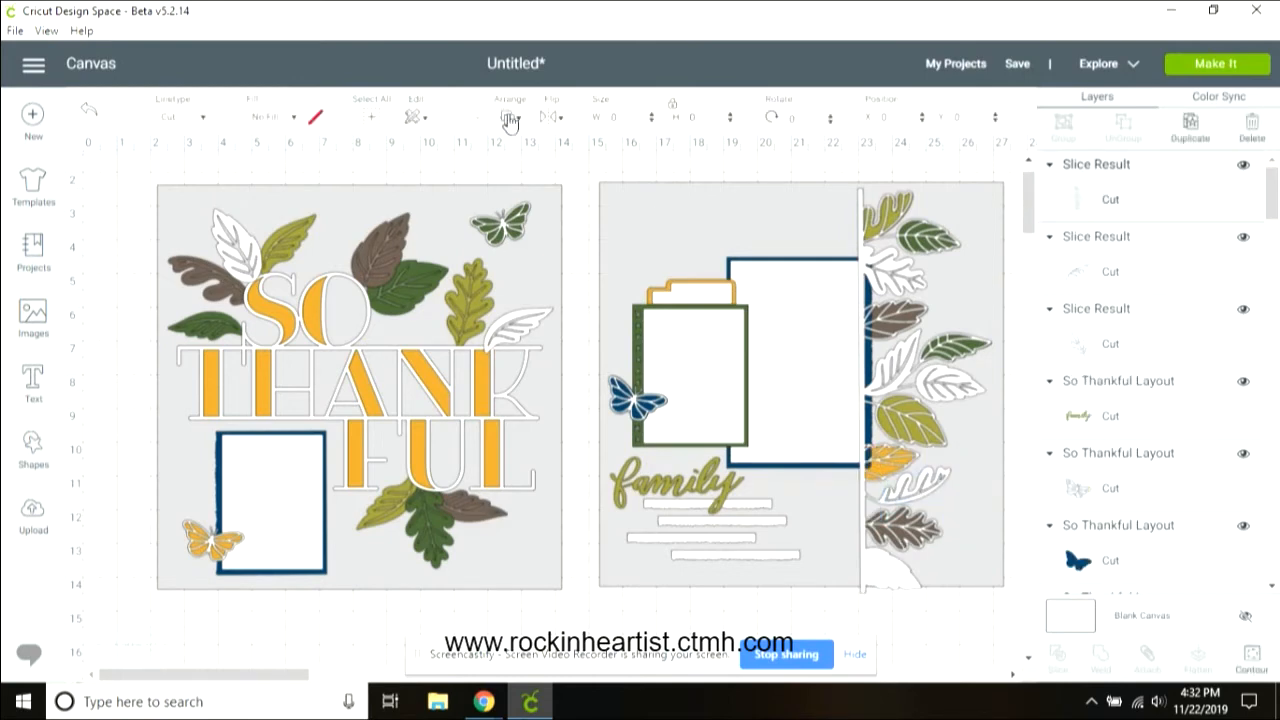
{"action": "left_click", "coordinate": [510, 118]}
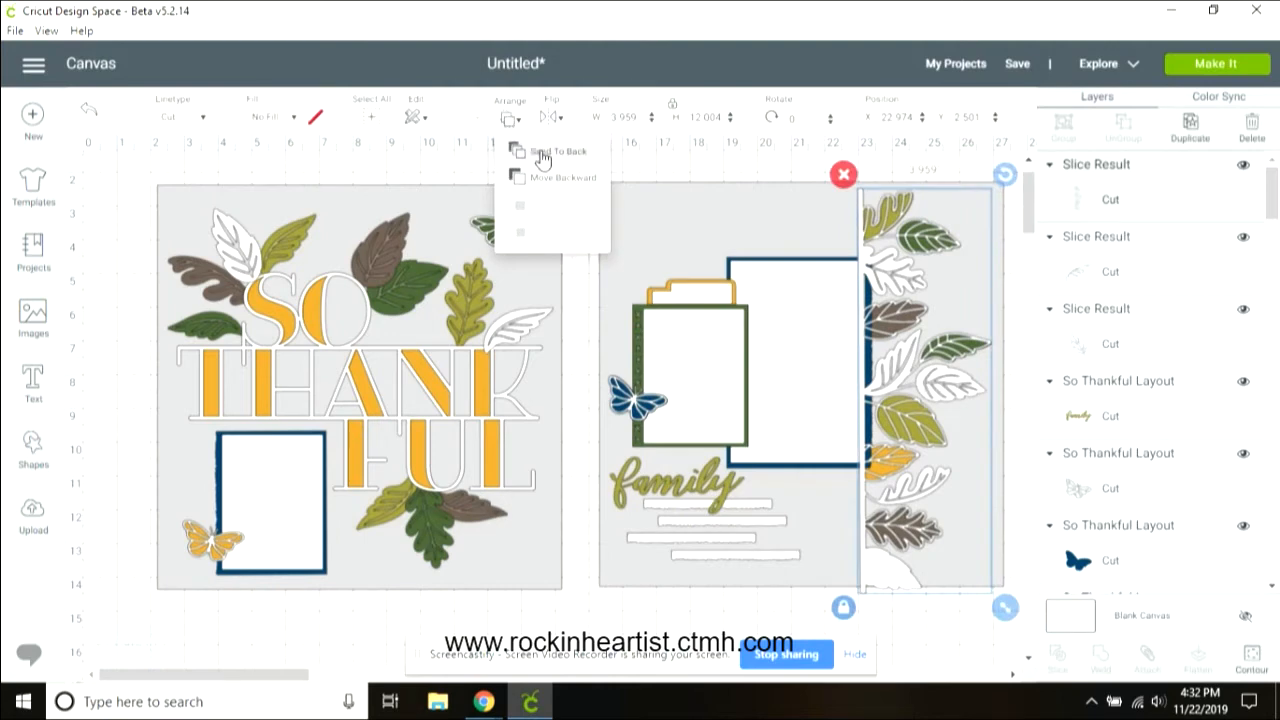
{"action": "left_click", "coordinate": [543, 157]}
{"action": "left_click", "coordinate": [510, 118]}
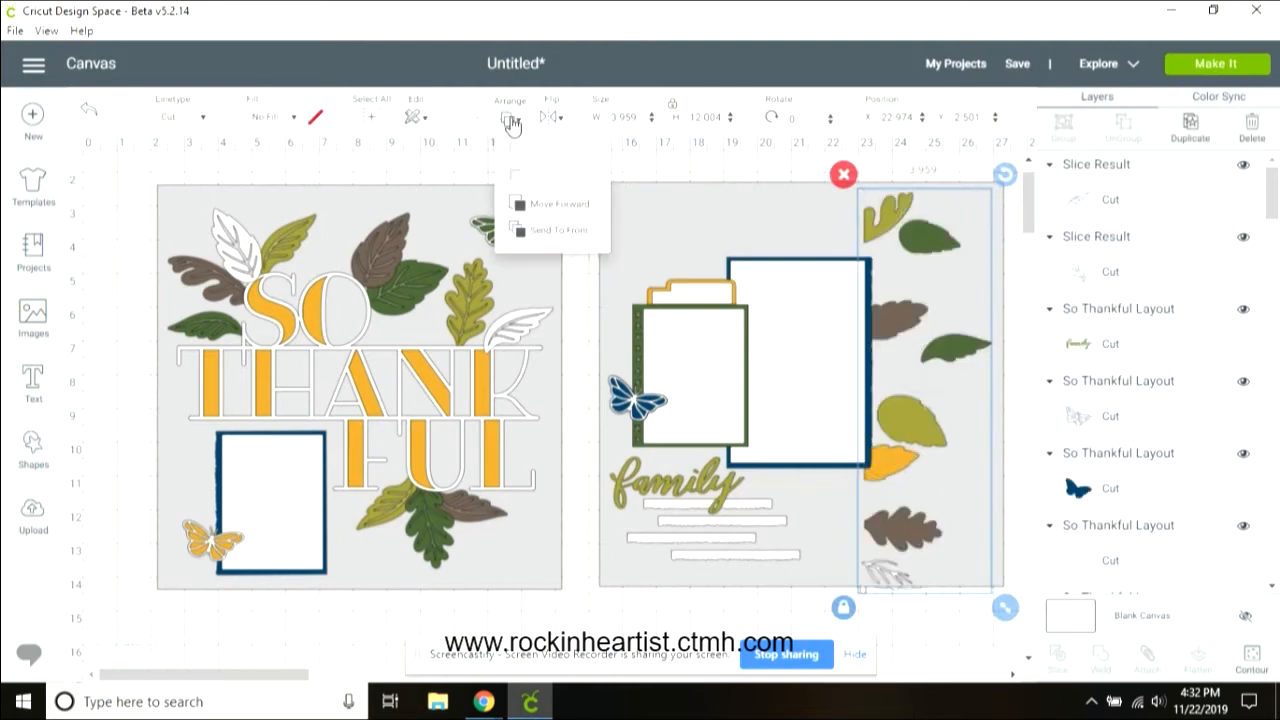
{"action": "left_click", "coordinate": [555, 232]}
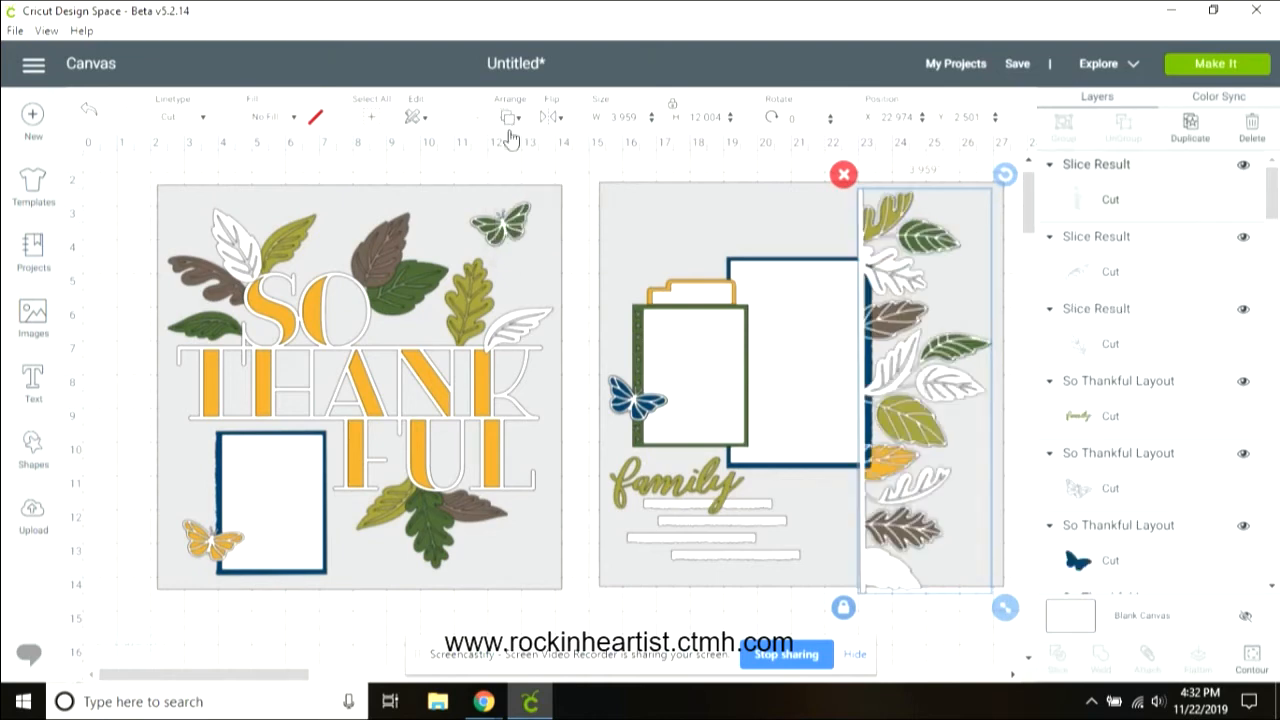
{"action": "left_click", "coordinate": [510, 118]}
{"action": "left_click", "coordinate": [545, 151]}
{"action": "left_click", "coordinate": [510, 120]}
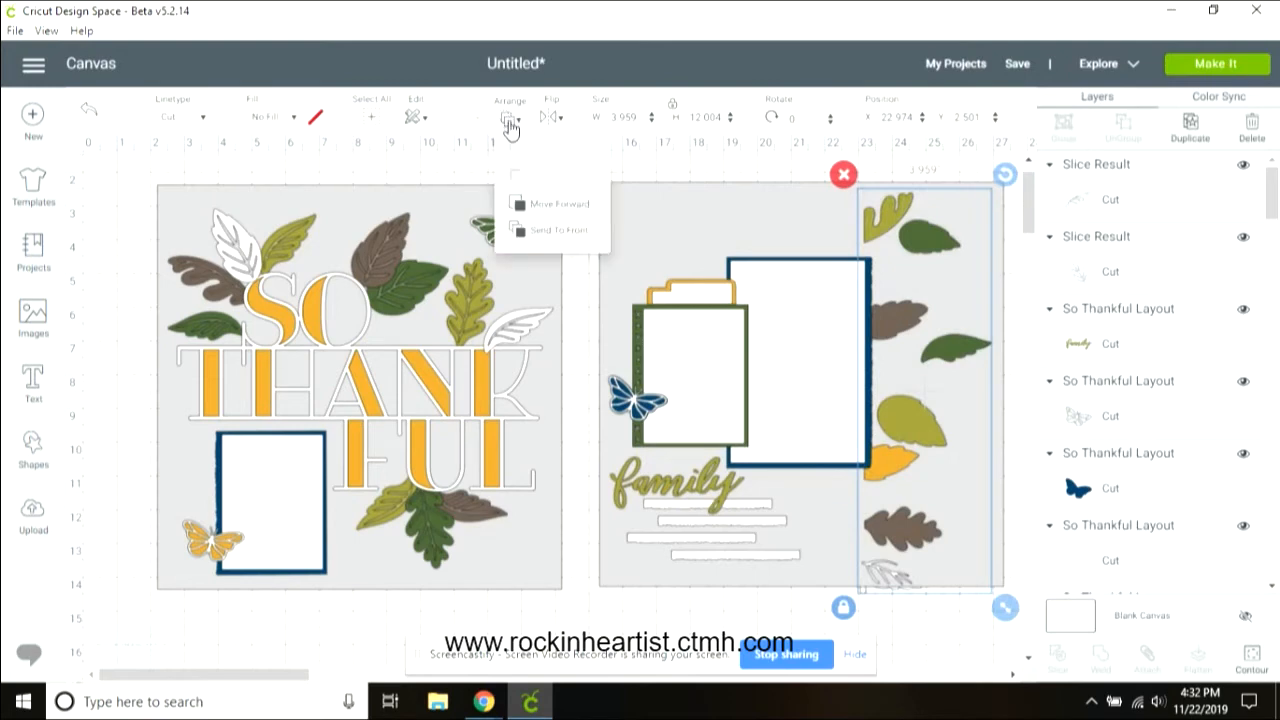
{"action": "left_click", "coordinate": [540, 230]}
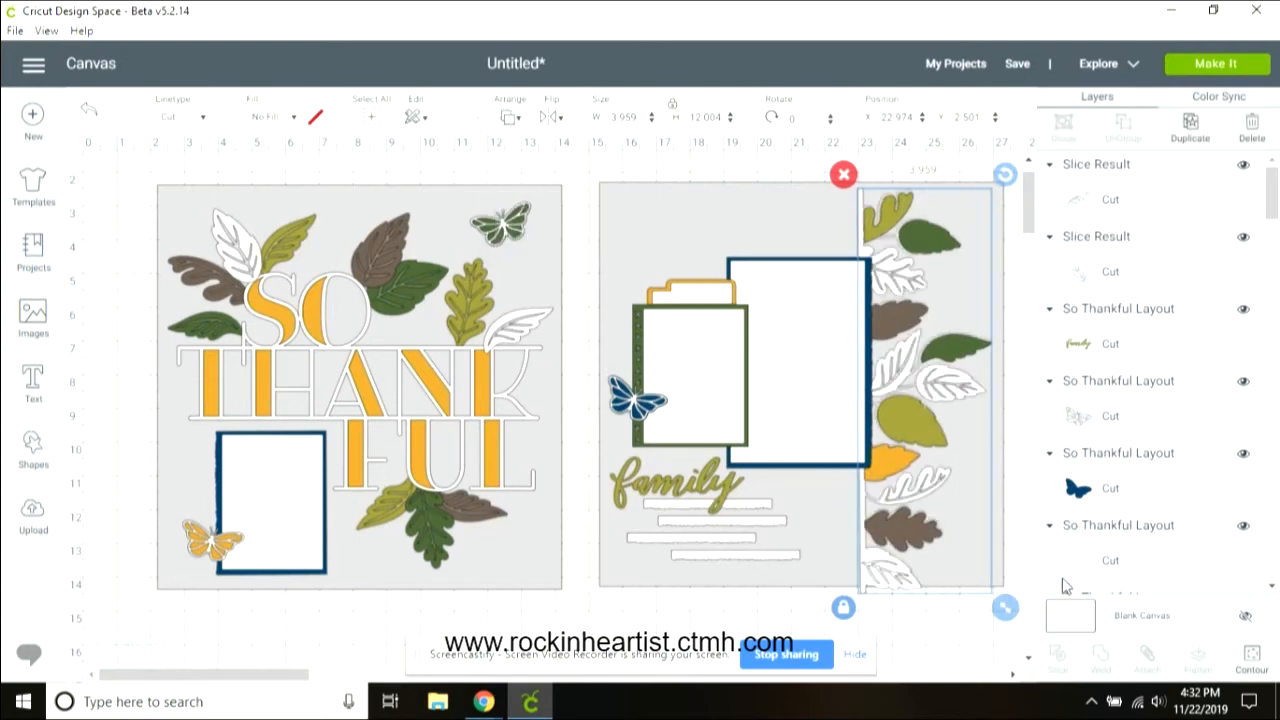
Step: Slice the bottom white leaf on the right border with the border strip and delete the leftover piece
{"action": "left_click", "coordinate": [867, 552]}
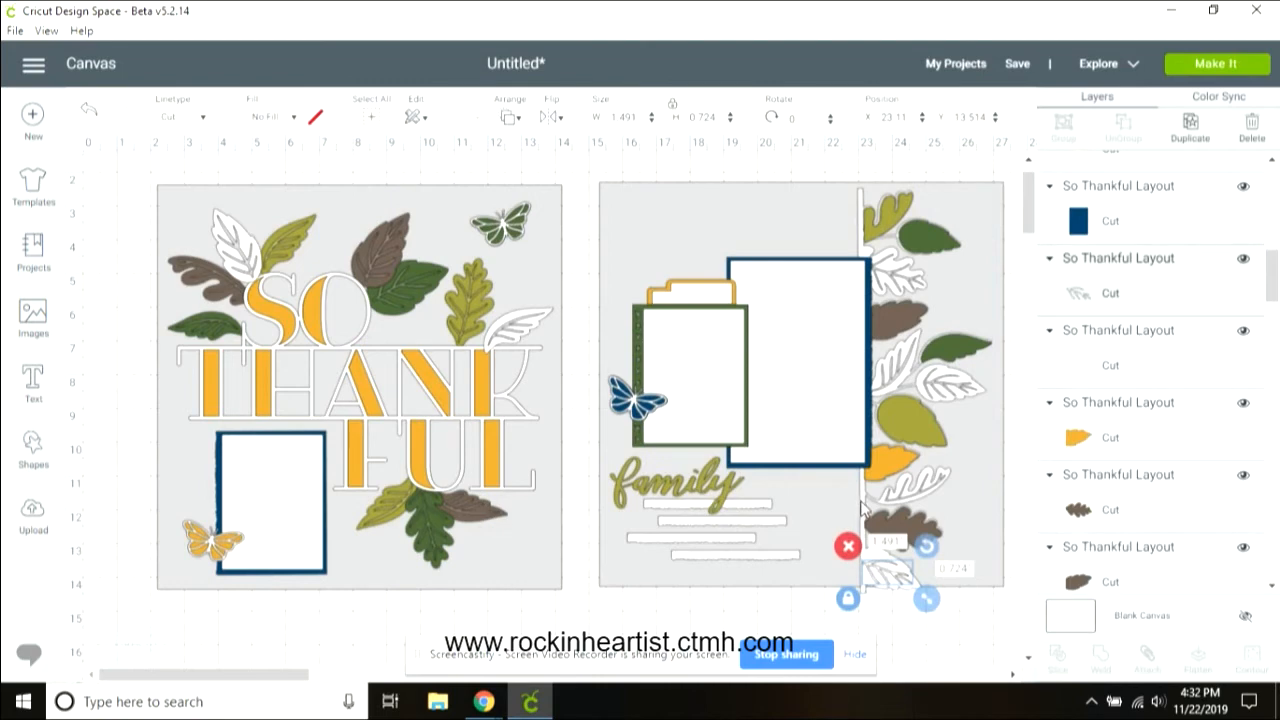
{"action": "left_click", "coordinate": [862, 508], "text": "shift"}
{"action": "left_click", "coordinate": [1059, 655]}
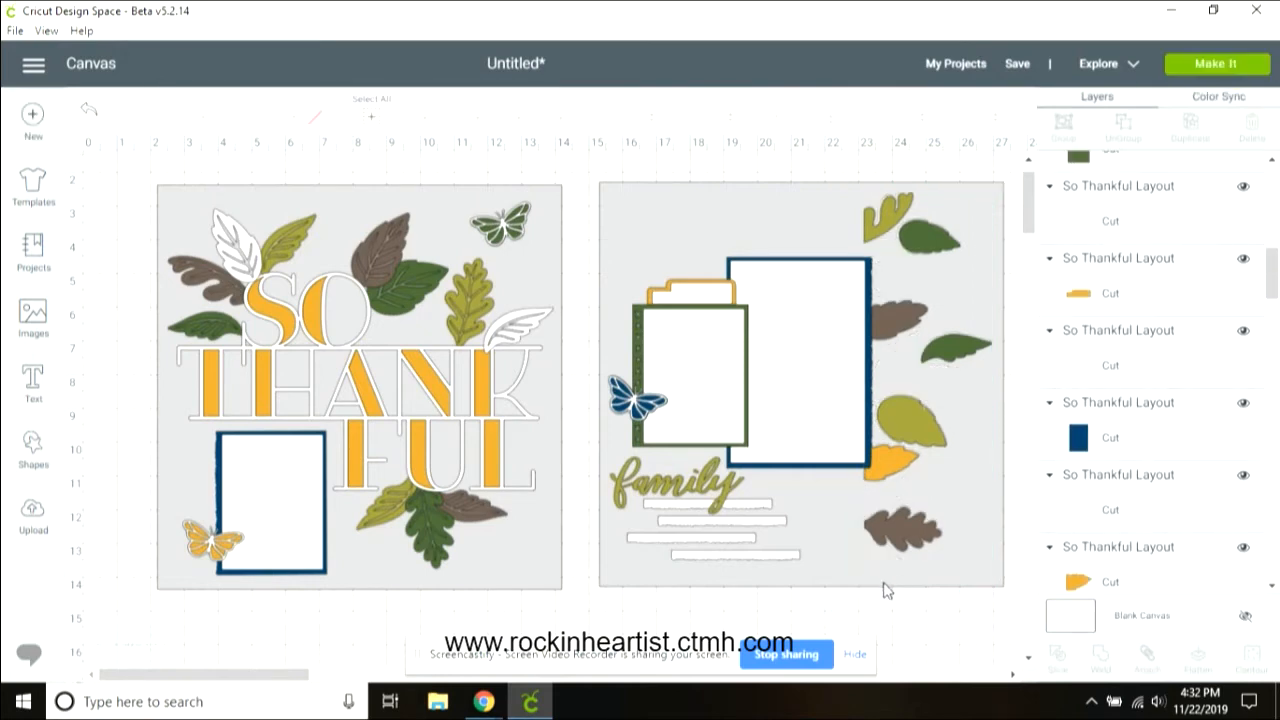
{"action": "left_click", "coordinate": [884, 576]}
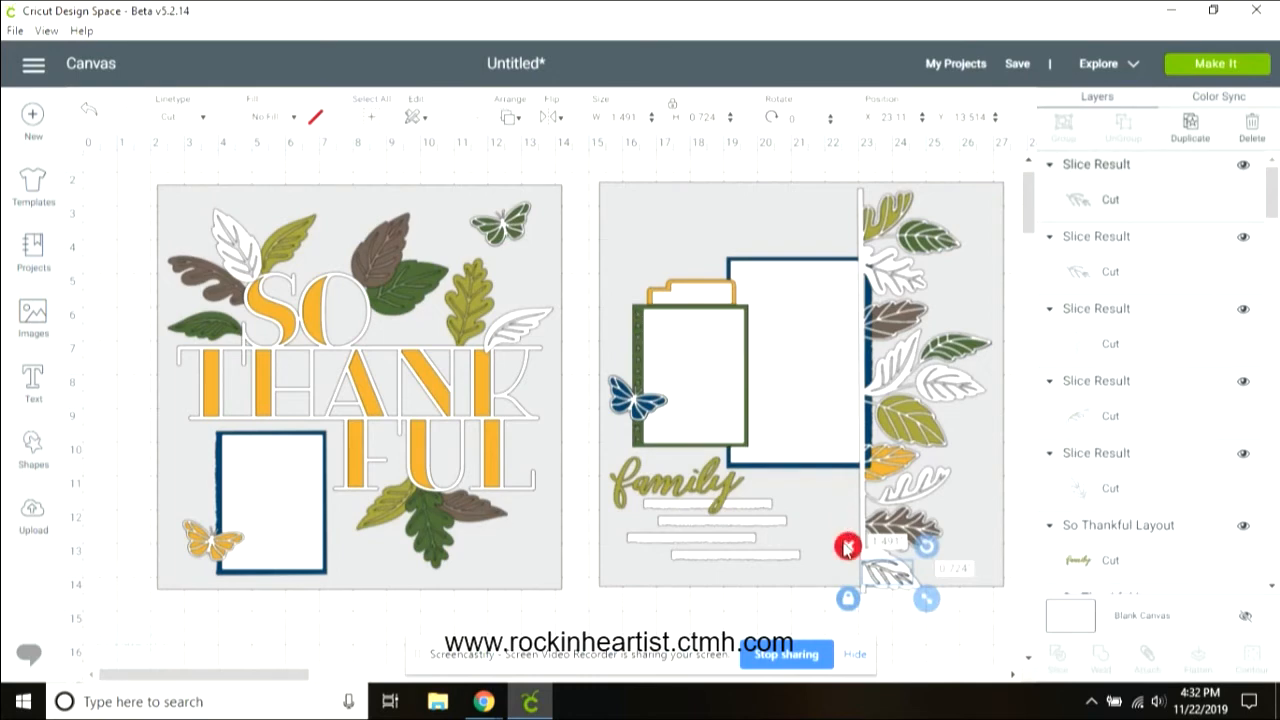
{"action": "left_click", "coordinate": [846, 545]}
{"action": "left_click", "coordinate": [848, 543]}
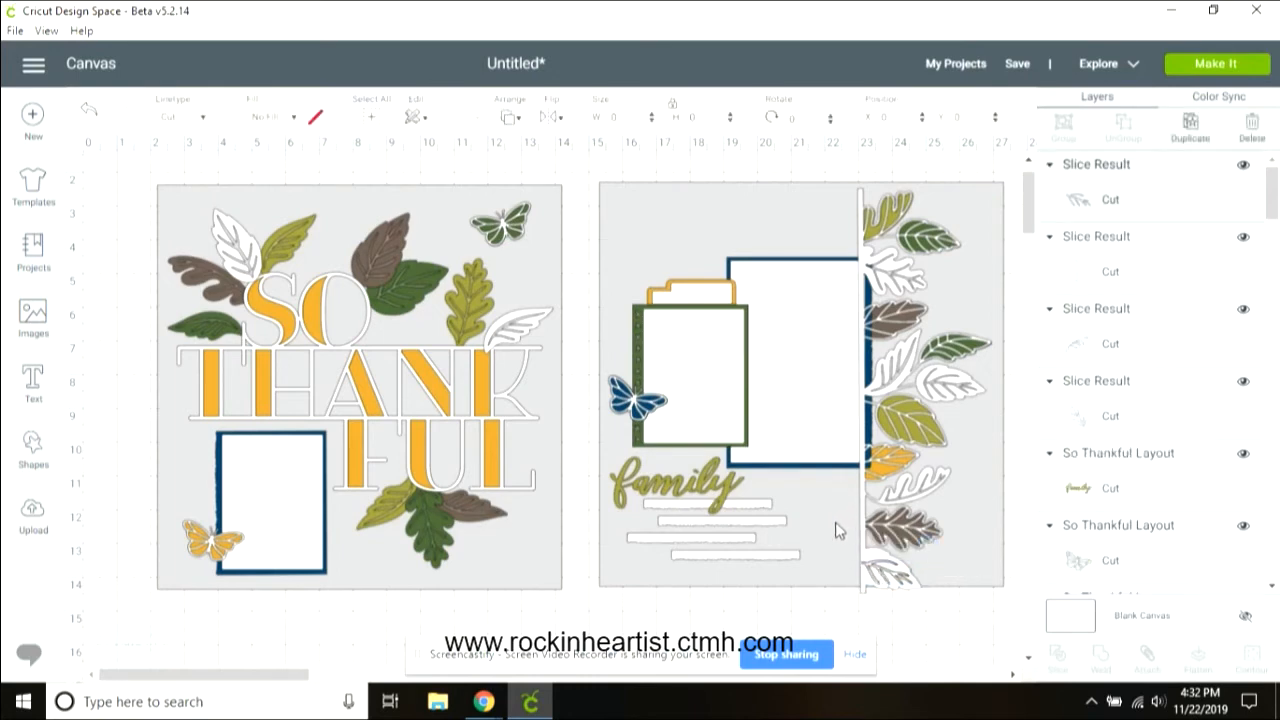
{"action": "left_click", "coordinate": [846, 543]}
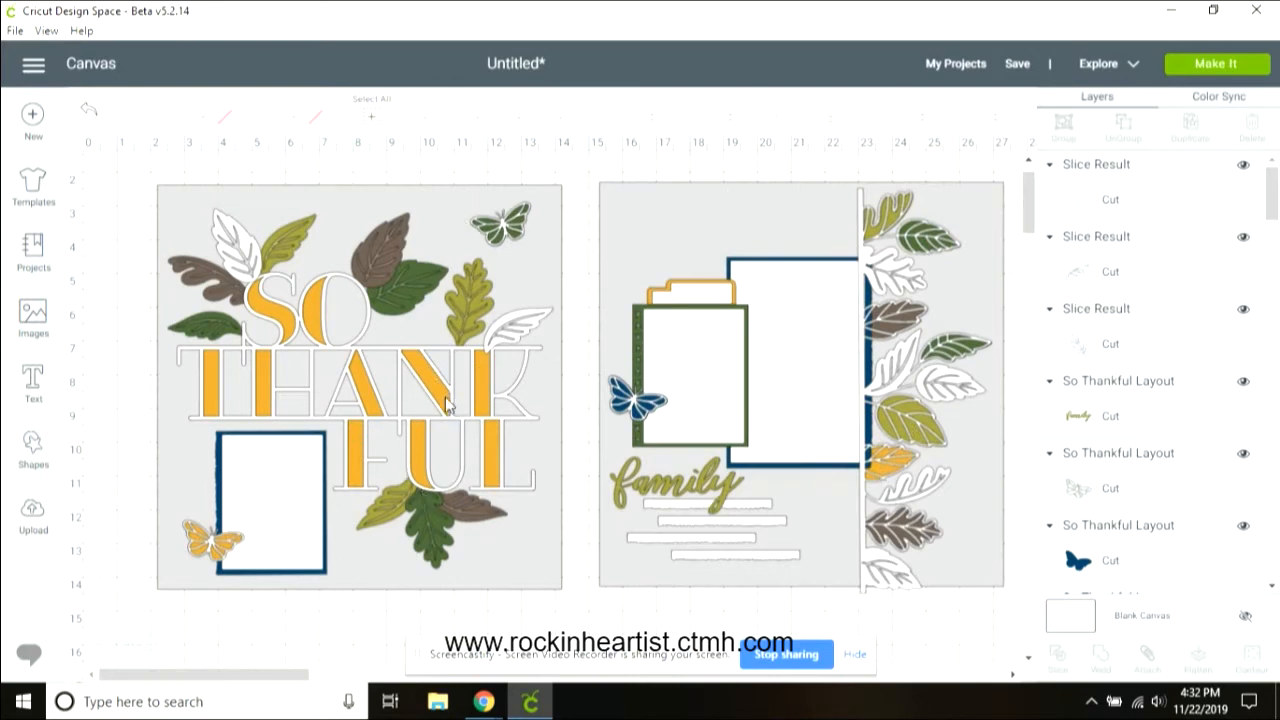
Step: Shift the SO THANKFUL title aside and delete its yellow letter fills
{"action": "left_click_drag", "start_coordinate": [447, 402], "coordinate": [447, 431]}
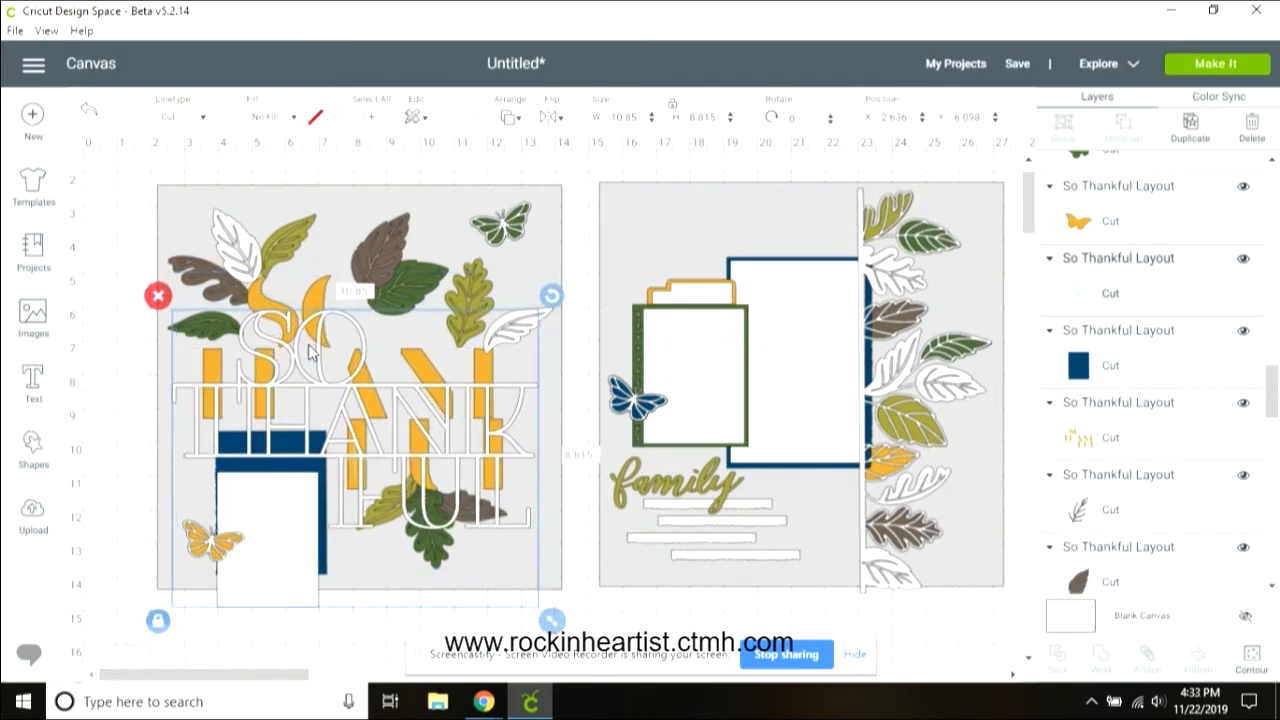
{"action": "left_click", "coordinate": [330, 302]}
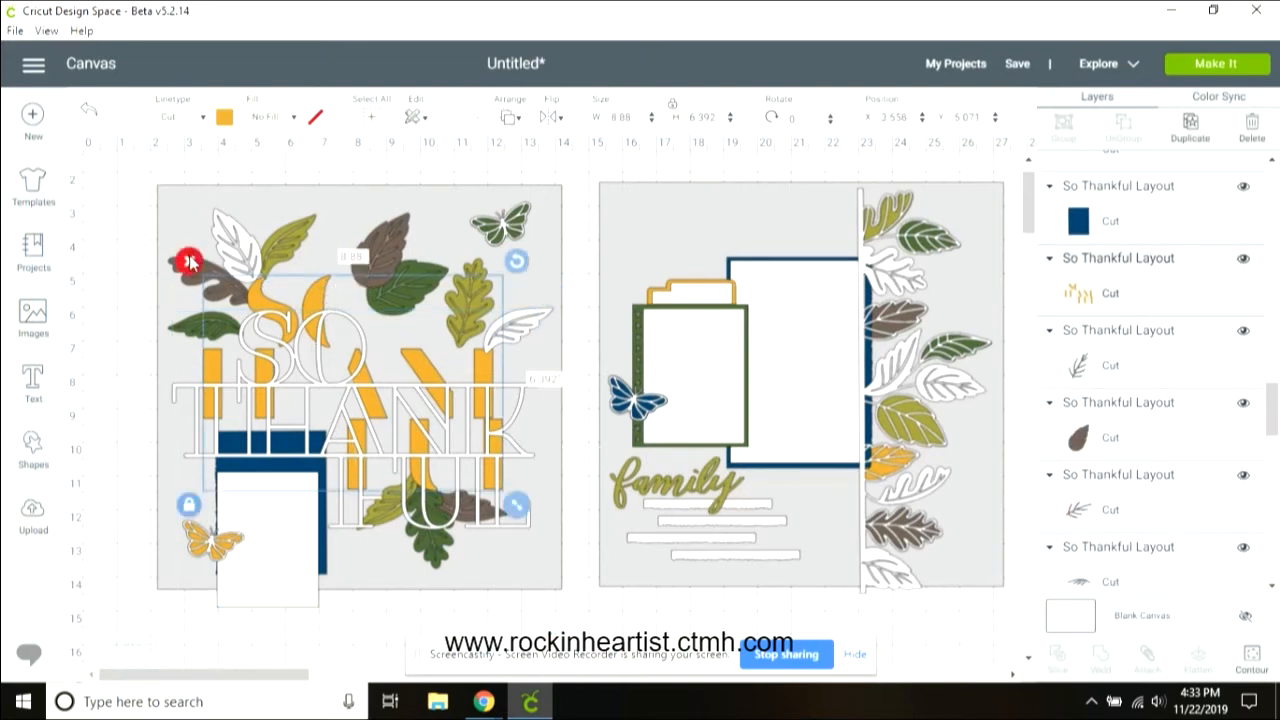
{"action": "left_click", "coordinate": [194, 262]}
Step: Move the title outline below the page and add a square resized to about 3.86 by 4.78 in over its photo frame
{"action": "left_click_drag", "start_coordinate": [330, 390], "coordinate": [352, 573]}
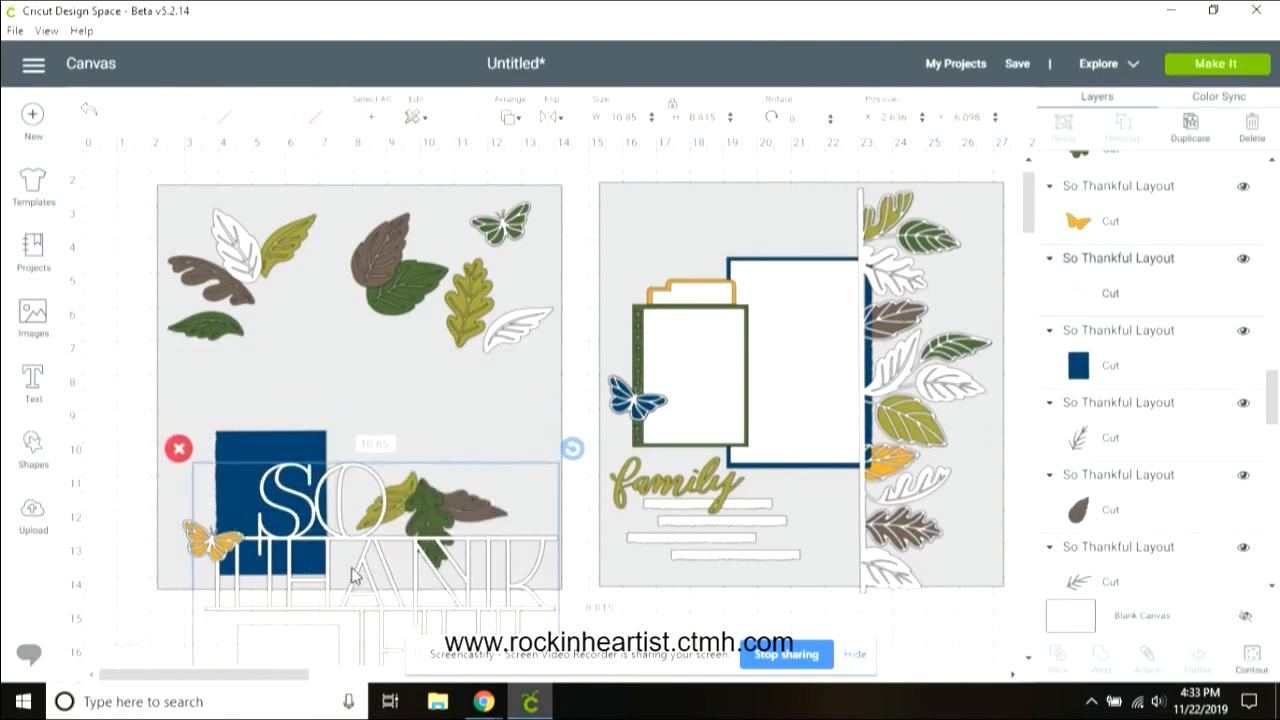
{"action": "left_click_drag", "start_coordinate": [1035, 216], "coordinate": [1035, 237]}
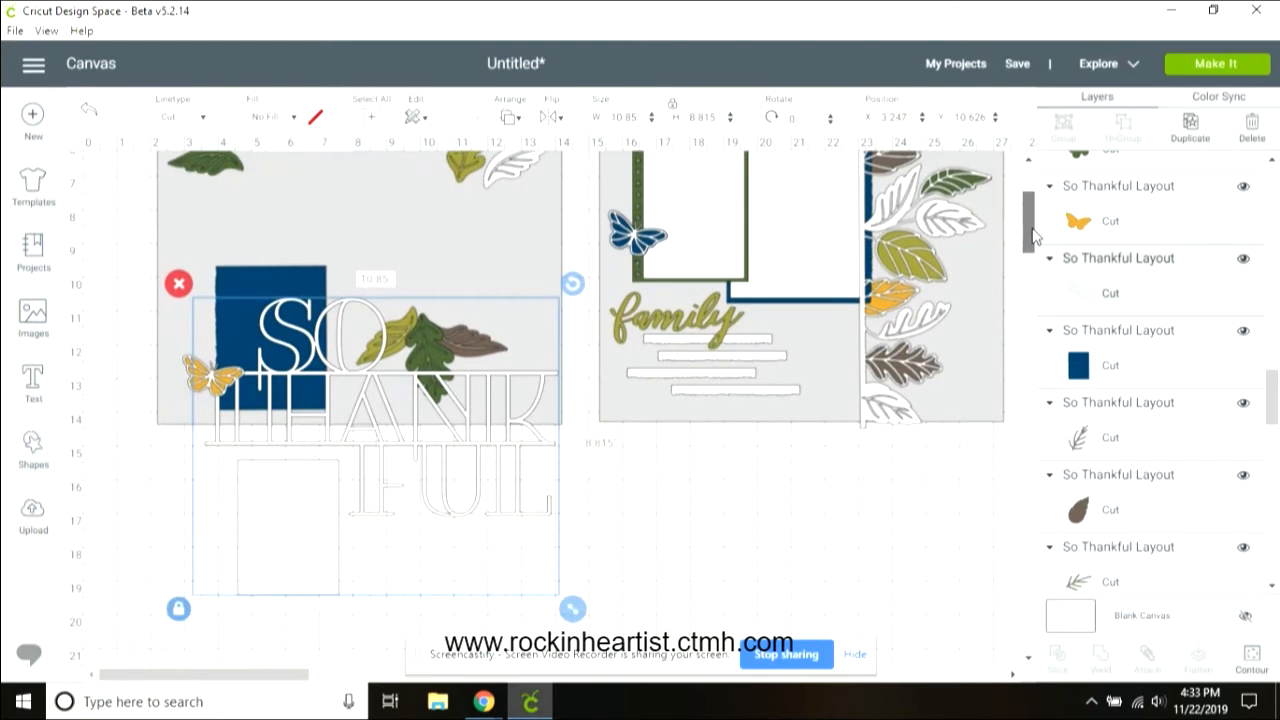
{"action": "left_click", "coordinate": [32, 456]}
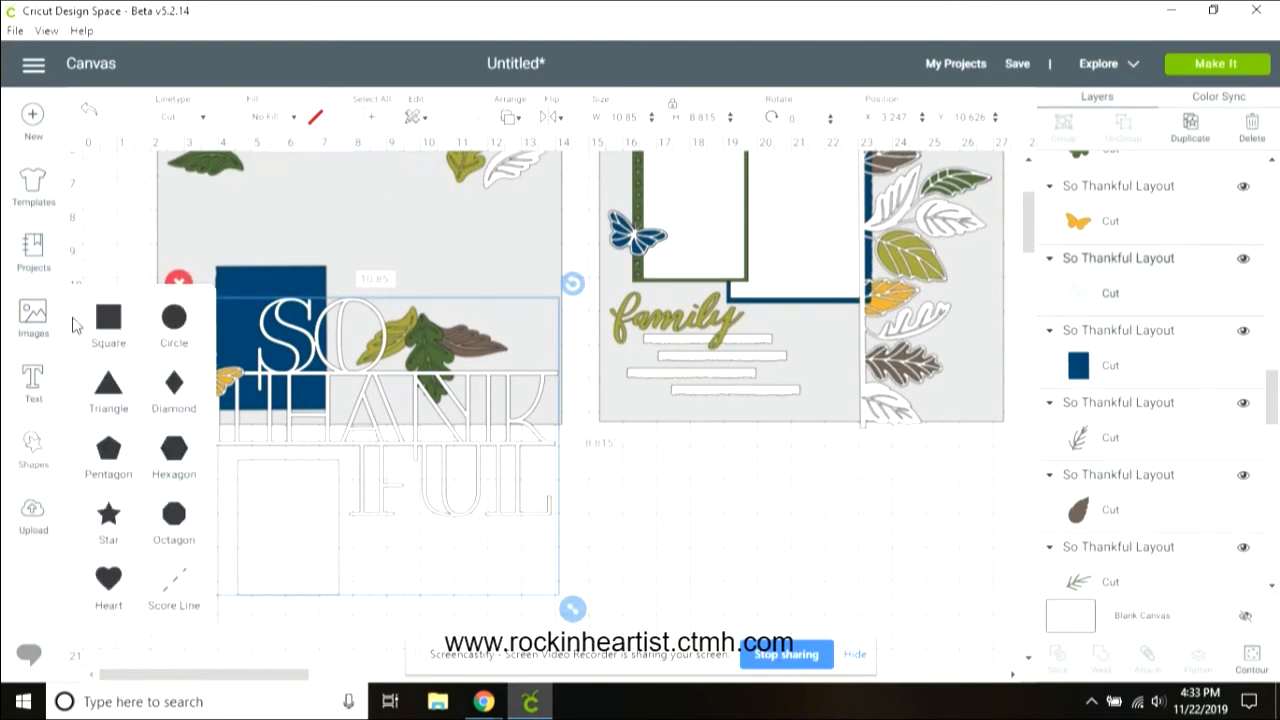
{"action": "left_click", "coordinate": [104, 327]}
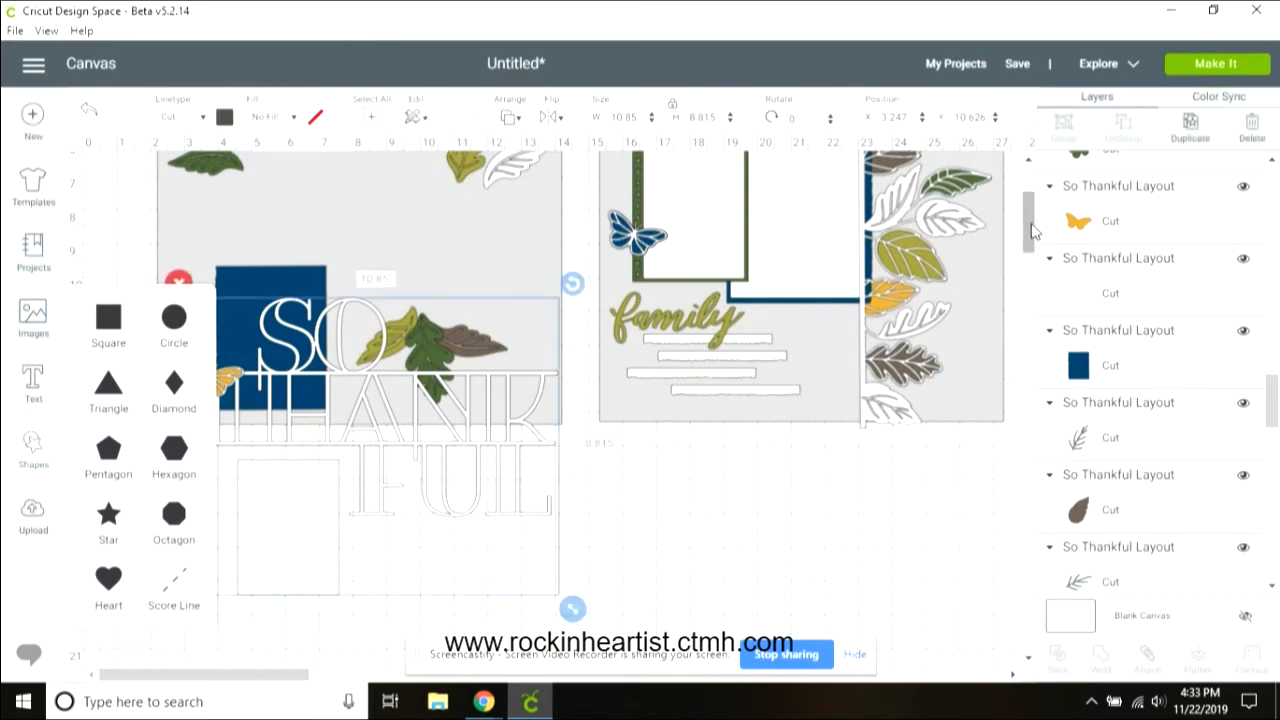
{"action": "left_click_drag", "start_coordinate": [1032, 236], "coordinate": [1032, 229]}
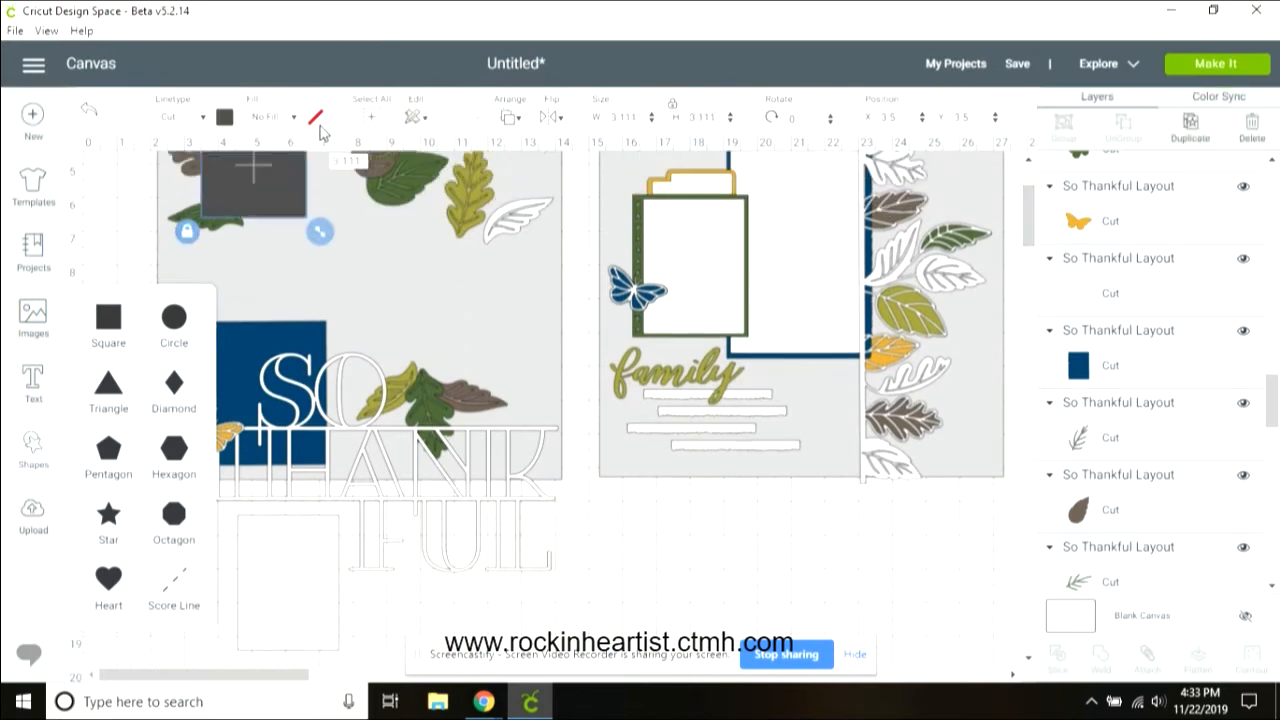
{"action": "left_click_drag", "start_coordinate": [290, 172], "coordinate": [295, 621]}
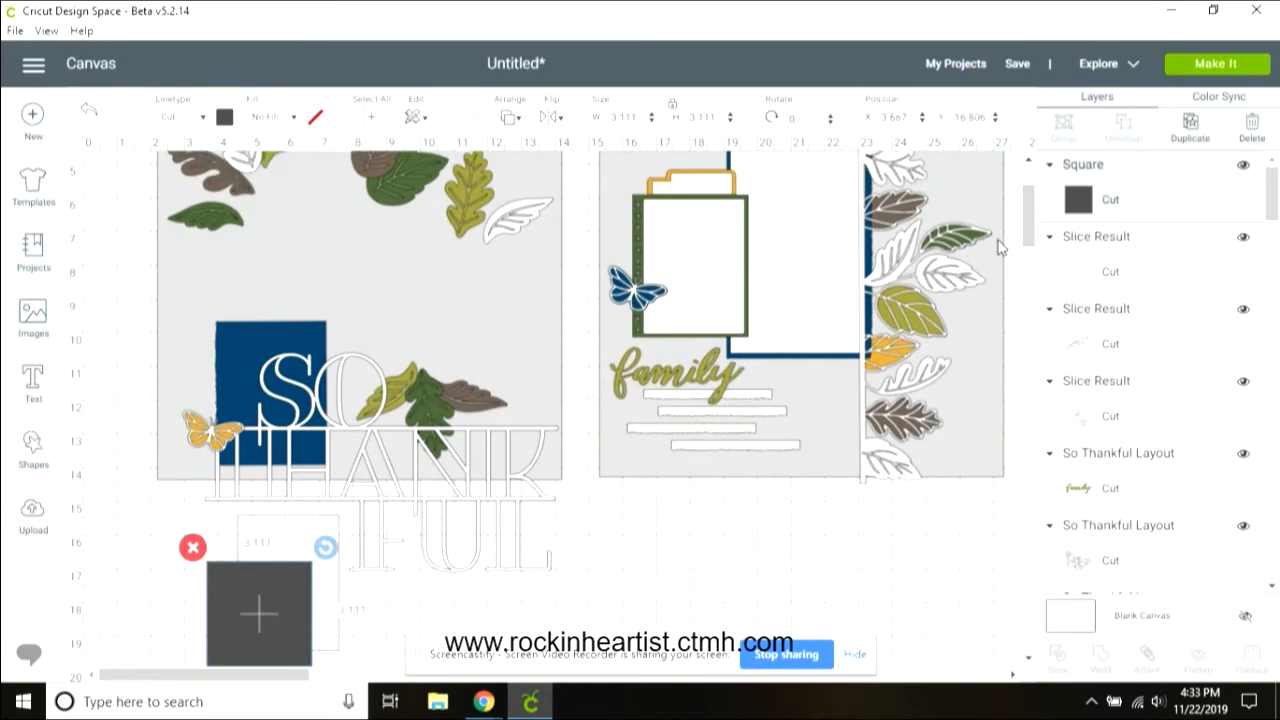
{"action": "left_click_drag", "start_coordinate": [1036, 218], "coordinate": [1036, 234]}
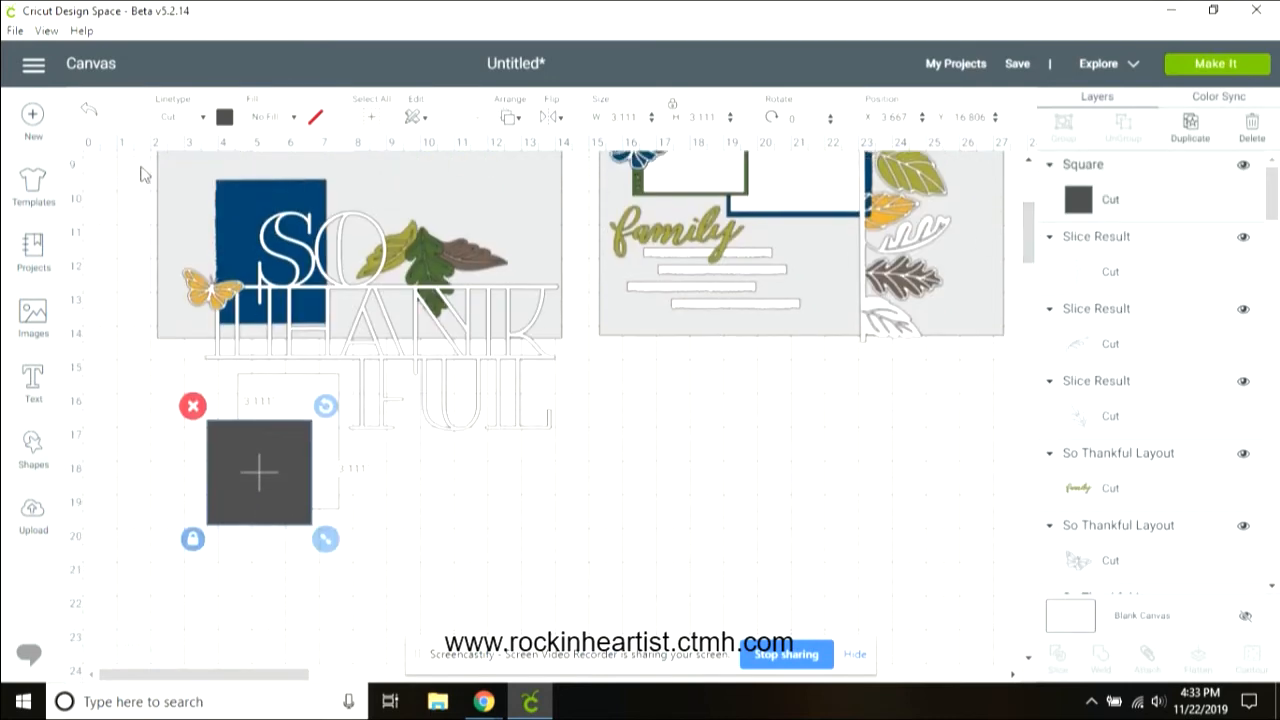
{"action": "left_click_drag", "start_coordinate": [255, 430], "coordinate": [261, 393]}
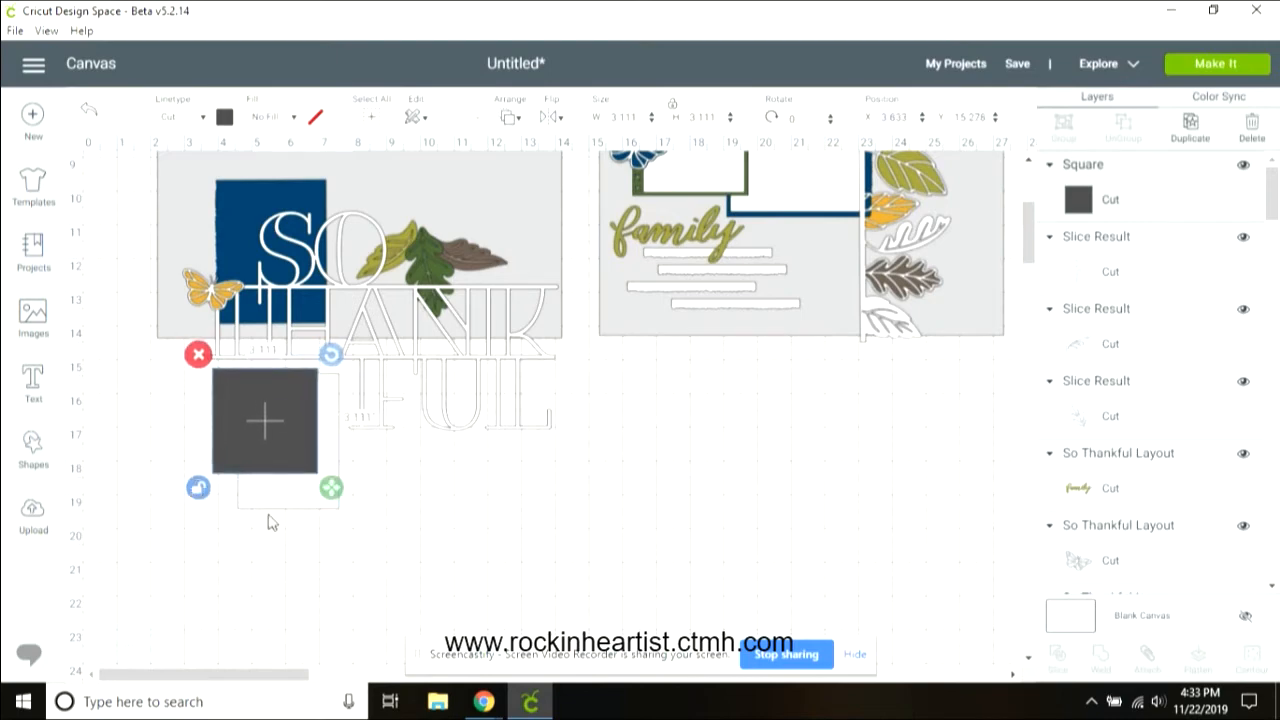
{"action": "left_click_drag", "start_coordinate": [333, 498], "coordinate": [357, 545]}
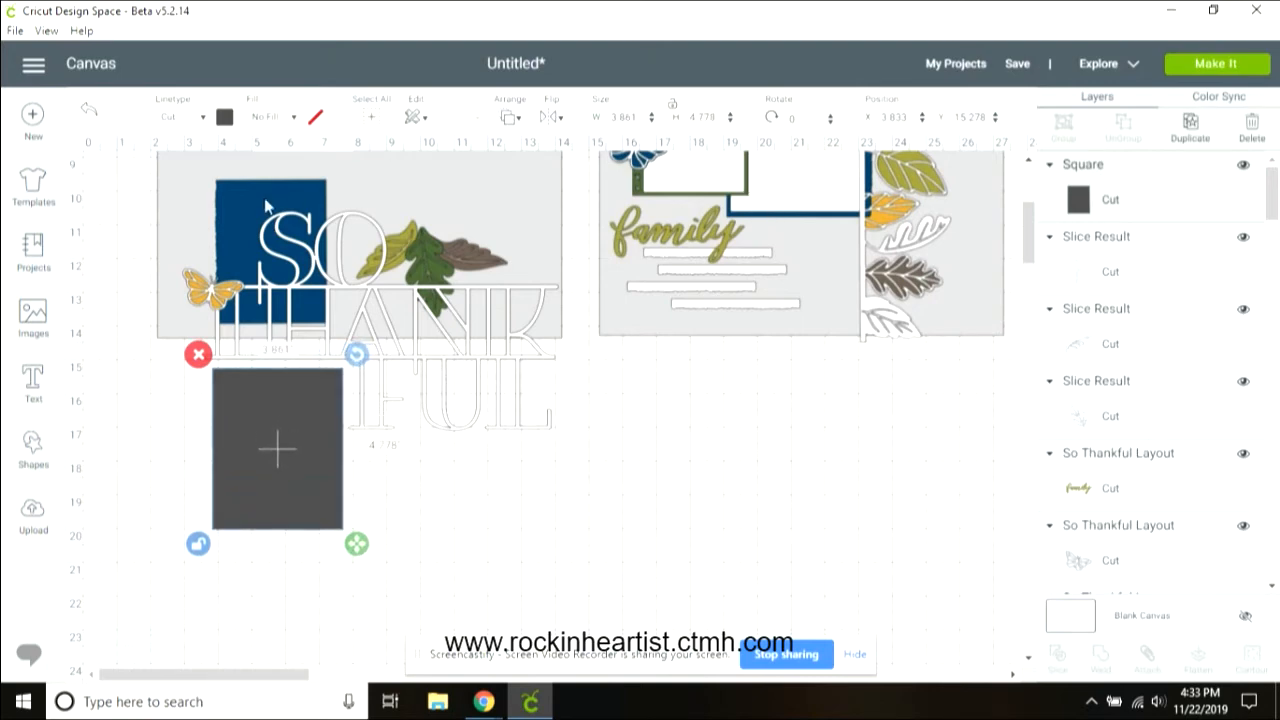
Step: Slice the new rectangle together with the title outline and delete the leftover slice pieces
{"action": "left_click", "coordinate": [418, 363], "text": "shift"}
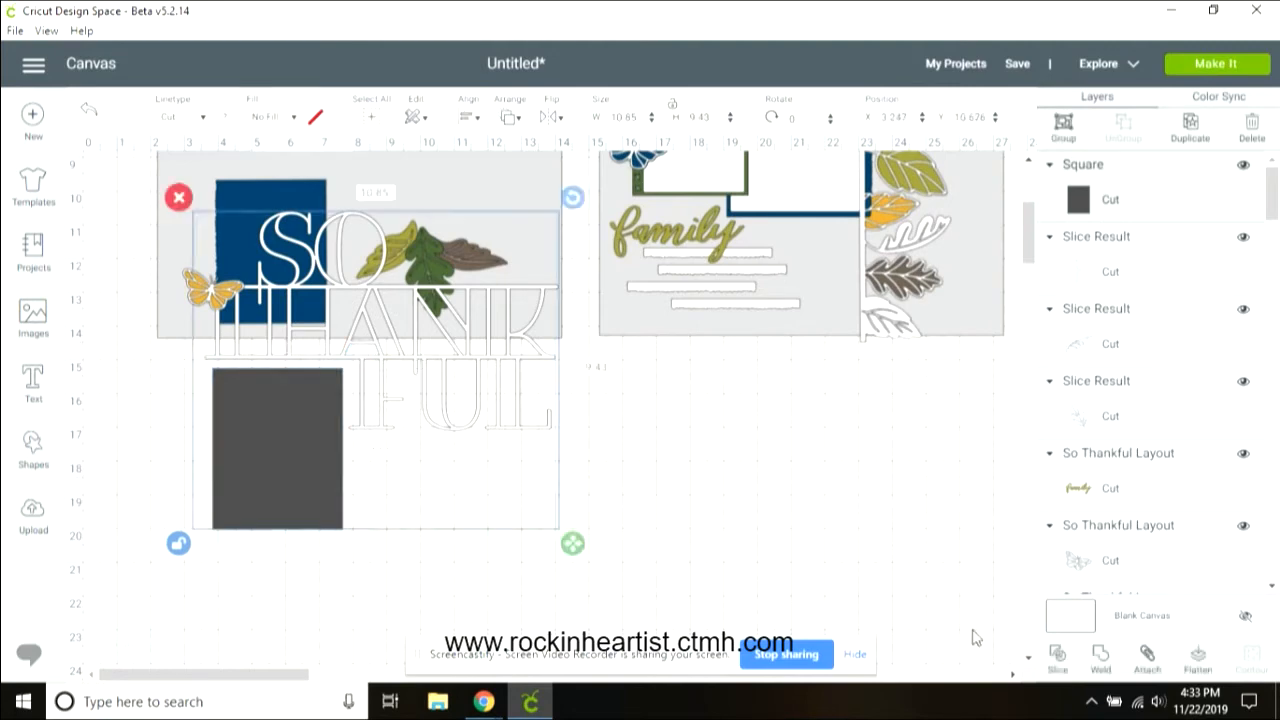
{"action": "left_click", "coordinate": [1056, 660]}
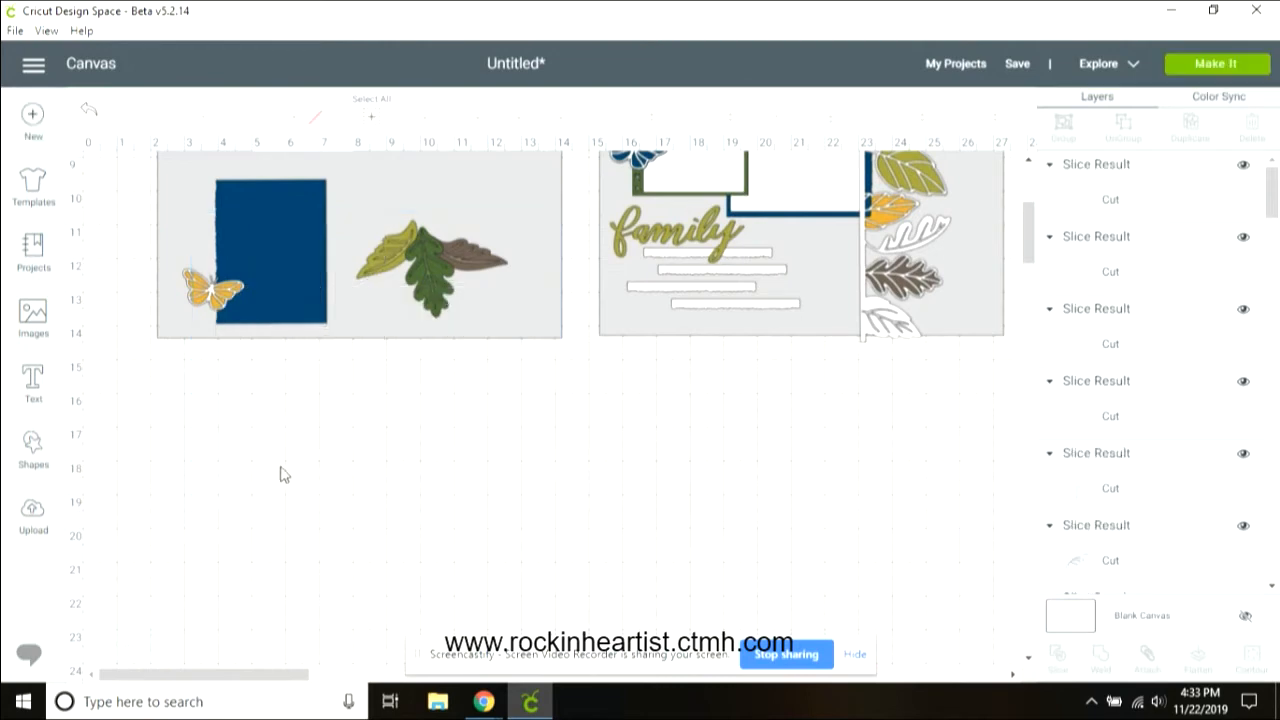
{"action": "left_click", "coordinate": [280, 466]}
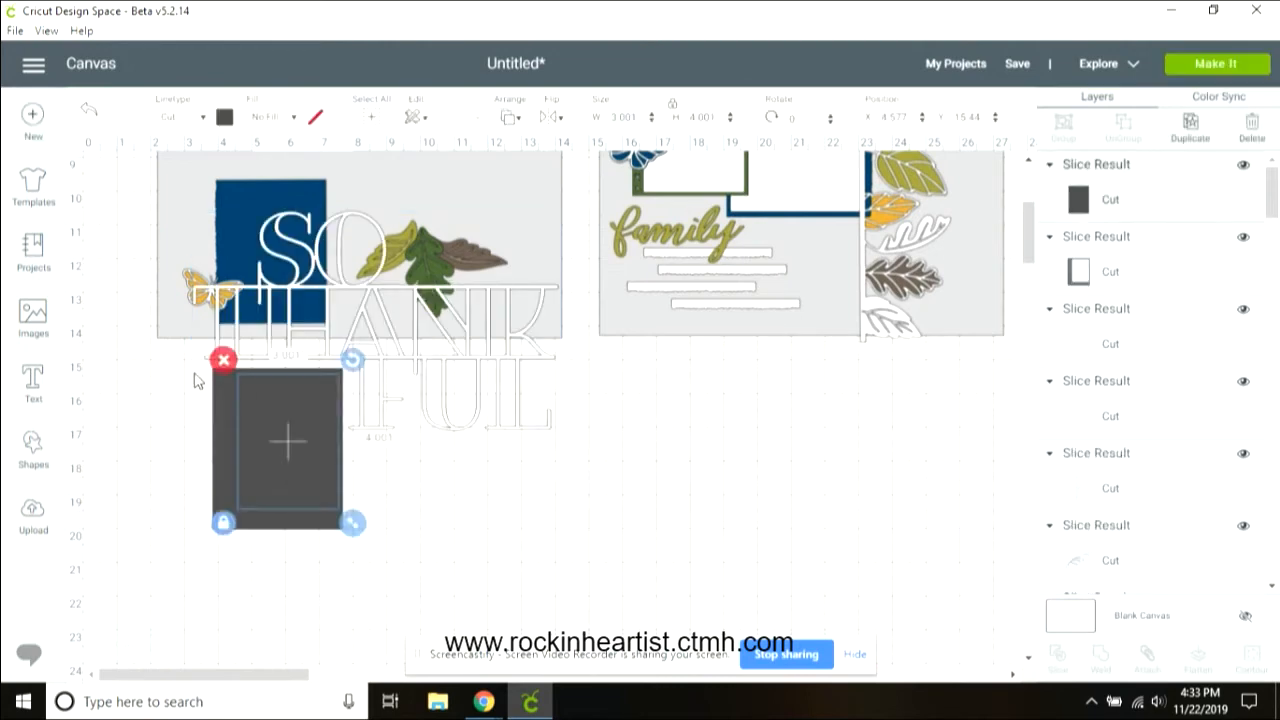
{"action": "key", "text": "Delete"}
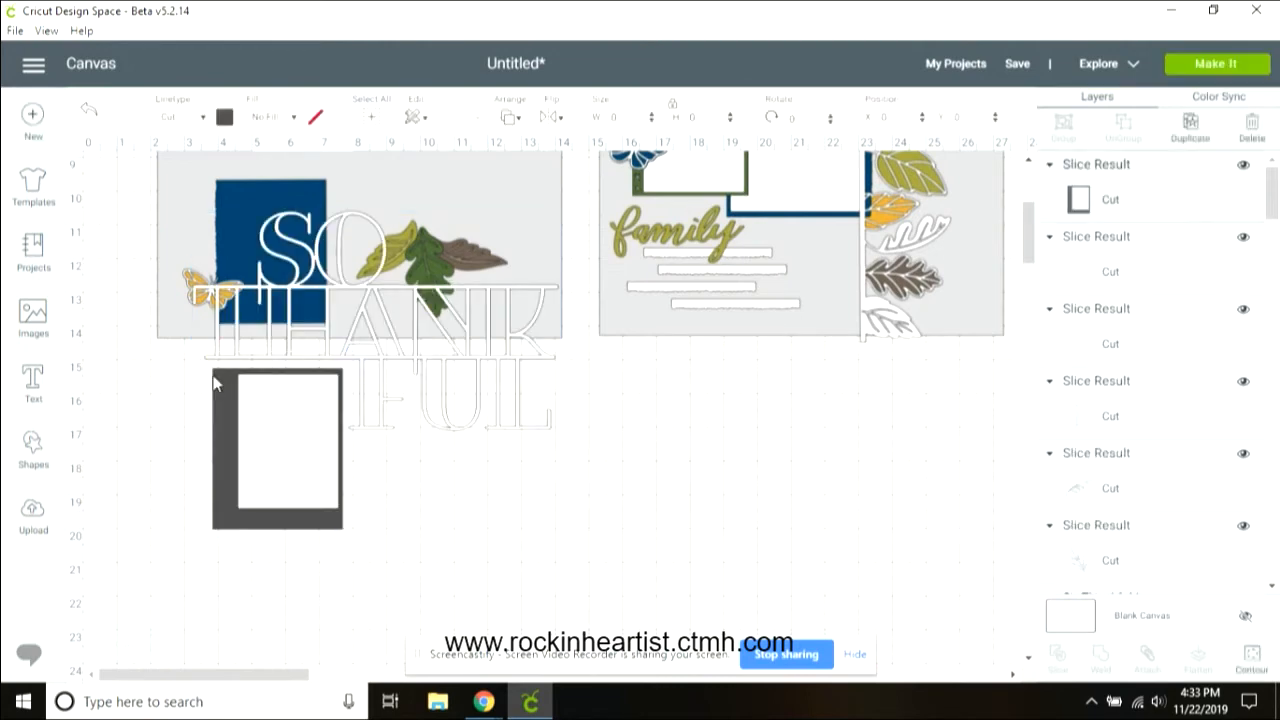
{"action": "left_click", "coordinate": [198, 370]}
{"action": "key", "text": "Delete"}
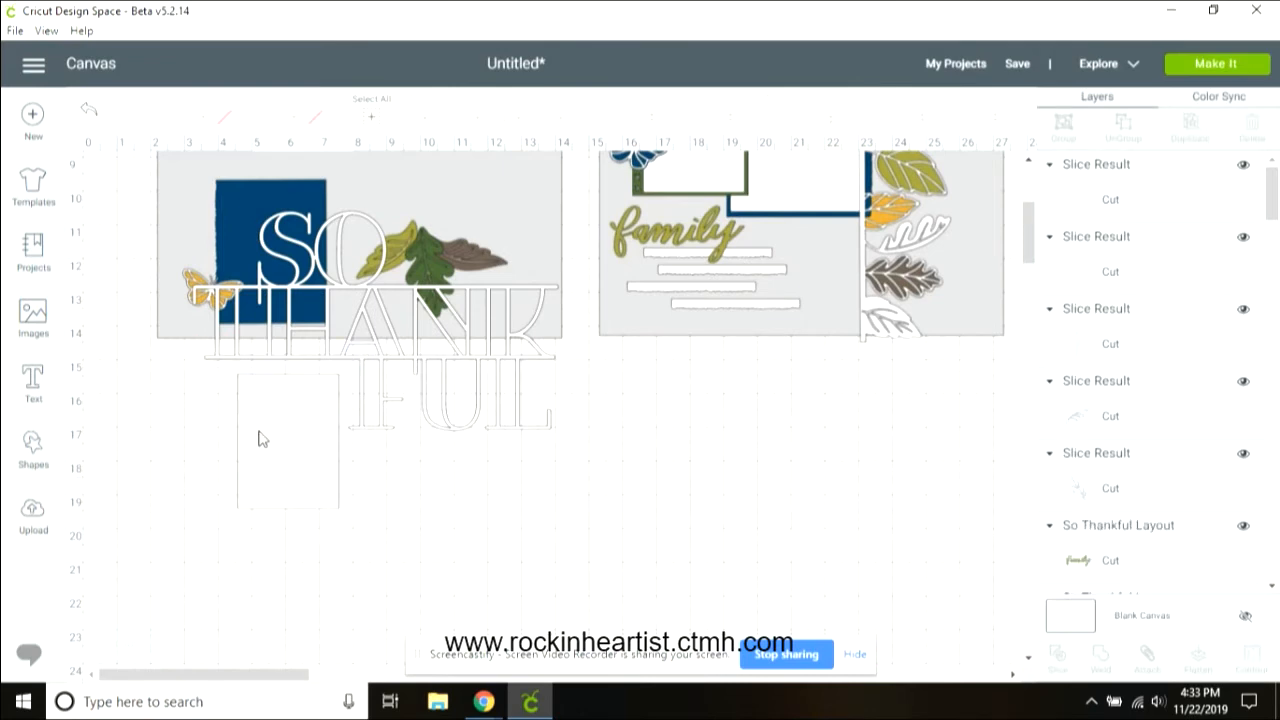
{"action": "left_click", "coordinate": [196, 365]}
{"action": "left_click", "coordinate": [222, 358]}
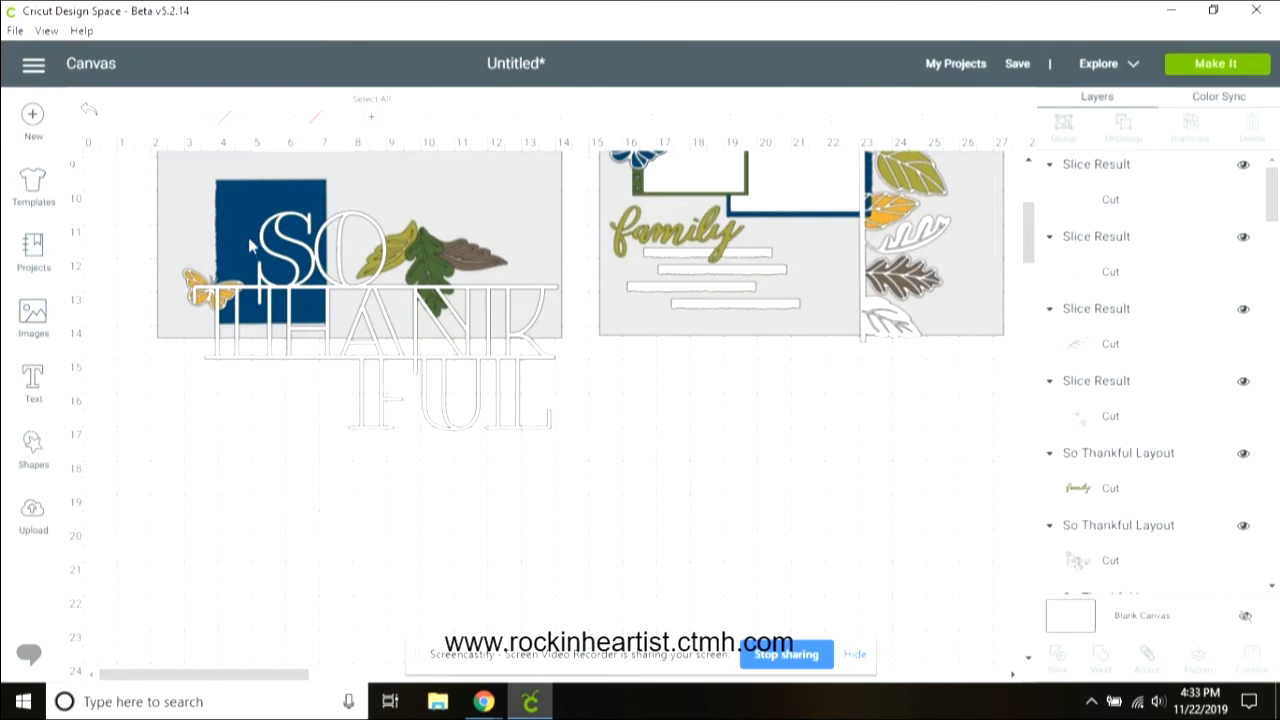
Step: Delete the navy photo mat and move the title outline back up onto the left page
{"action": "left_click", "coordinate": [236, 215]}
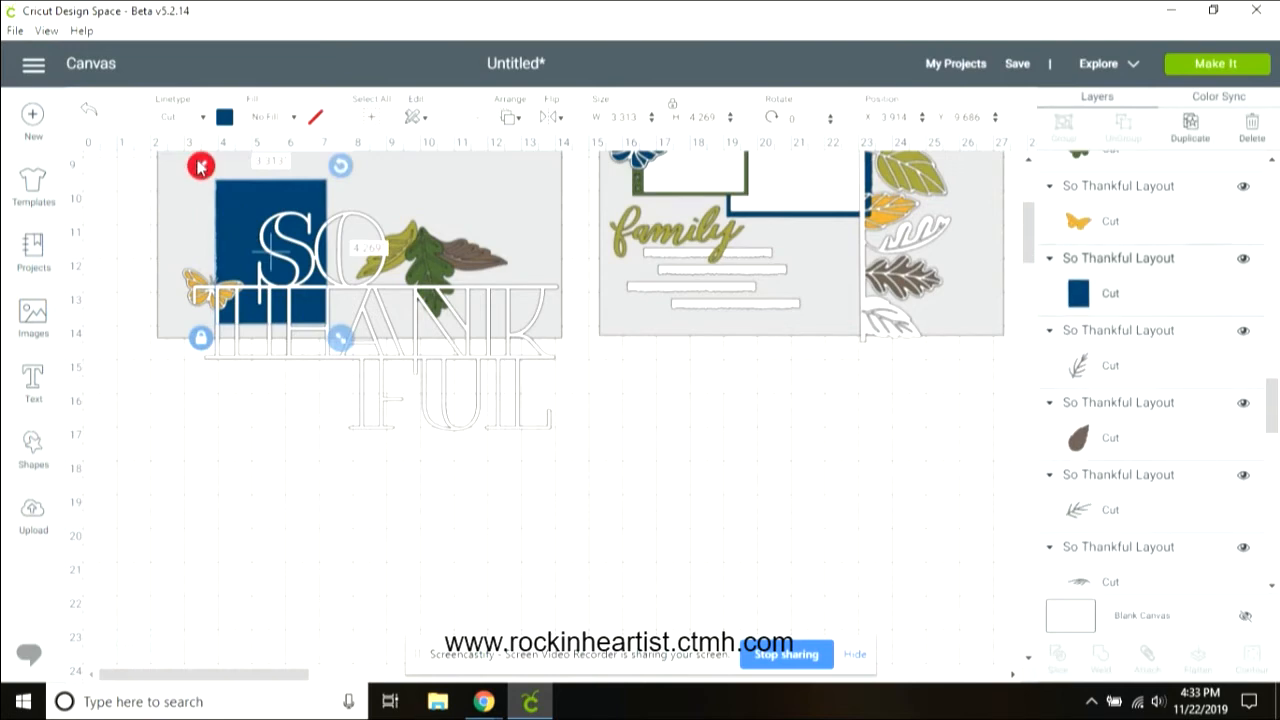
{"action": "key", "text": "Delete"}
{"action": "left_click_drag", "start_coordinate": [1033, 255], "coordinate": [1030, 232]}
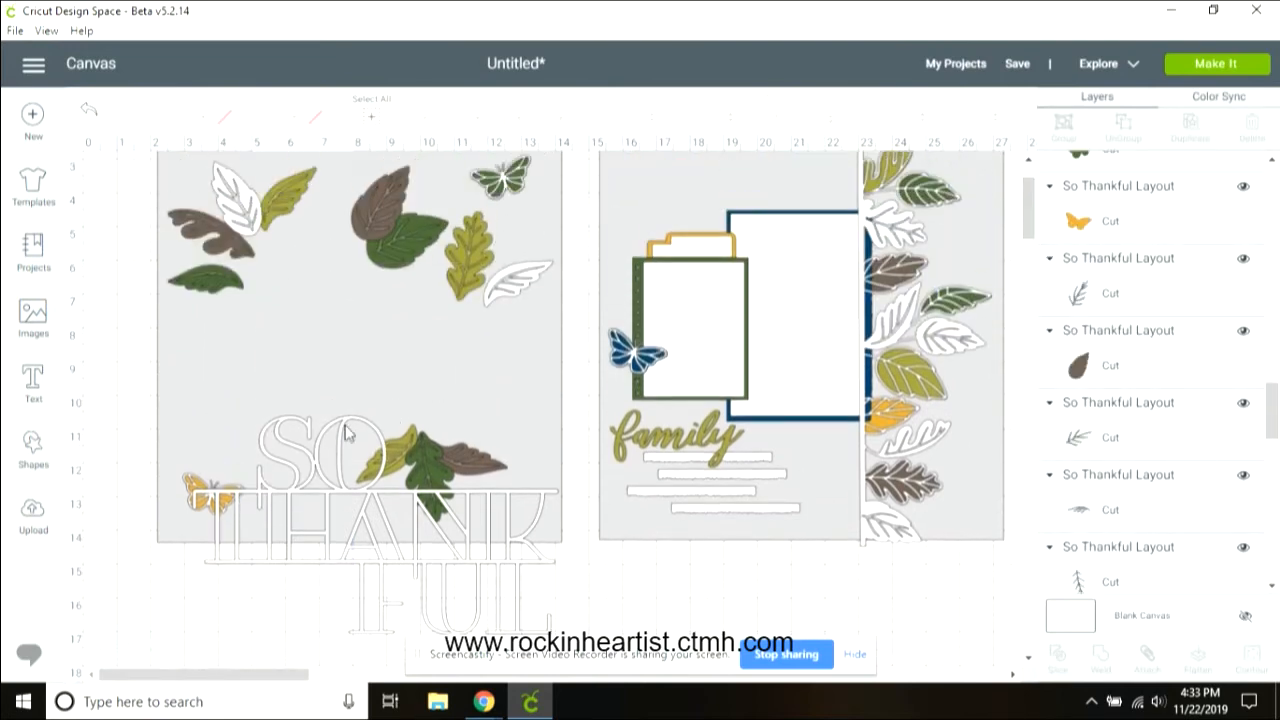
{"action": "left_click_drag", "start_coordinate": [341, 431], "coordinate": [323, 206]}
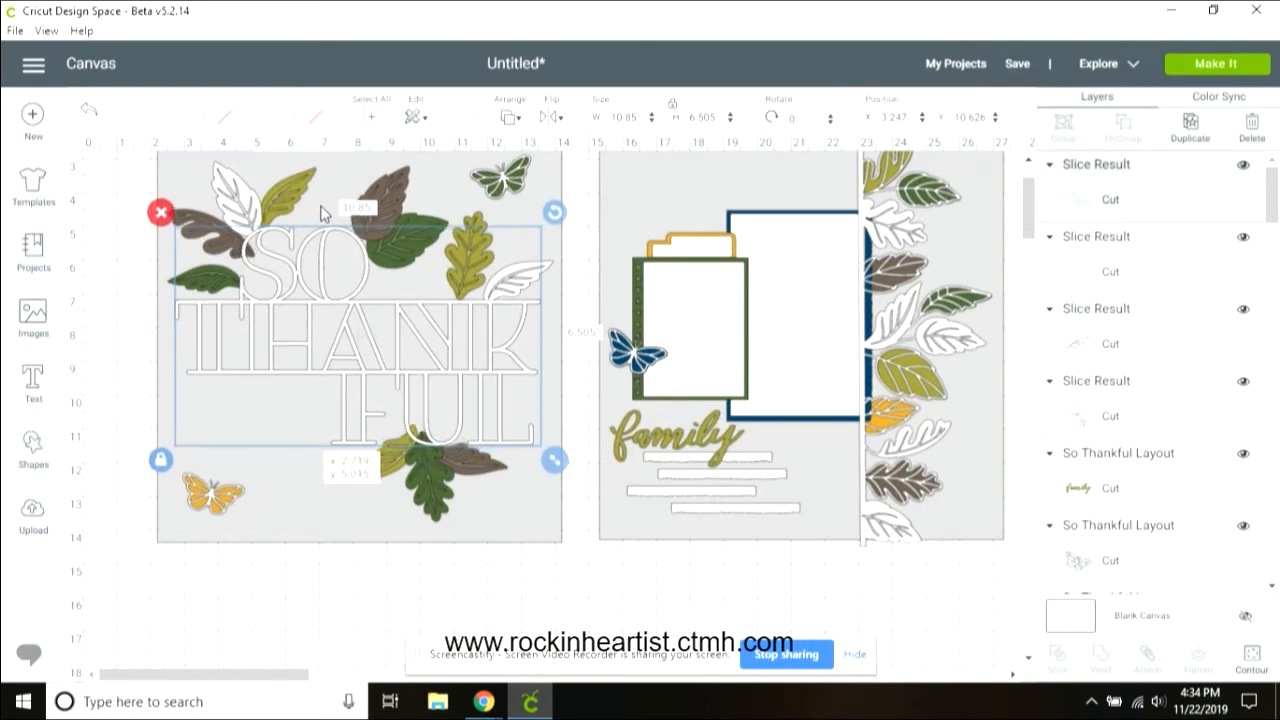
{"action": "left_click_drag", "start_coordinate": [323, 213], "coordinate": [320, 212]}
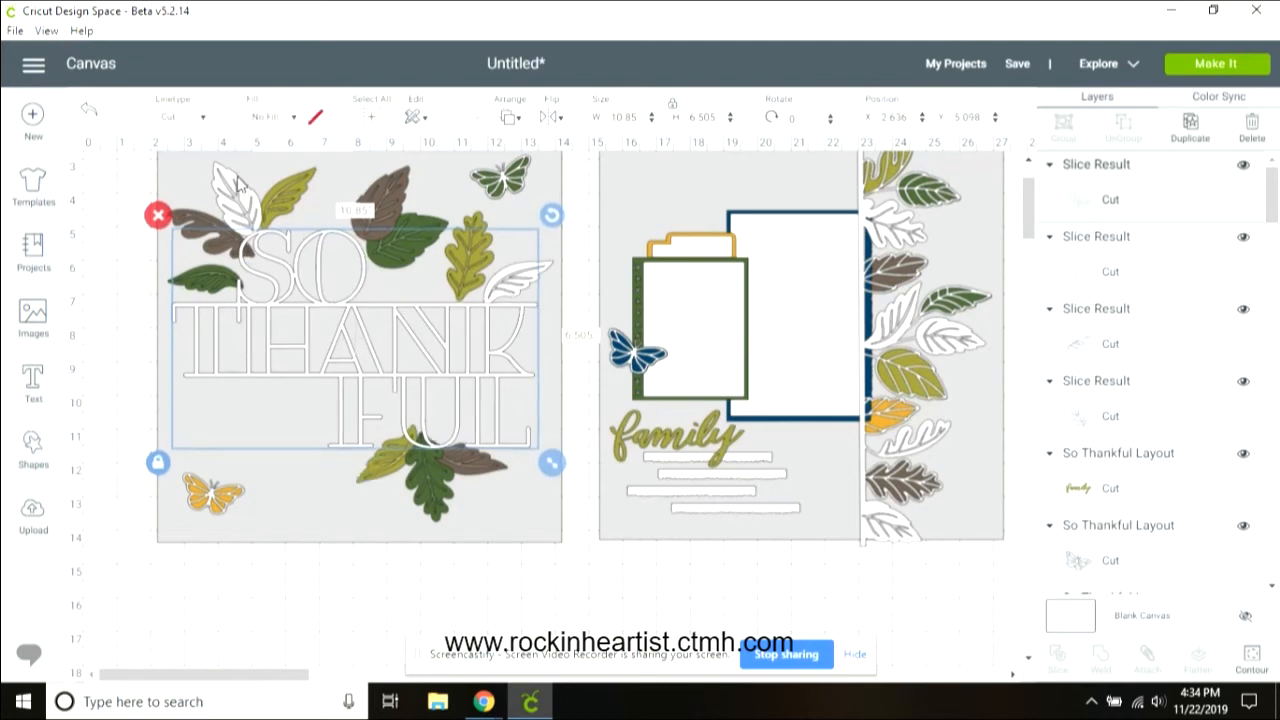
Step: Weld the title outline together with the white leaf at its upper right
{"action": "left_click", "coordinate": [547, 273]}
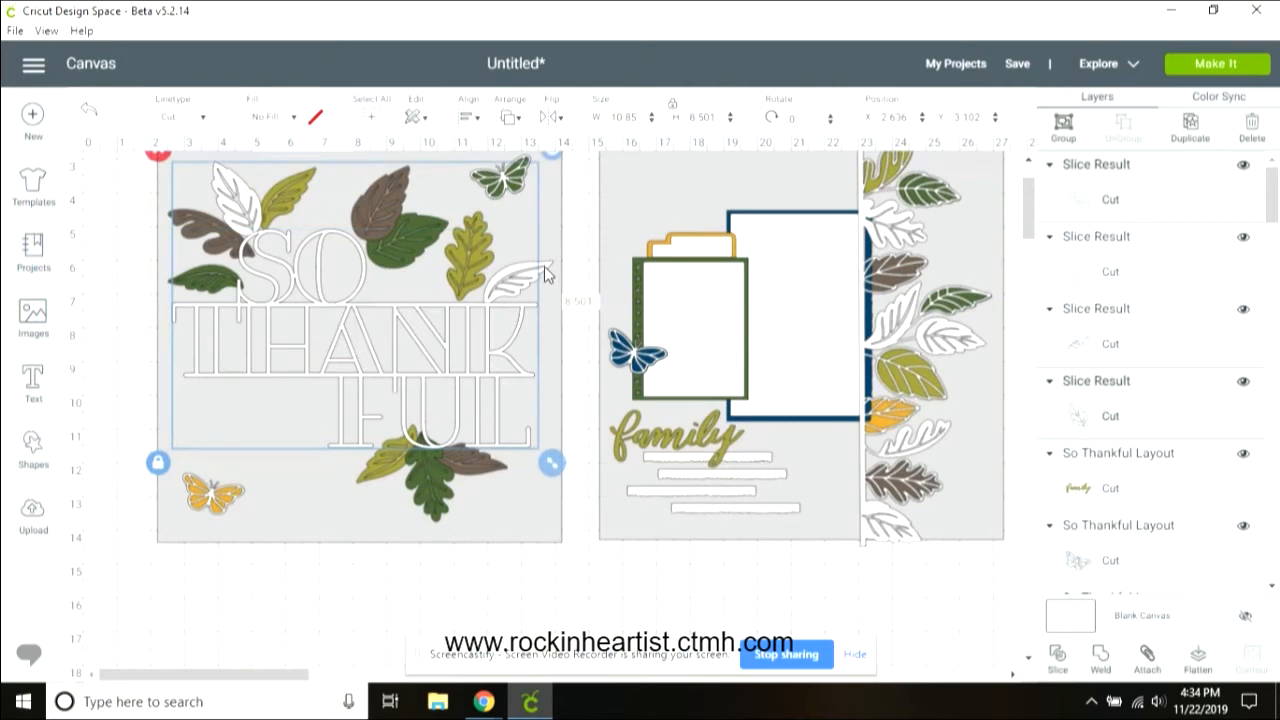
{"action": "left_click", "coordinate": [547, 274], "text": "shift"}
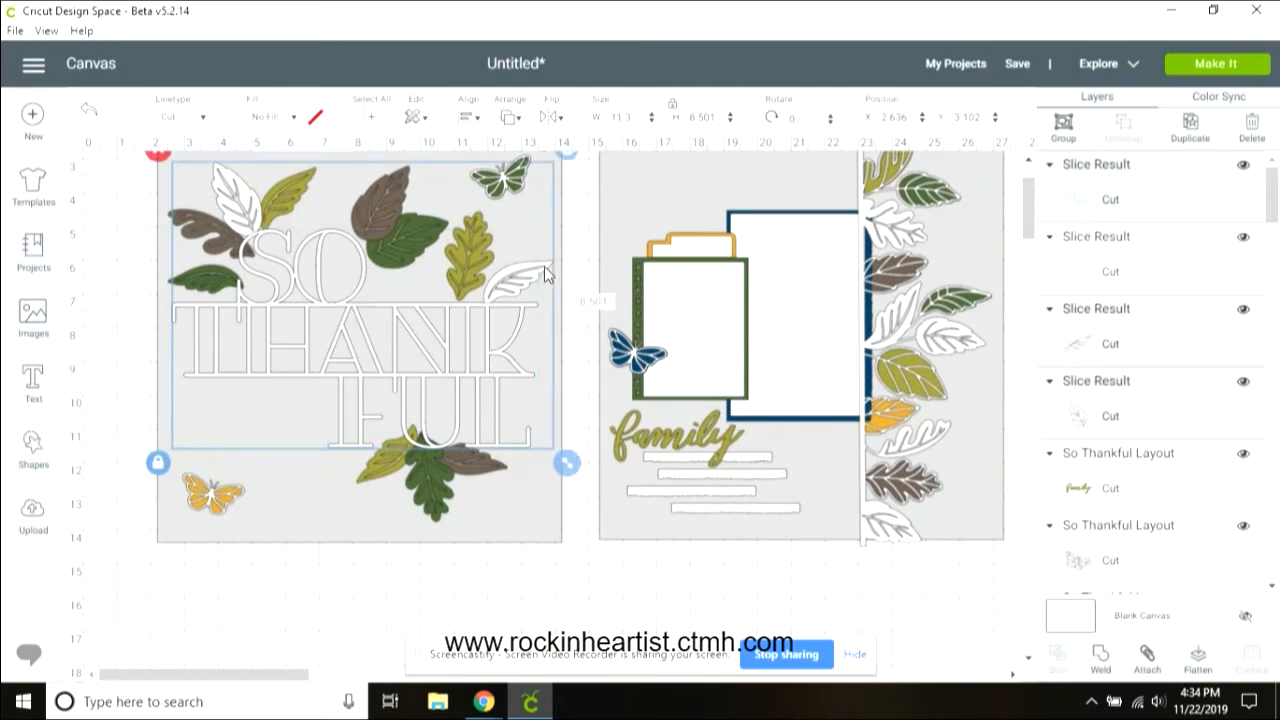
{"action": "left_click", "coordinate": [1100, 655]}
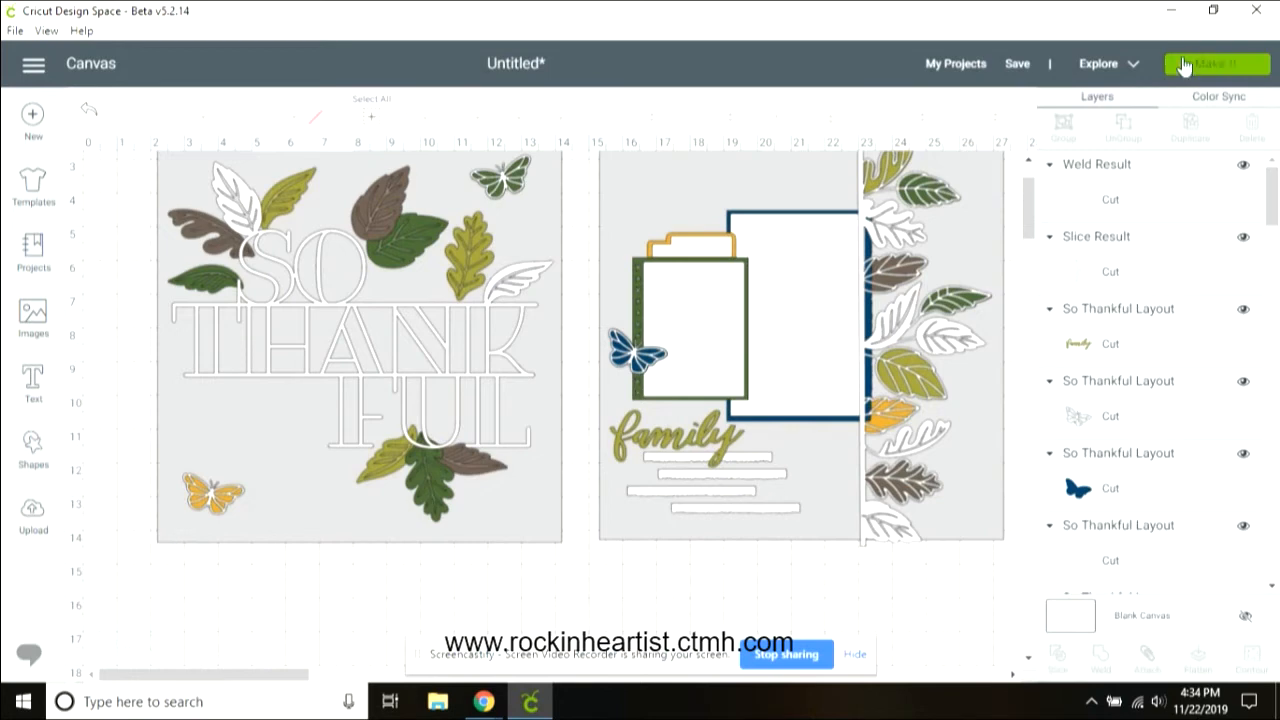
Step: Color the welded title outline mustard yellow
{"action": "left_click", "coordinate": [457, 387]}
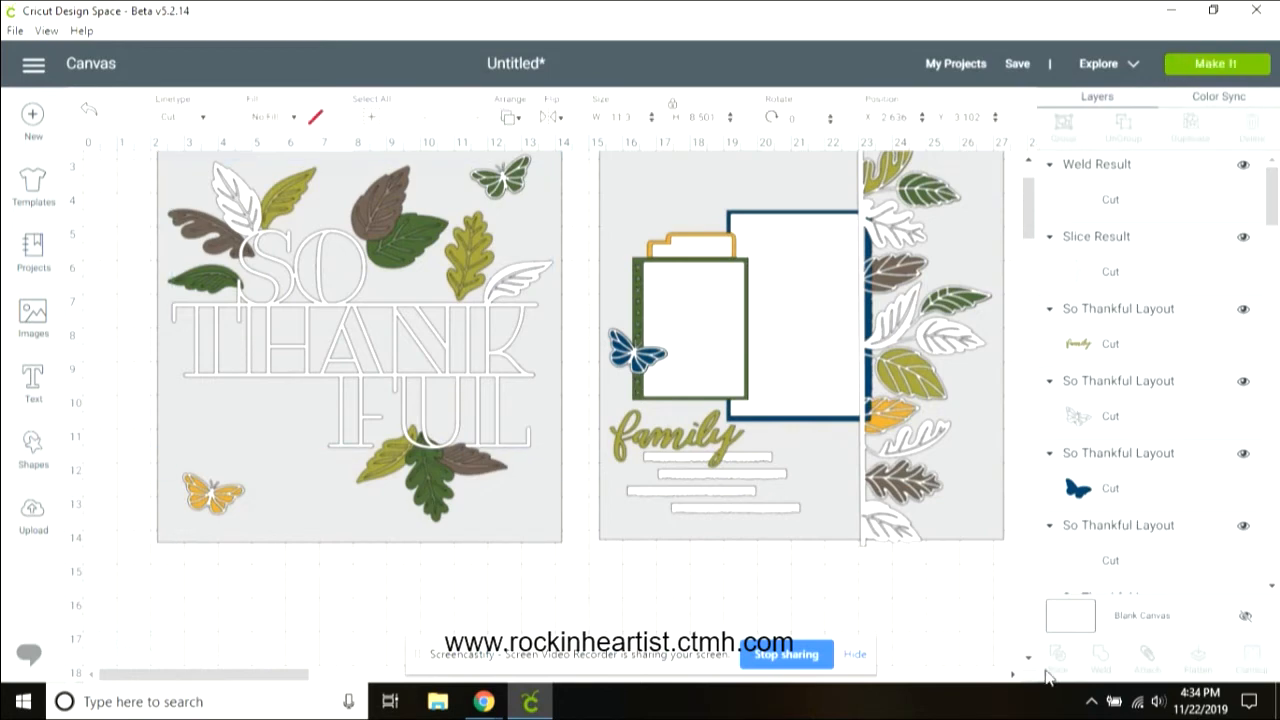
{"action": "left_click", "coordinate": [229, 121]}
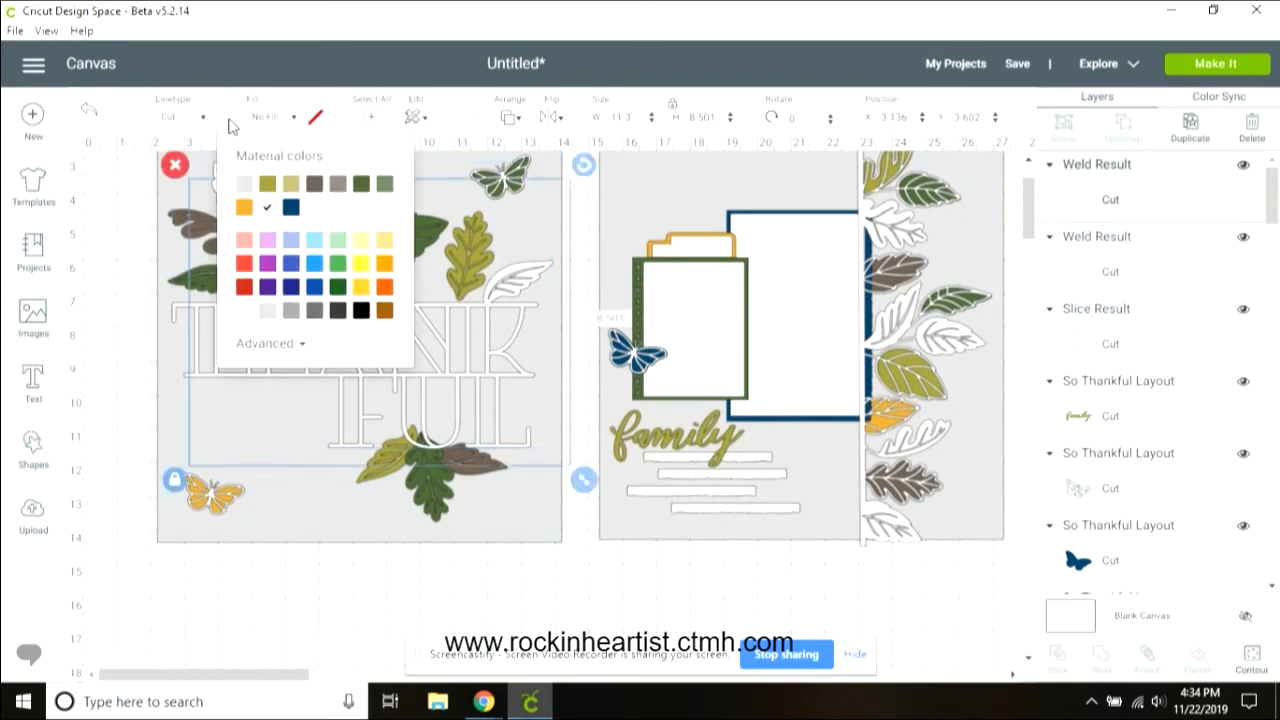
{"action": "left_click", "coordinate": [245, 210]}
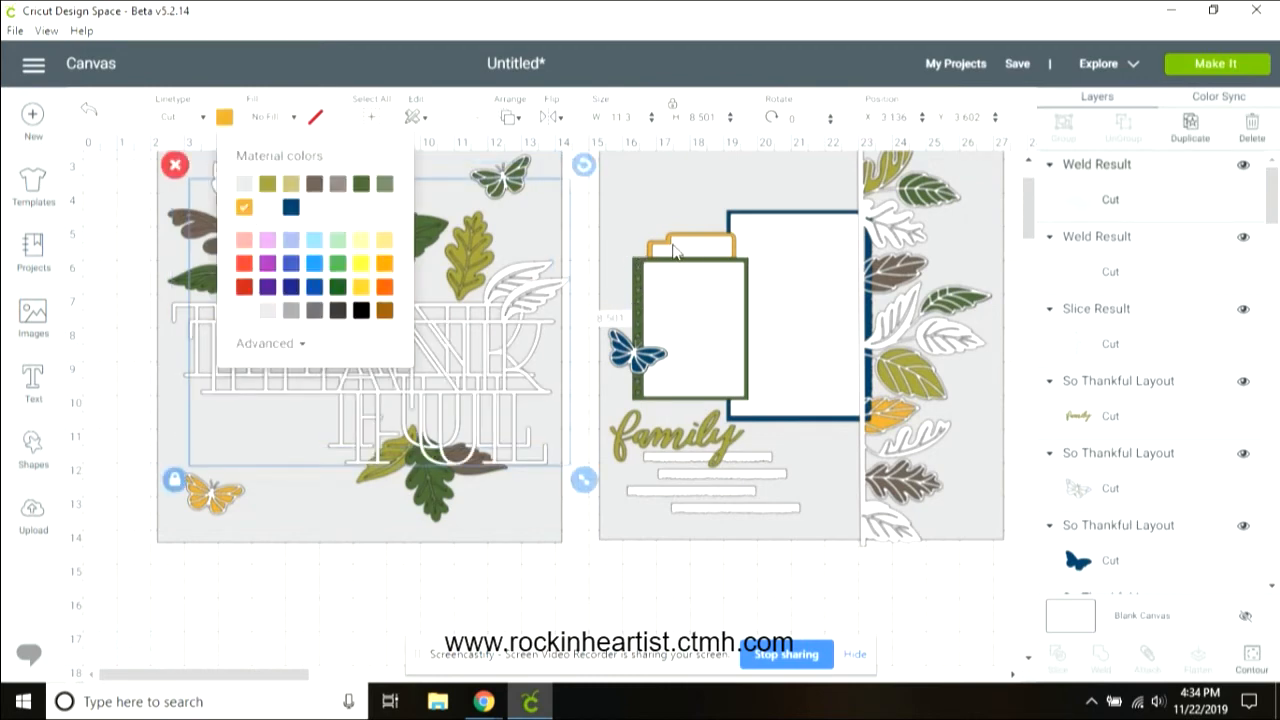
Step: Use Contour to hide the inner cut lines of the title letters so they become solid
{"action": "left_click", "coordinate": [1250, 657]}
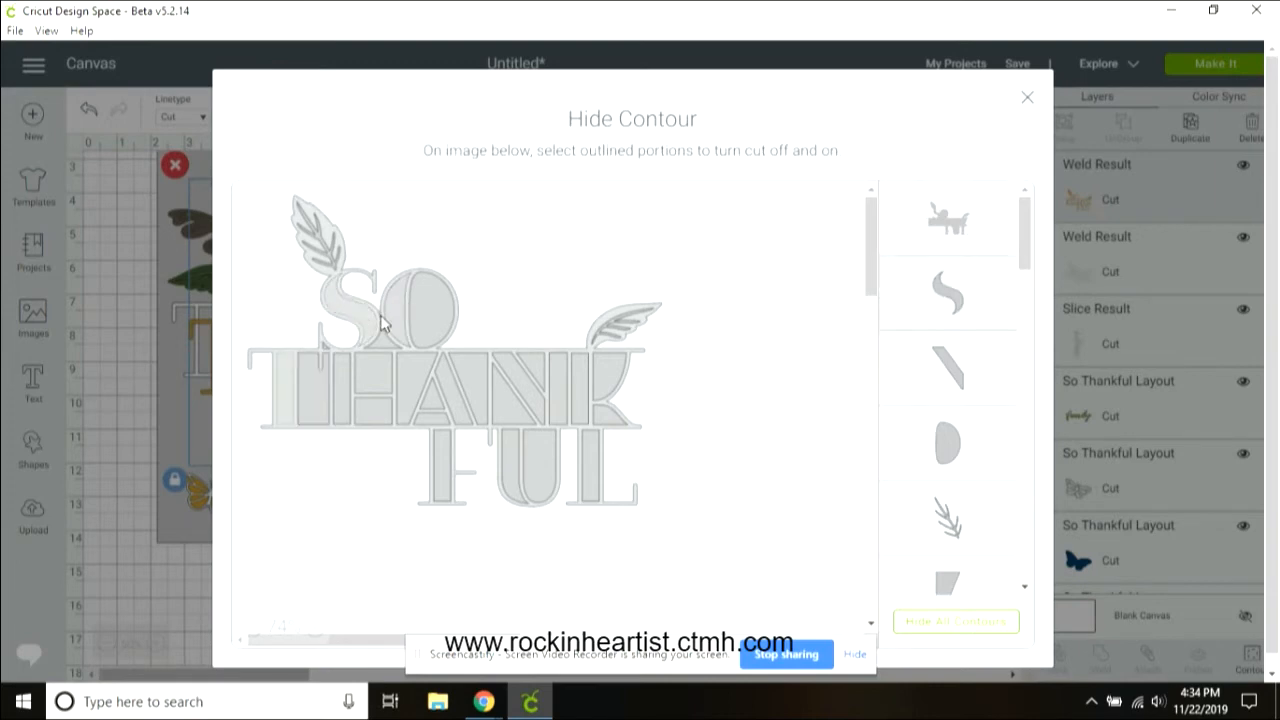
{"action": "left_click", "coordinate": [340, 372]}
{"action": "left_click", "coordinate": [443, 378]}
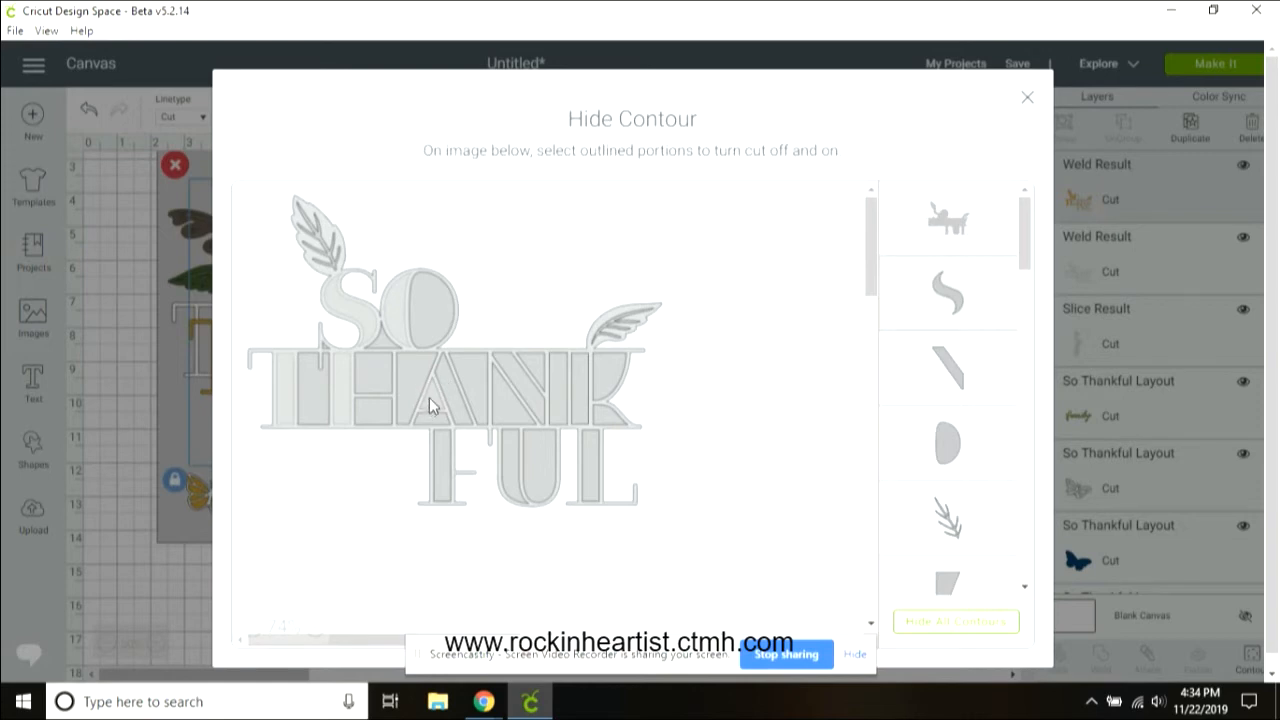
{"action": "left_click", "coordinate": [453, 398]}
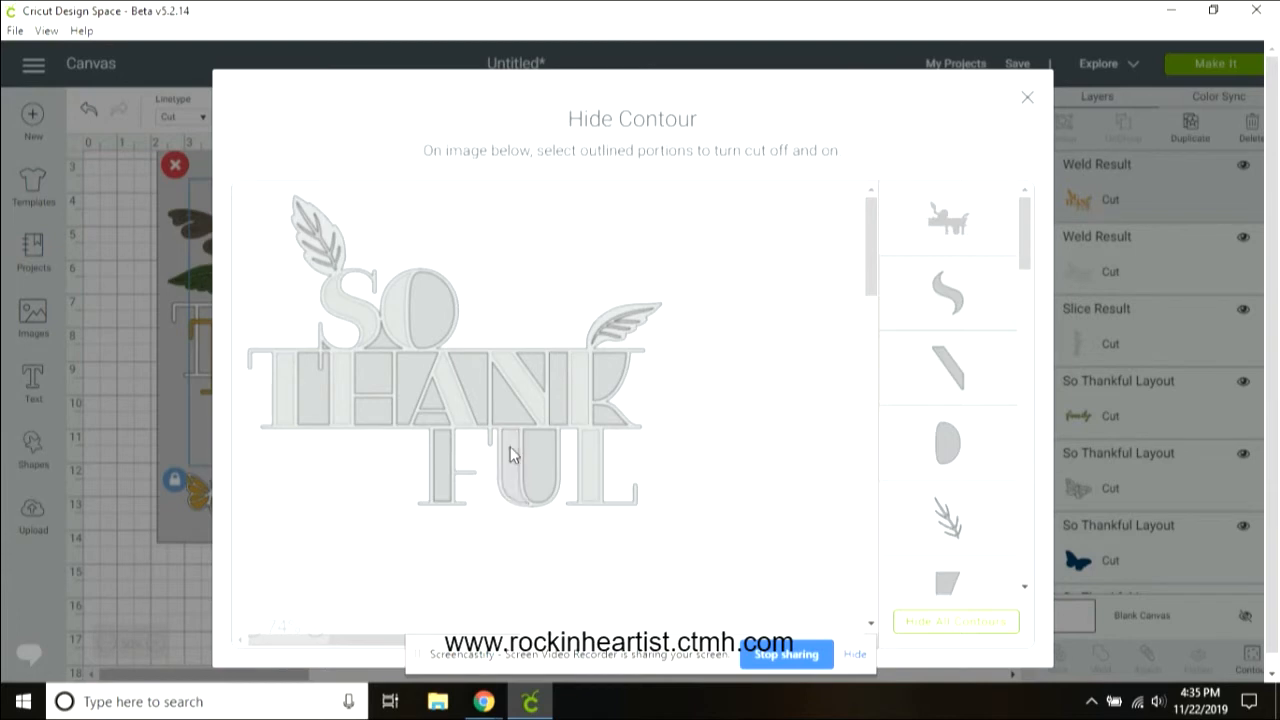
{"action": "left_click", "coordinate": [1027, 97]}
Step: Align the yellow title over the white outline and move it one layer backward
{"action": "left_click_drag", "start_coordinate": [444, 346], "coordinate": [423, 321]}
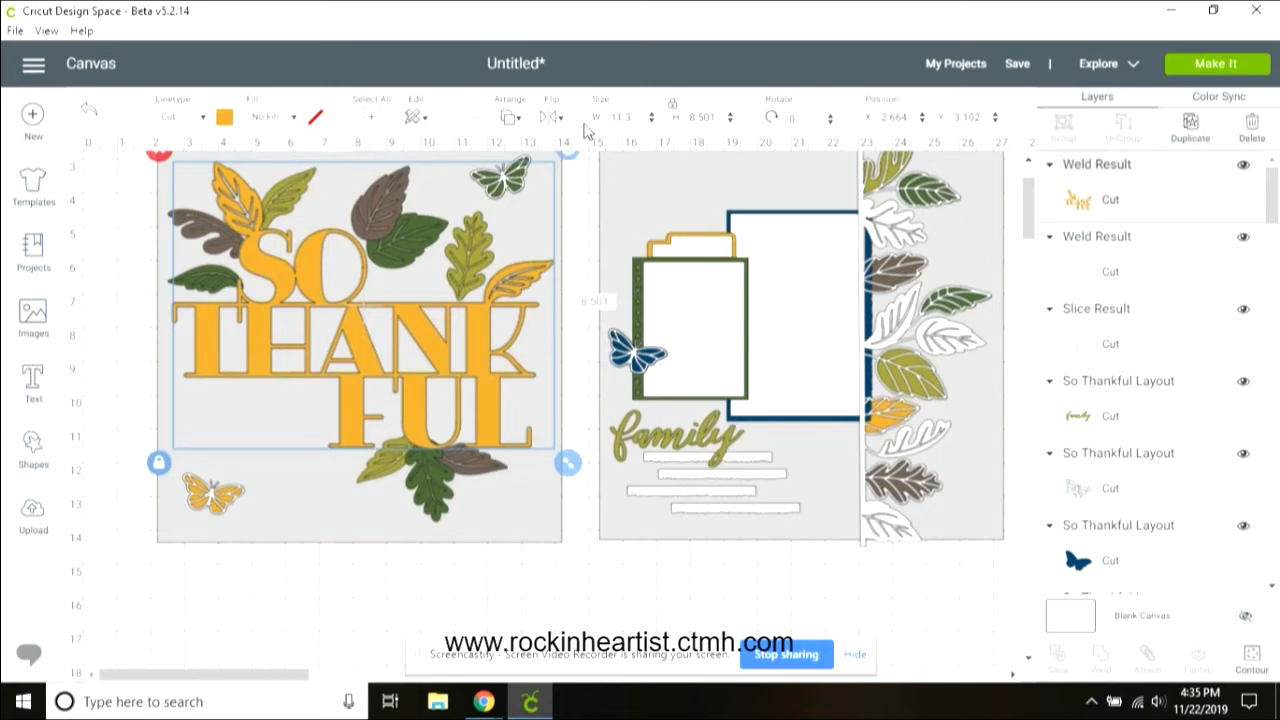
{"action": "left_click", "coordinate": [505, 119]}
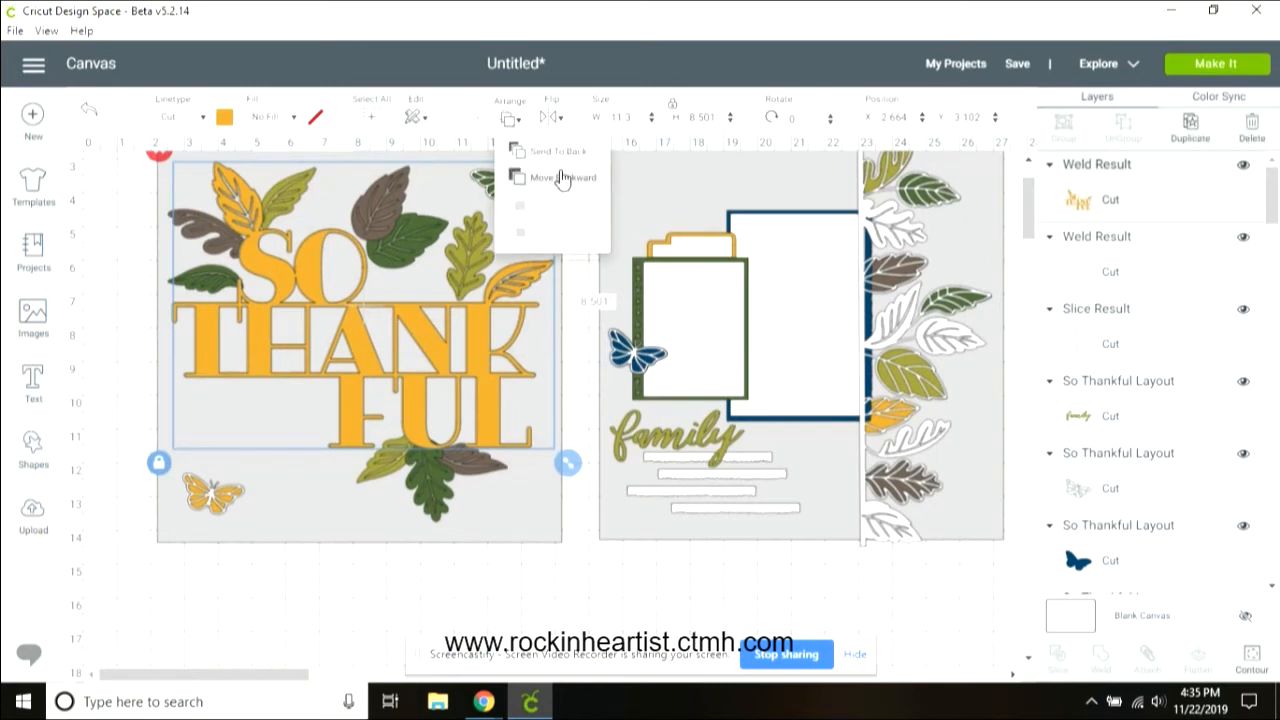
{"action": "left_click", "coordinate": [560, 177]}
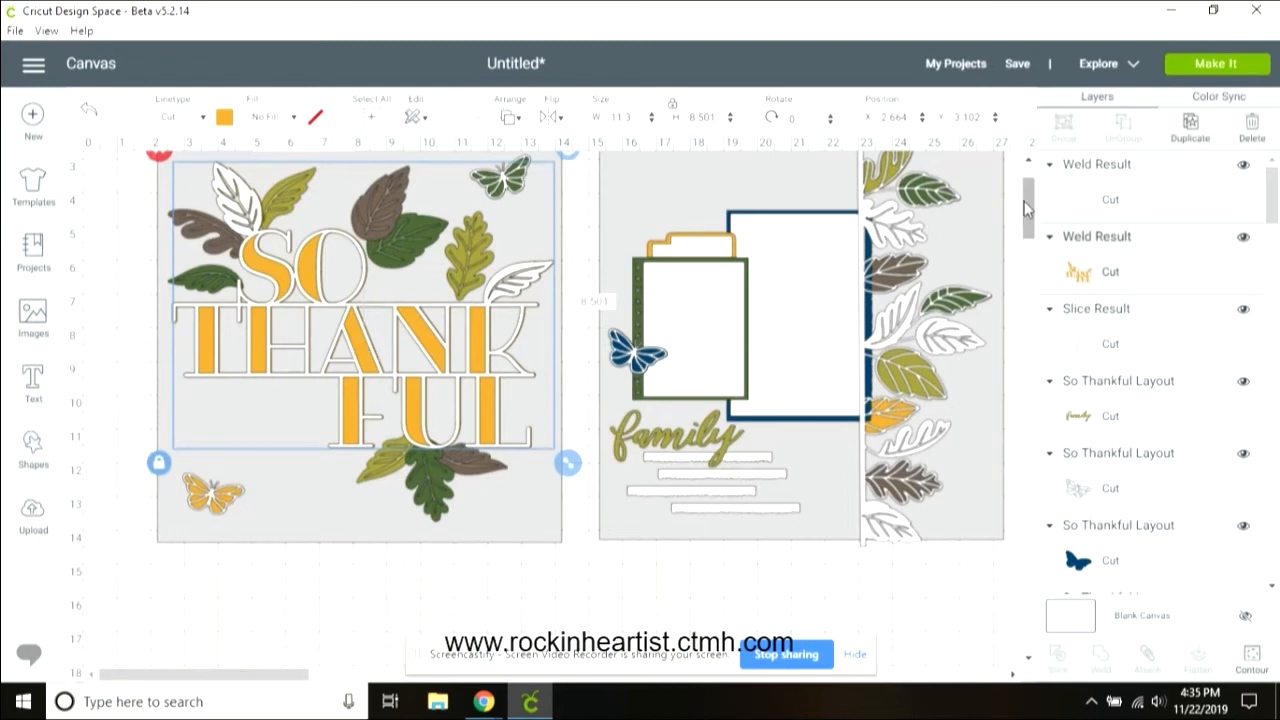
Step: Group the yellow butterfly on the left page with its backing layer
{"action": "scroll", "coordinate": [1030, 207], "scroll_direction": "up", "scroll_amount": 1}
{"action": "scroll", "coordinate": [1030, 207], "scroll_direction": "up", "scroll_amount": 1}
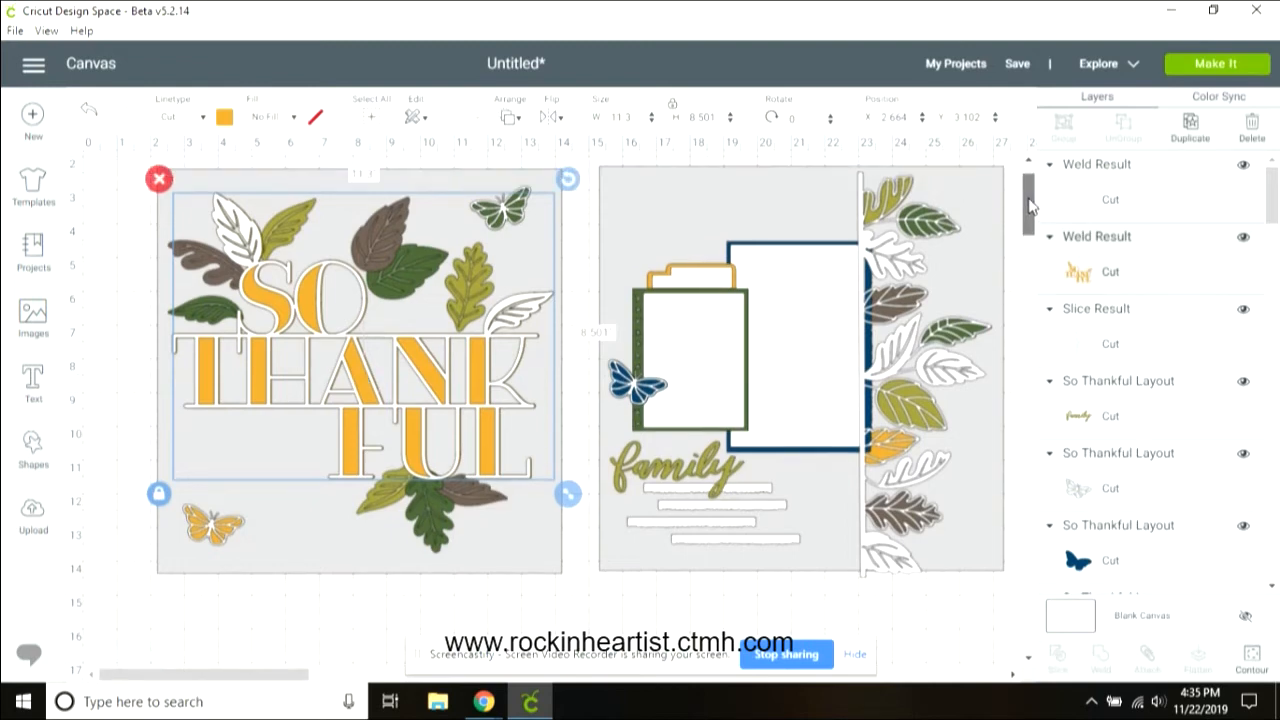
{"action": "left_click", "coordinate": [205, 532]}
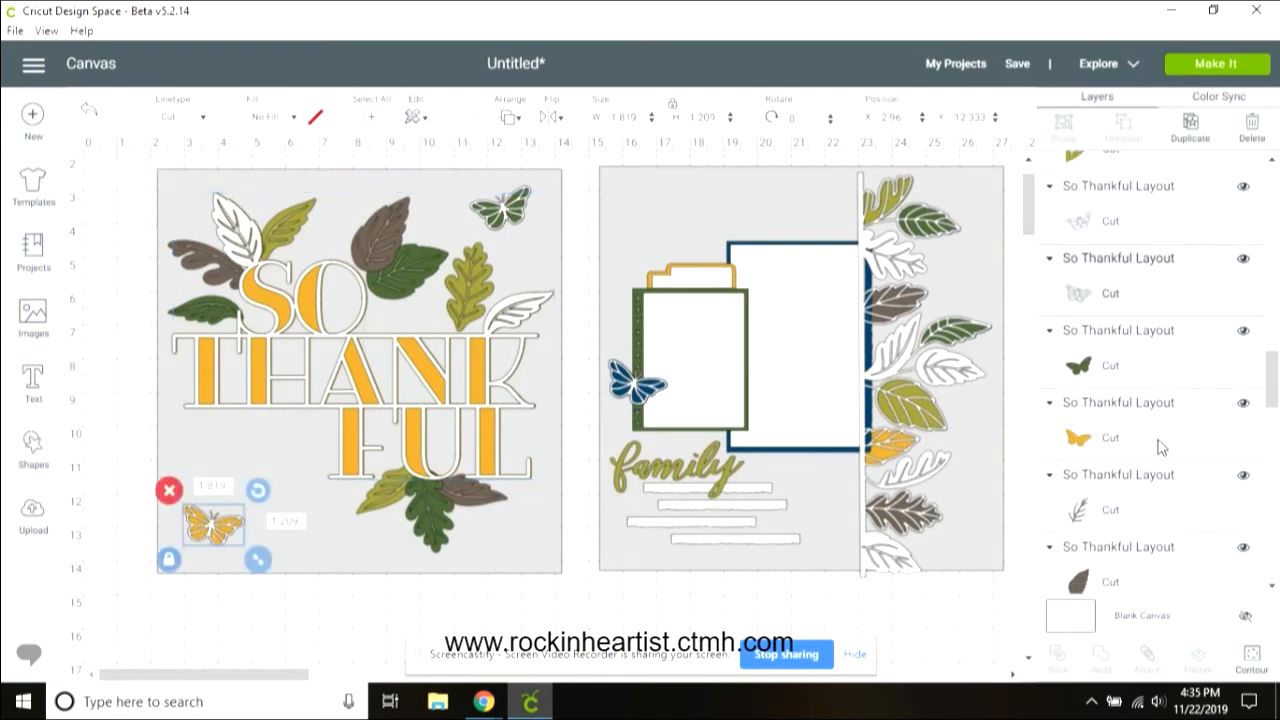
{"action": "left_click", "coordinate": [1161, 447], "text": "ctrl"}
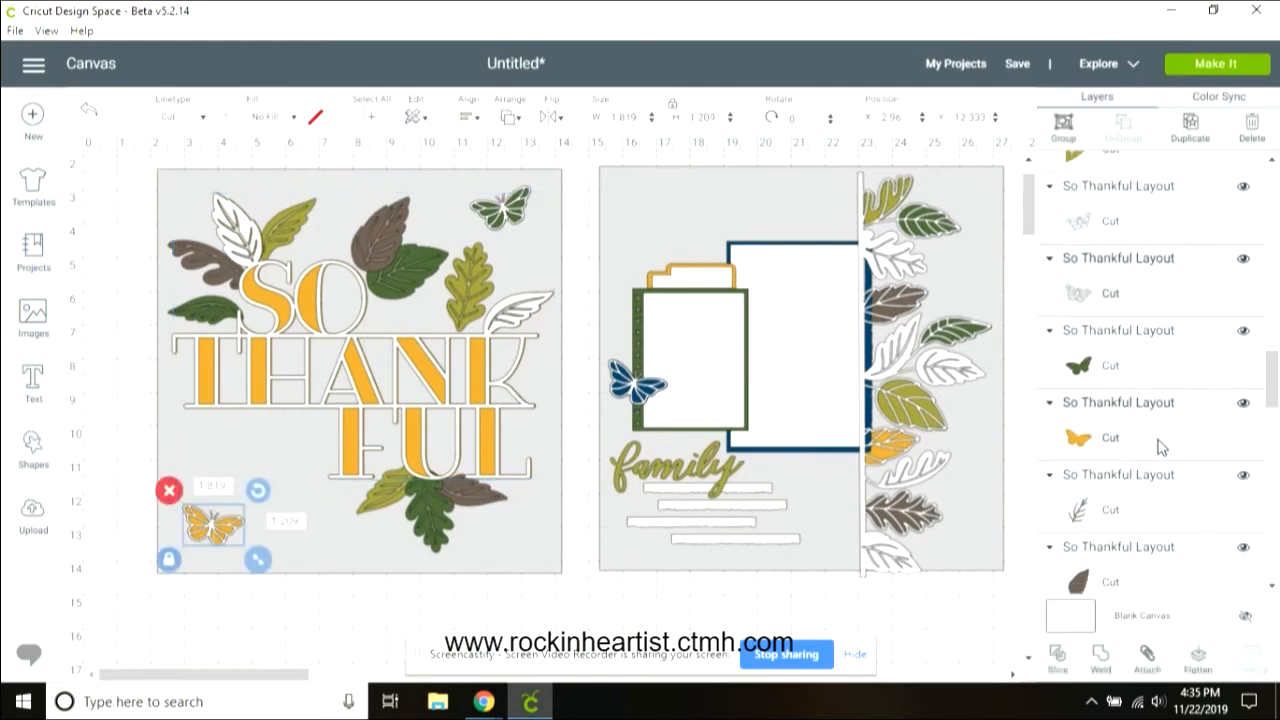
{"action": "left_click", "coordinate": [1066, 128]}
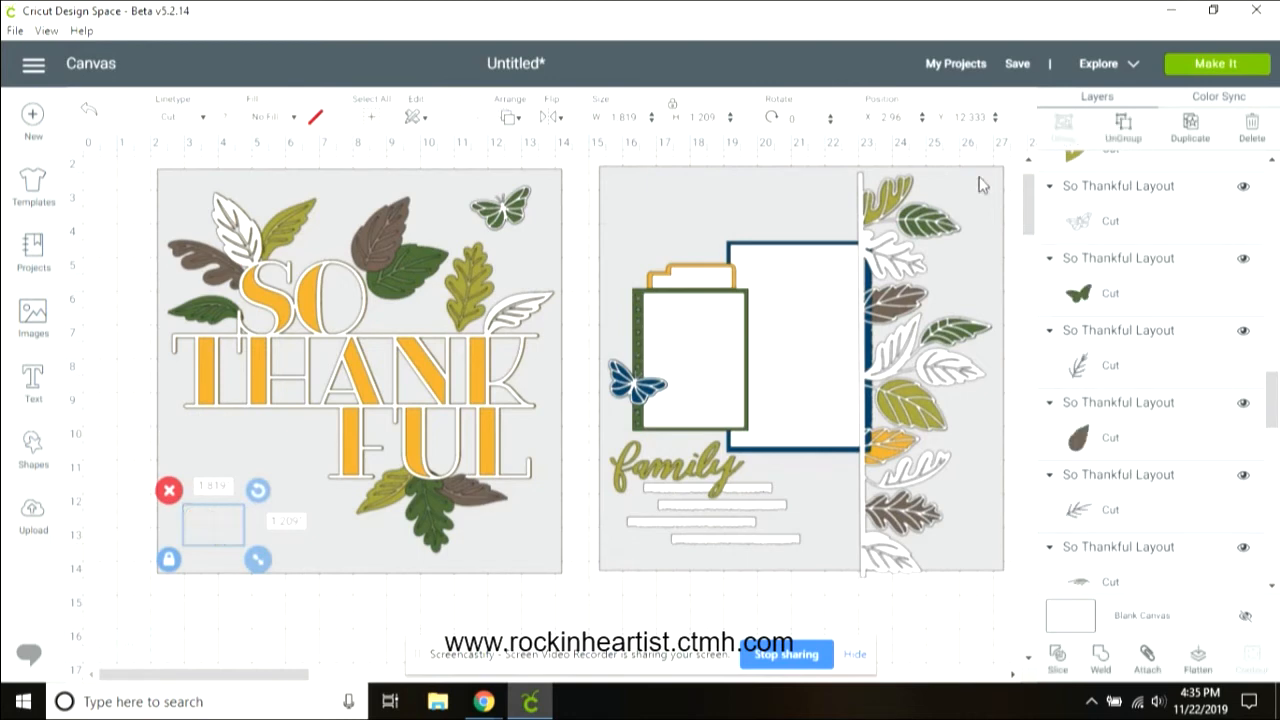
Step: Group the green butterfly at the top of the left page with its backing layer
{"action": "left_click", "coordinate": [506, 210]}
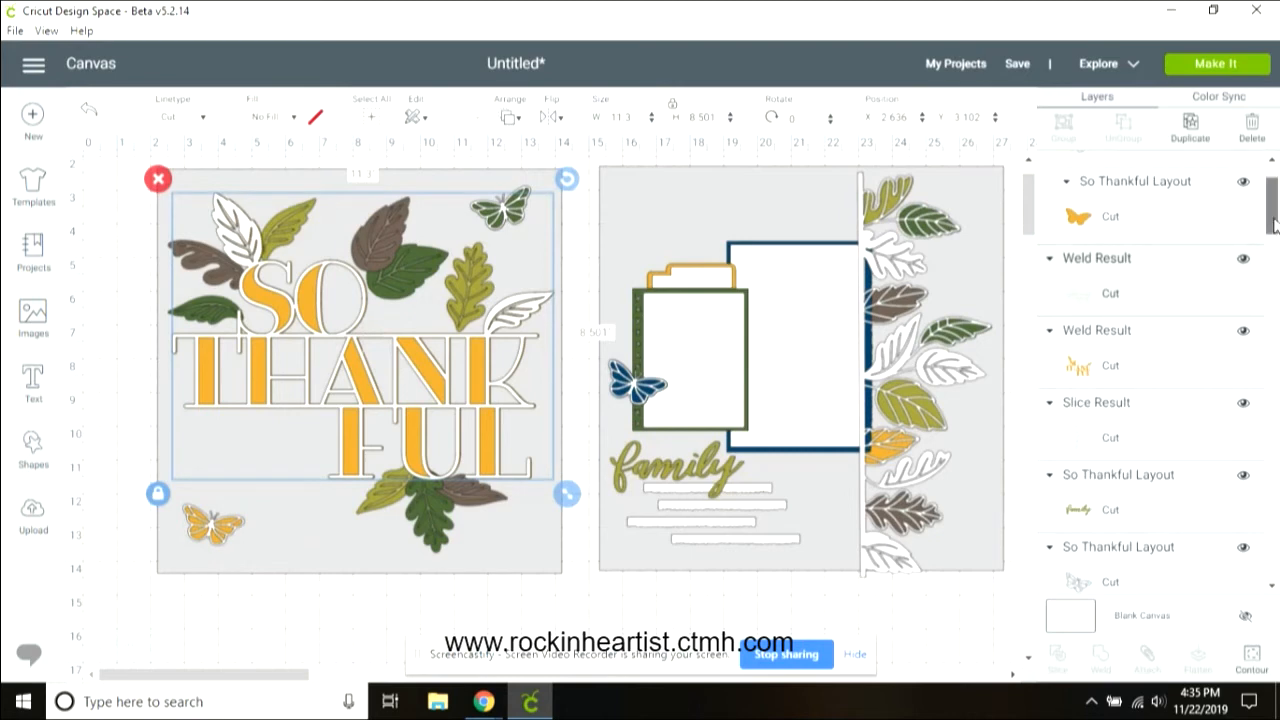
{"action": "left_click", "coordinate": [527, 193]}
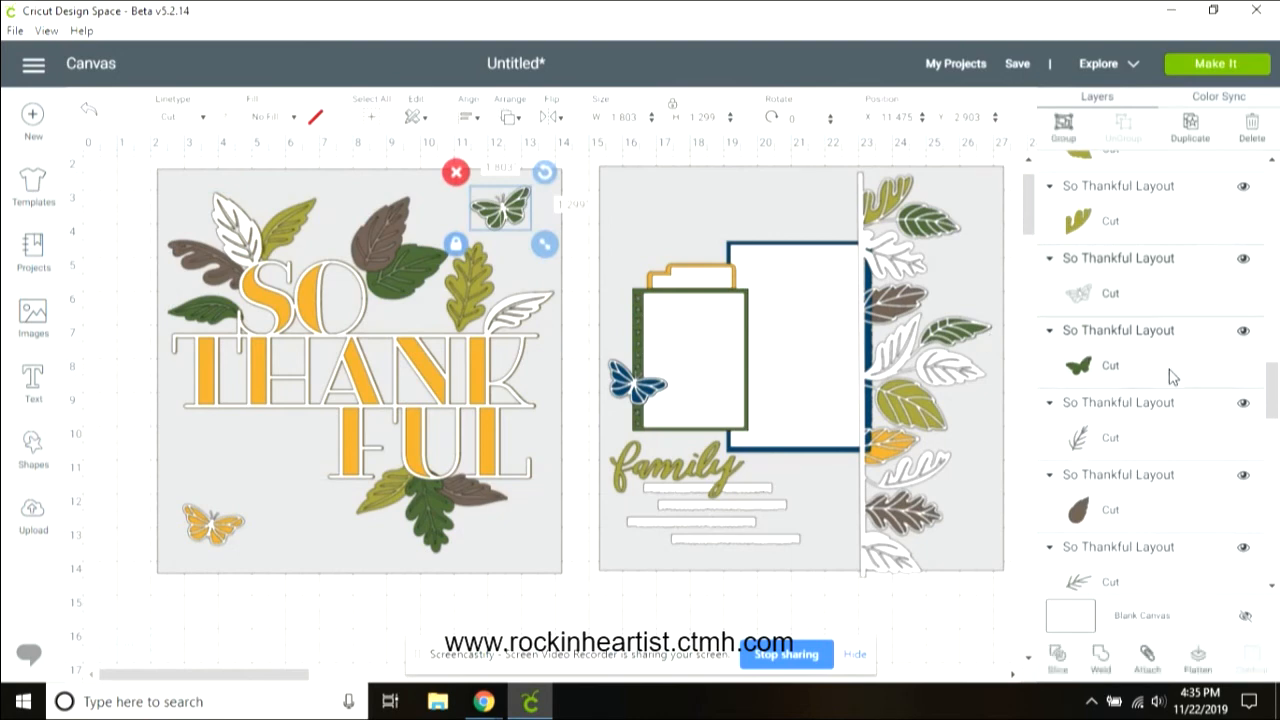
{"action": "left_click", "coordinate": [1064, 128]}
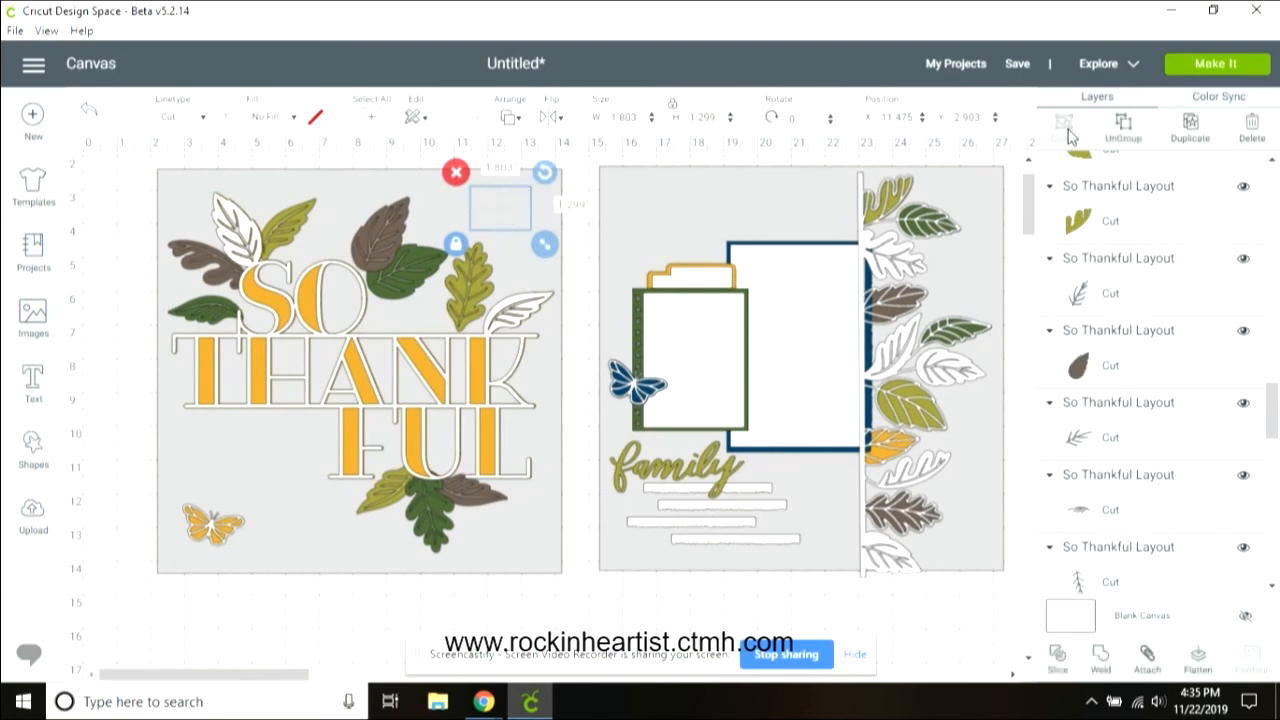
Step: Group the navy butterfly on the right page with its backing layer
{"action": "left_click", "coordinate": [617, 380]}
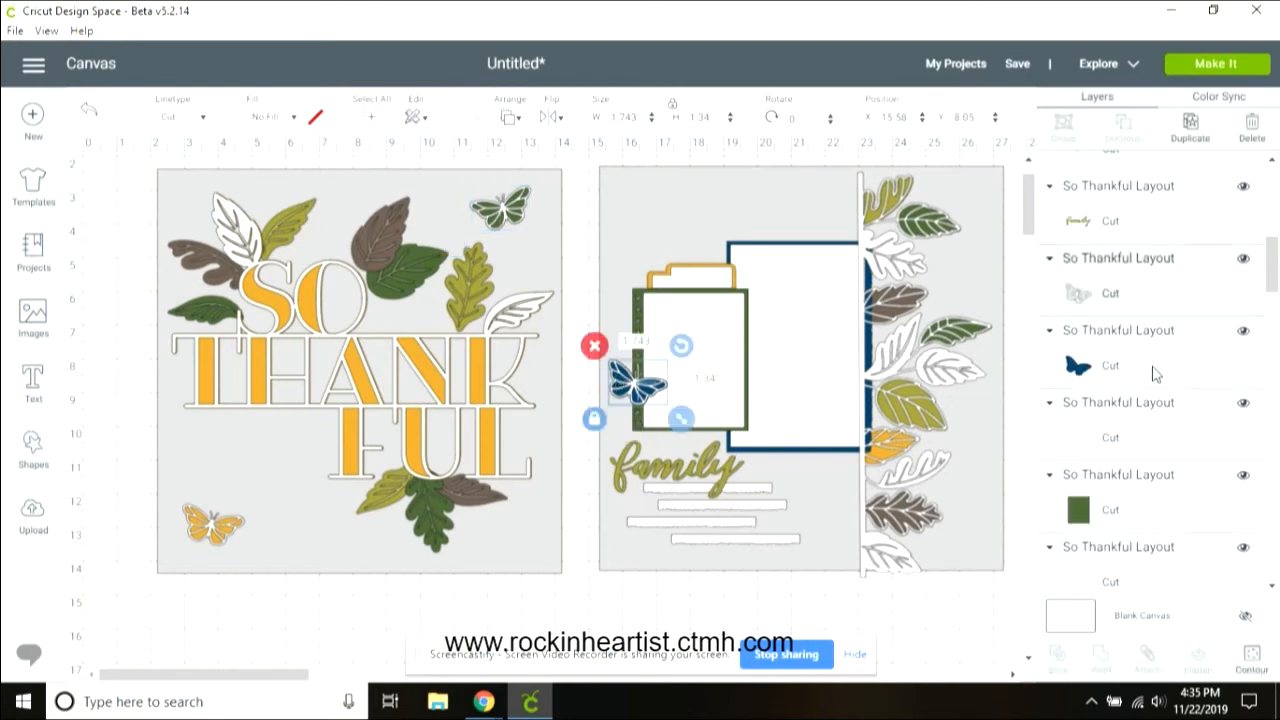
{"action": "left_click", "coordinate": [1155, 373], "text": "shift"}
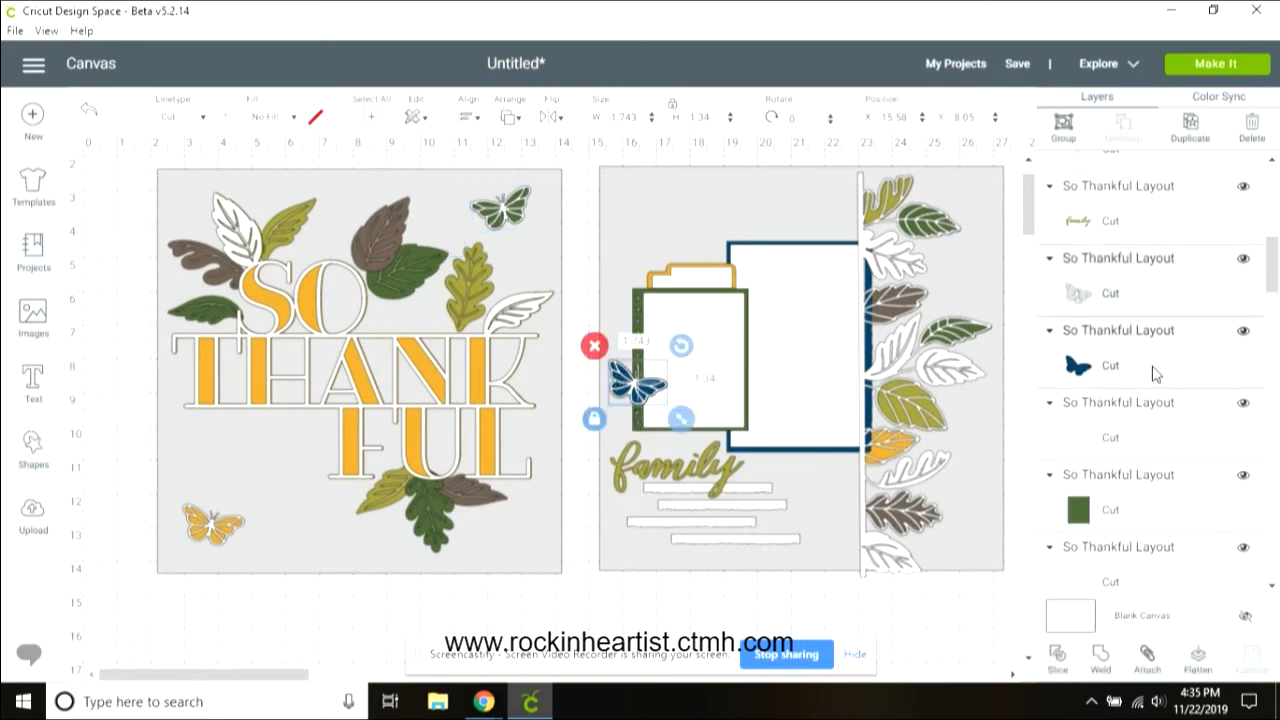
{"action": "left_click", "coordinate": [1063, 127]}
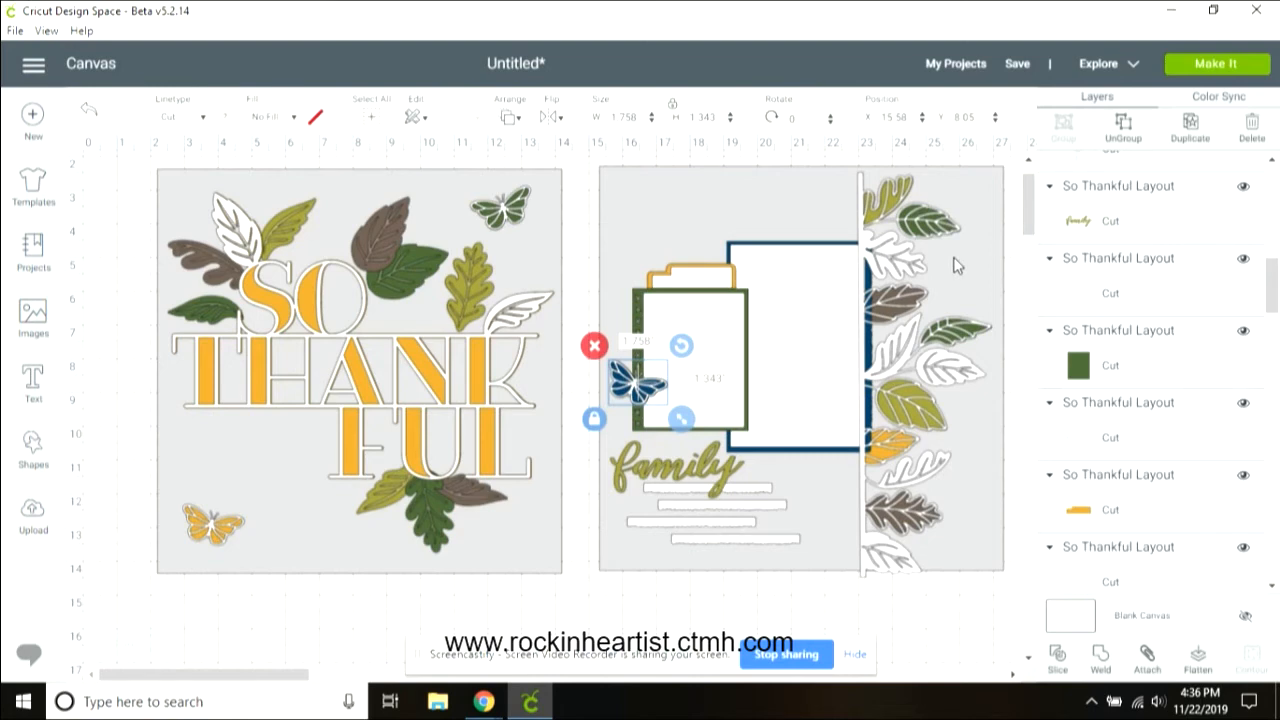
Step: Group the right-edge leaves with the sliced border strip and nudge the group slightly right
{"action": "left_click_drag", "start_coordinate": [1272, 291], "coordinate": [1277, 393]}
{"action": "left_click", "coordinate": [1162, 470]}
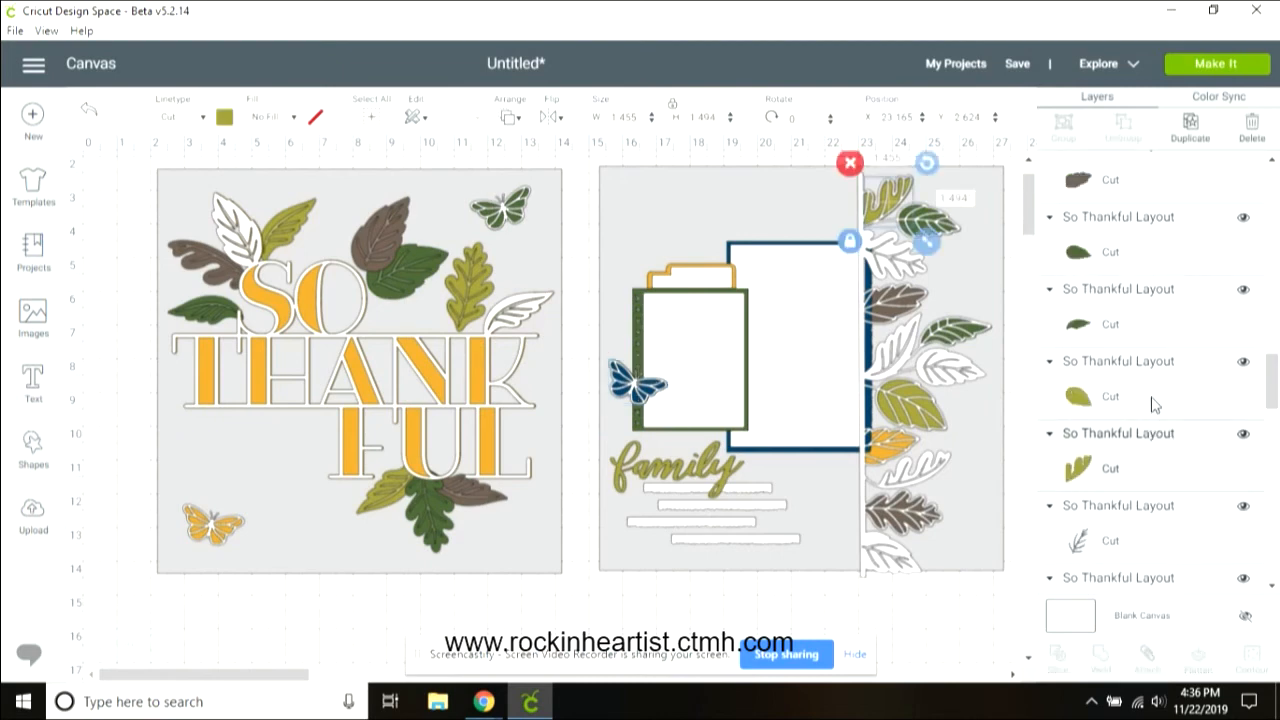
{"action": "left_click", "coordinate": [1155, 333], "text": "shift"}
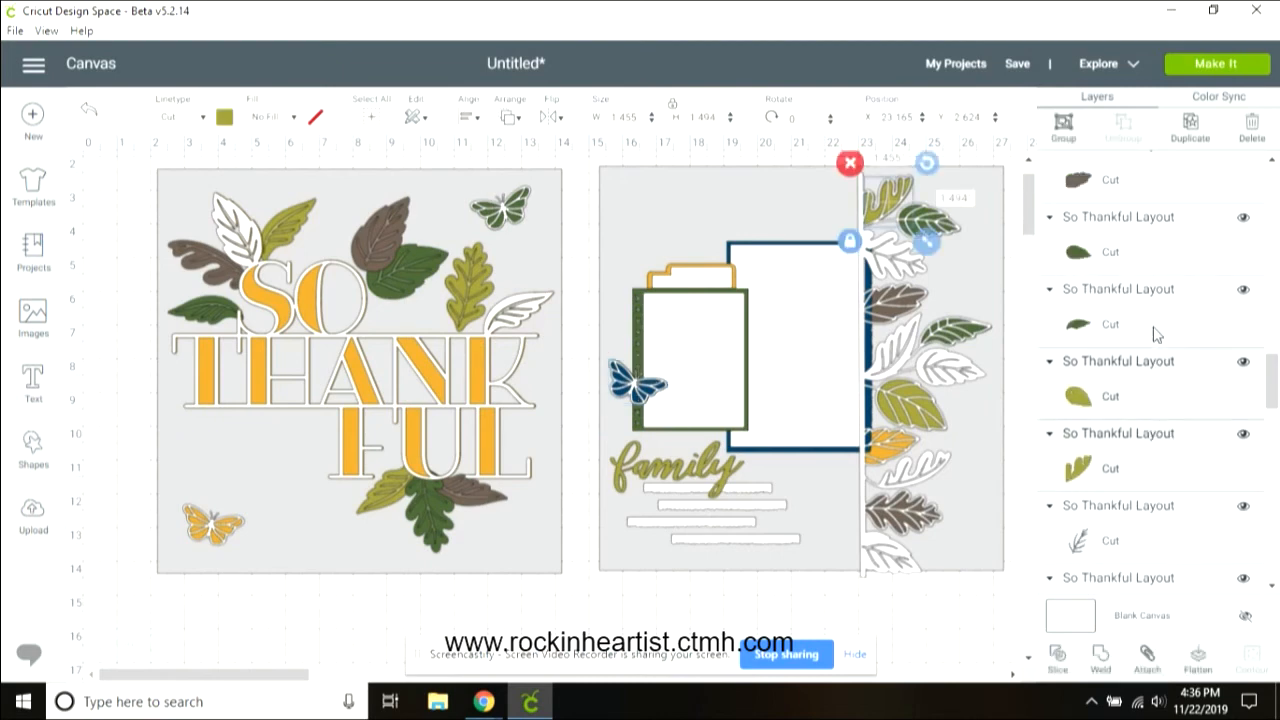
{"action": "left_click", "coordinate": [1155, 262], "text": "shift"}
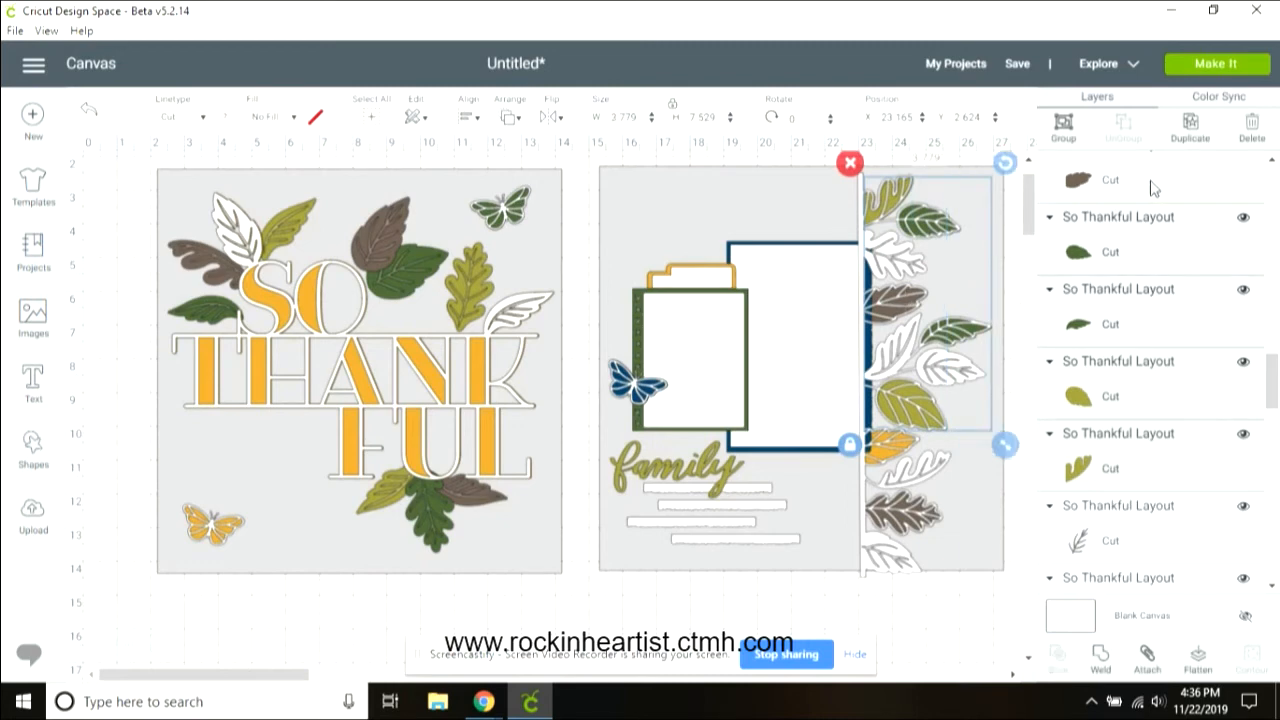
{"action": "scroll", "coordinate": [1275, 165], "scroll_direction": "up", "scroll_amount": 5}
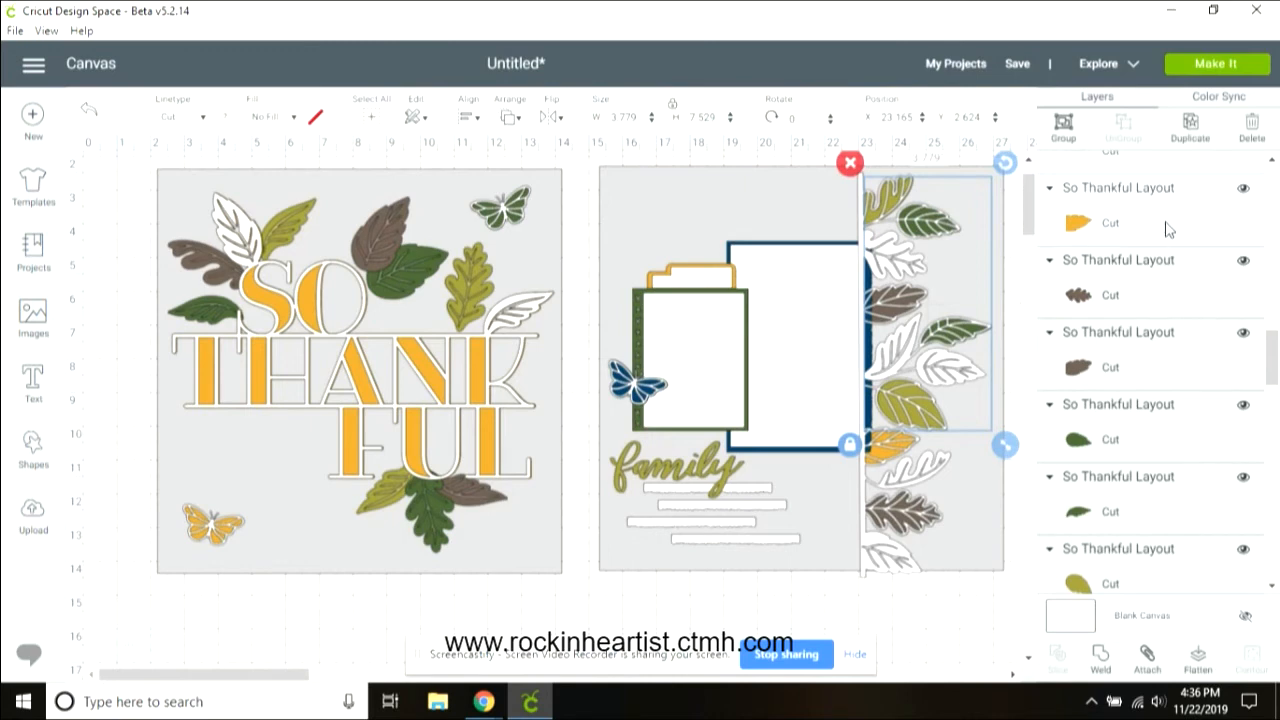
{"action": "left_click", "coordinate": [1118, 187], "text": "shift"}
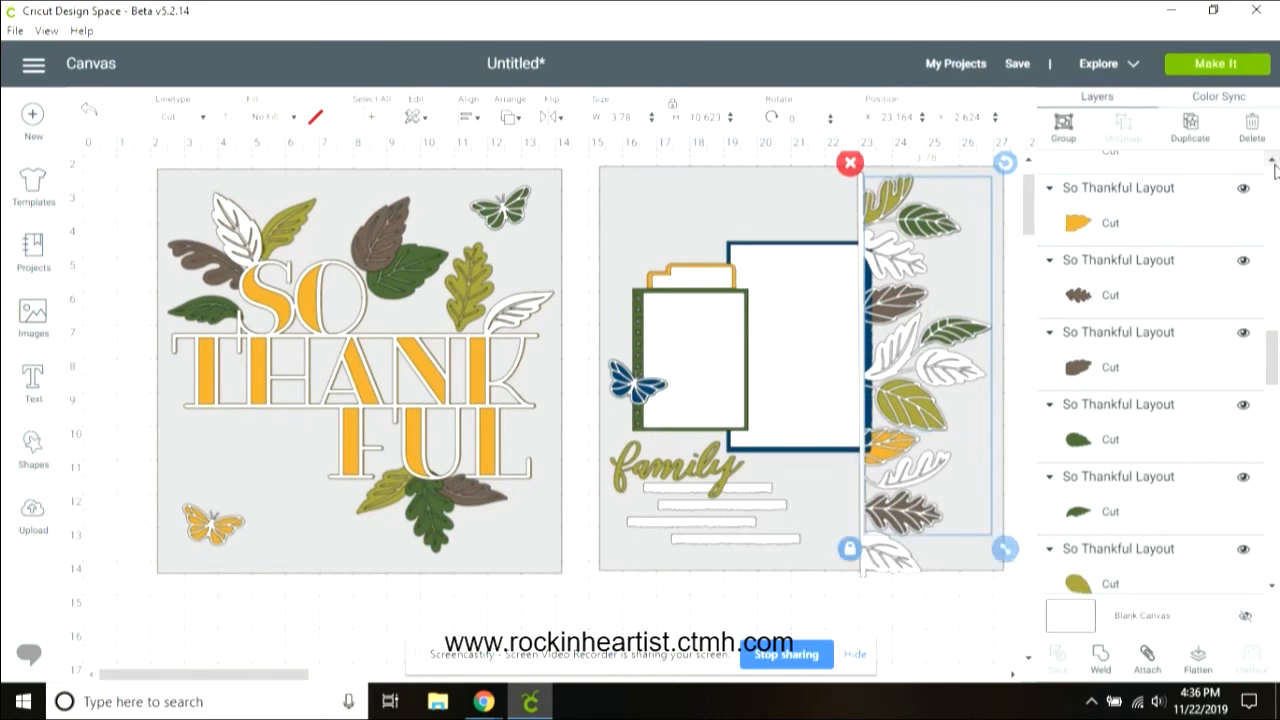
{"action": "scroll", "coordinate": [1275, 165], "scroll_direction": "up", "scroll_amount": 2}
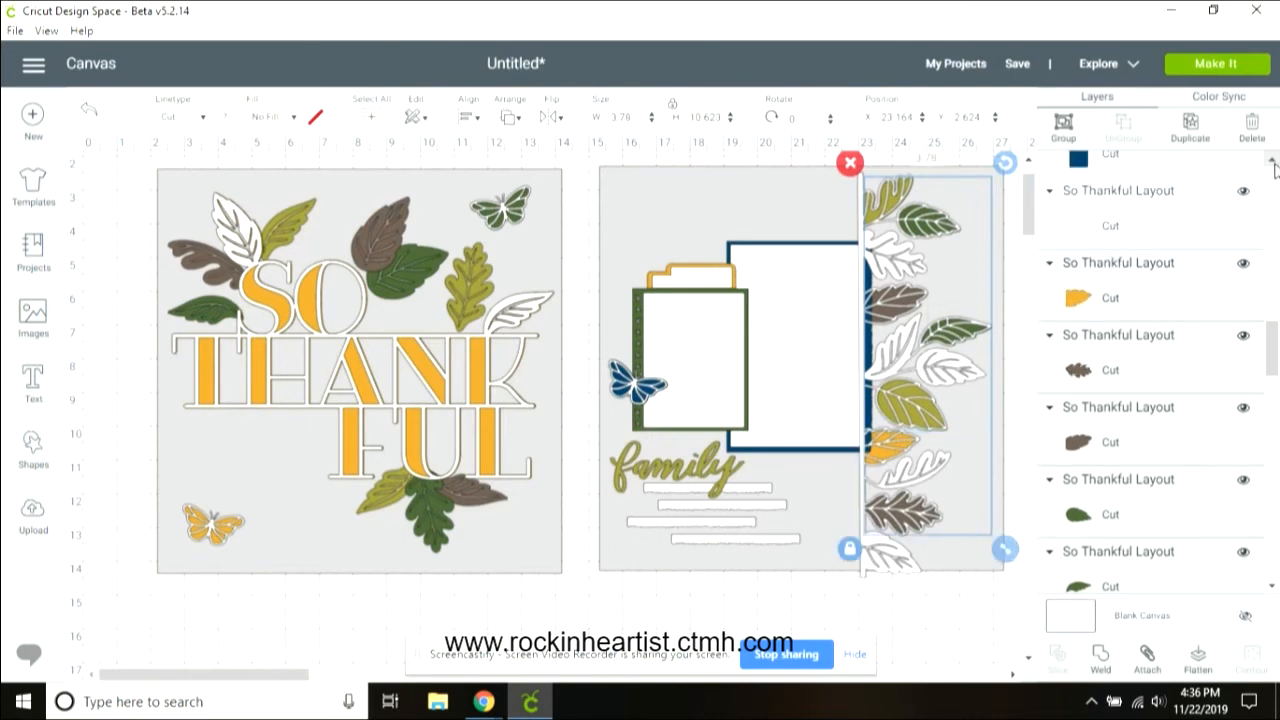
{"action": "scroll", "coordinate": [1275, 165], "scroll_direction": "up", "scroll_amount": 3}
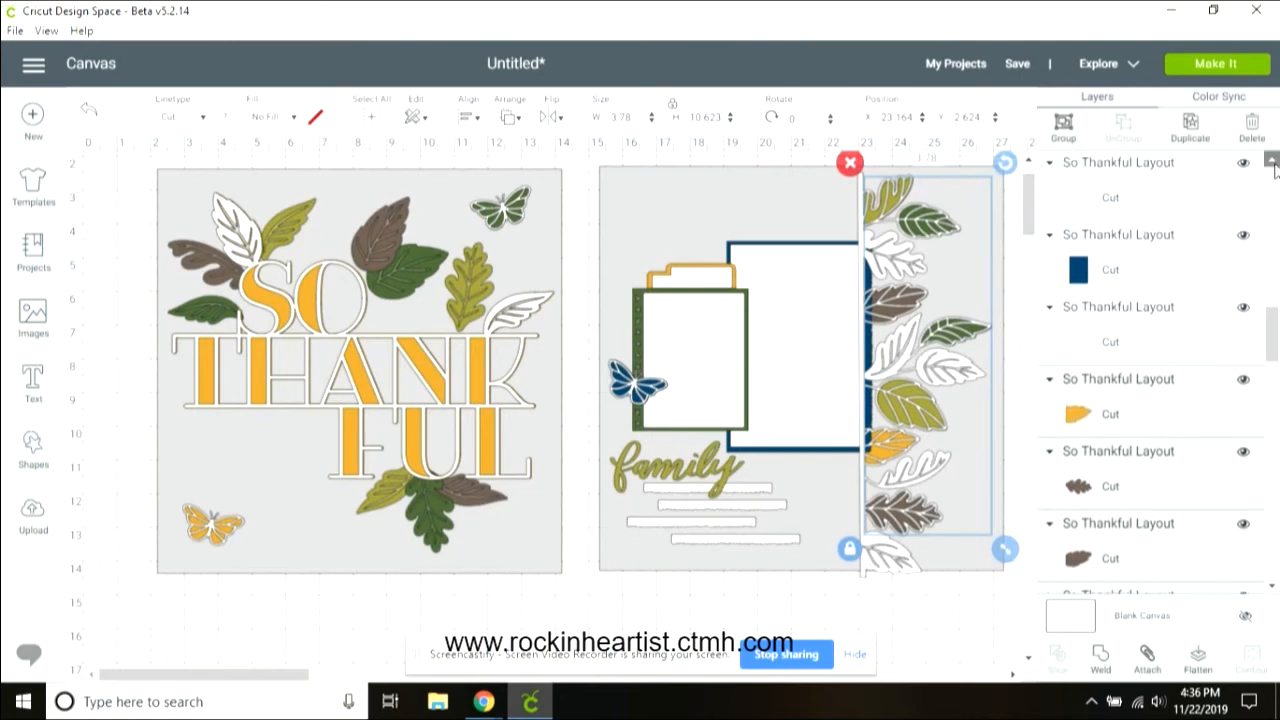
{"action": "scroll", "coordinate": [1275, 168], "scroll_direction": "up", "scroll_amount": 5}
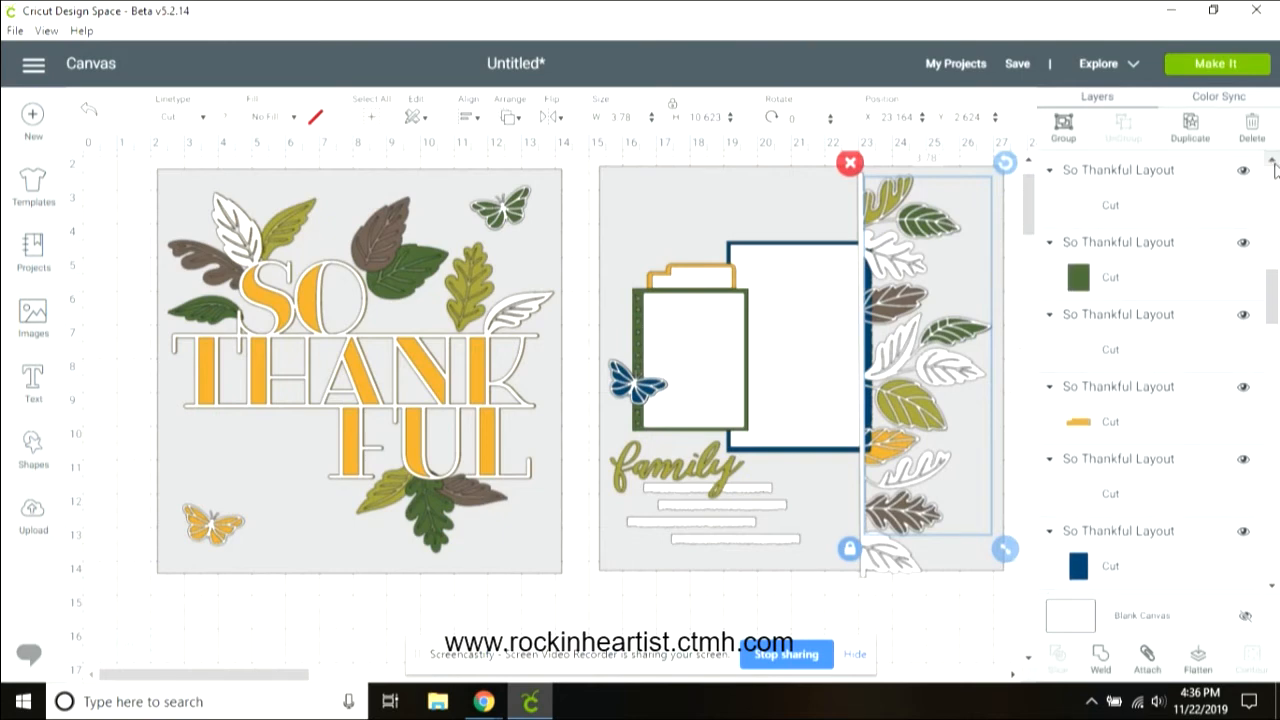
{"action": "scroll", "coordinate": [1275, 168], "scroll_direction": "up", "scroll_amount": 4}
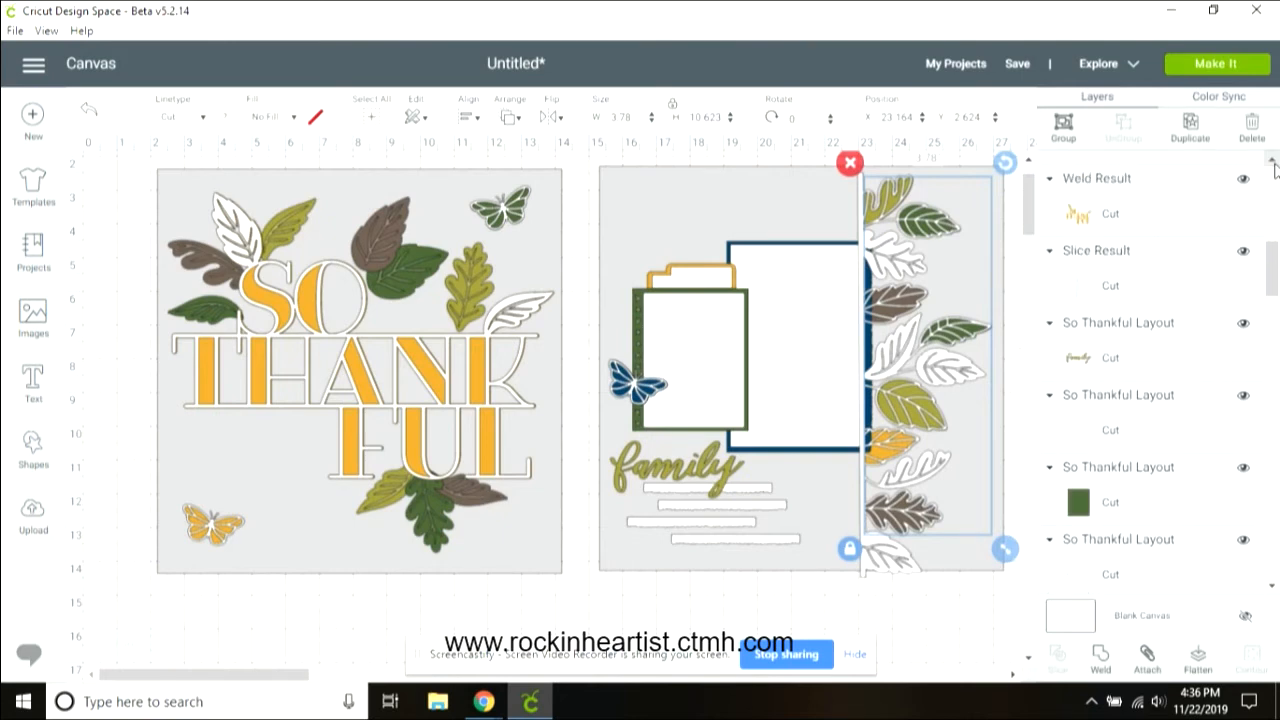
{"action": "left_click", "coordinate": [1155, 286]}
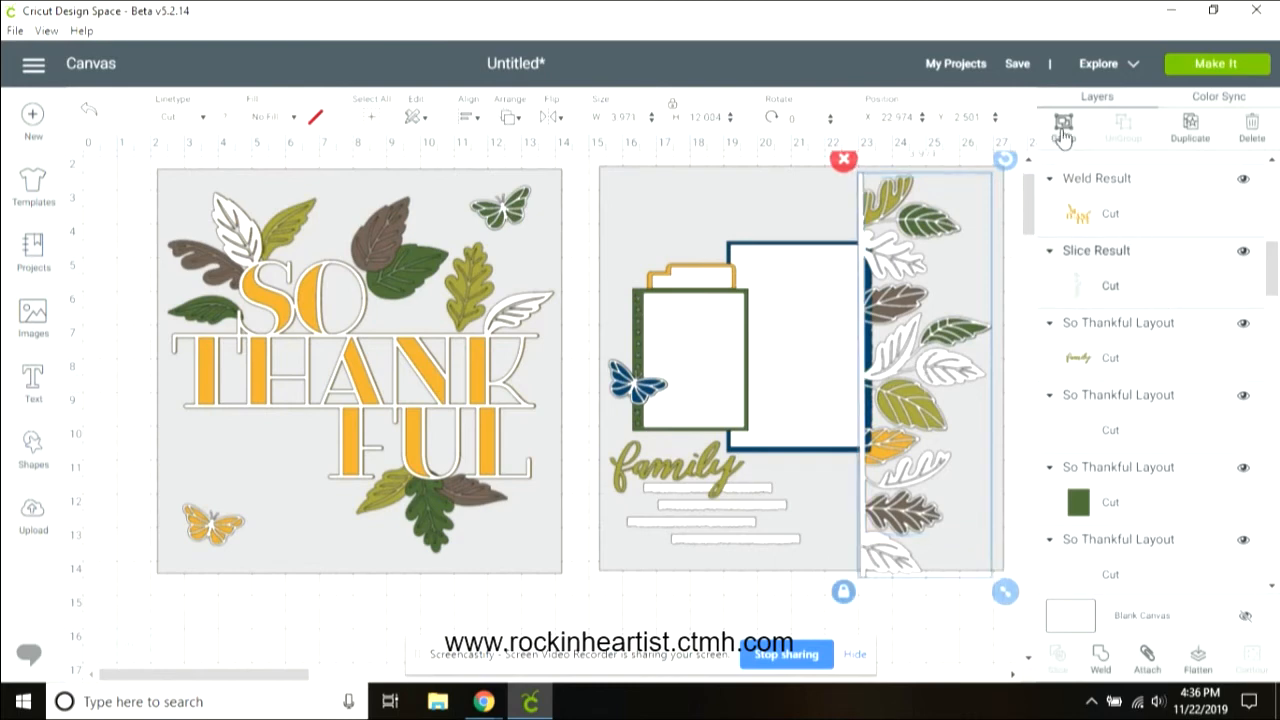
{"action": "key", "text": "Delete"}
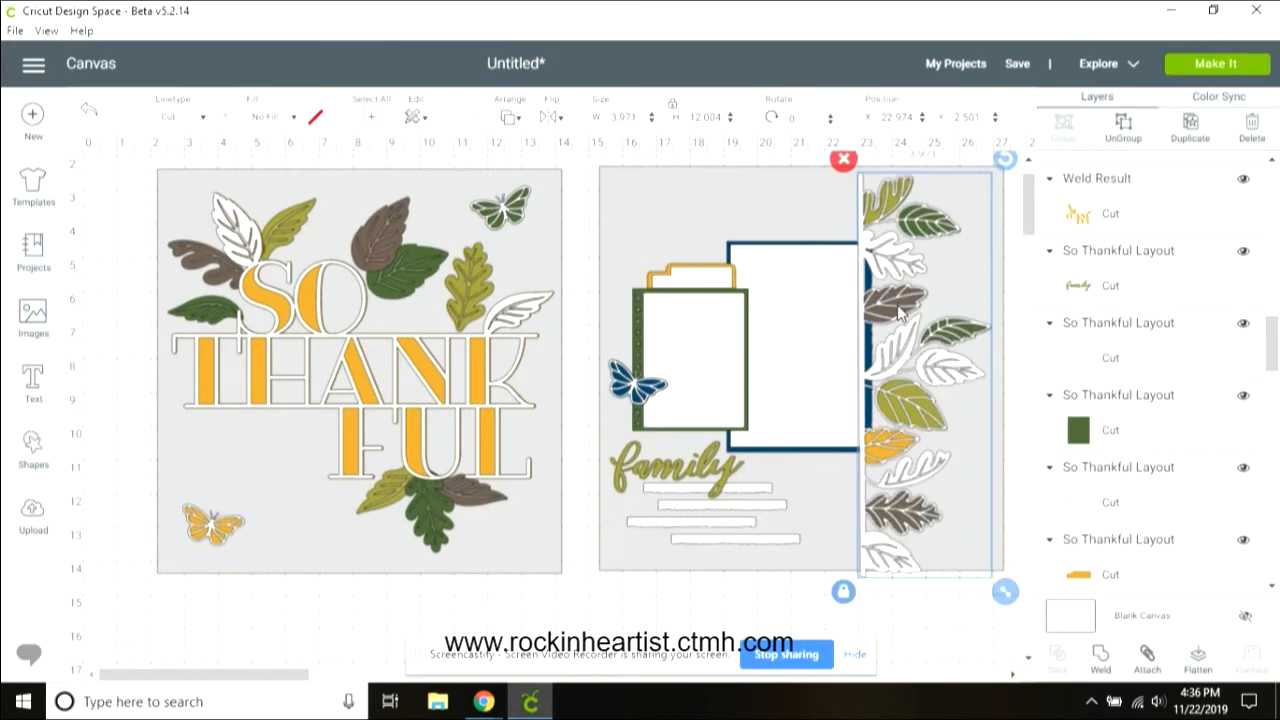
{"action": "left_click_drag", "start_coordinate": [903, 267], "coordinate": [938, 267]}
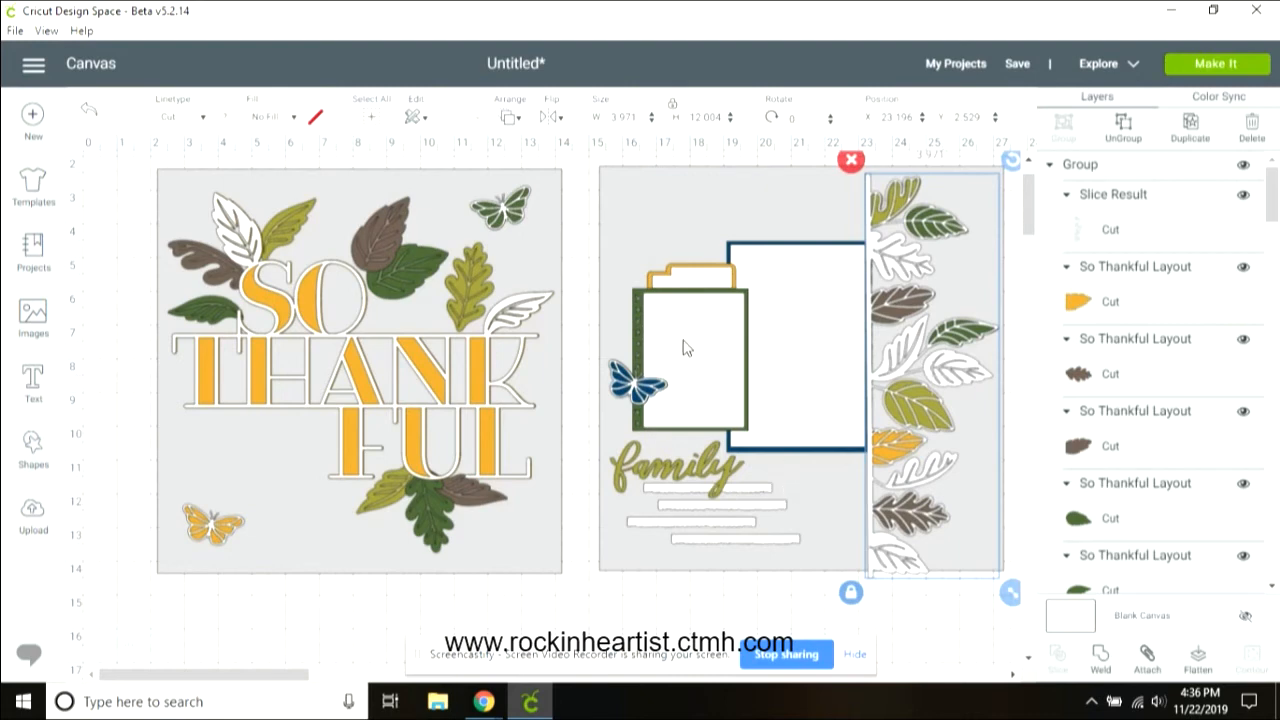
Step: Group the green photo frame with the mat layer beneath it
{"action": "left_click", "coordinate": [648, 341]}
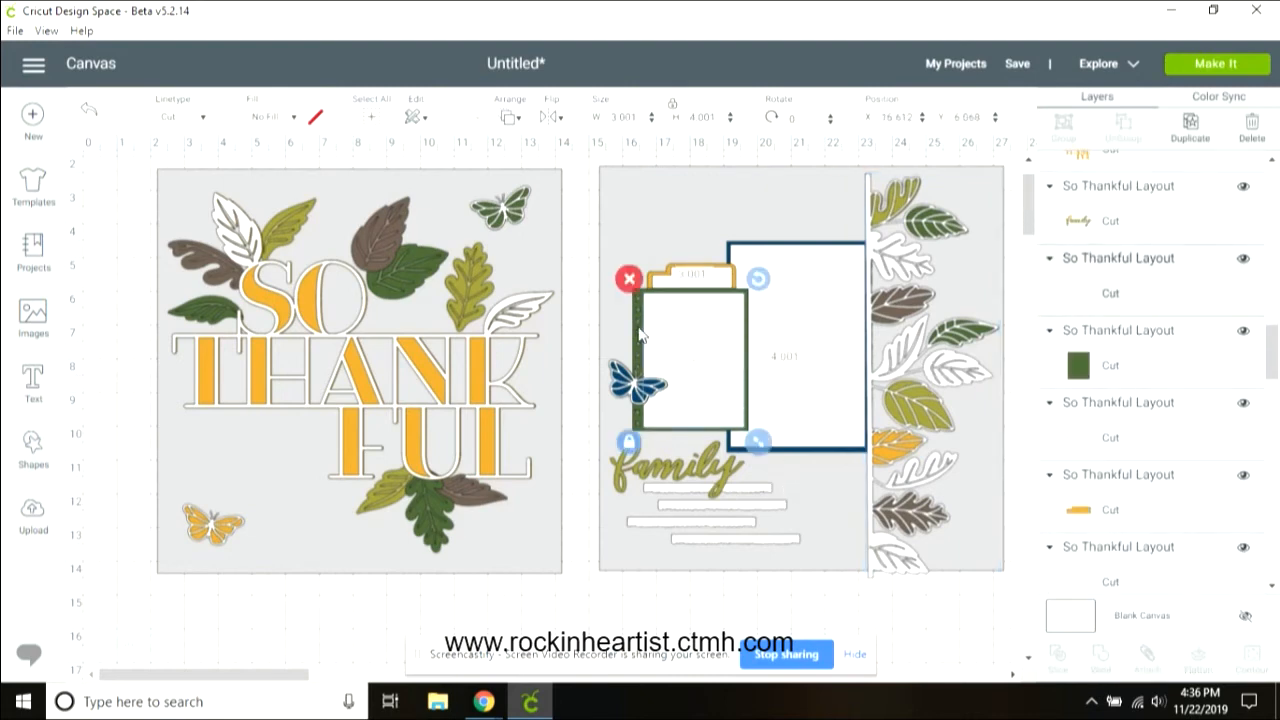
{"action": "left_click", "coordinate": [641, 336], "text": "shift"}
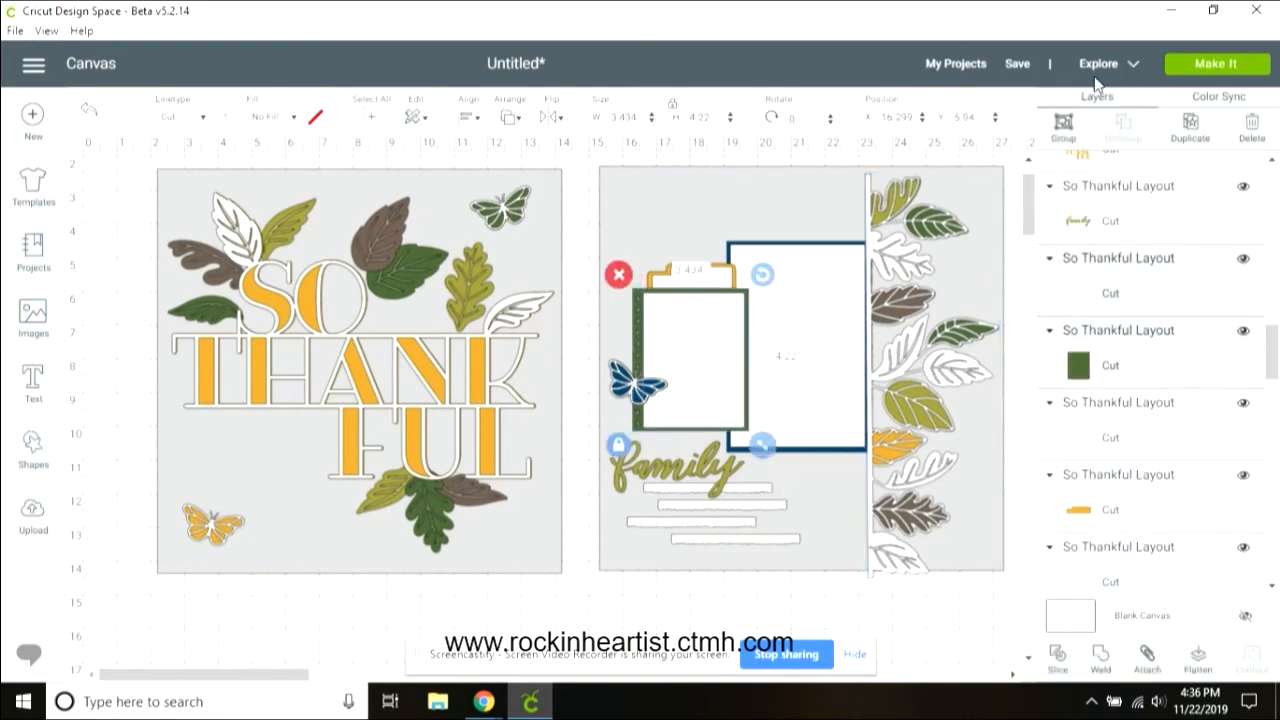
{"action": "left_click", "coordinate": [1063, 125]}
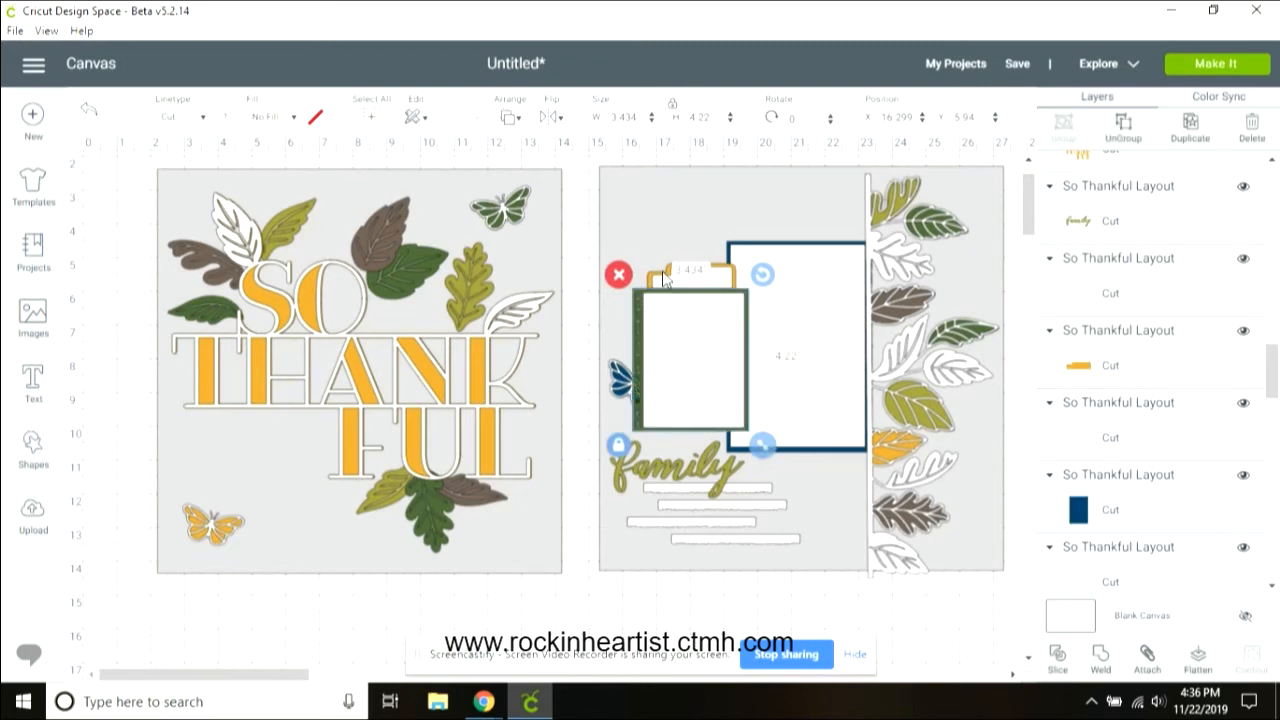
Step: Group the mustard tab above the green photo frame with its backing layer
{"action": "left_click", "coordinate": [721, 287]}
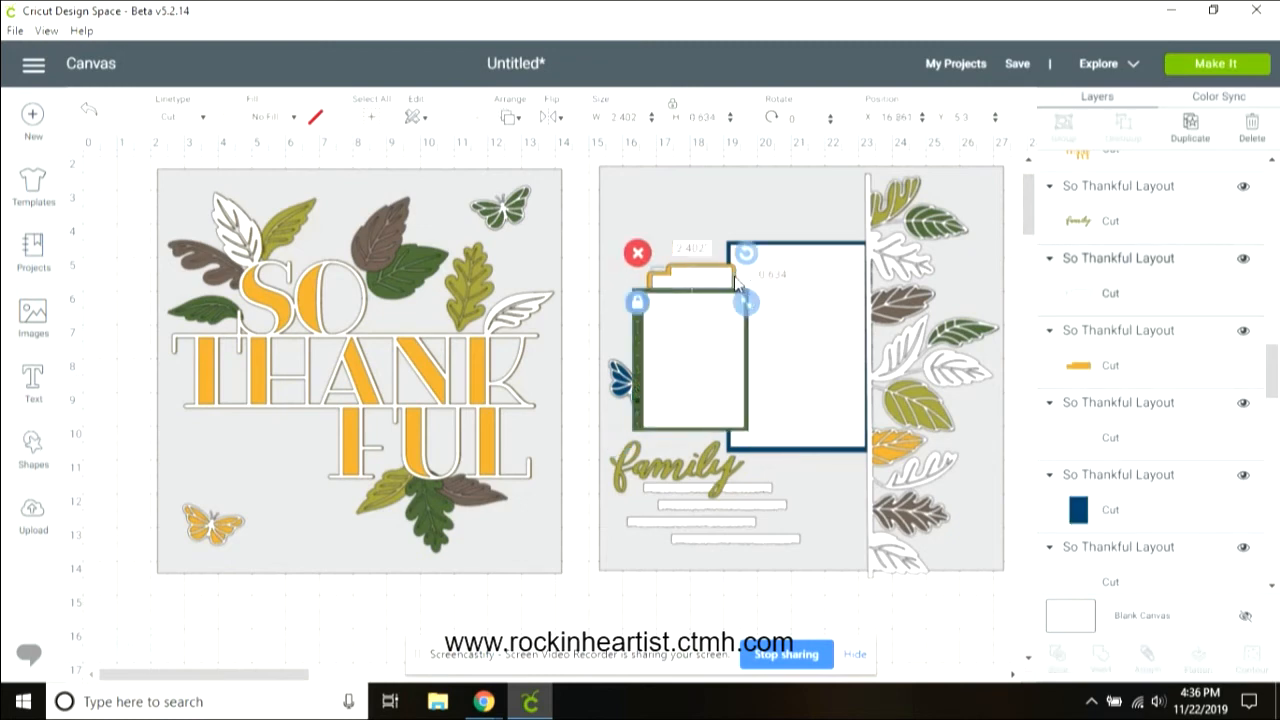
{"action": "left_click", "coordinate": [736, 277], "text": "shift"}
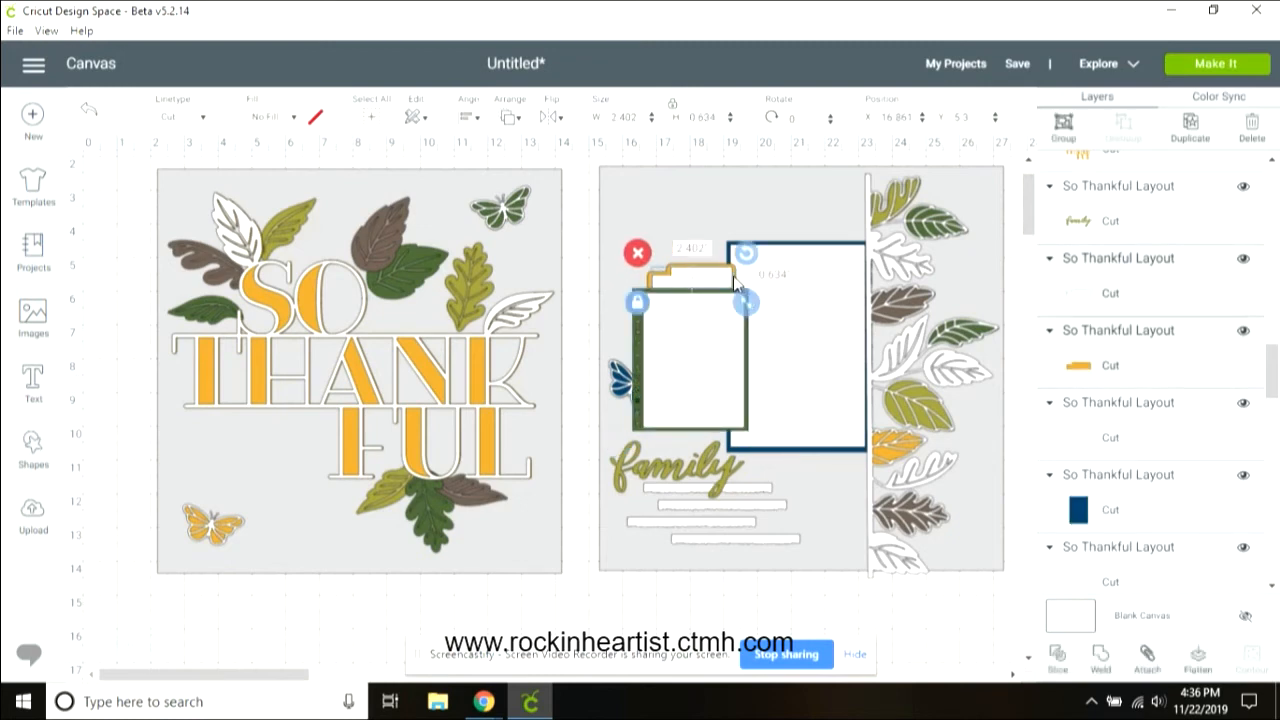
{"action": "left_click", "coordinate": [1063, 125]}
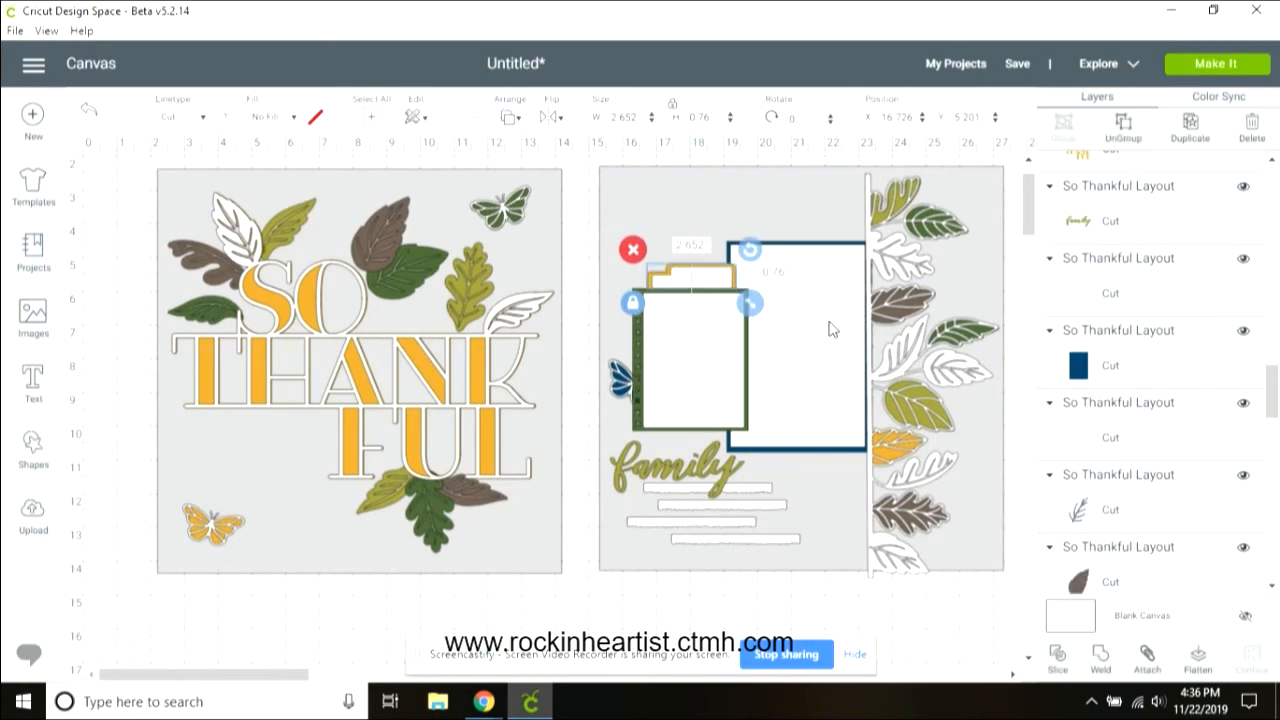
Step: Group the navy photo frame on the right page with the white mat beneath it
{"action": "left_click", "coordinate": [838, 254]}
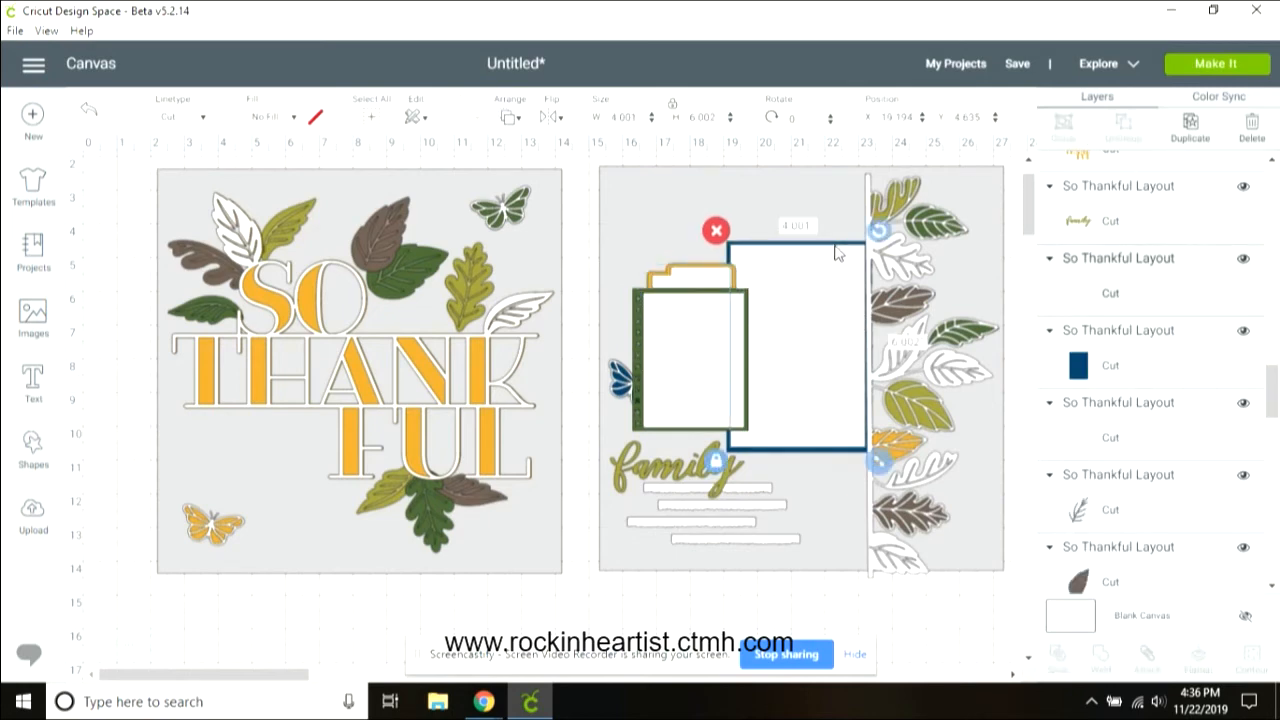
{"action": "left_click", "coordinate": [1197, 385], "text": "shift"}
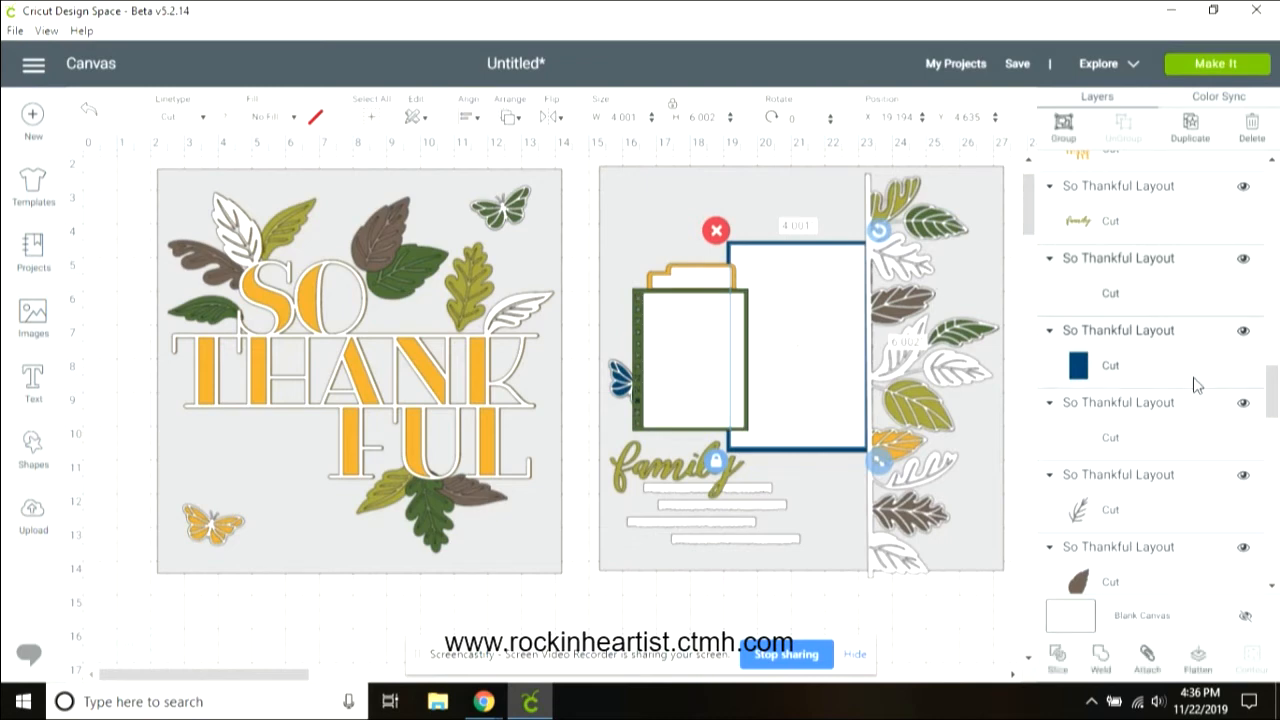
{"action": "left_click", "coordinate": [1063, 126]}
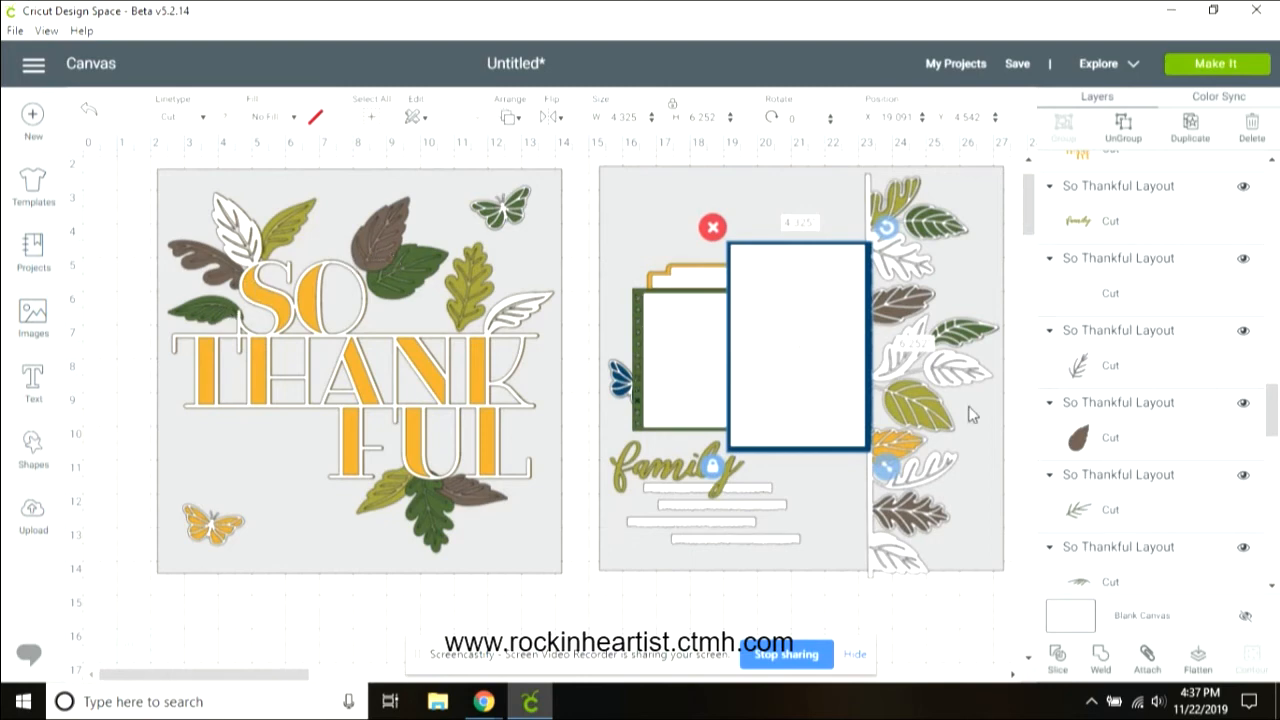
Step: Duplicate the brown leaf at the top of the left page and slice its vein outline from the copy
{"action": "left_click", "coordinate": [1152, 370]}
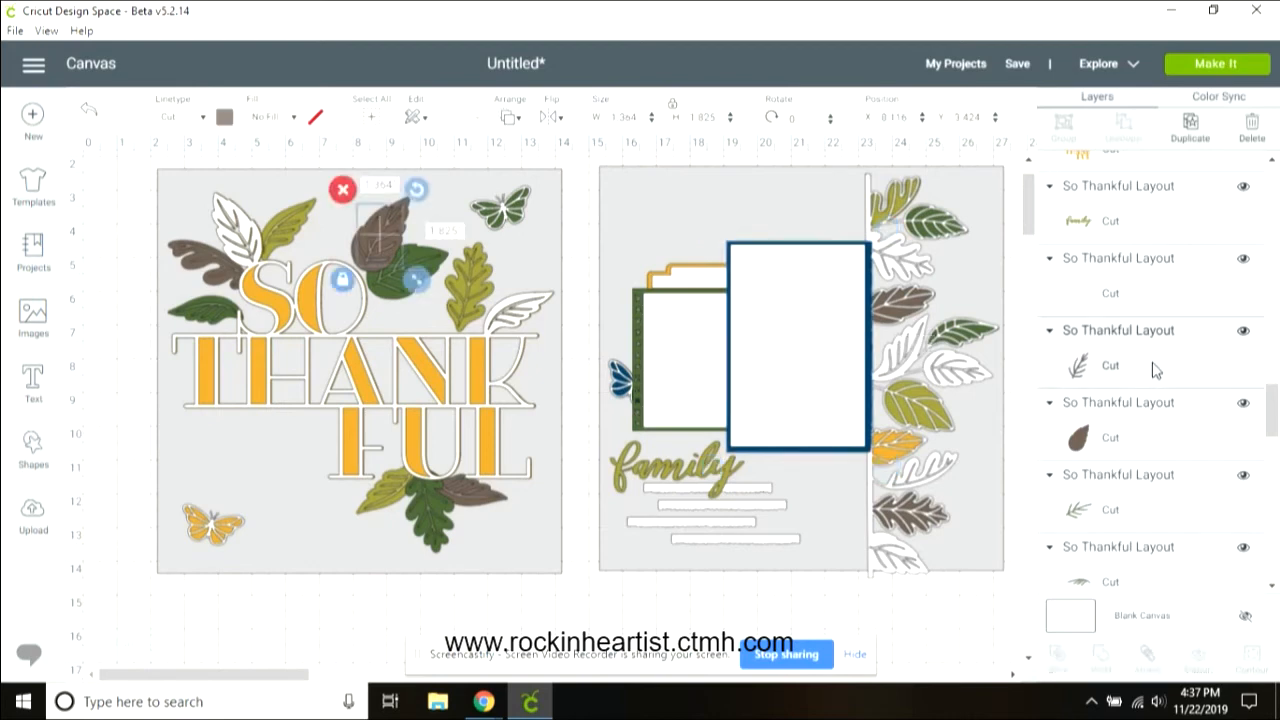
{"action": "left_click", "coordinate": [1163, 430]}
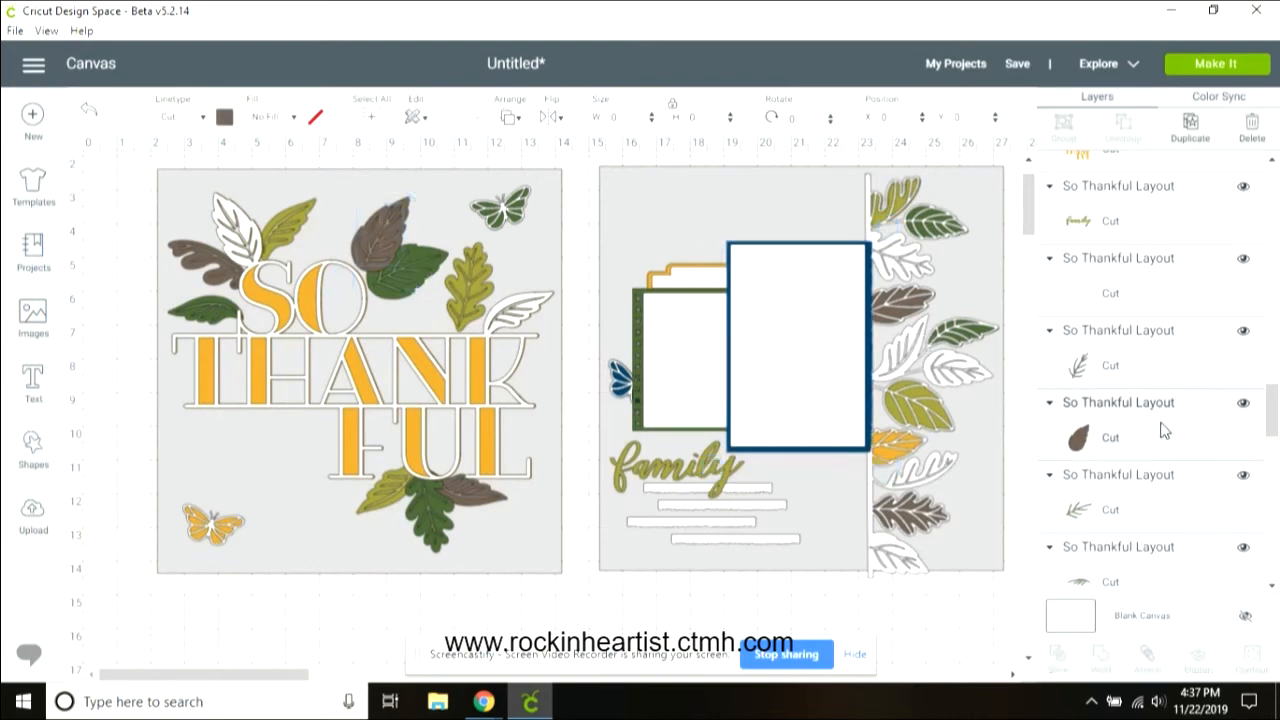
{"action": "left_click", "coordinate": [1190, 128]}
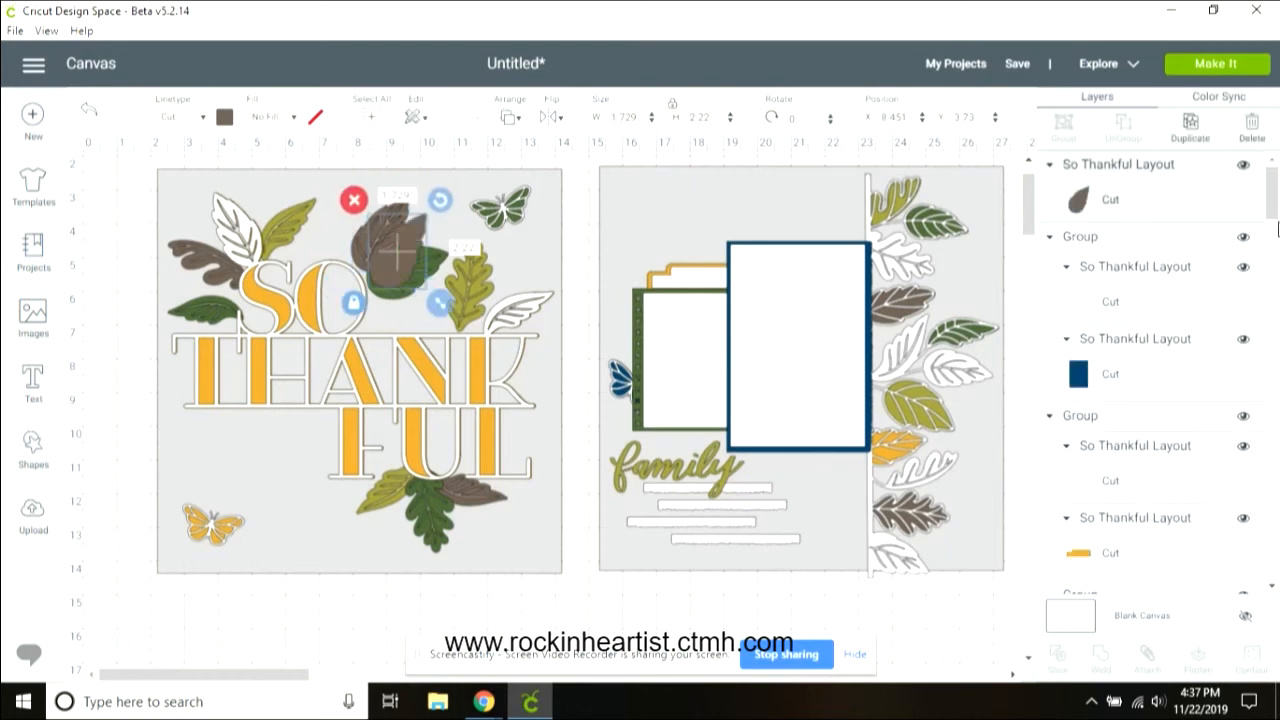
{"action": "left_click_drag", "start_coordinate": [1278, 230], "coordinate": [1276, 436]}
{"action": "left_click", "coordinate": [1118, 308]}
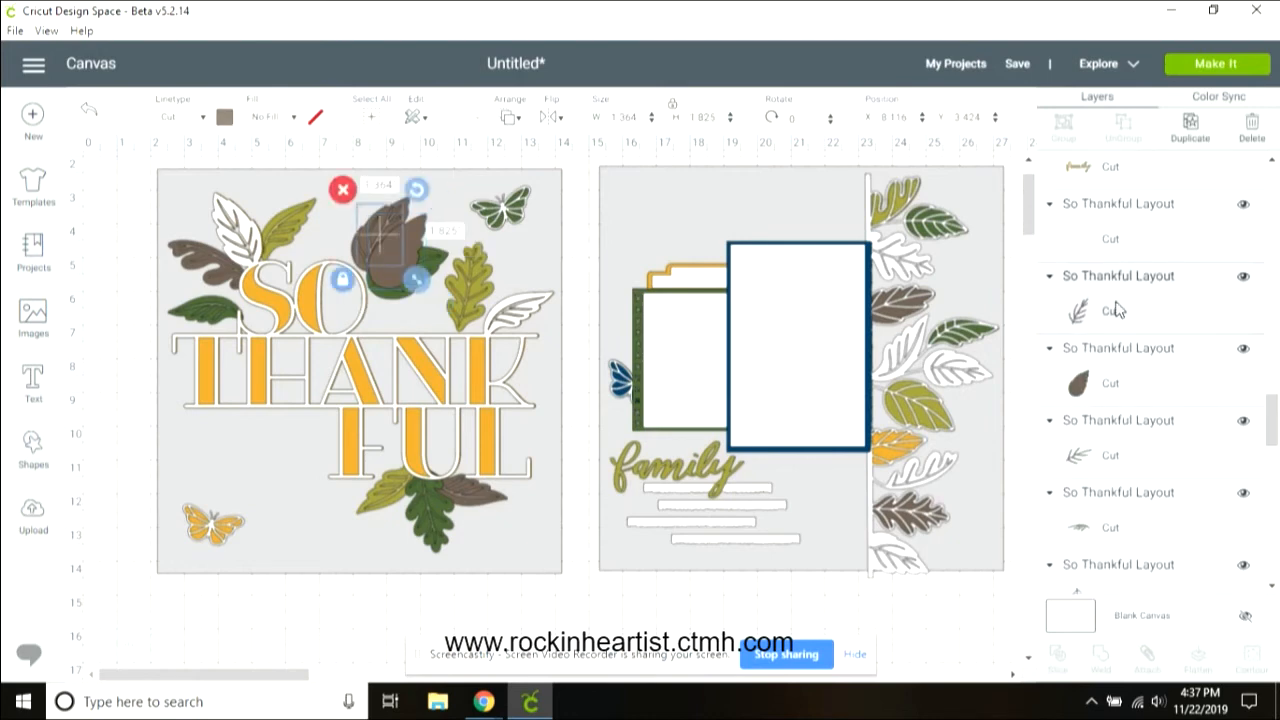
{"action": "left_click", "coordinate": [1160, 395], "text": "shift"}
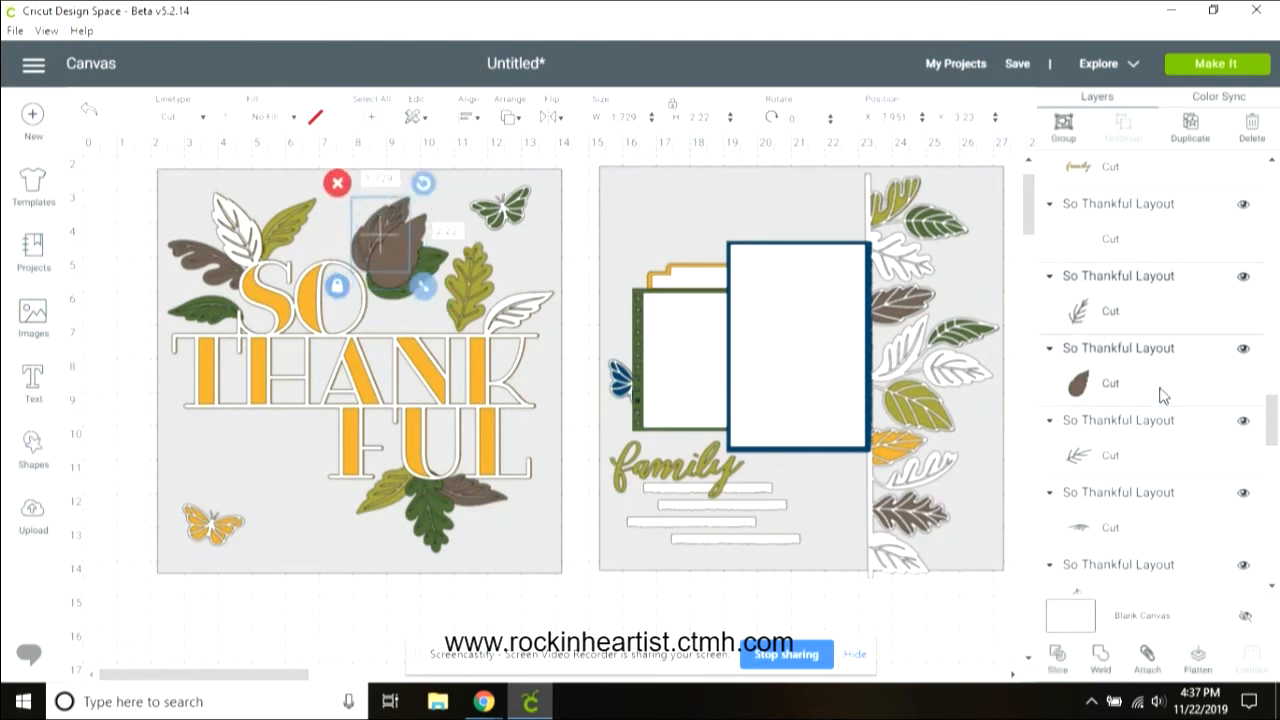
{"action": "left_click", "coordinate": [1056, 658]}
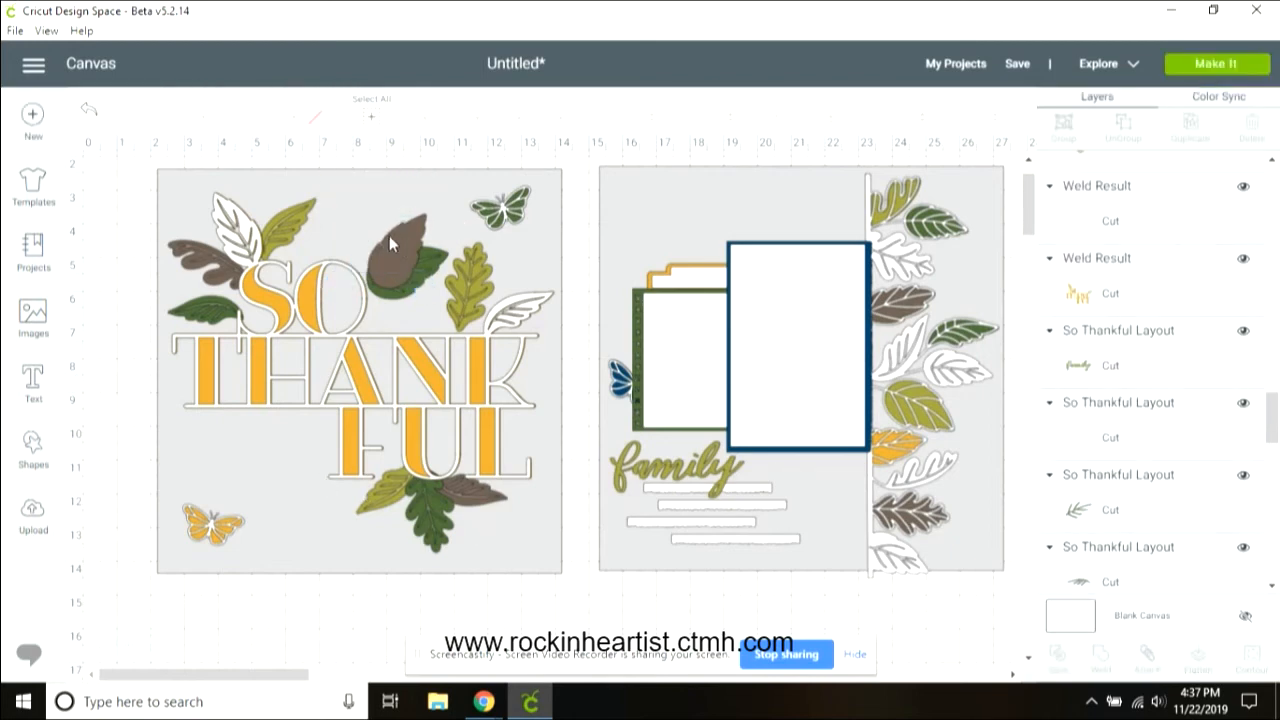
Step: Delete two unneeded slice pieces from the top brown leaf
{"action": "left_click", "coordinate": [386, 231]}
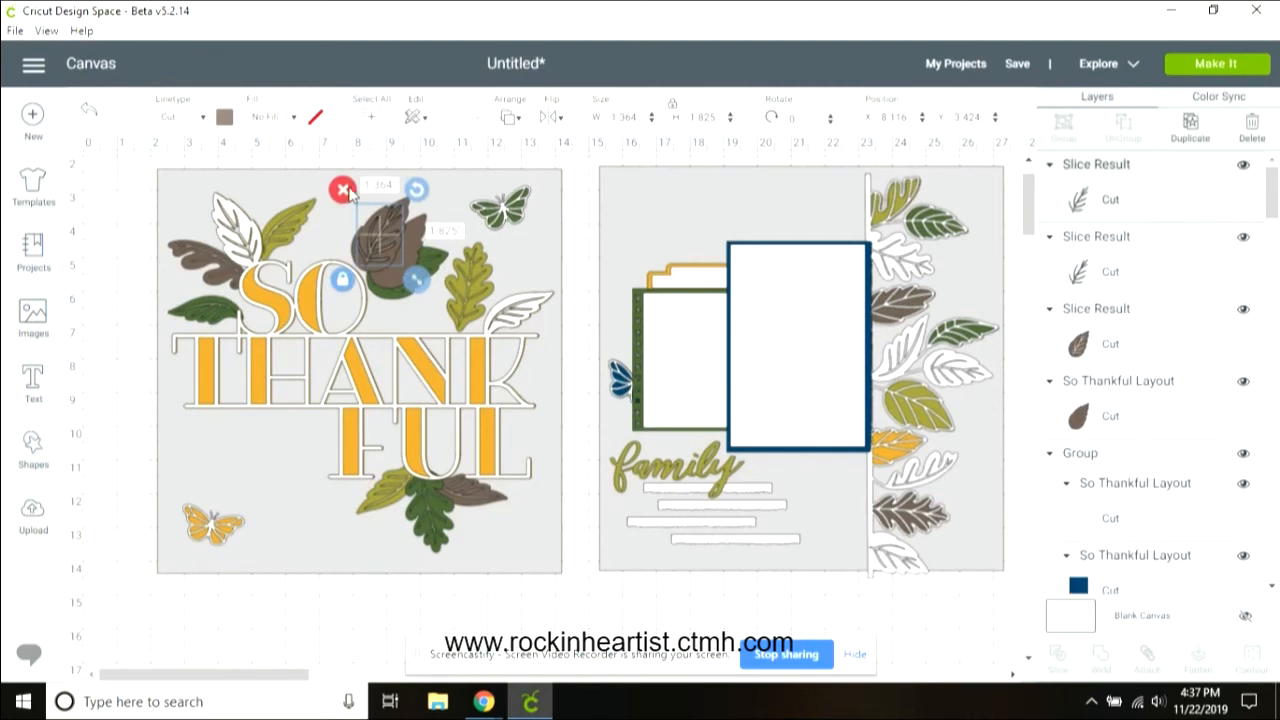
{"action": "left_click", "coordinate": [348, 193]}
{"action": "left_click", "coordinate": [380, 240]}
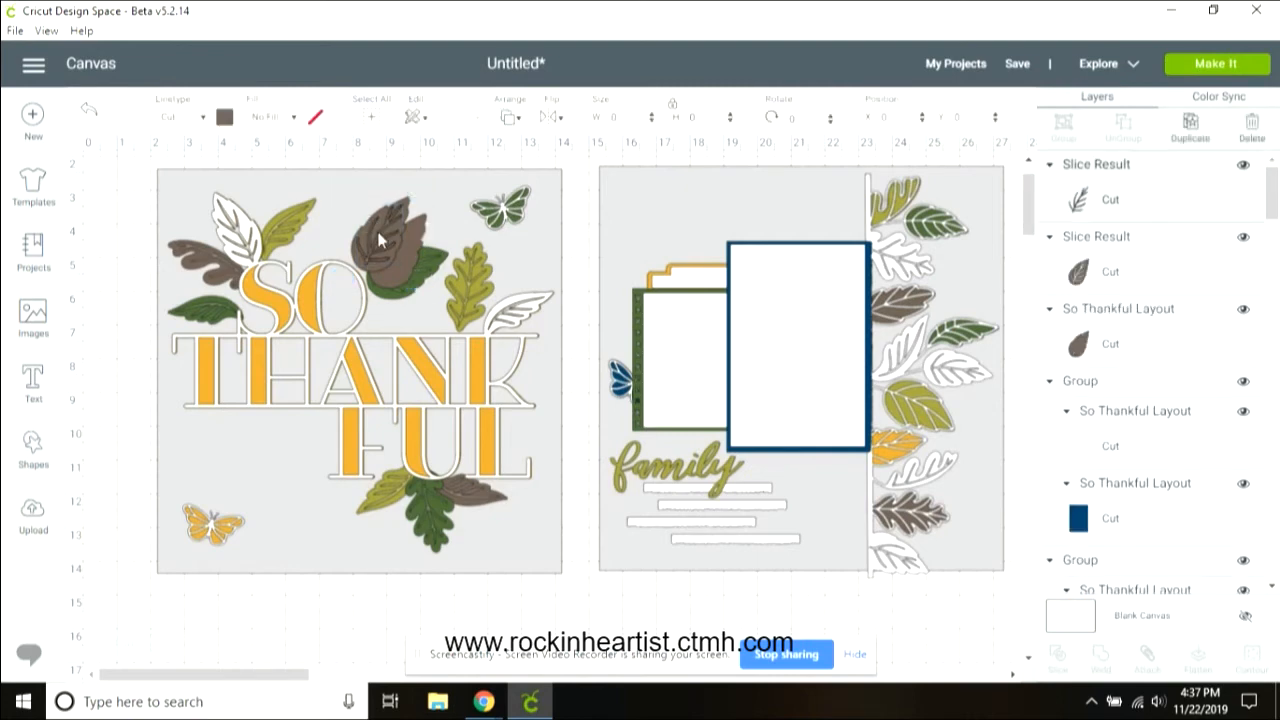
{"action": "left_click", "coordinate": [343, 189]}
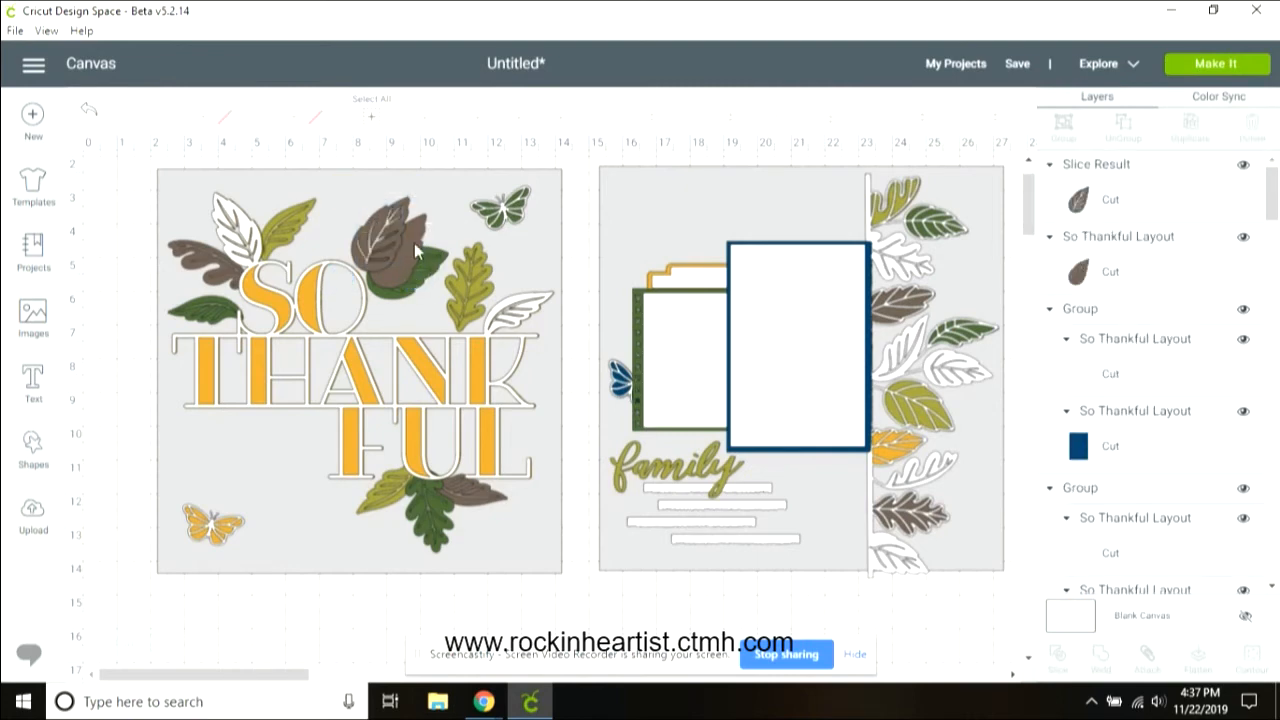
Step: Recolor the top brown leaf to a light taupe material color
{"action": "left_click", "coordinate": [413, 240]}
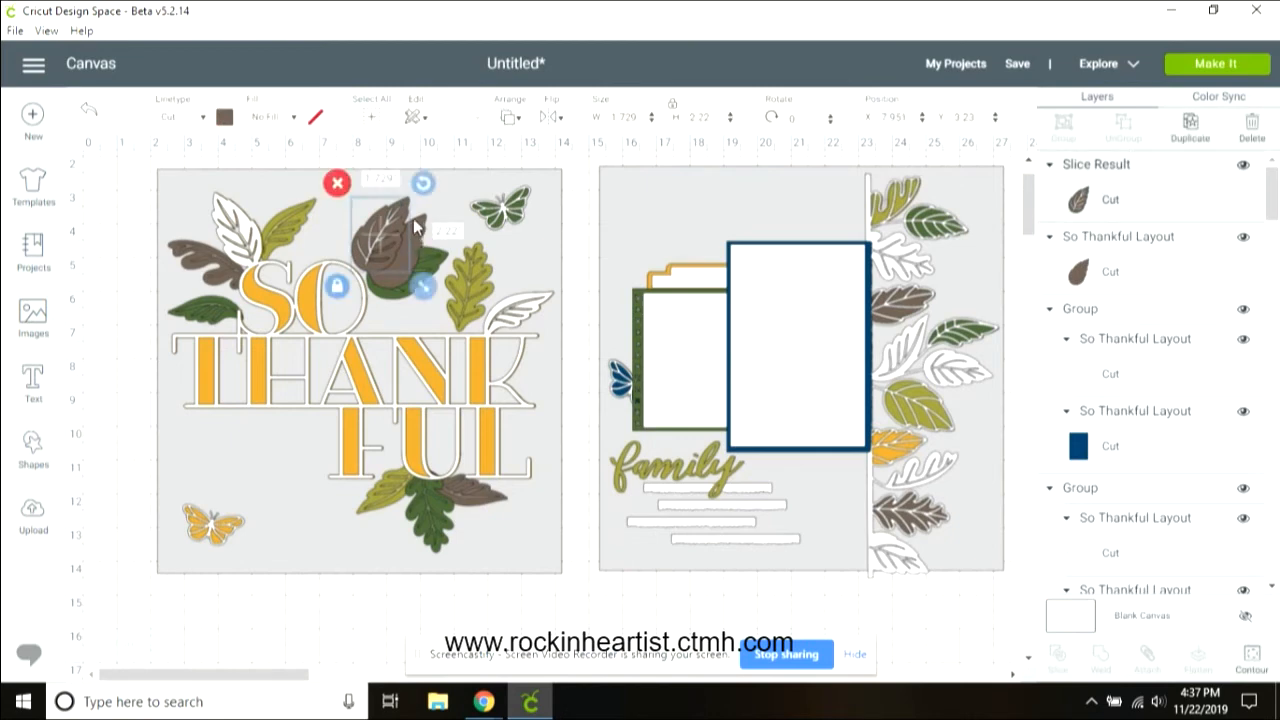
{"action": "left_click", "coordinate": [425, 224]}
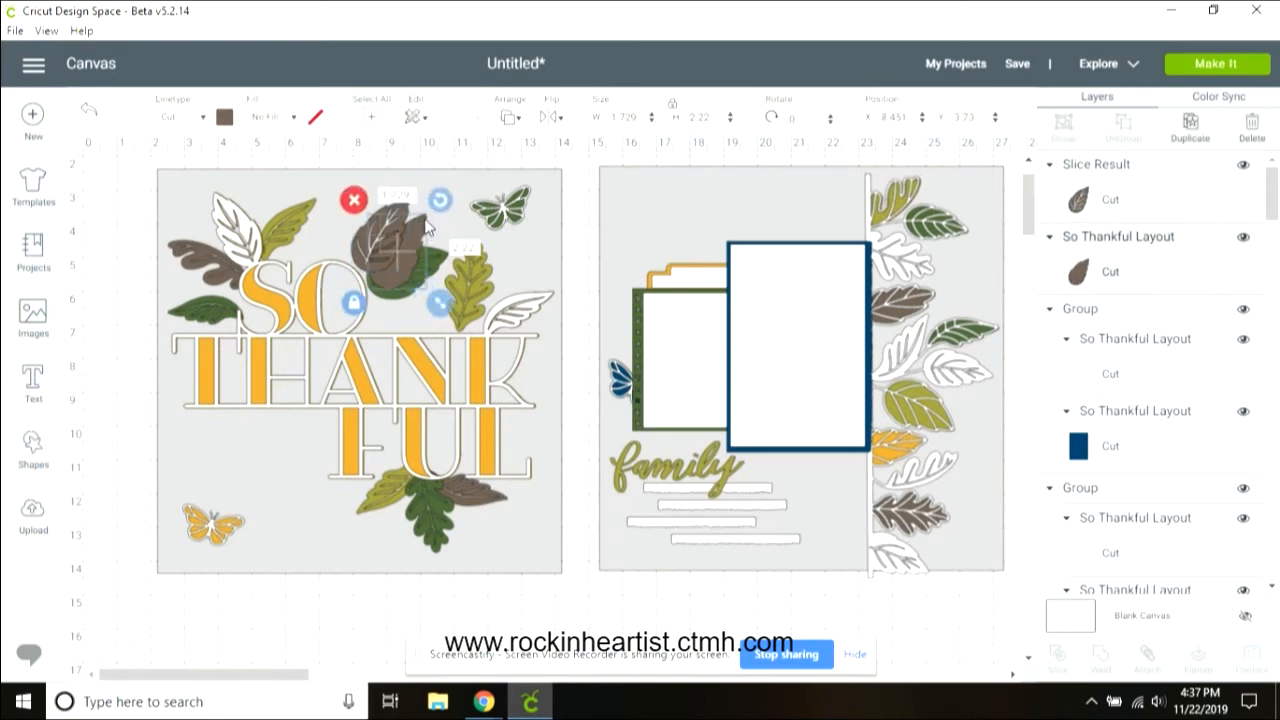
{"action": "left_click", "coordinate": [225, 117]}
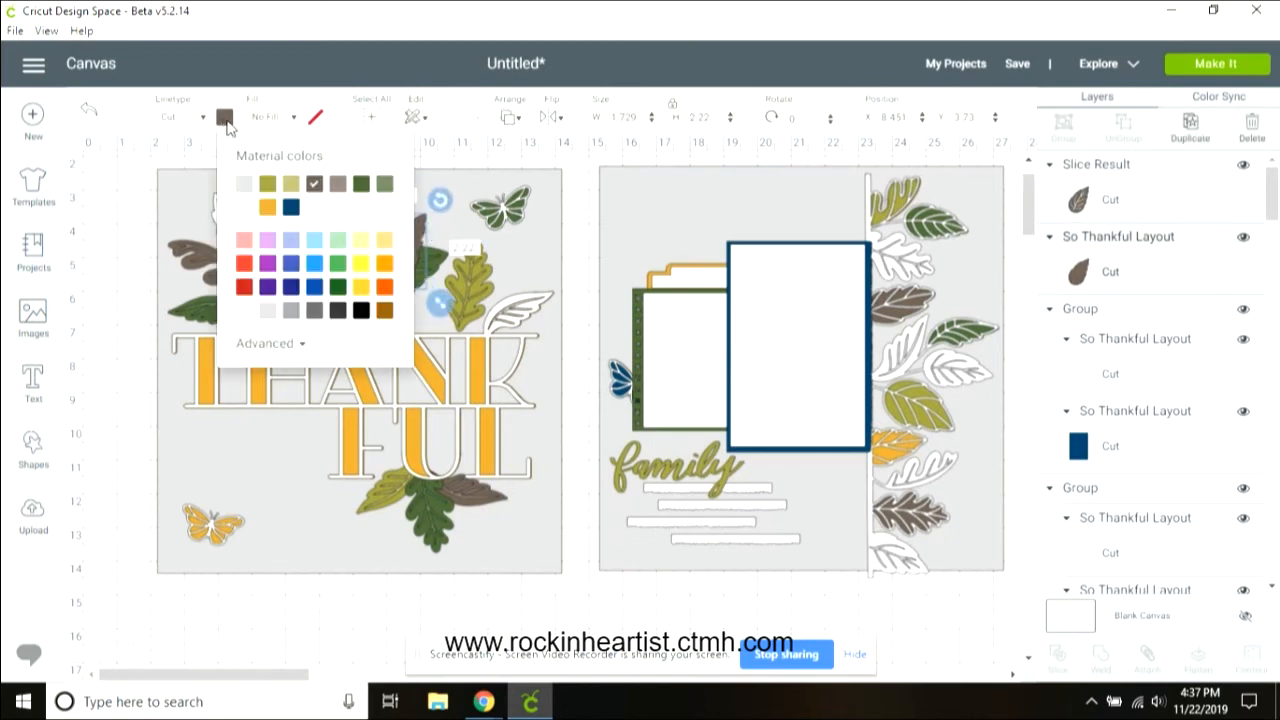
{"action": "left_click", "coordinate": [338, 185]}
Step: Center the sliced leaf on the taupe leaf, group them, and nudge the group slightly left
{"action": "left_click", "coordinate": [462, 238]}
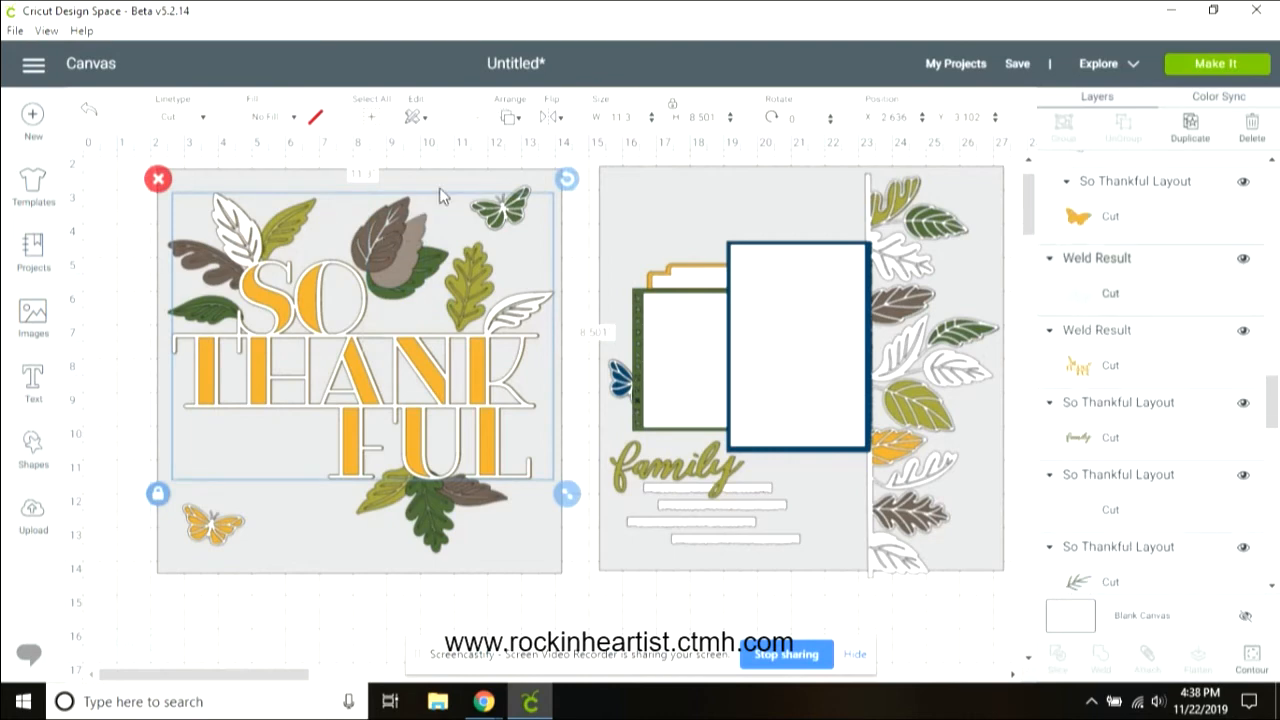
{"action": "left_click", "coordinate": [439, 188]}
{"action": "left_click", "coordinate": [405, 218]}
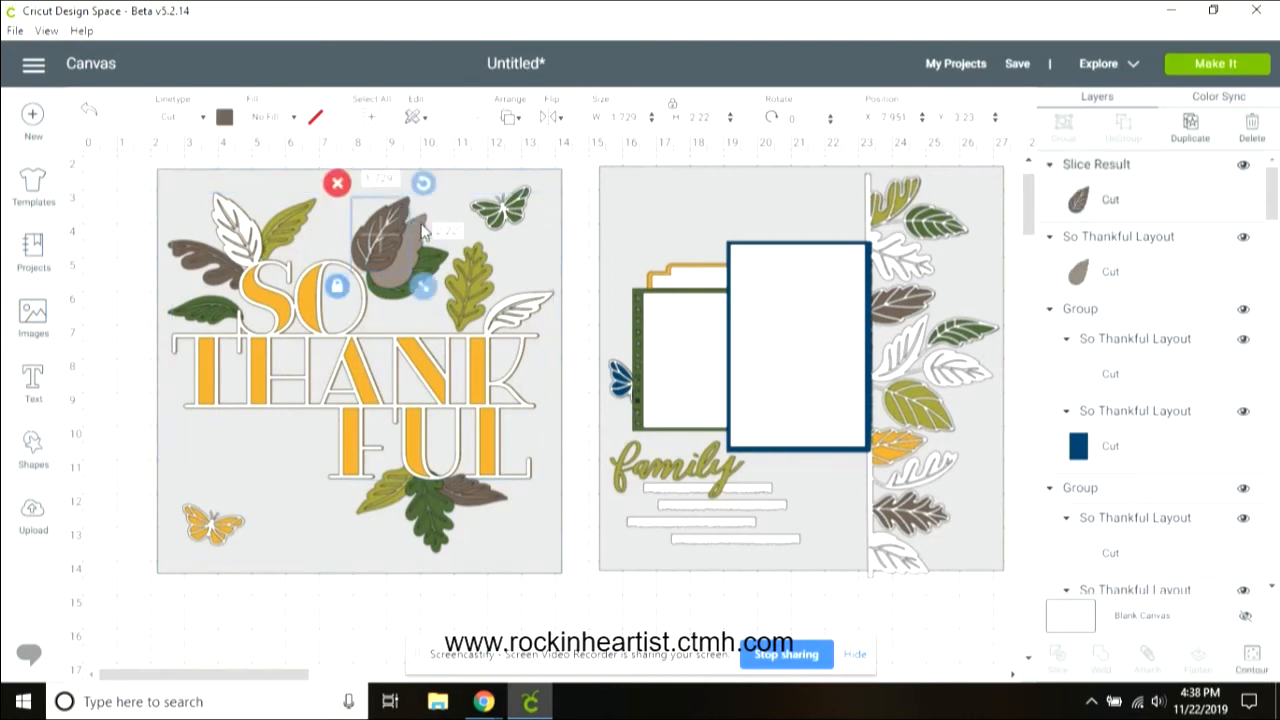
{"action": "left_click", "coordinate": [422, 232], "text": "shift"}
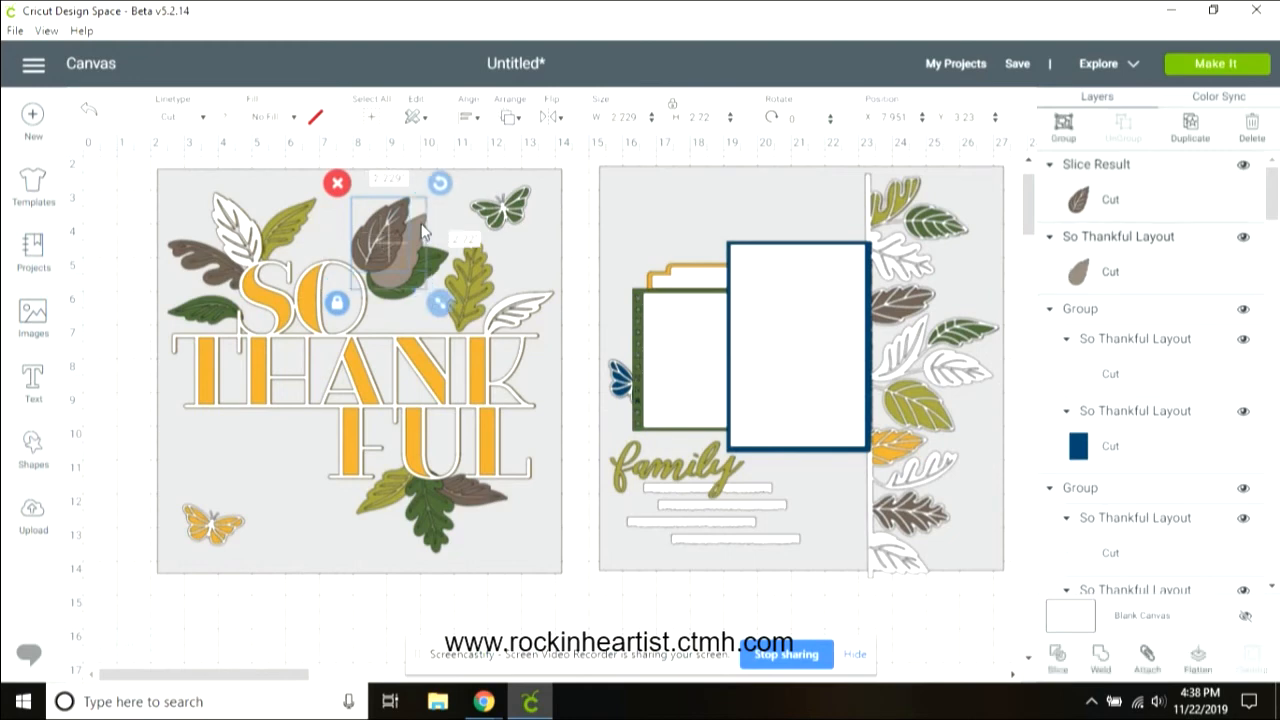
{"action": "left_click", "coordinate": [467, 120]}
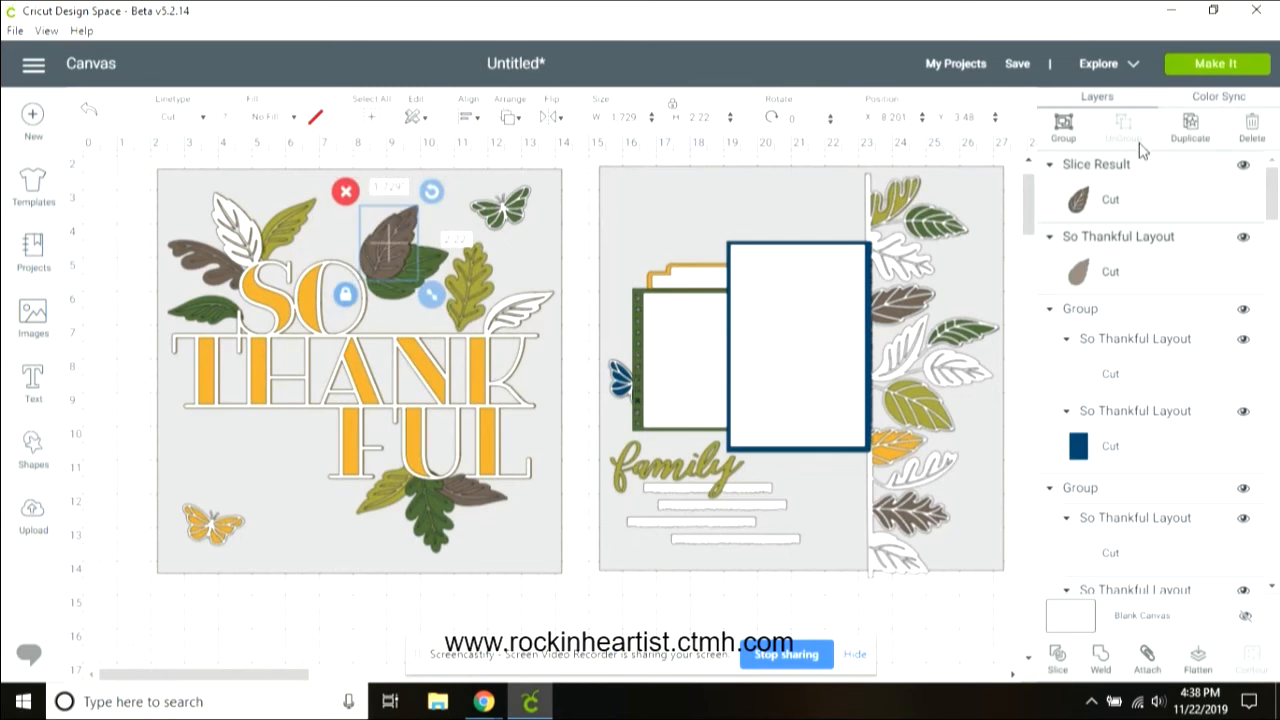
{"action": "left_click", "coordinate": [1062, 125]}
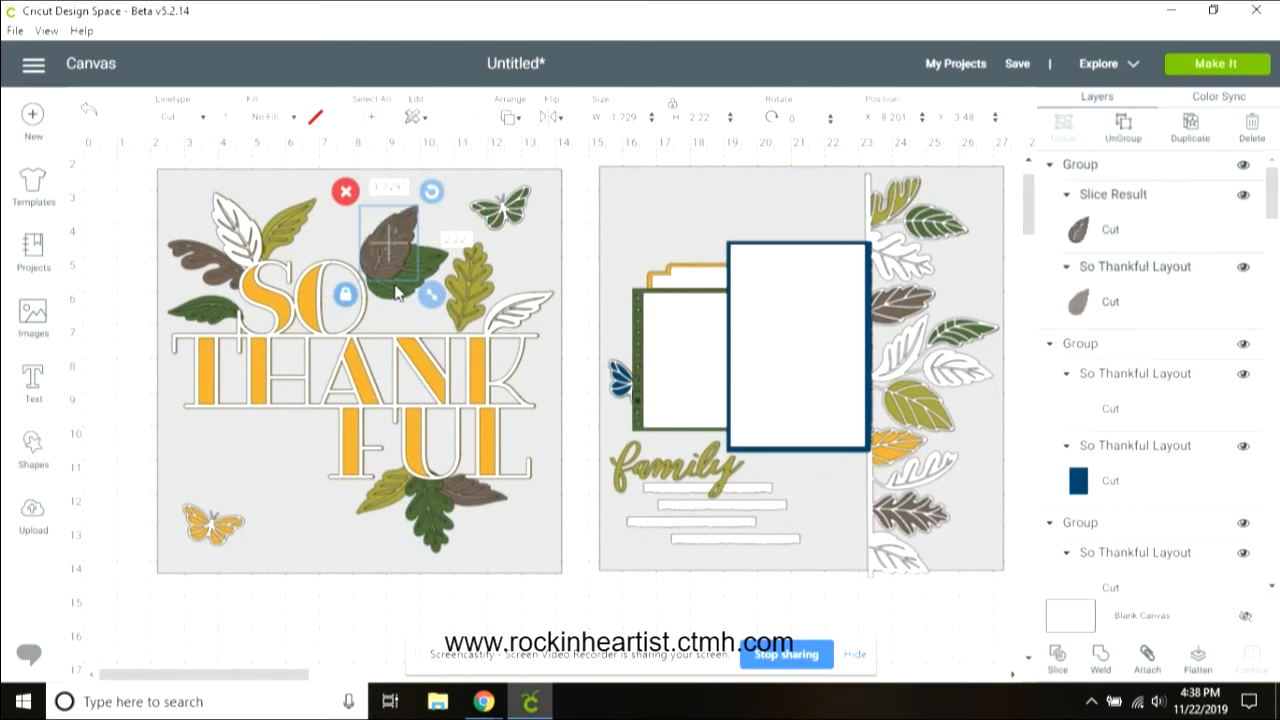
{"action": "left_click_drag", "start_coordinate": [399, 252], "coordinate": [380, 245]}
Step: Duplicate the dark green oak leaf at the bottom of the left page and slice its vein outline from the copy
{"action": "left_click", "coordinate": [425, 265]}
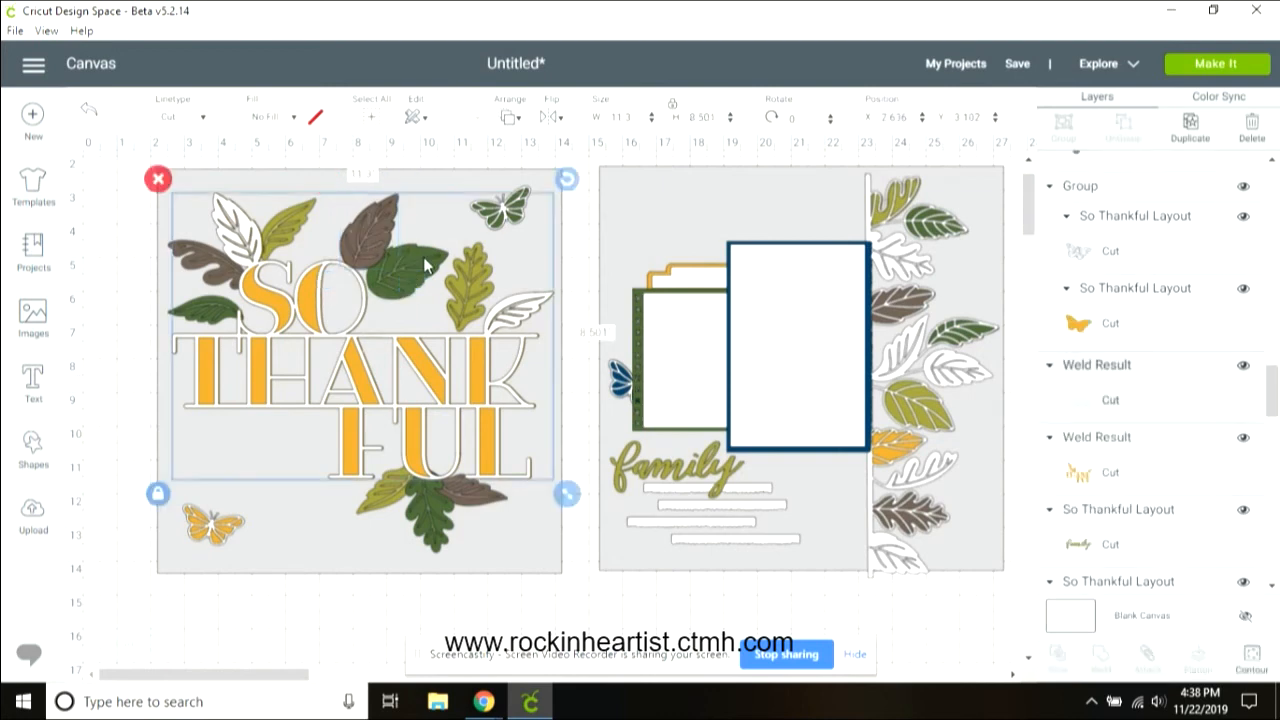
{"action": "left_click_drag", "start_coordinate": [1274, 405], "coordinate": [1276, 470]}
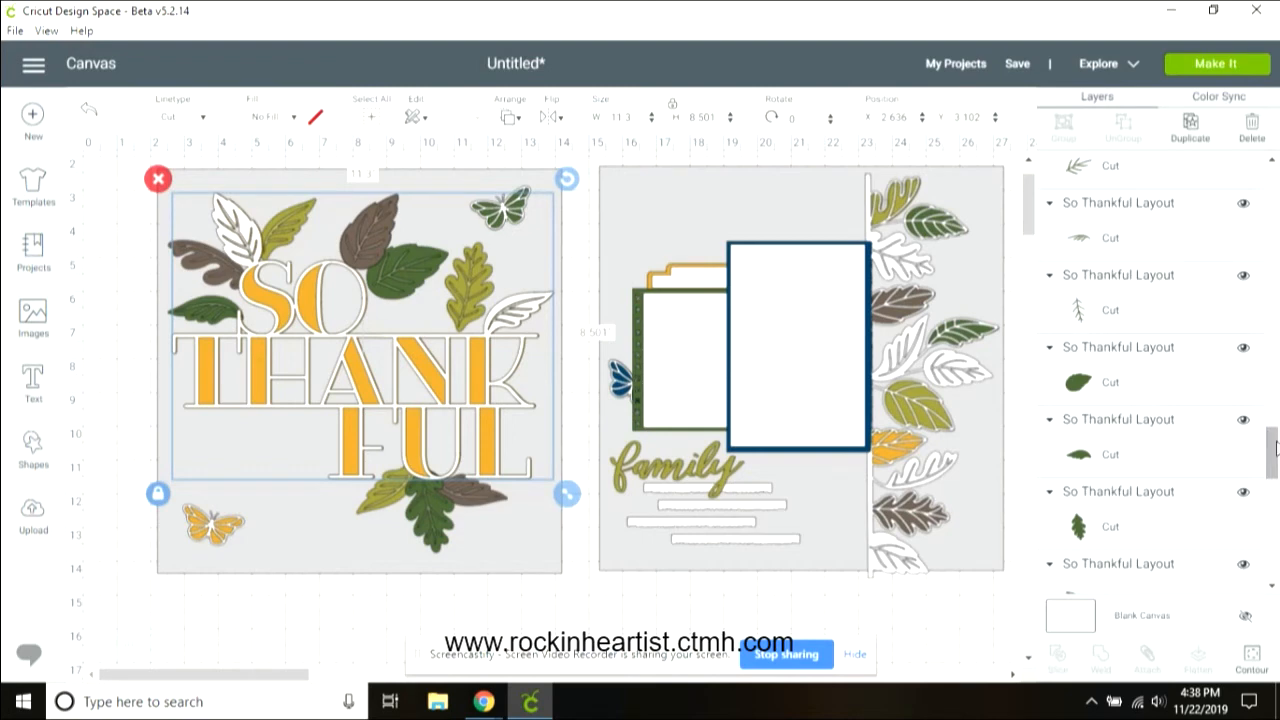
{"action": "left_click_drag", "start_coordinate": [1275, 452], "coordinate": [1275, 444]}
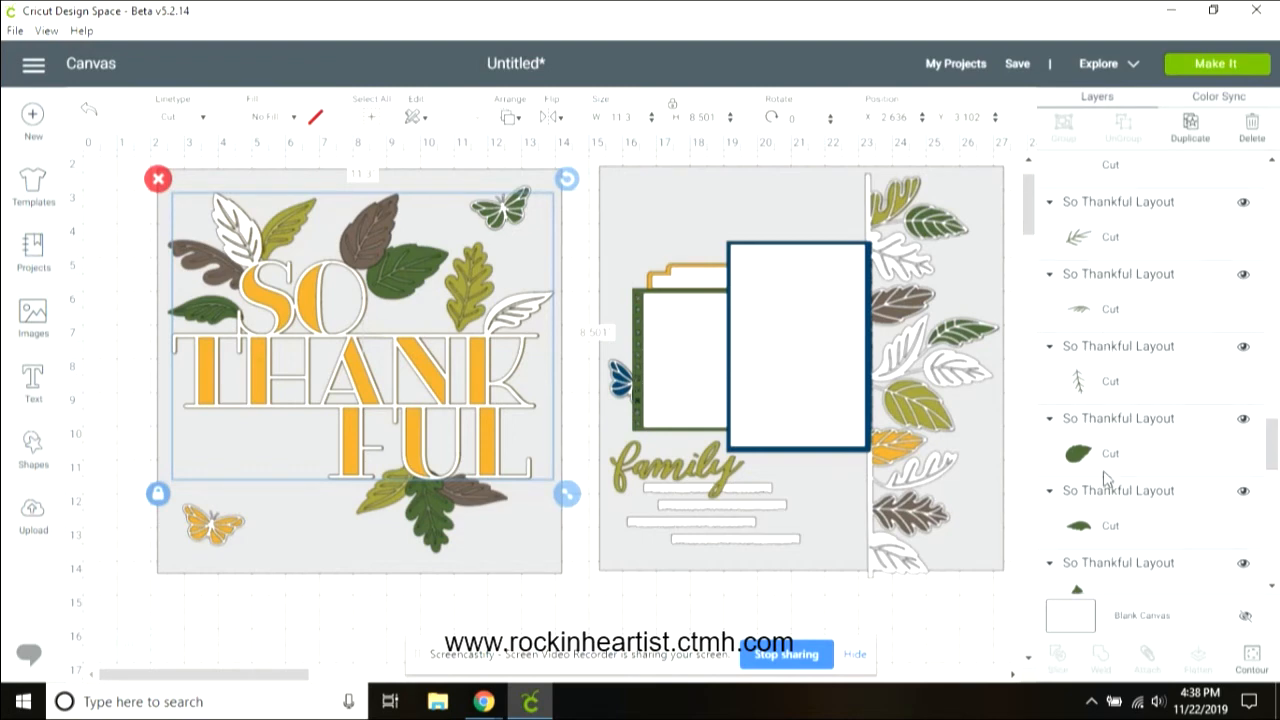
{"action": "scroll", "coordinate": [1272, 450], "scroll_direction": "down", "scroll_amount": 2}
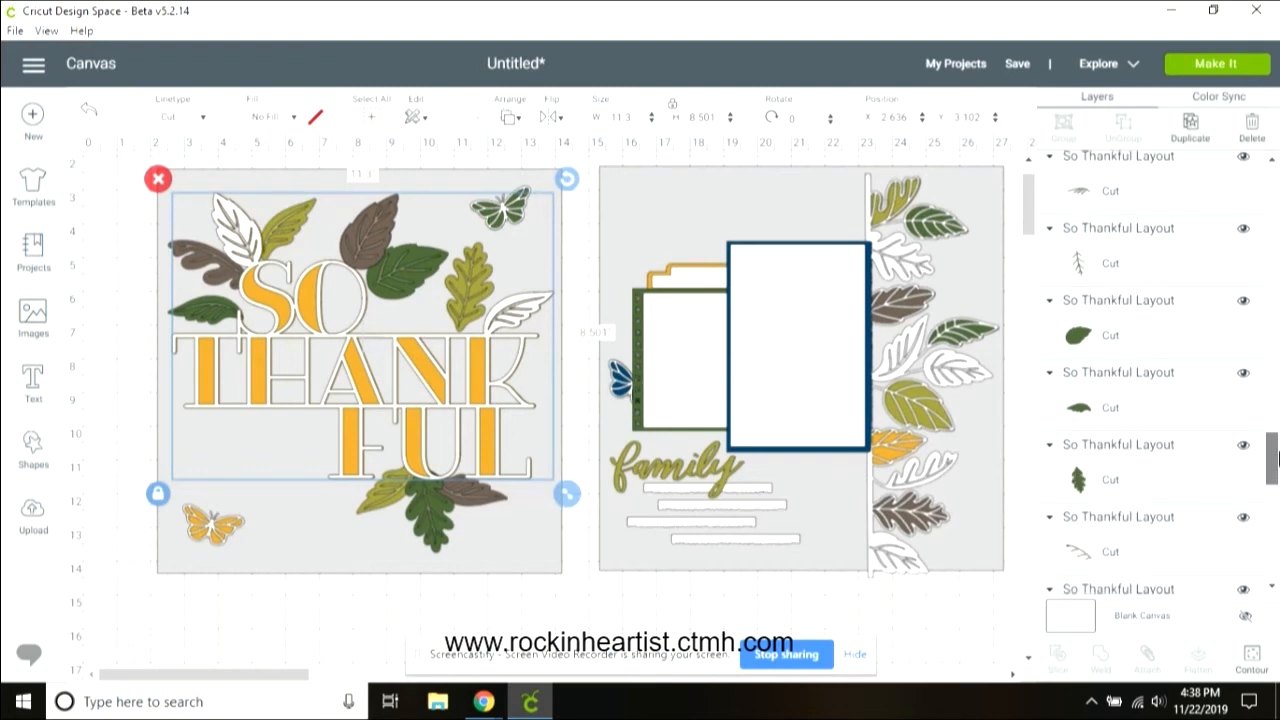
{"action": "left_click", "coordinate": [1159, 485]}
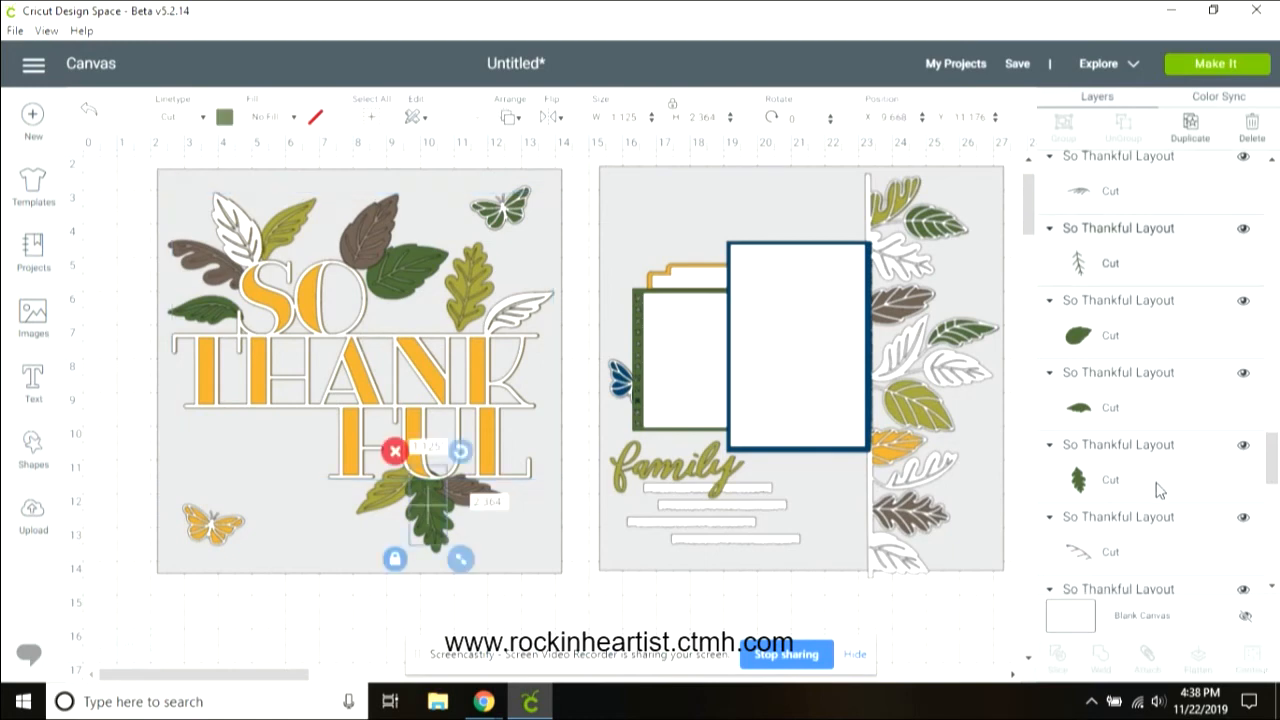
{"action": "left_click", "coordinate": [1157, 484]}
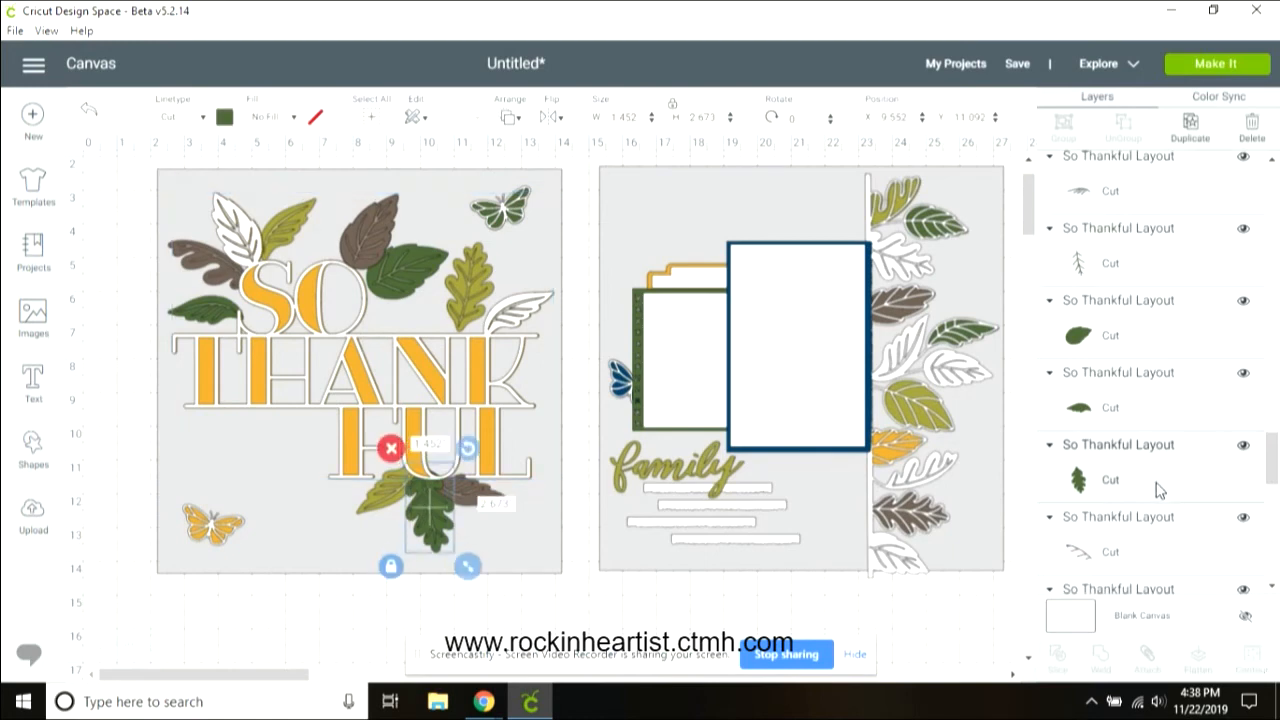
{"action": "left_click", "coordinate": [1190, 130]}
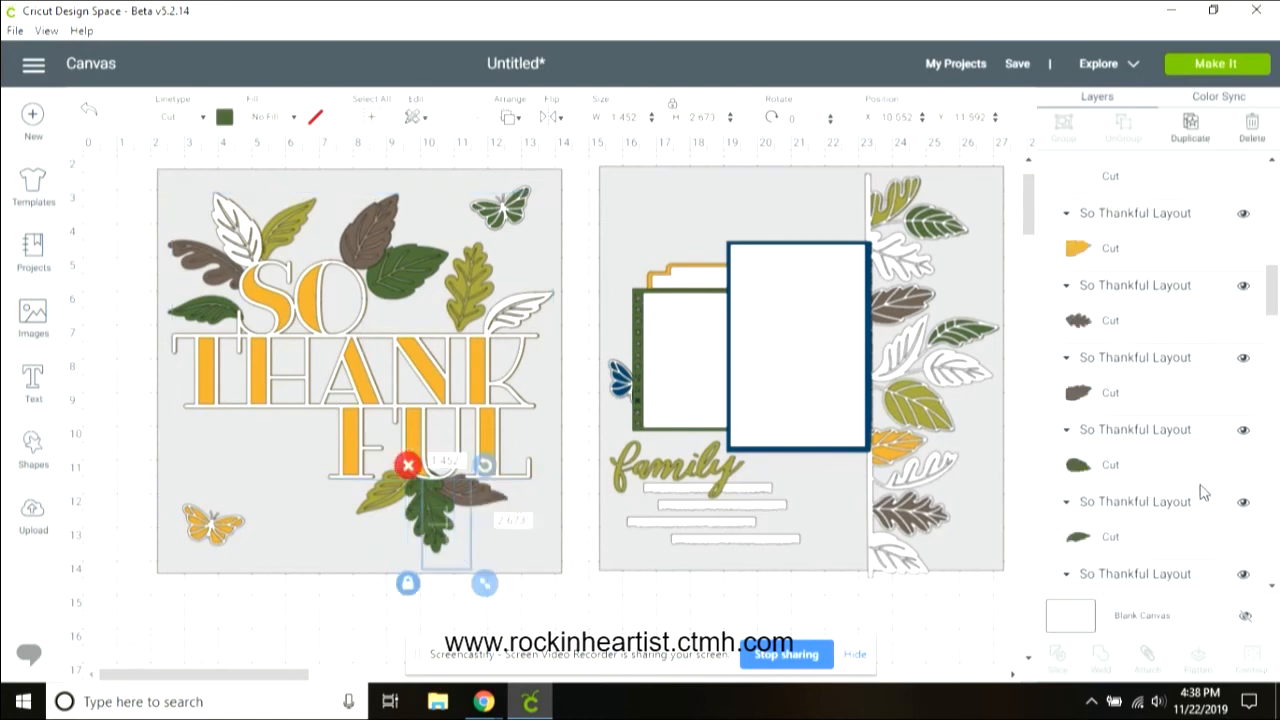
{"action": "left_click_drag", "start_coordinate": [1272, 213], "coordinate": [1278, 447]}
{"action": "left_click", "coordinate": [1154, 268]}
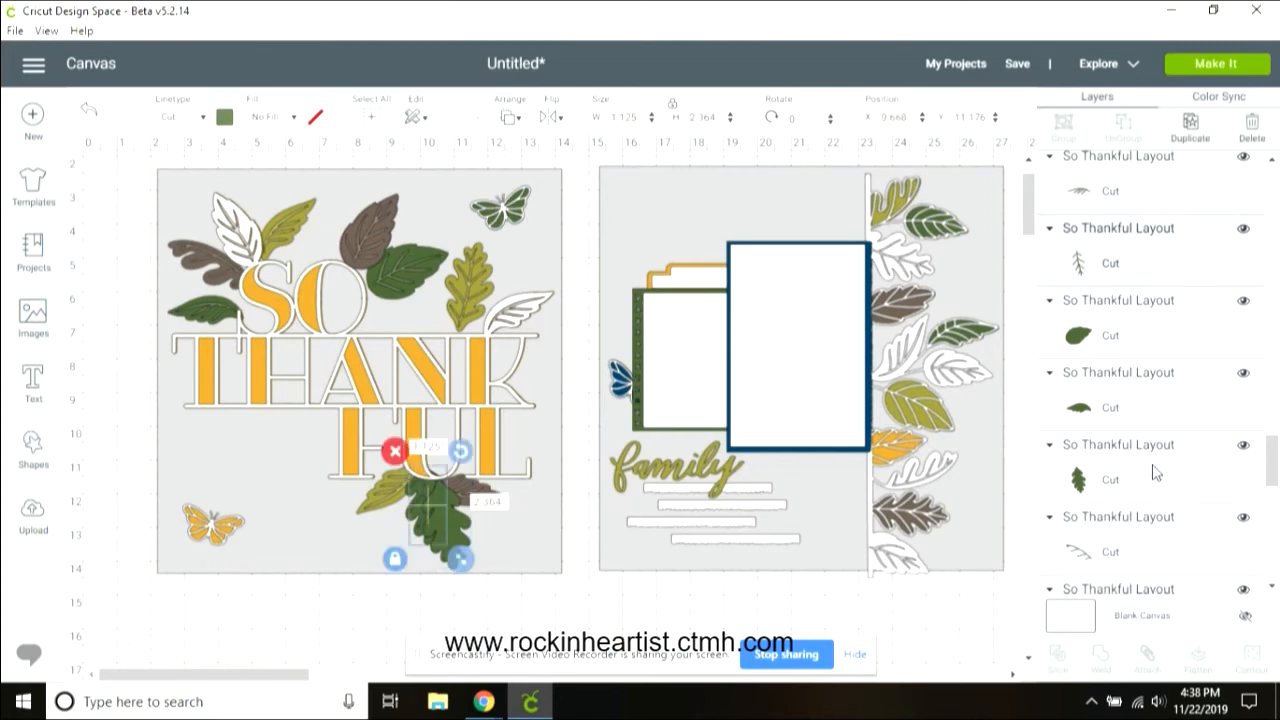
{"action": "left_click", "coordinate": [1134, 490], "text": "shift"}
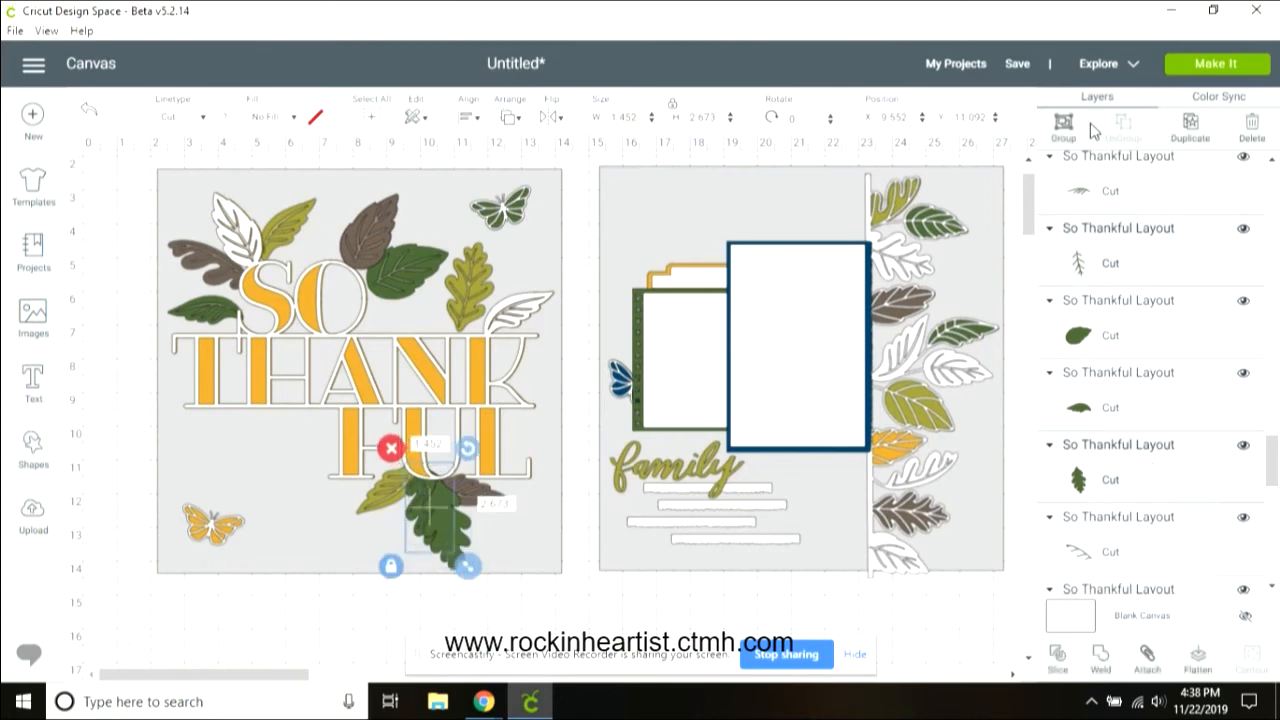
{"action": "left_click", "coordinate": [1058, 659]}
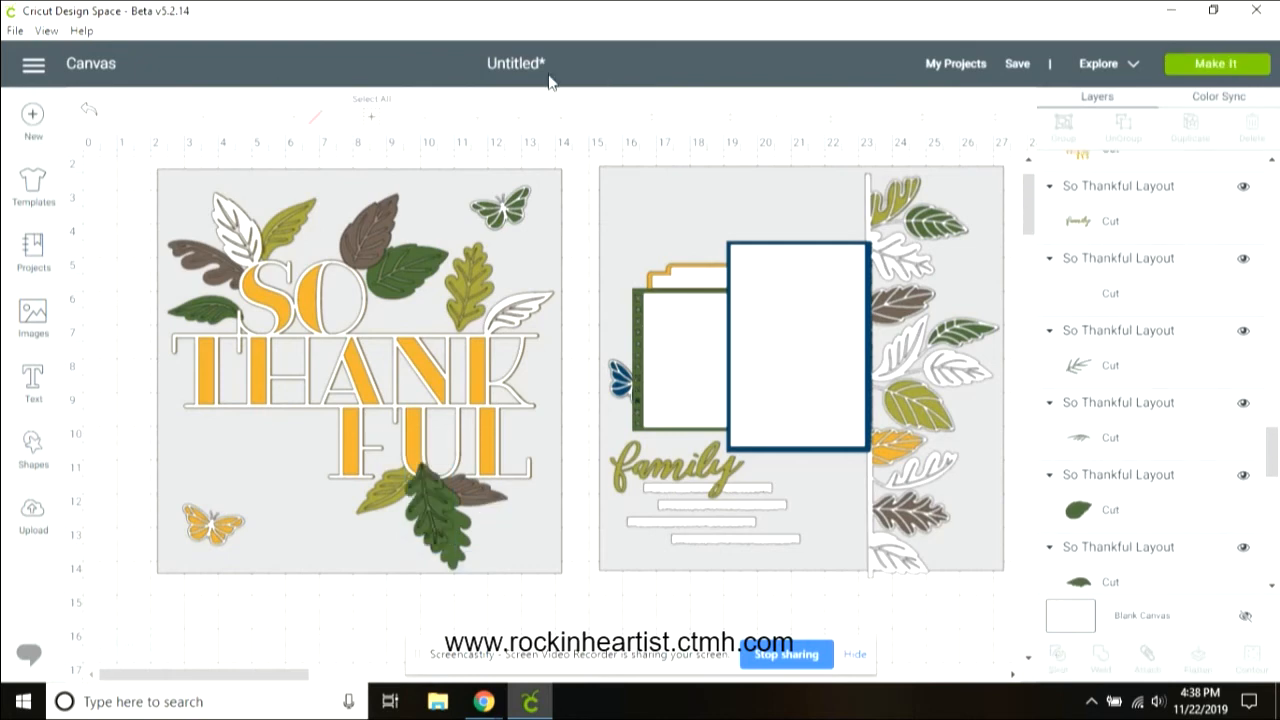
Step: Delete the unneeded vein outline piece left over from slicing the oak leaf at the bottom of the left page
{"action": "left_click", "coordinate": [432, 516]}
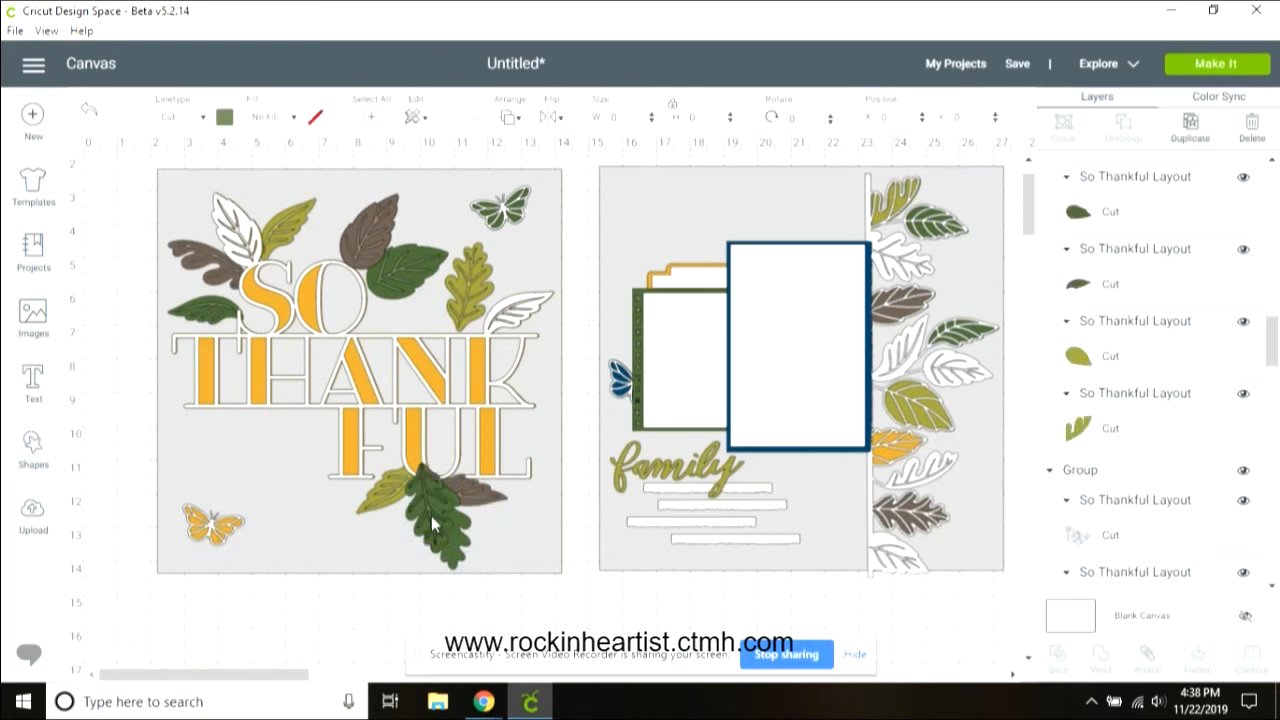
{"action": "left_click", "coordinate": [396, 453]}
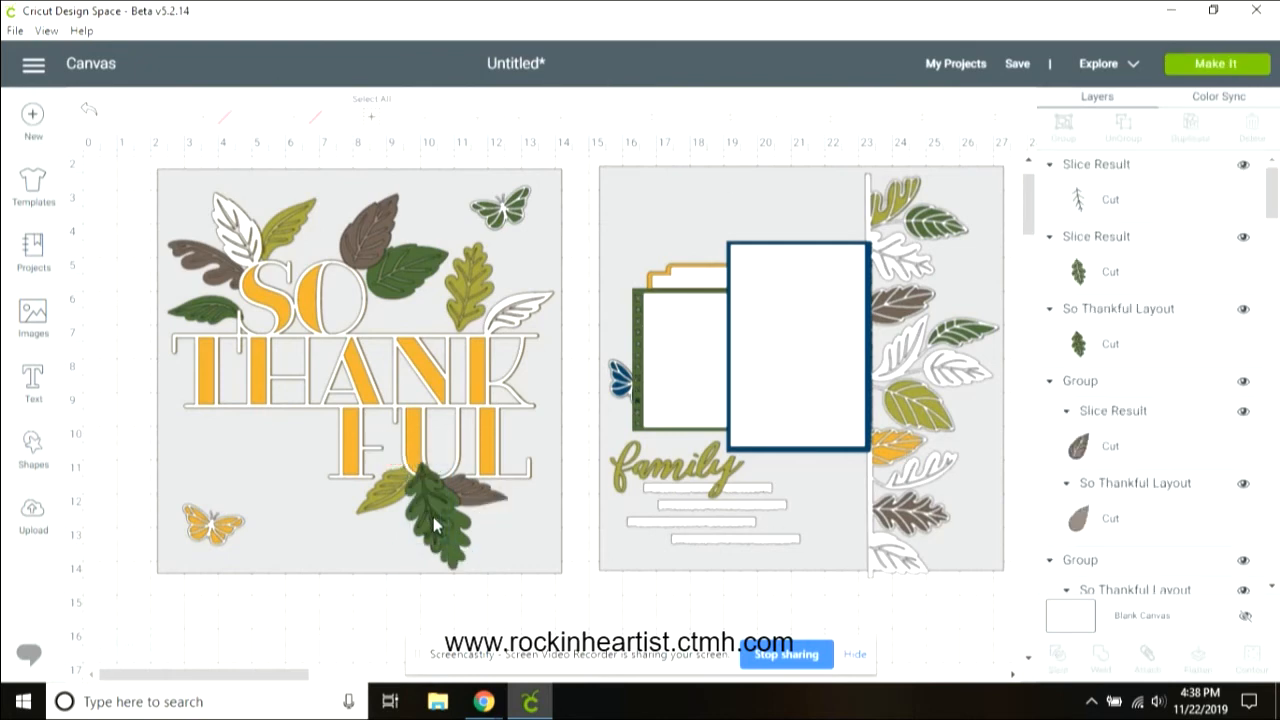
{"action": "left_click", "coordinate": [419, 506]}
{"action": "left_click", "coordinate": [388, 452]}
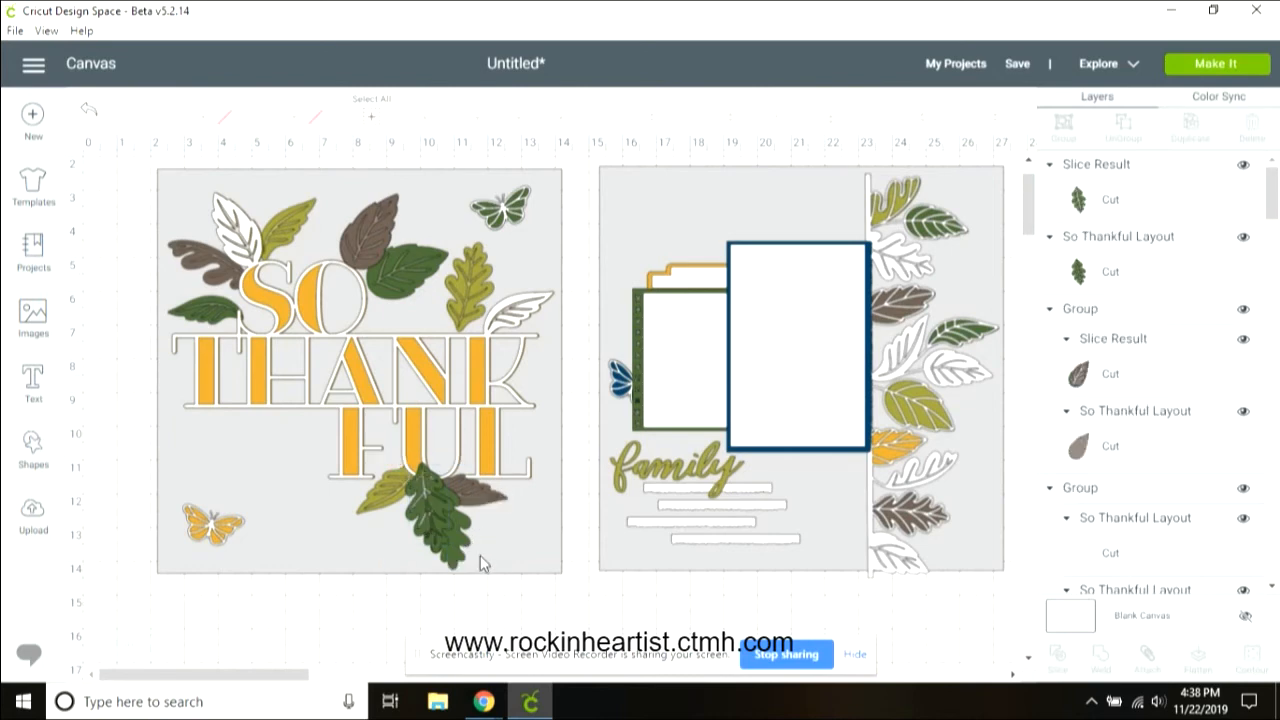
Step: Recolor the sliced oak leaf to the light sage green material color
{"action": "left_click", "coordinate": [460, 545]}
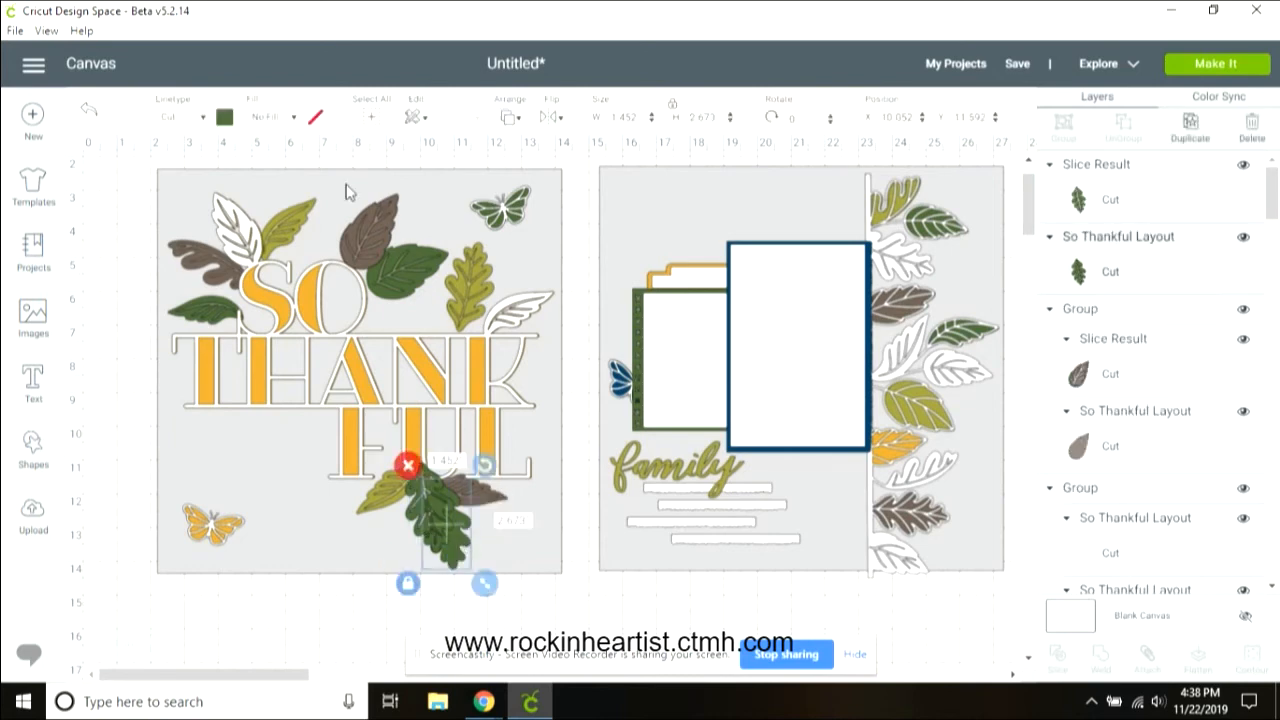
{"action": "left_click", "coordinate": [224, 118]}
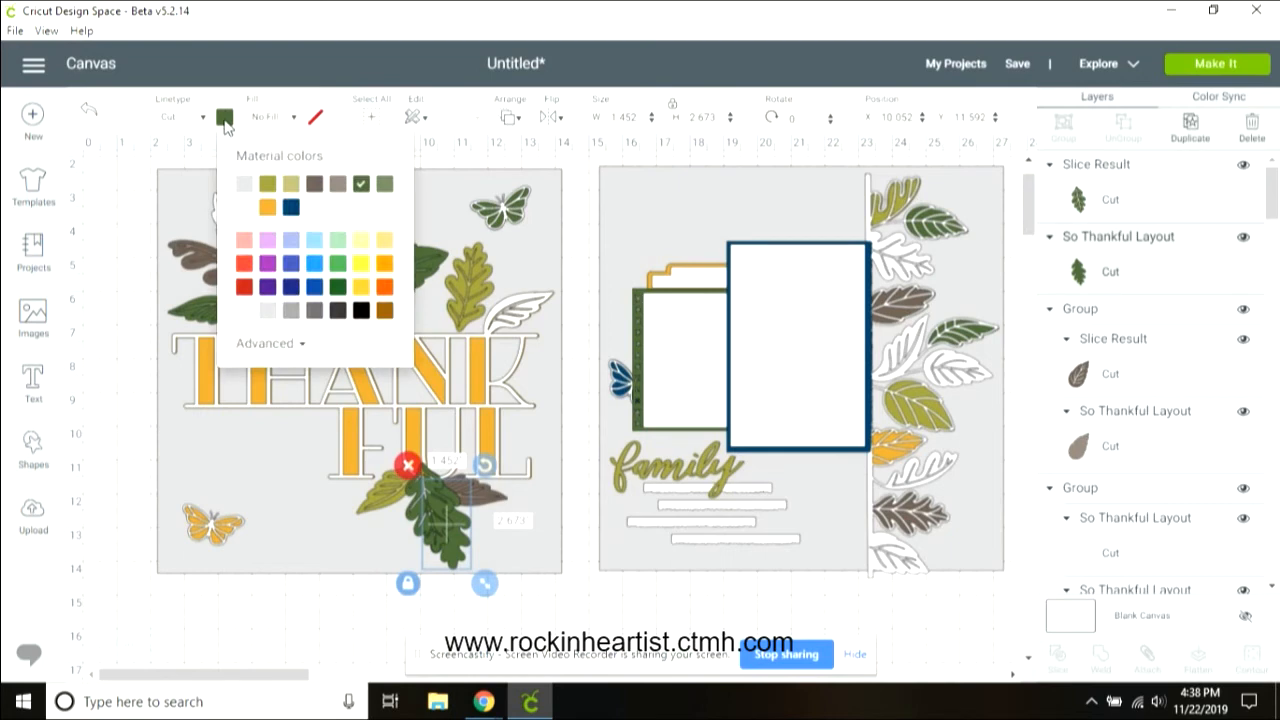
{"action": "left_click", "coordinate": [384, 184]}
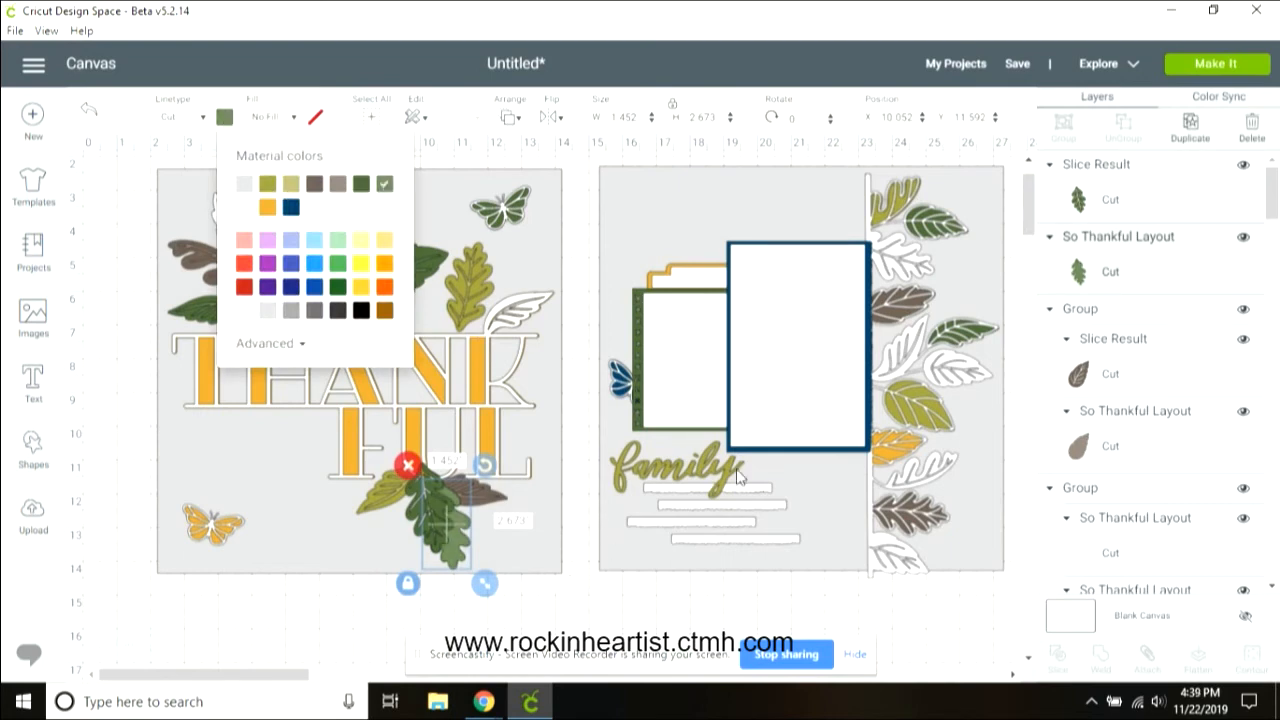
Step: Center the light green sliced oak leaf on the dark green oak leaf and group them
{"action": "left_click", "coordinate": [412, 519], "text": "shift"}
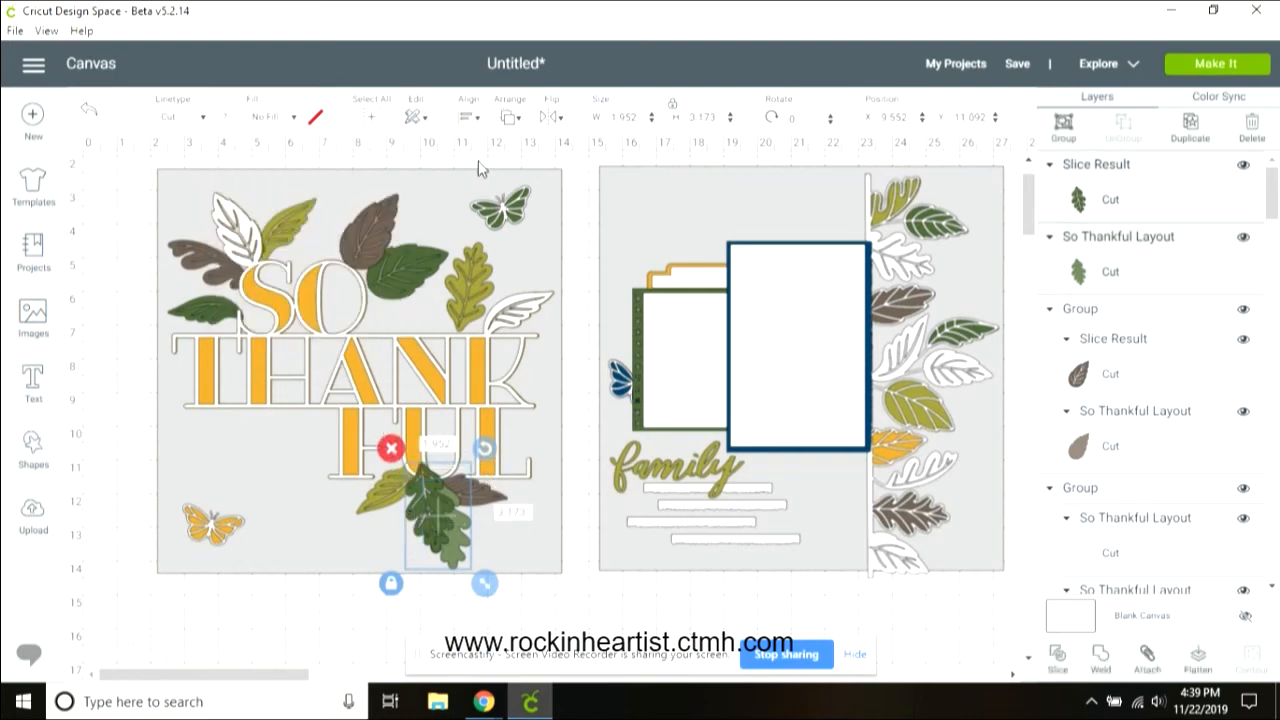
{"action": "left_click", "coordinate": [464, 119]}
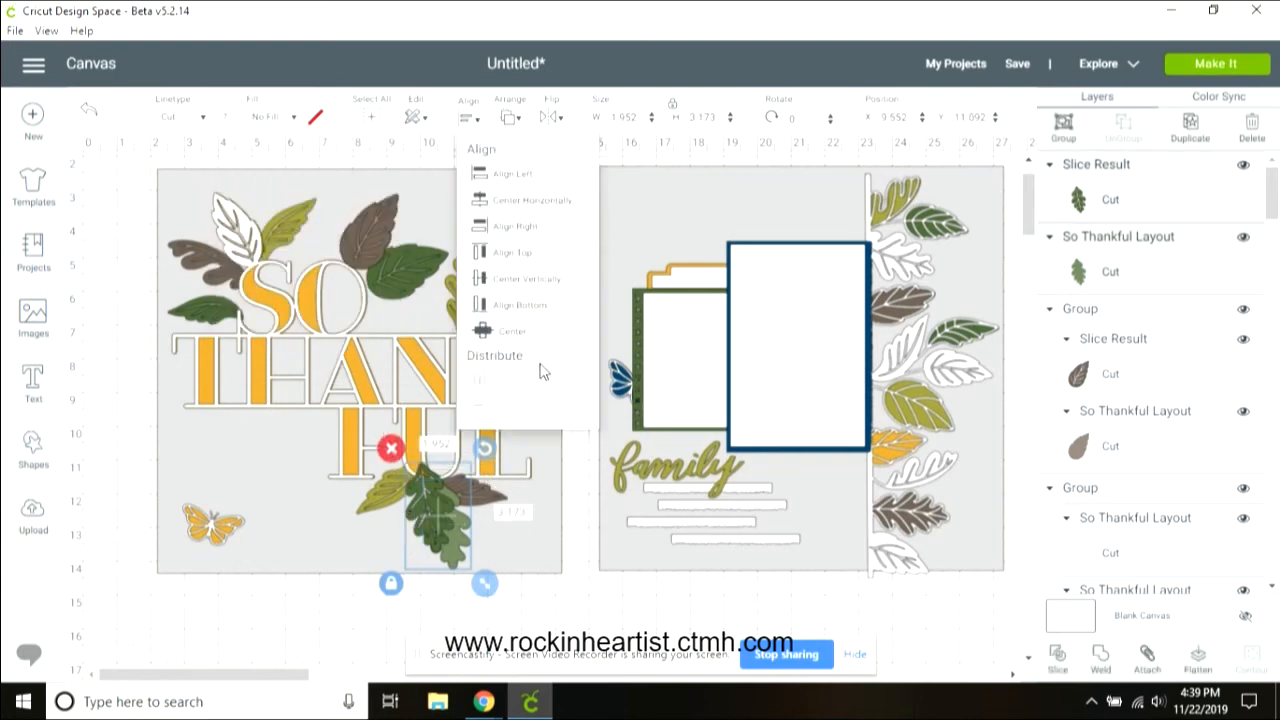
{"action": "left_click", "coordinate": [522, 338]}
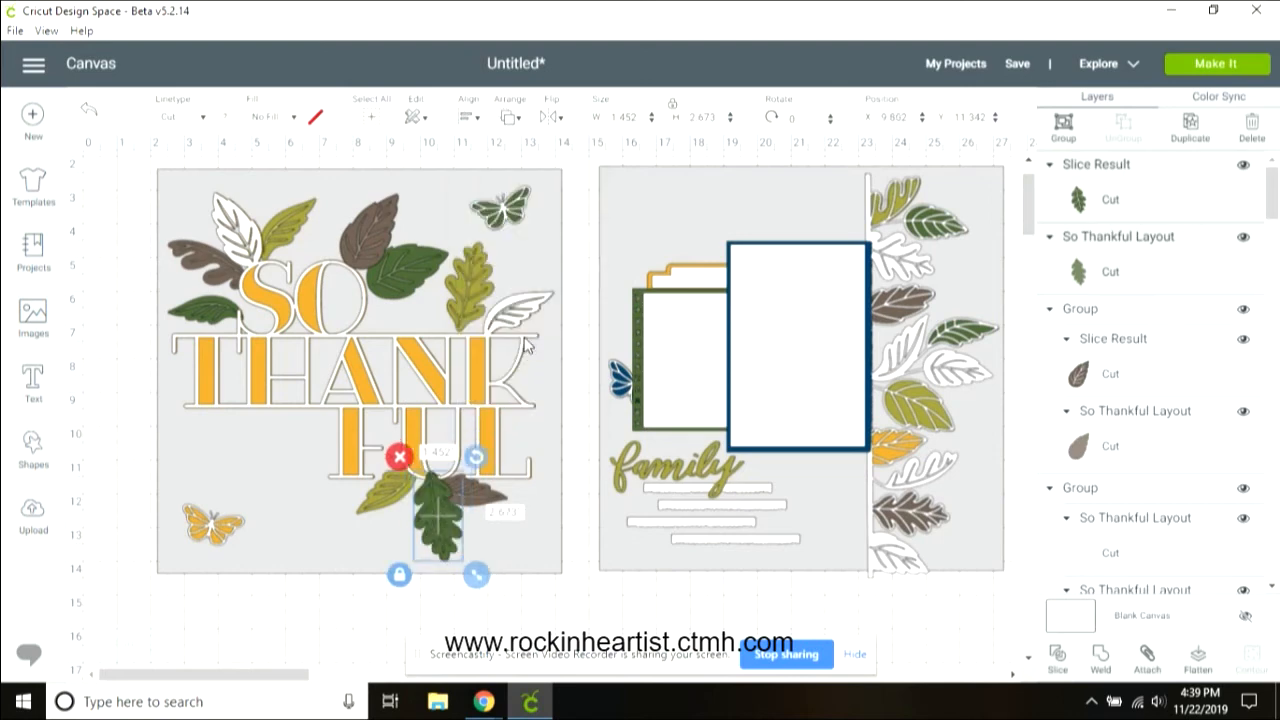
{"action": "left_click", "coordinate": [1063, 128]}
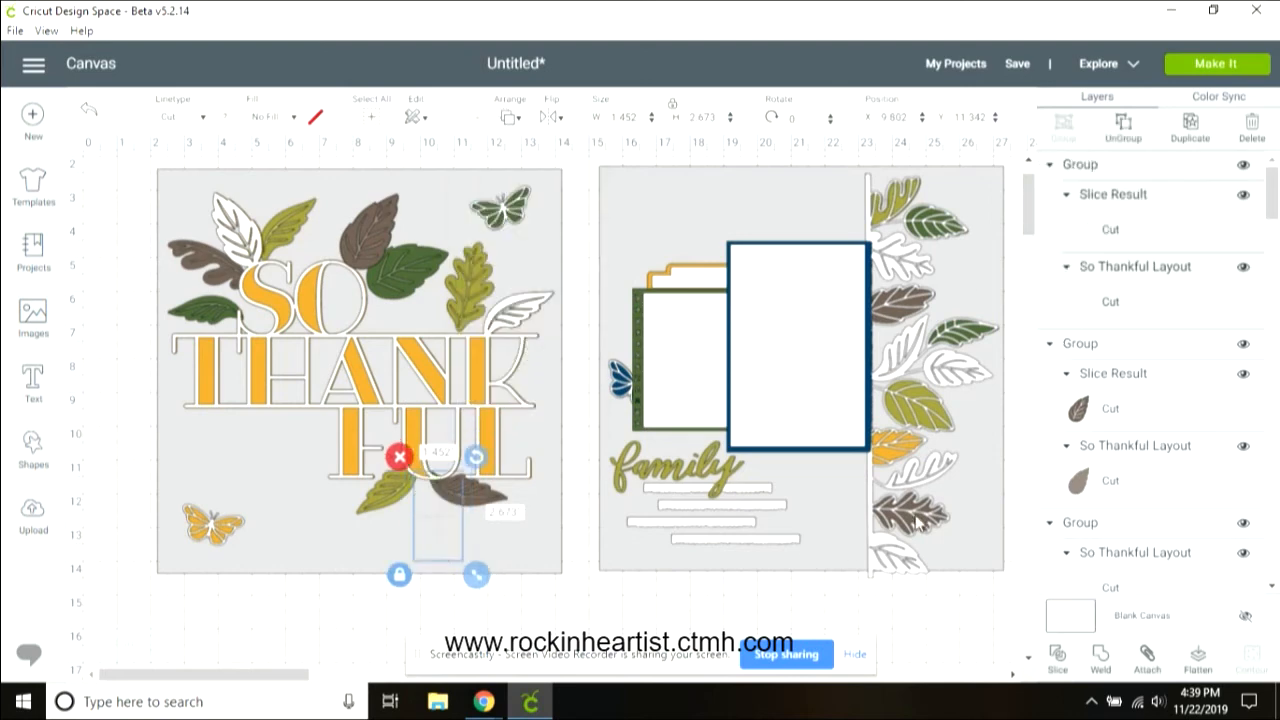
Step: Duplicate the dark green leaf beside "SO" and slice its vein outline from the copy
{"action": "left_click_drag", "start_coordinate": [1273, 205], "coordinate": [1275, 320]}
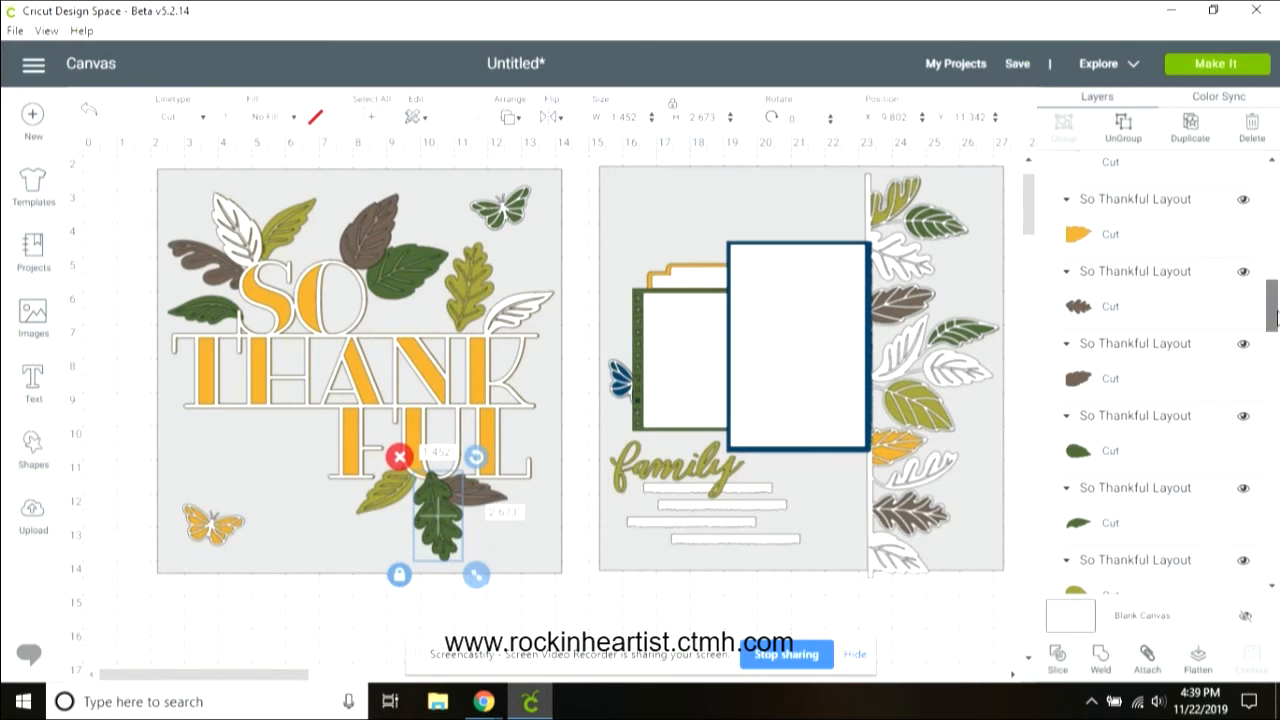
{"action": "left_click_drag", "start_coordinate": [1276, 318], "coordinate": [1275, 468]}
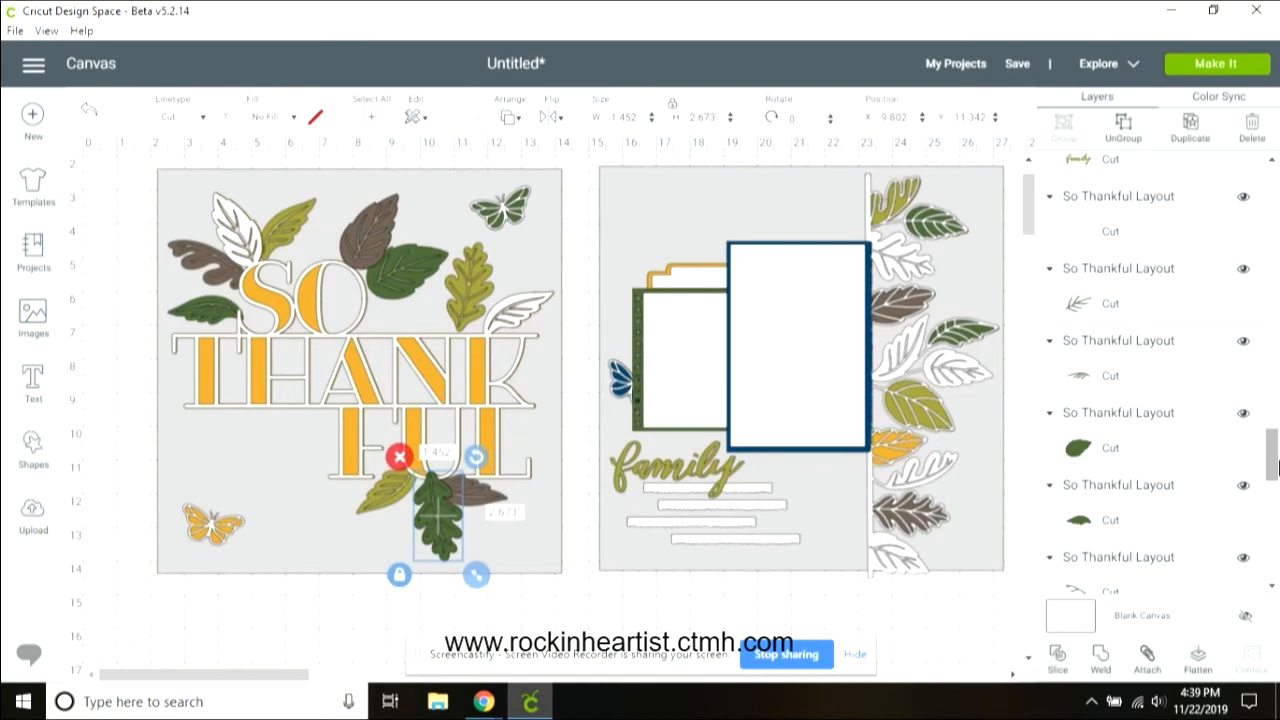
{"action": "left_click", "coordinate": [1155, 447]}
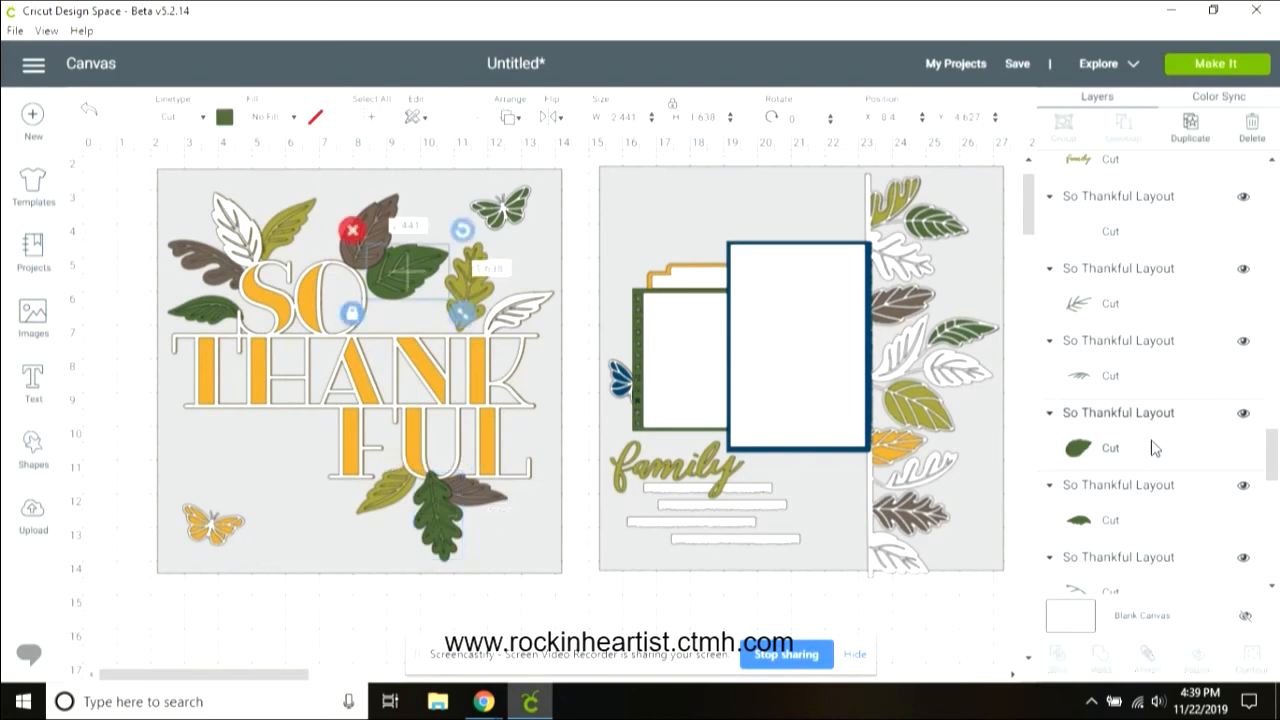
{"action": "left_click", "coordinate": [1155, 302]}
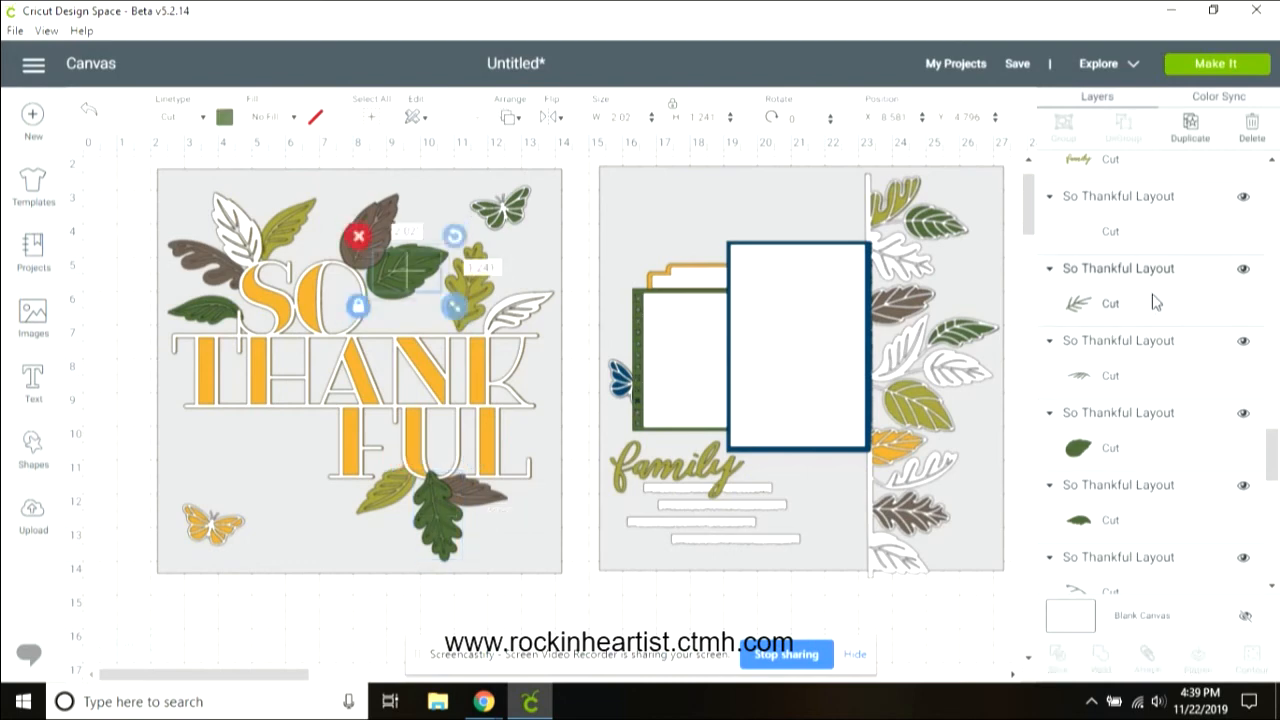
{"action": "left_click", "coordinate": [1176, 449]}
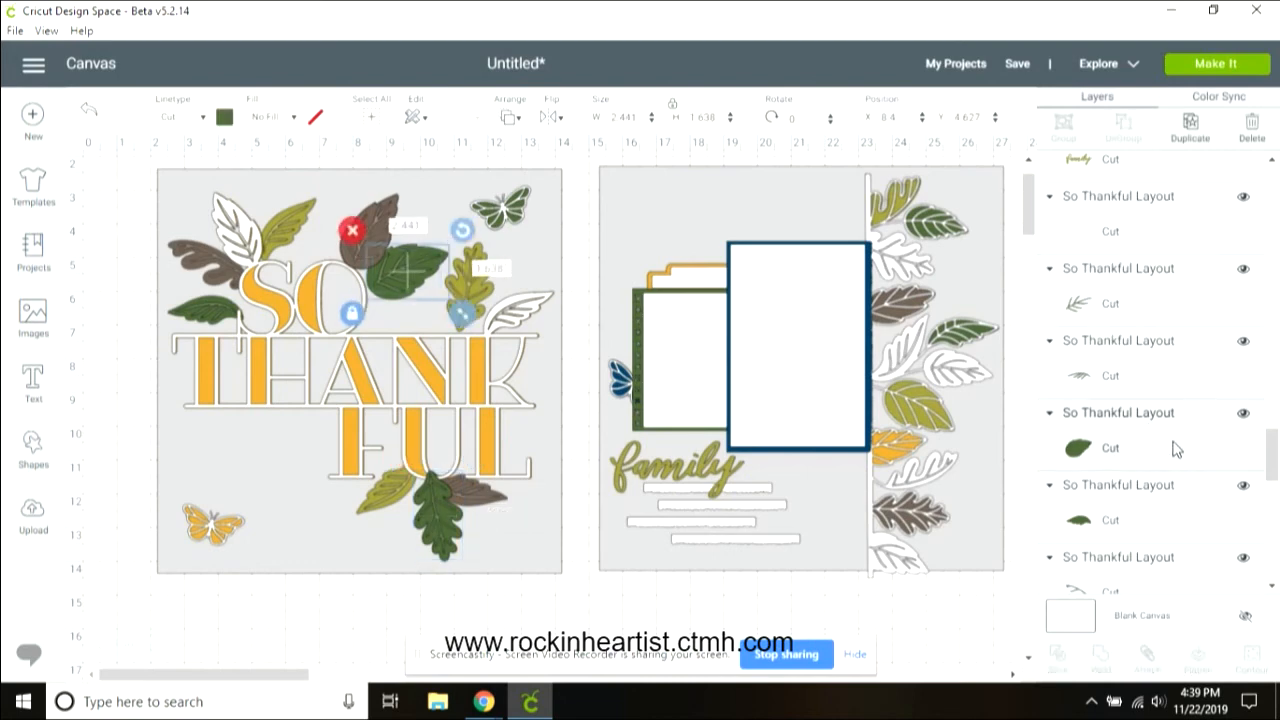
{"action": "left_click", "coordinate": [1189, 126]}
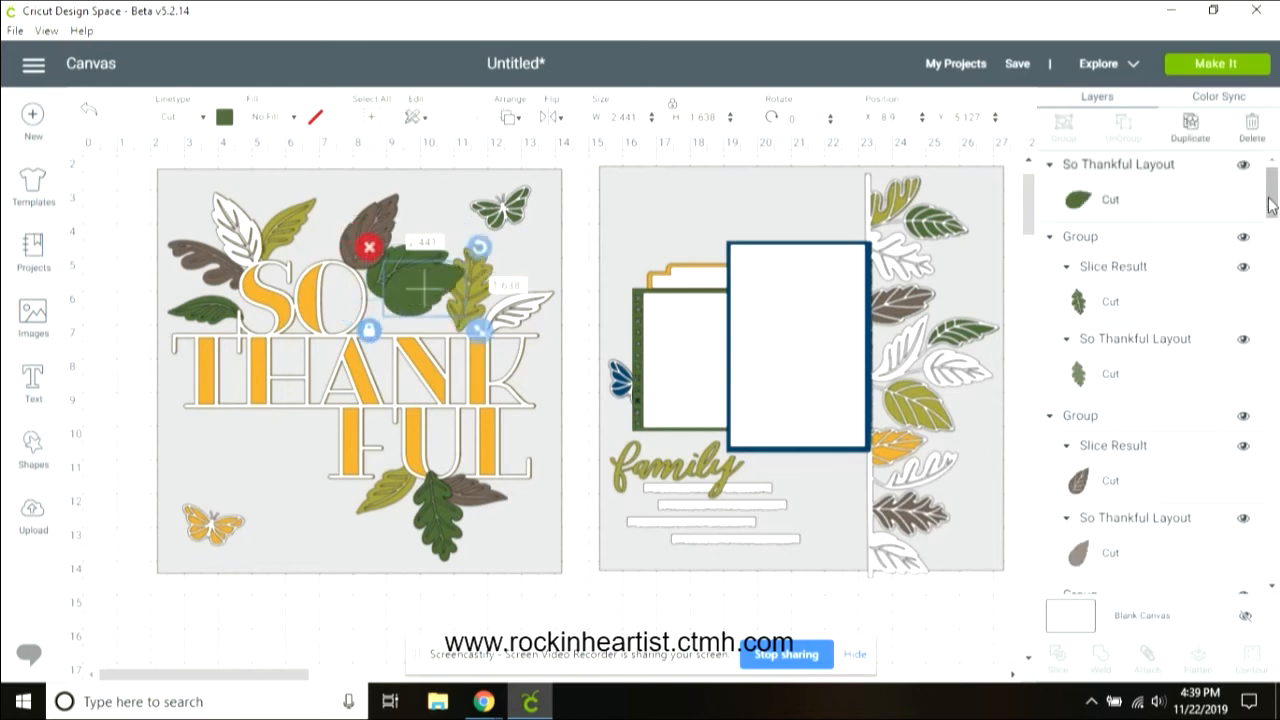
{"action": "left_click_drag", "start_coordinate": [1273, 192], "coordinate": [1276, 462]}
{"action": "left_click", "coordinate": [1162, 430]}
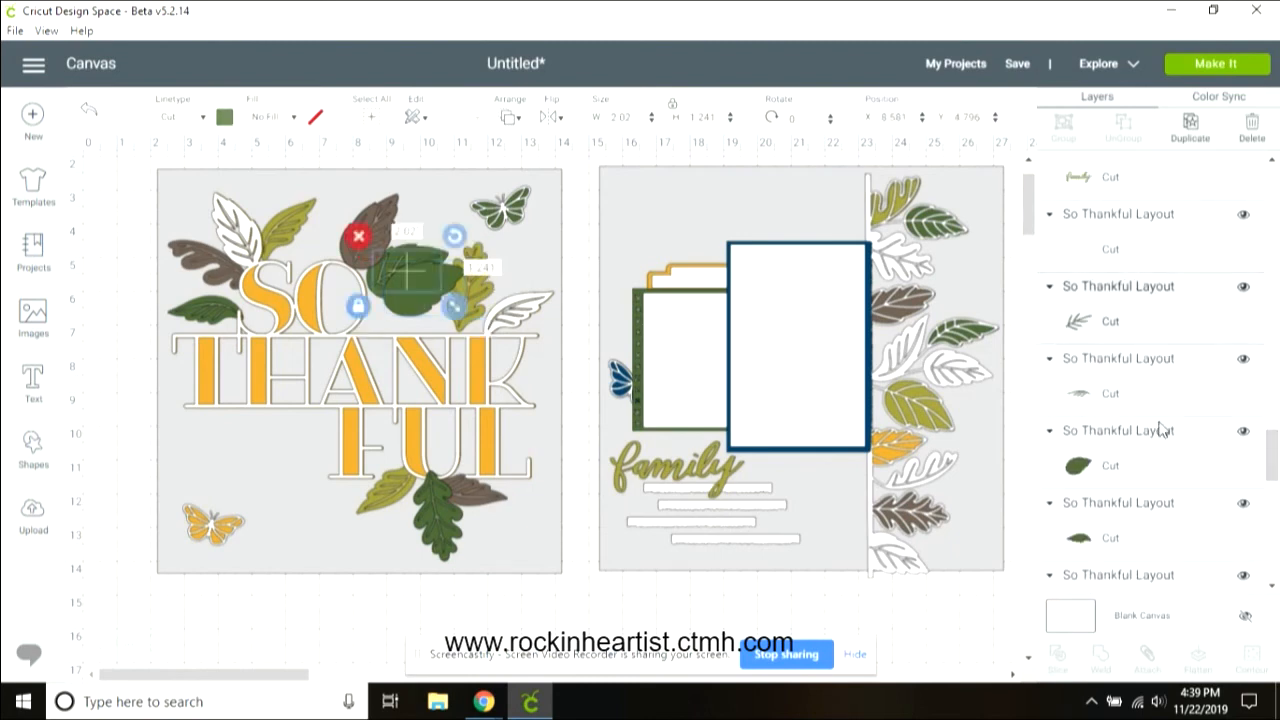
{"action": "left_click", "coordinate": [1146, 465], "text": "shift"}
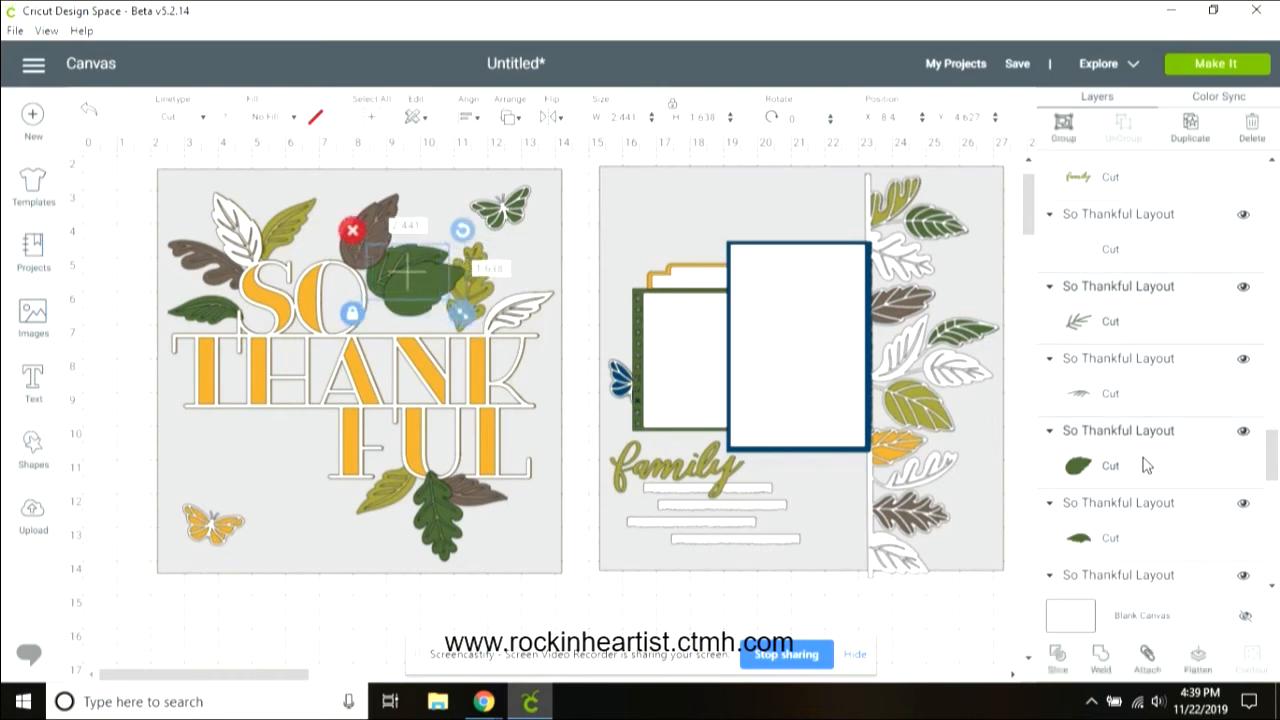
{"action": "left_click", "coordinate": [1056, 662]}
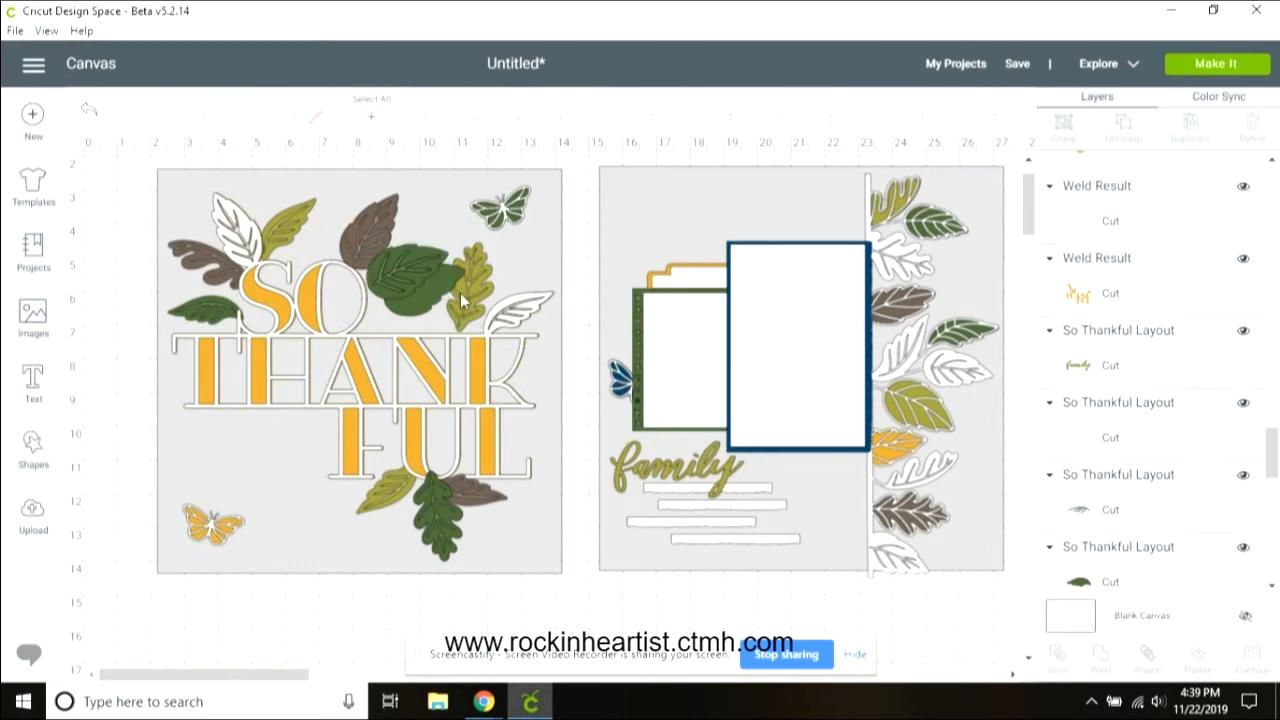
Step: Delete the two unneeded vein slice pieces from that leaf
{"action": "left_click", "coordinate": [418, 263]}
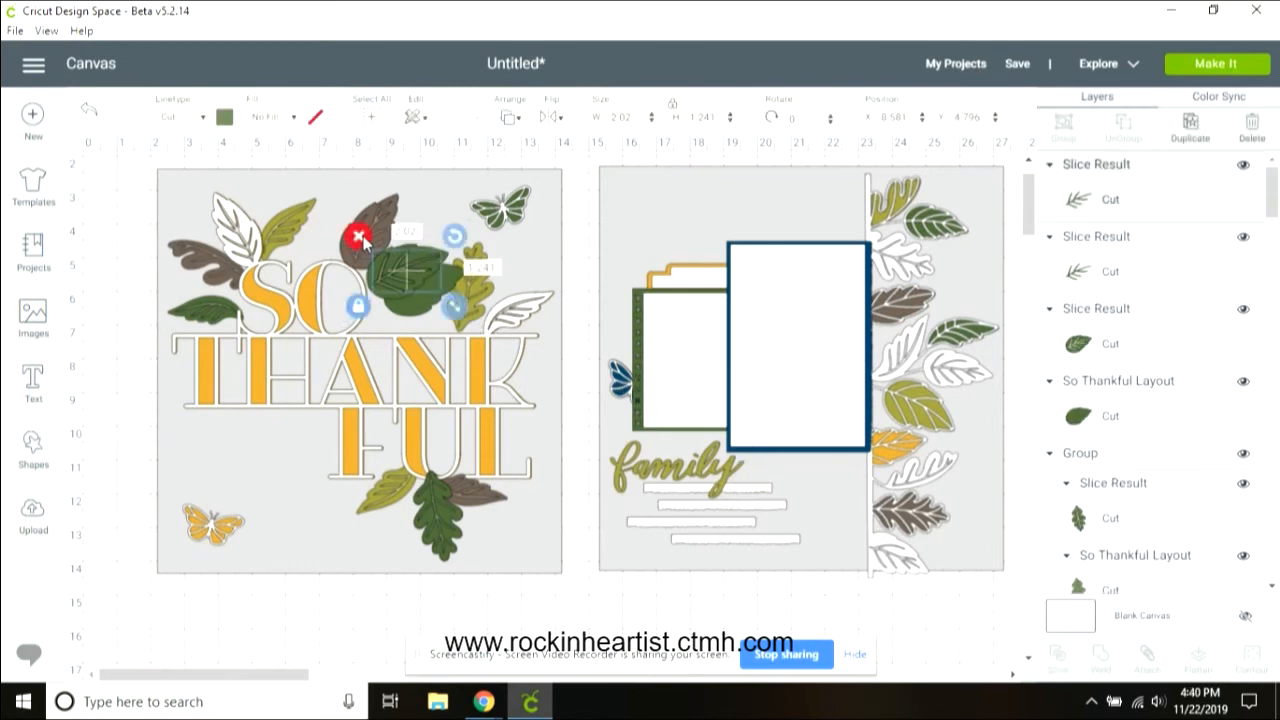
{"action": "left_click", "coordinate": [360, 238]}
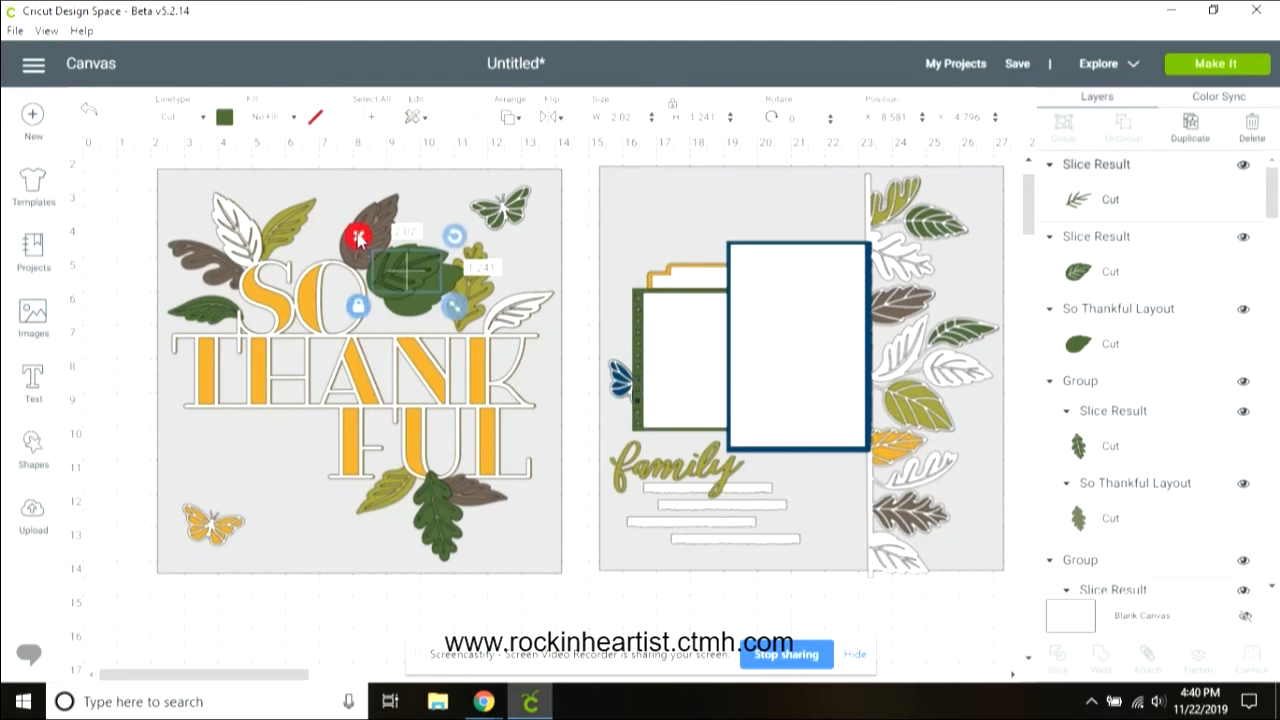
{"action": "left_click", "coordinate": [358, 238]}
{"action": "left_click", "coordinate": [418, 307]}
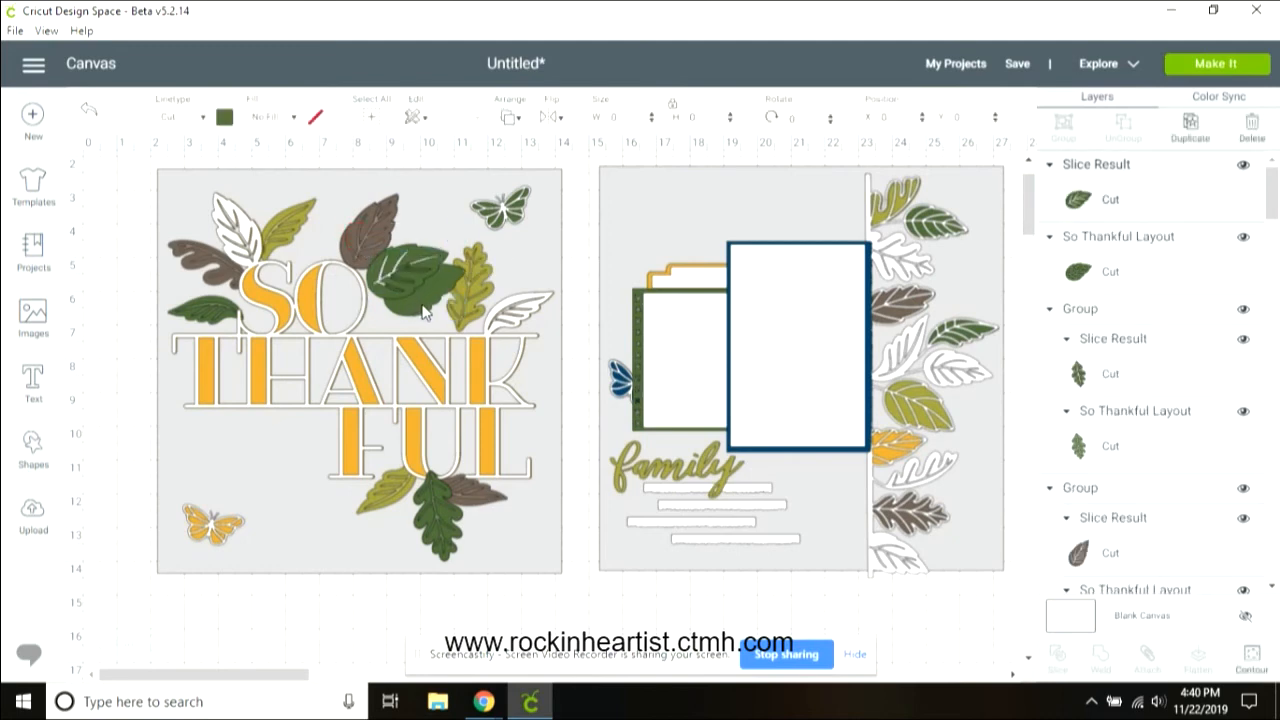
Step: Recolor the sliced leaf beside "SO" to the light sage green material color
{"action": "left_click", "coordinate": [422, 305]}
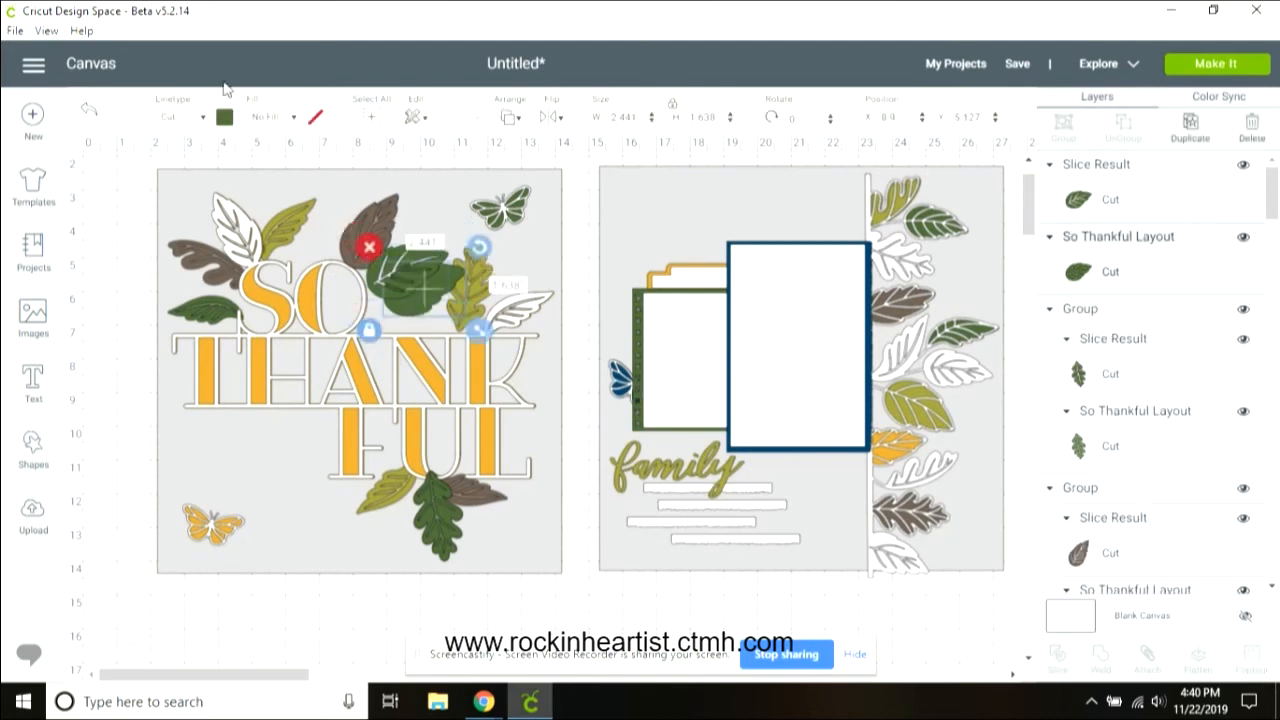
{"action": "left_click", "coordinate": [225, 118]}
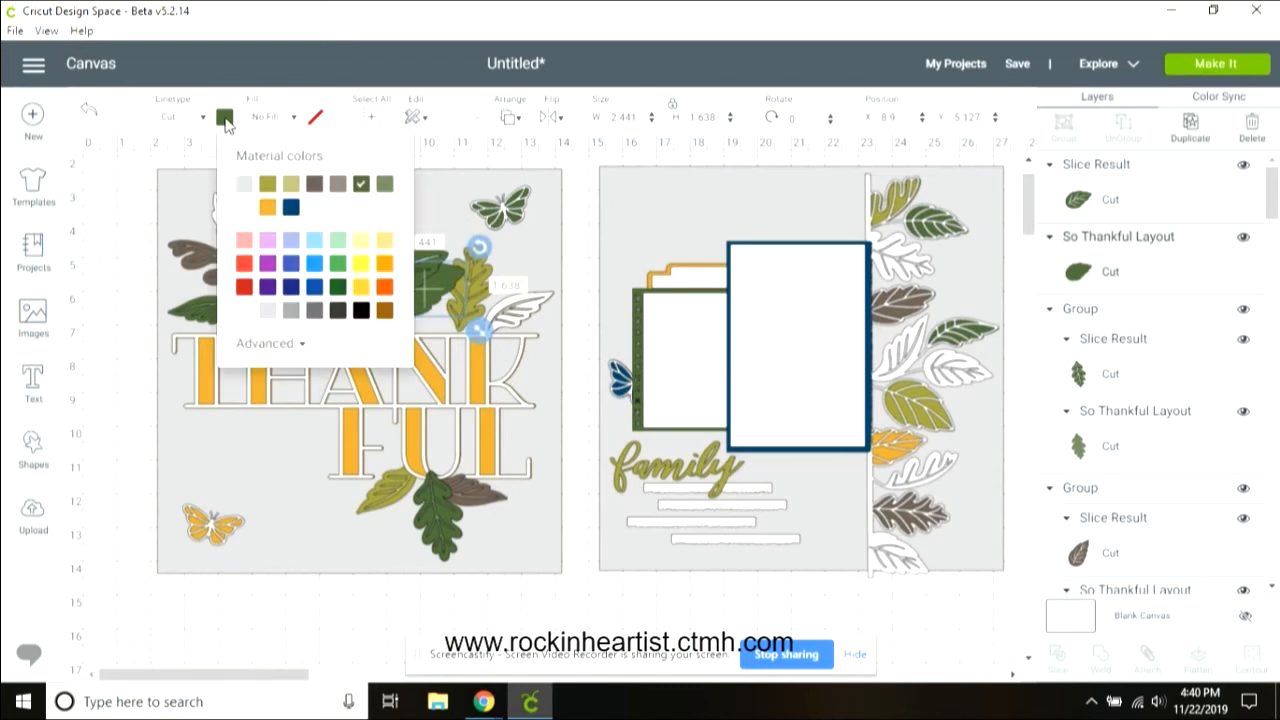
{"action": "left_click", "coordinate": [385, 186]}
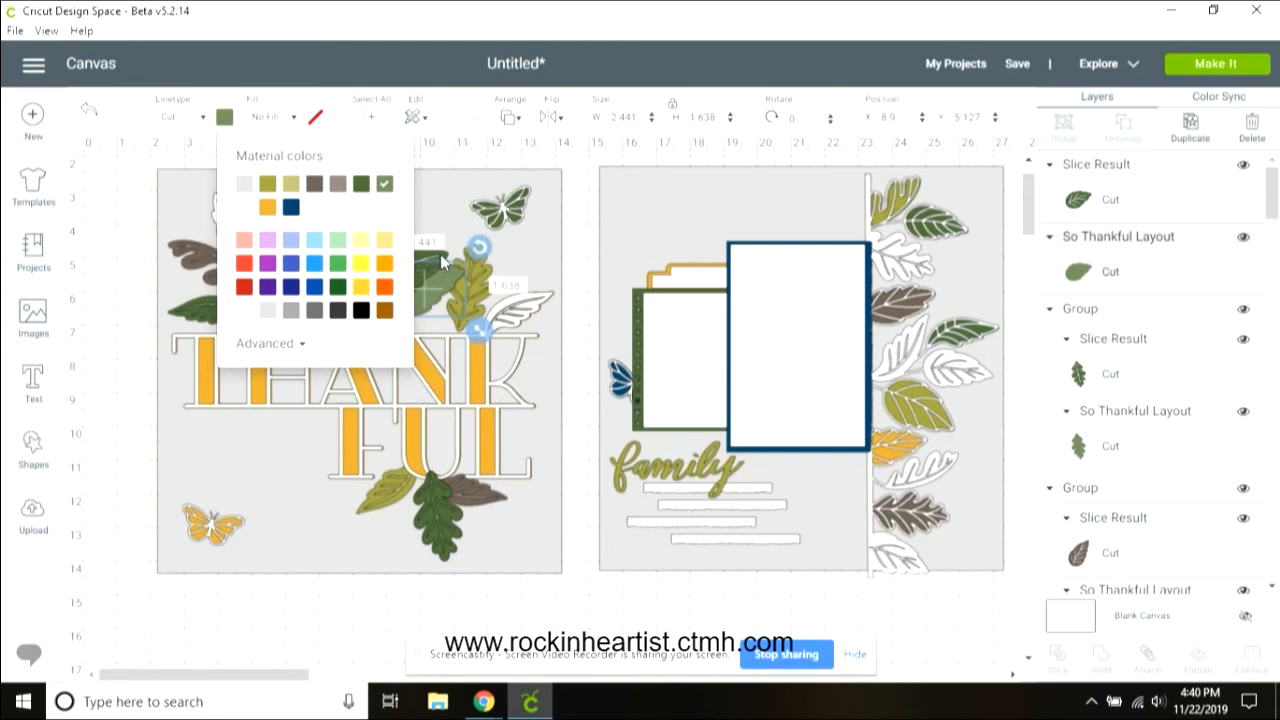
Step: Center the sliced leaf on the dark green leaf, group them, and nudge the group slightly up and left
{"action": "left_click", "coordinate": [440, 254]}
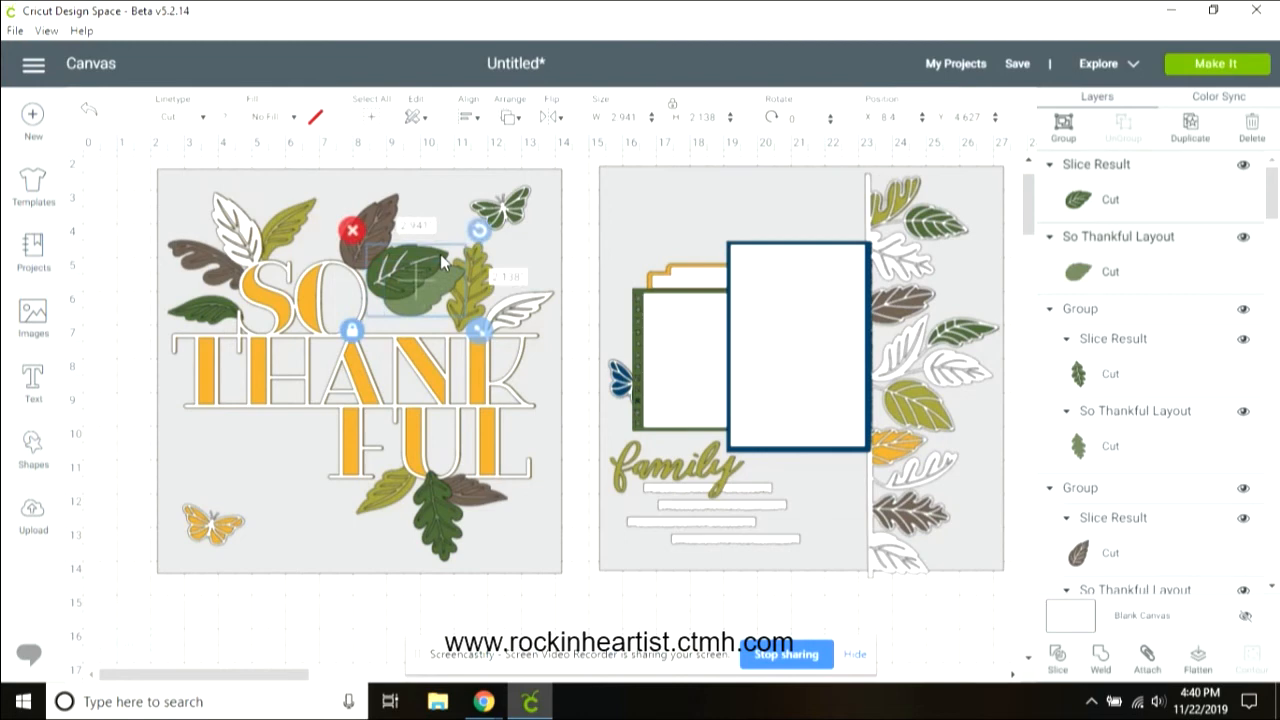
{"action": "left_click", "coordinate": [468, 117]}
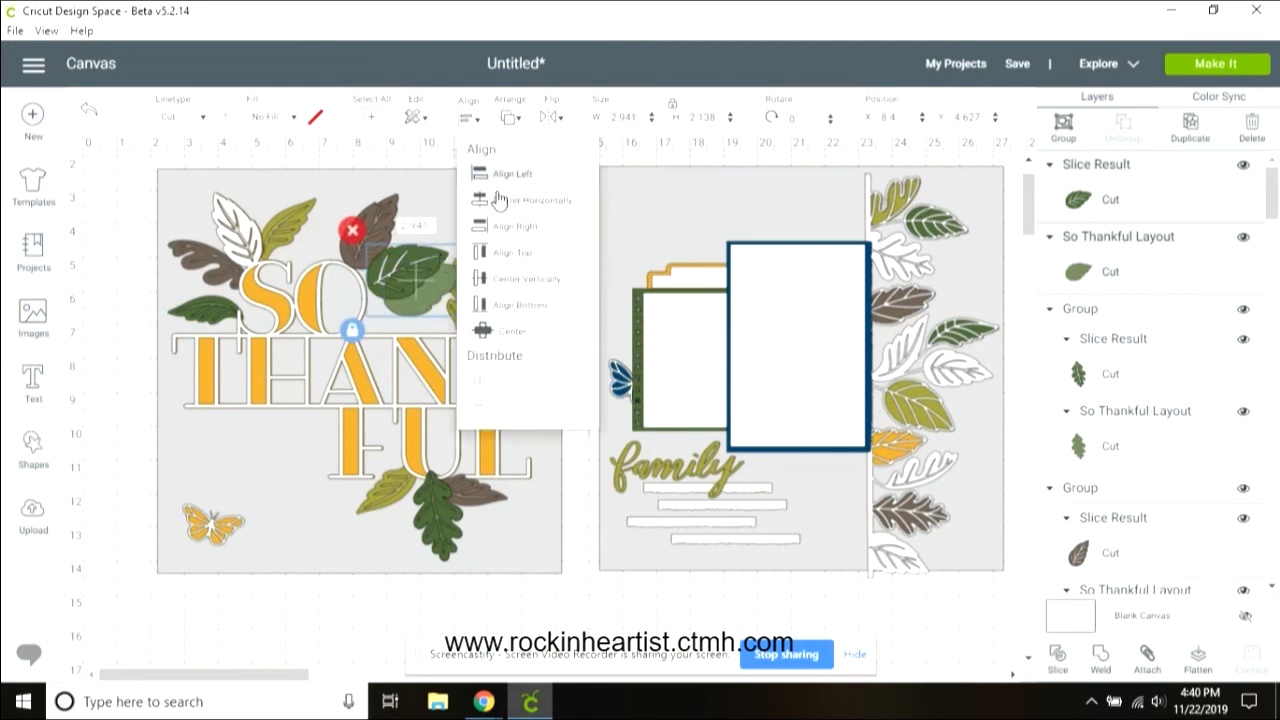
{"action": "left_click", "coordinate": [510, 331]}
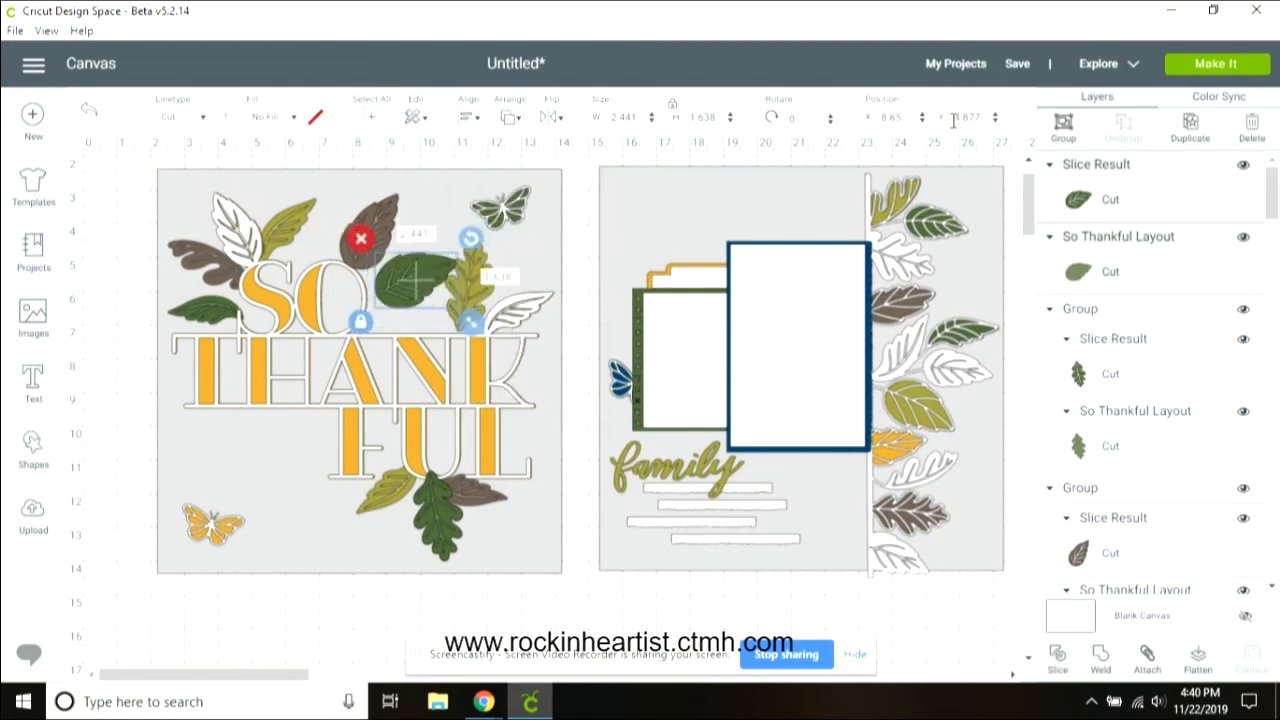
{"action": "left_click", "coordinate": [1063, 122]}
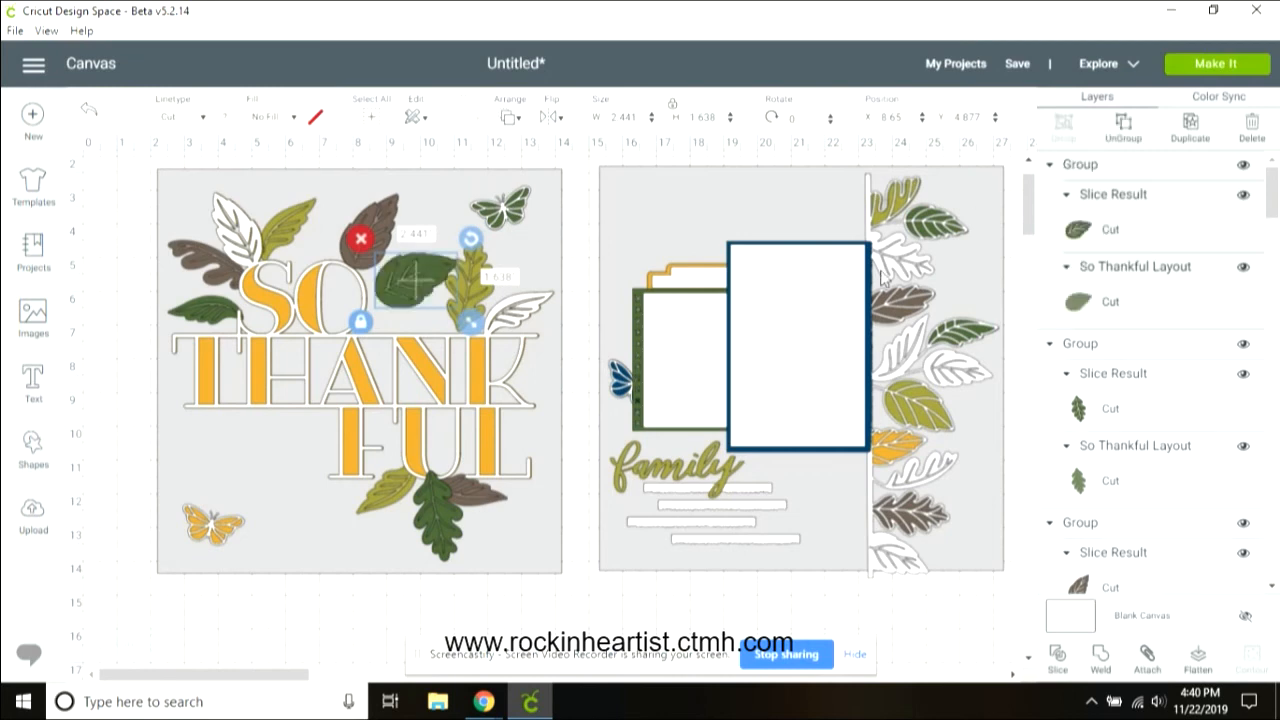
{"action": "left_click_drag", "start_coordinate": [412, 285], "coordinate": [398, 268]}
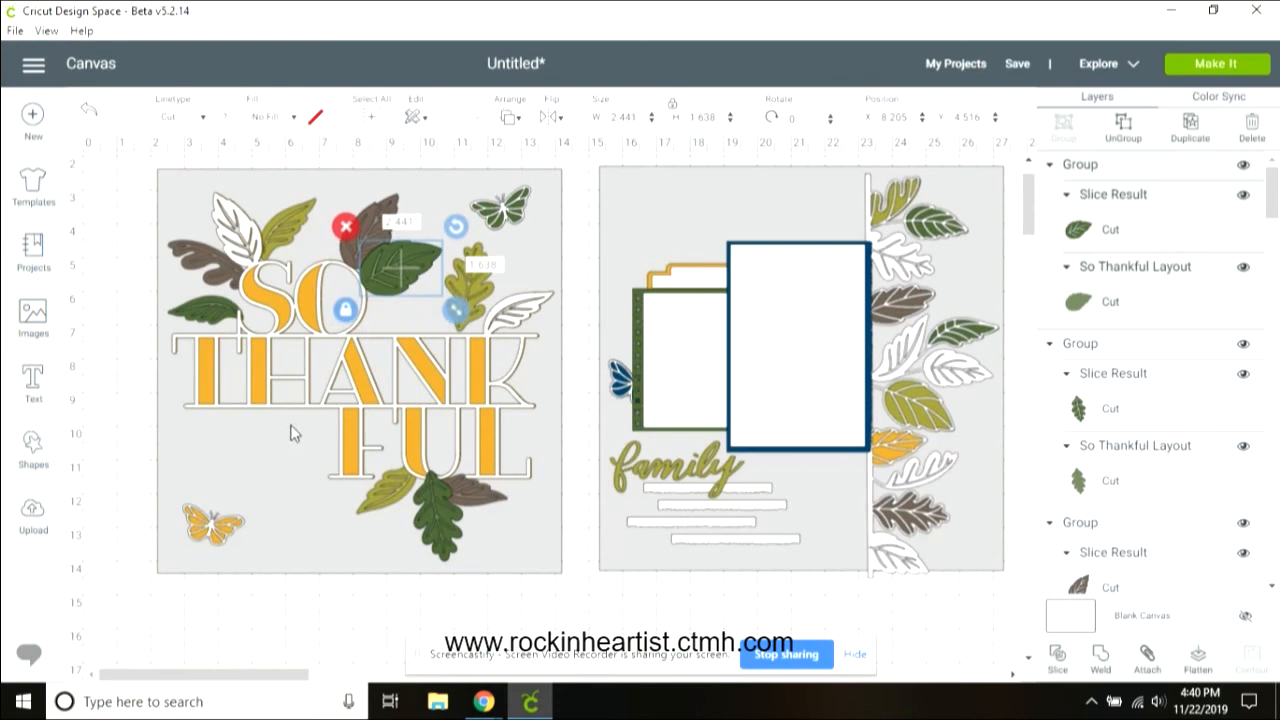
Step: Hide the left page's 12 by 12 background square
{"action": "scroll", "coordinate": [1186, 386], "scroll_direction": "down", "scroll_amount": 18}
{"action": "left_click", "coordinate": [1184, 380]}
{"action": "scroll", "coordinate": [1245, 455], "scroll_direction": "down", "scroll_amount": 1}
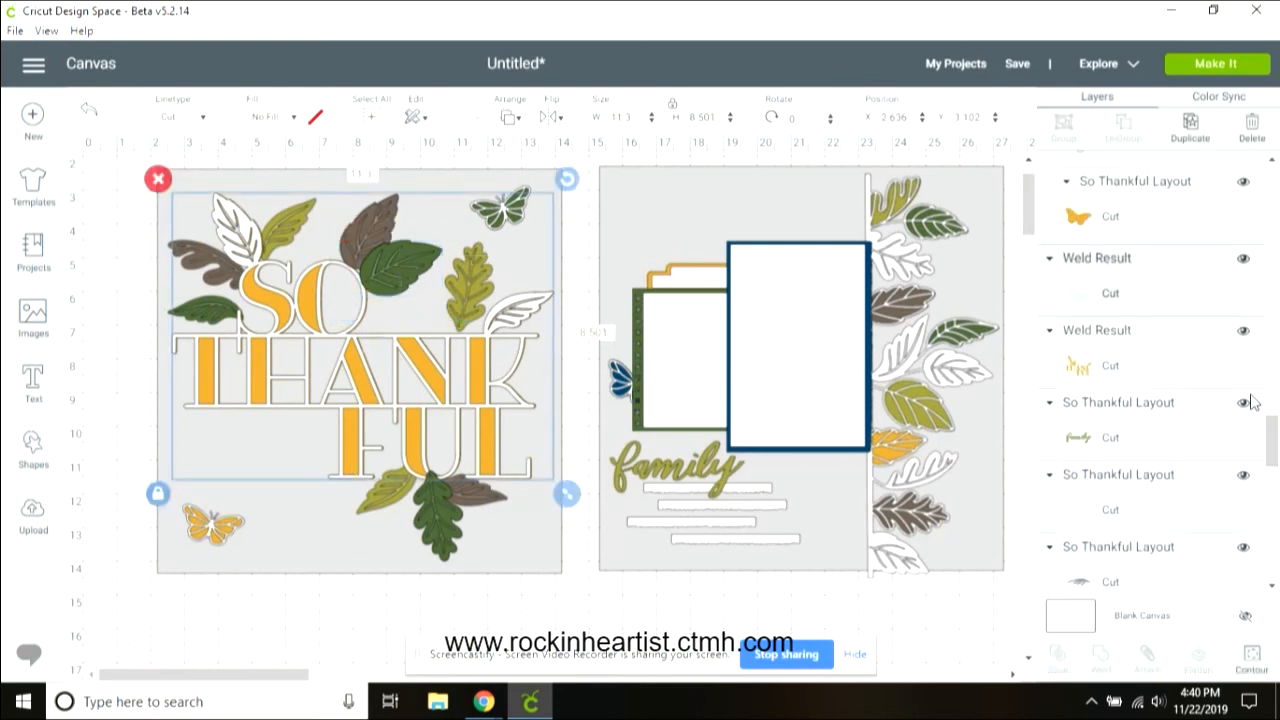
{"action": "left_click", "coordinate": [1120, 494]}
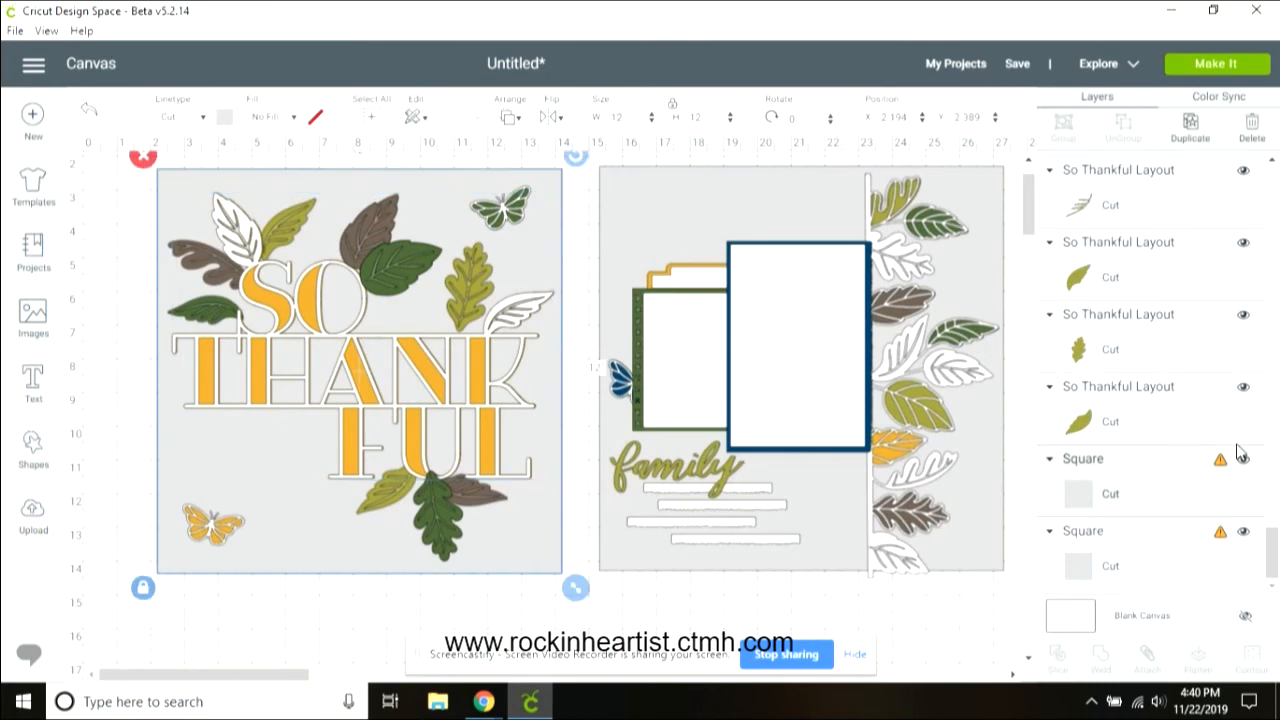
{"action": "left_click", "coordinate": [1243, 460]}
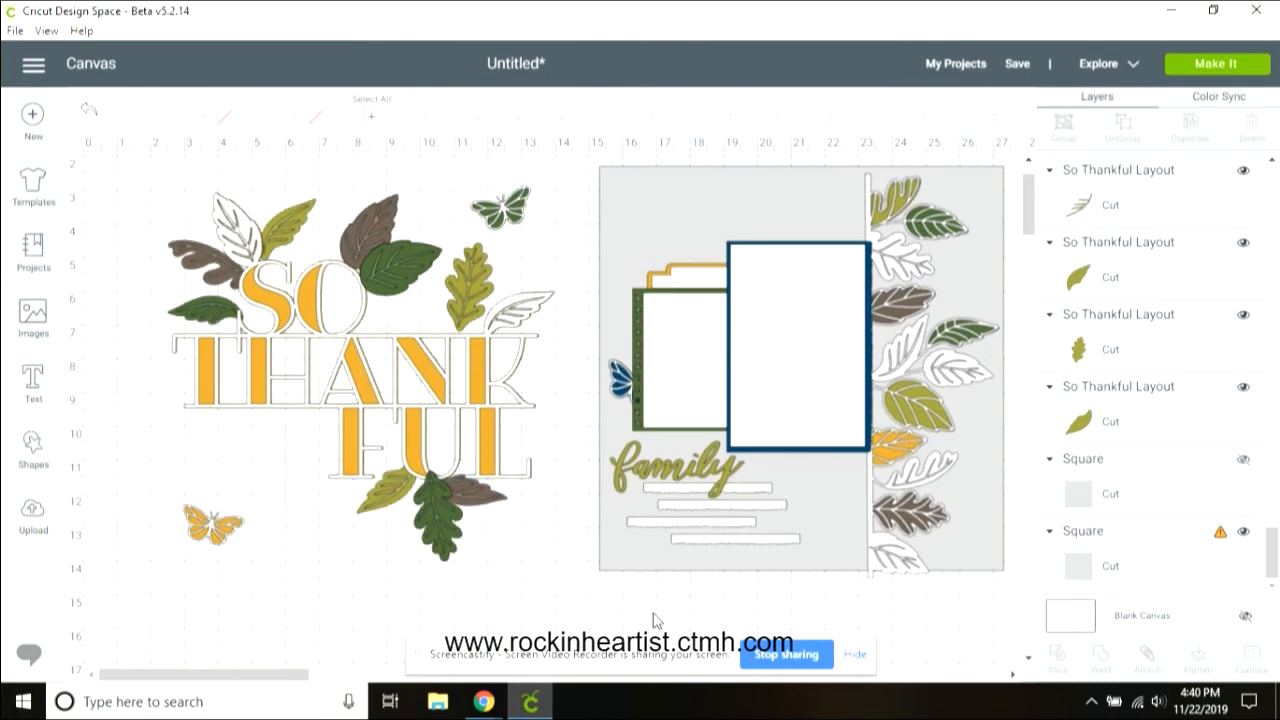
Step: Move the green butterfly onto the right page above the photo mats
{"action": "left_click_drag", "start_coordinate": [503, 210], "coordinate": [752, 215]}
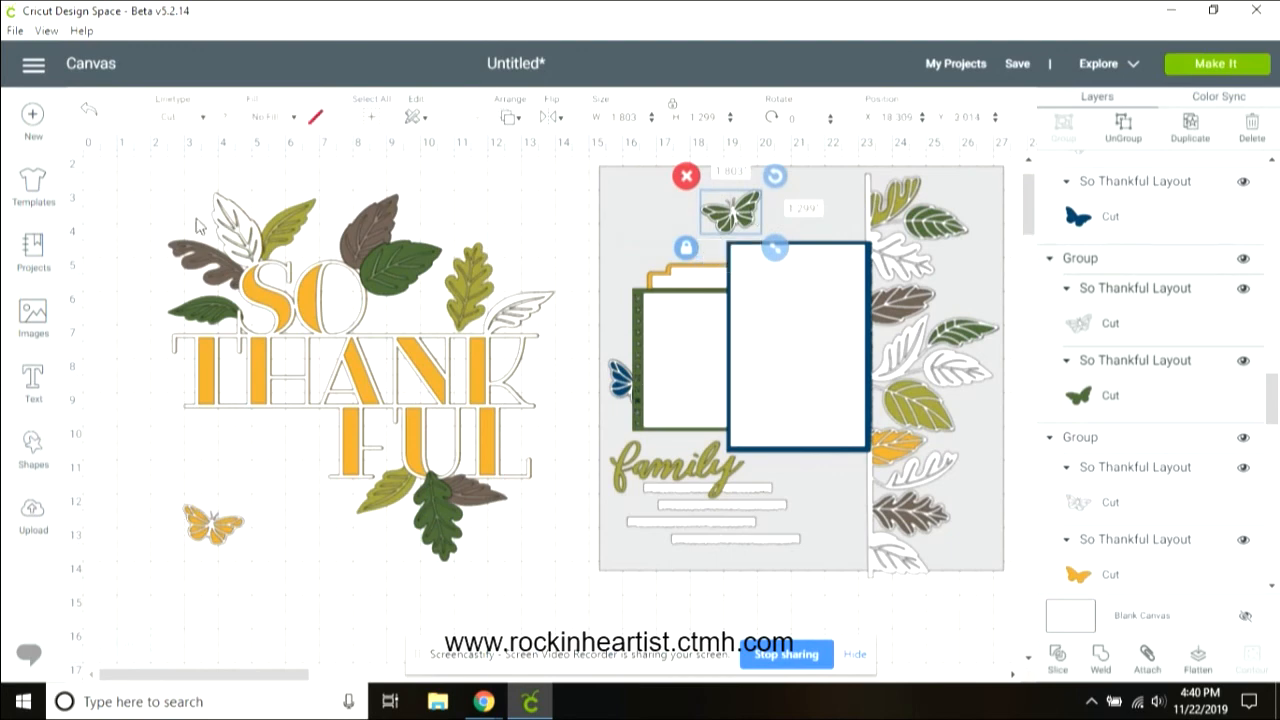
Step: Select the So Thankful title cluster and scale it down to about 7.1 by 6.8 inches
{"action": "left_click_drag", "start_coordinate": [165, 185], "coordinate": [531, 490]}
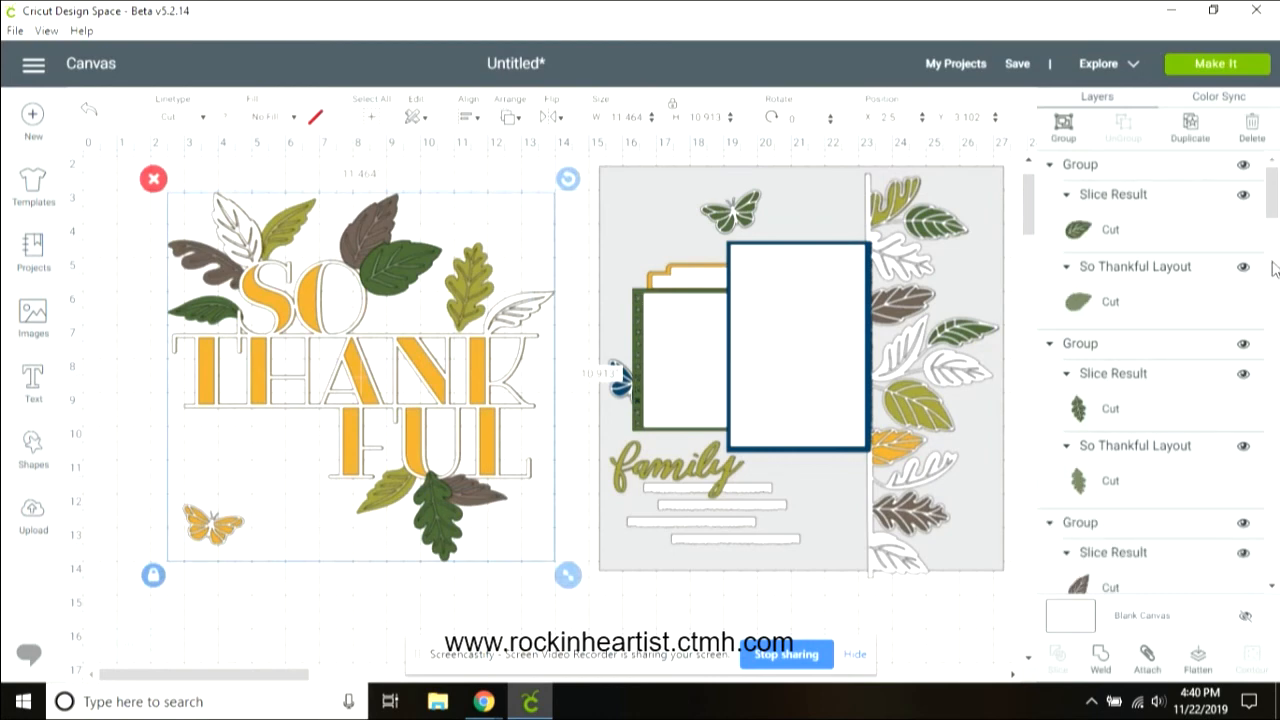
{"action": "scroll", "coordinate": [1273, 268], "scroll_direction": "down", "scroll_amount": 5}
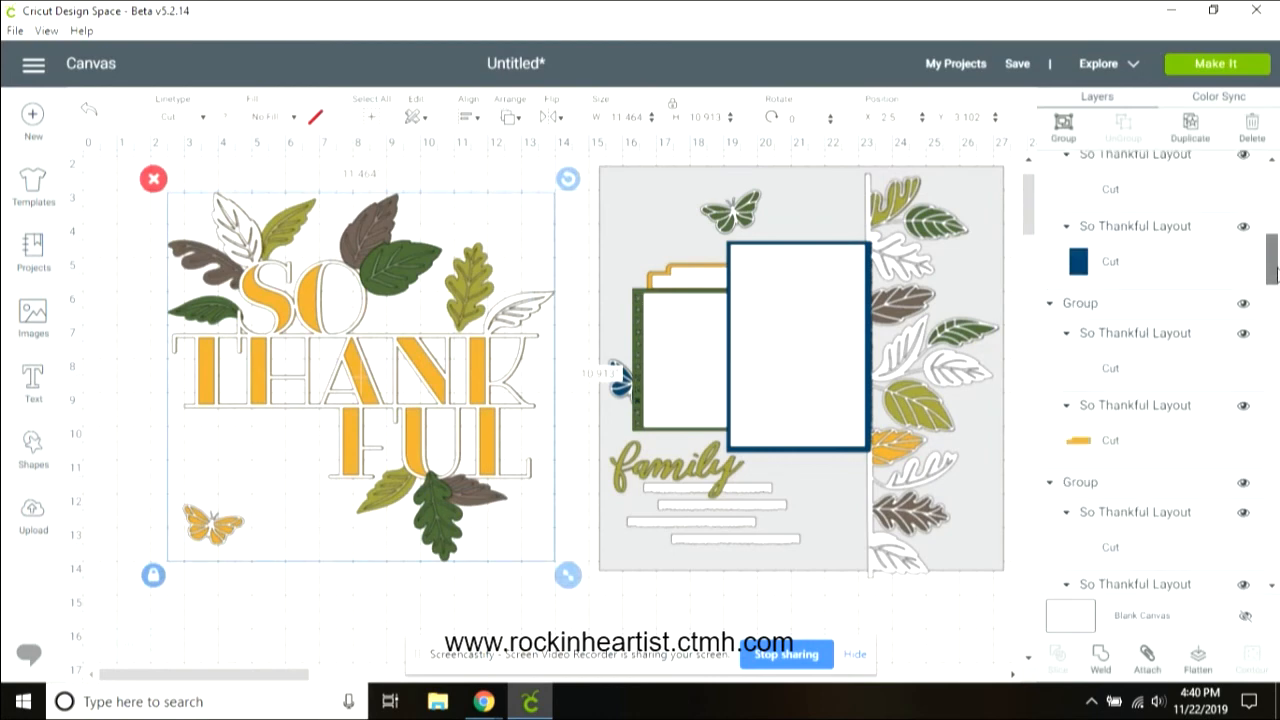
{"action": "left_click_drag", "start_coordinate": [1273, 268], "coordinate": [1277, 177]}
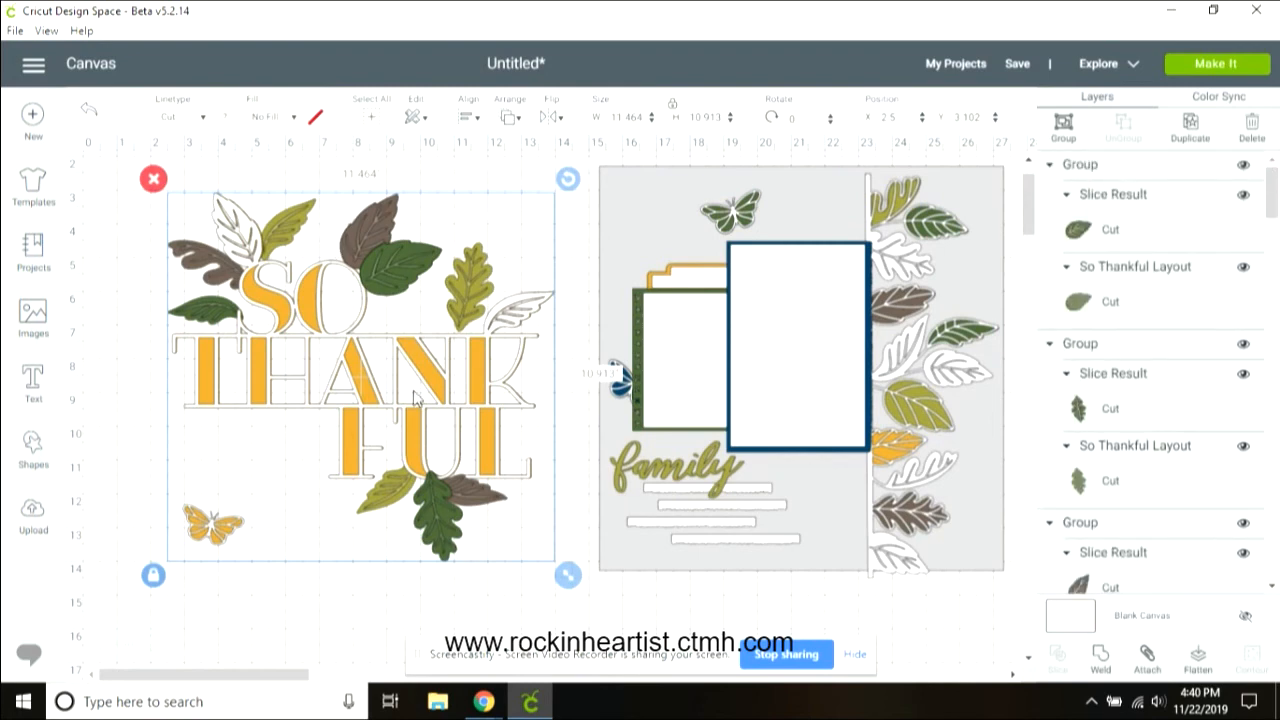
{"action": "left_click_drag", "start_coordinate": [568, 576], "coordinate": [455, 467]}
{"action": "left_click_drag", "start_coordinate": [447, 424], "coordinate": [420, 405]}
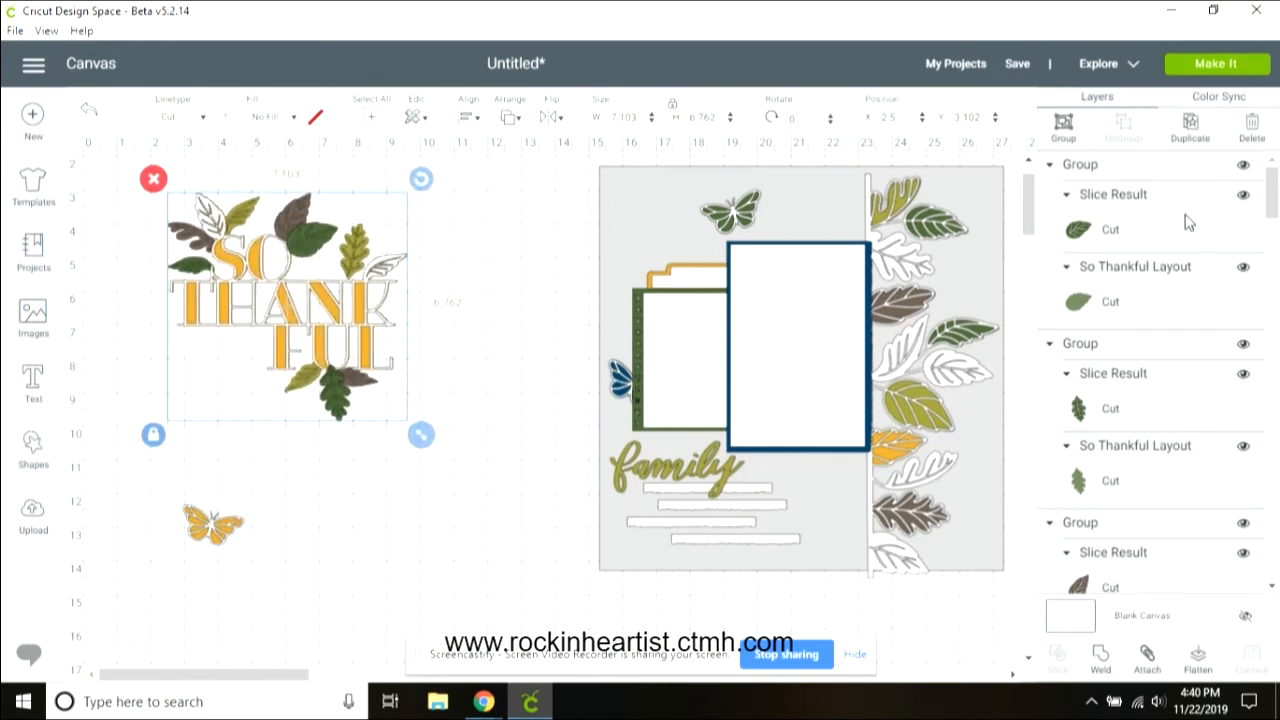
{"action": "left_click_drag", "start_coordinate": [1276, 205], "coordinate": [1276, 568]}
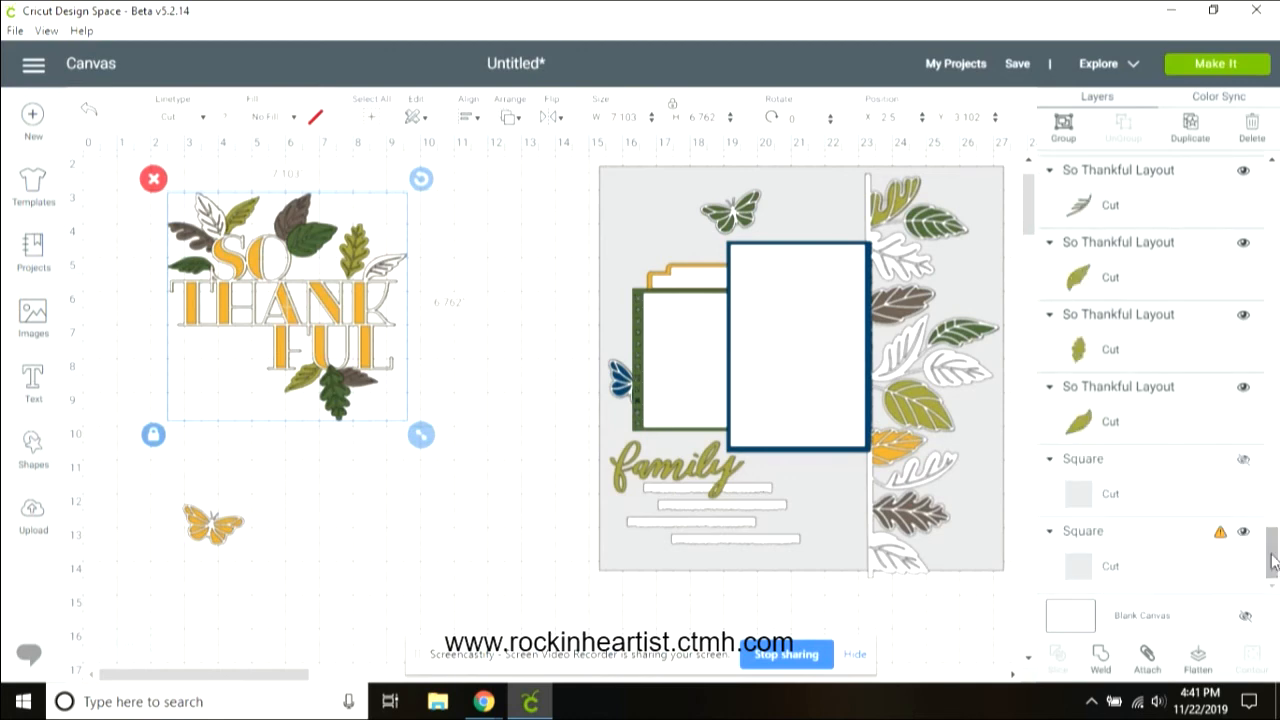
{"action": "left_click", "coordinate": [1243, 459]}
{"action": "left_click", "coordinate": [632, 575]}
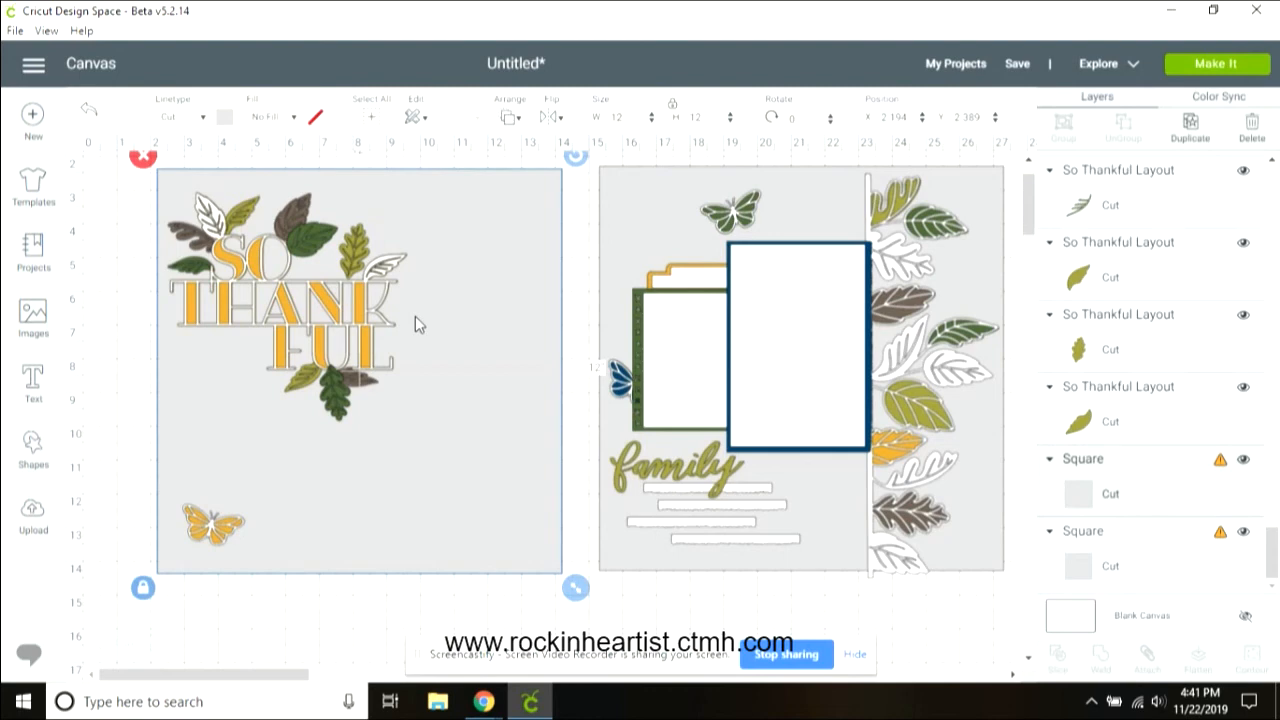
{"action": "left_click", "coordinate": [1243, 459]}
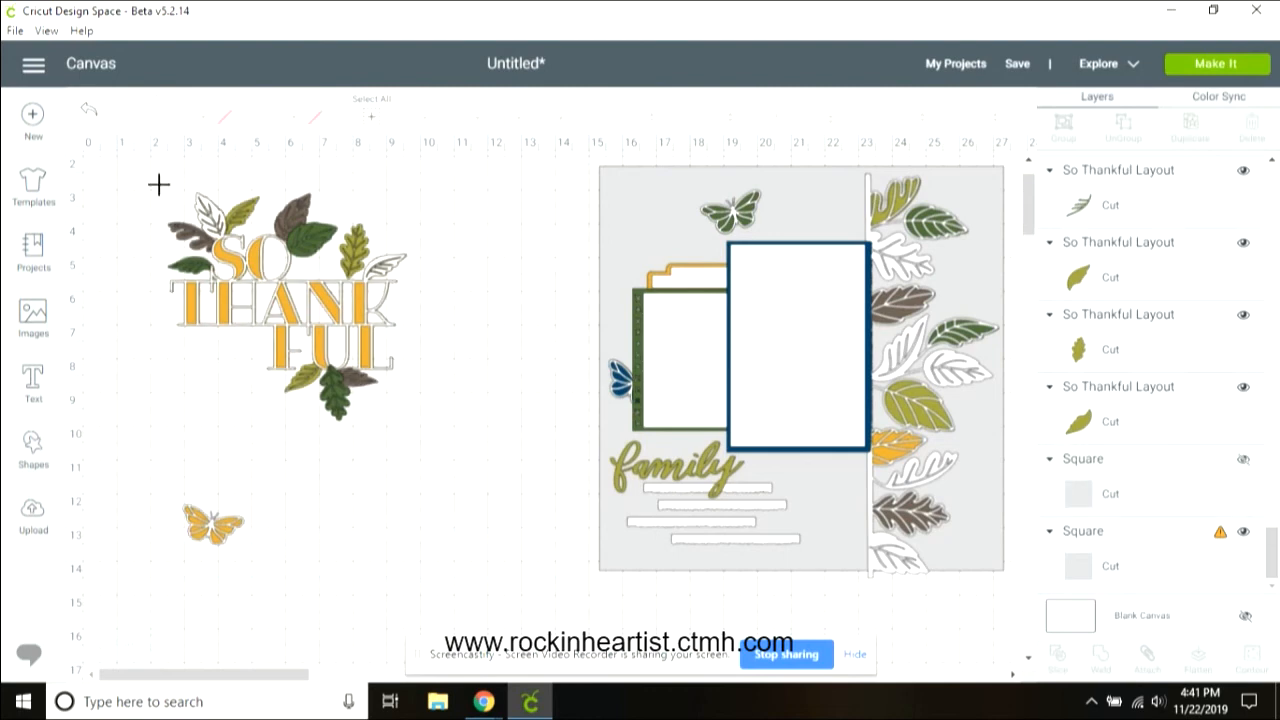
Step: Select all pieces of the title cluster and group them
{"action": "left_click_drag", "start_coordinate": [158, 184], "coordinate": [426, 455]}
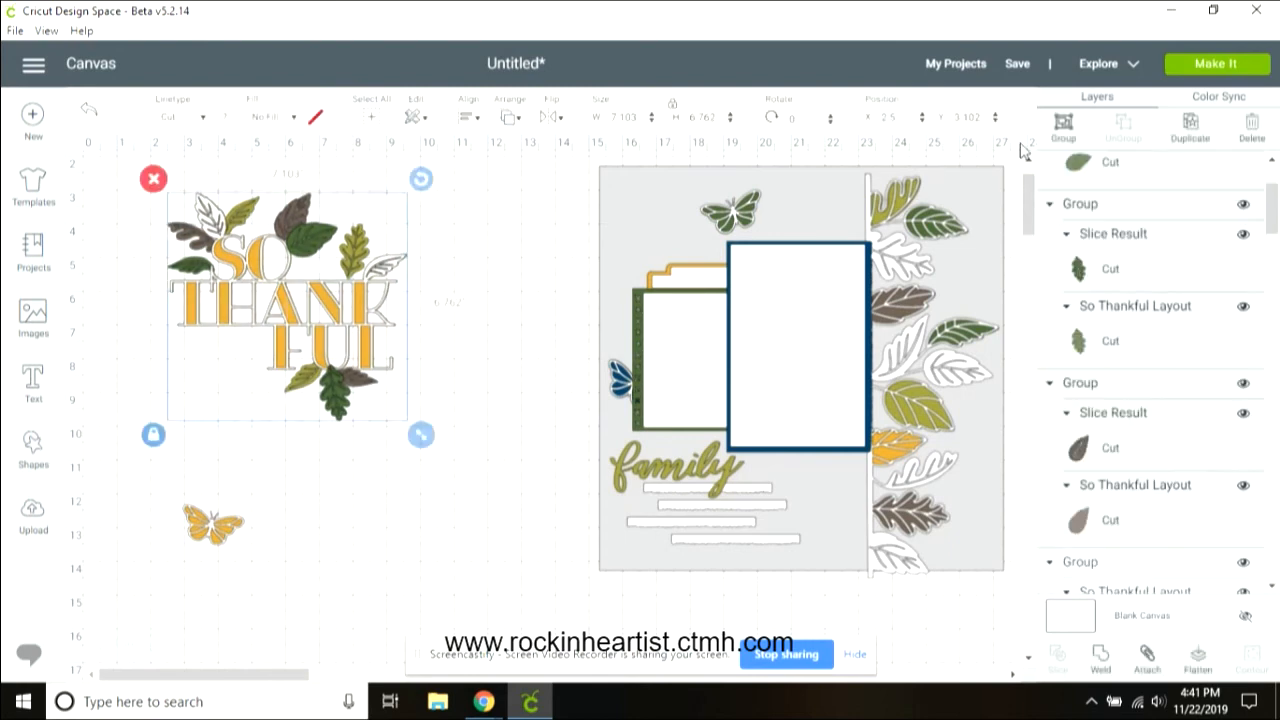
{"action": "left_click", "coordinate": [1066, 126]}
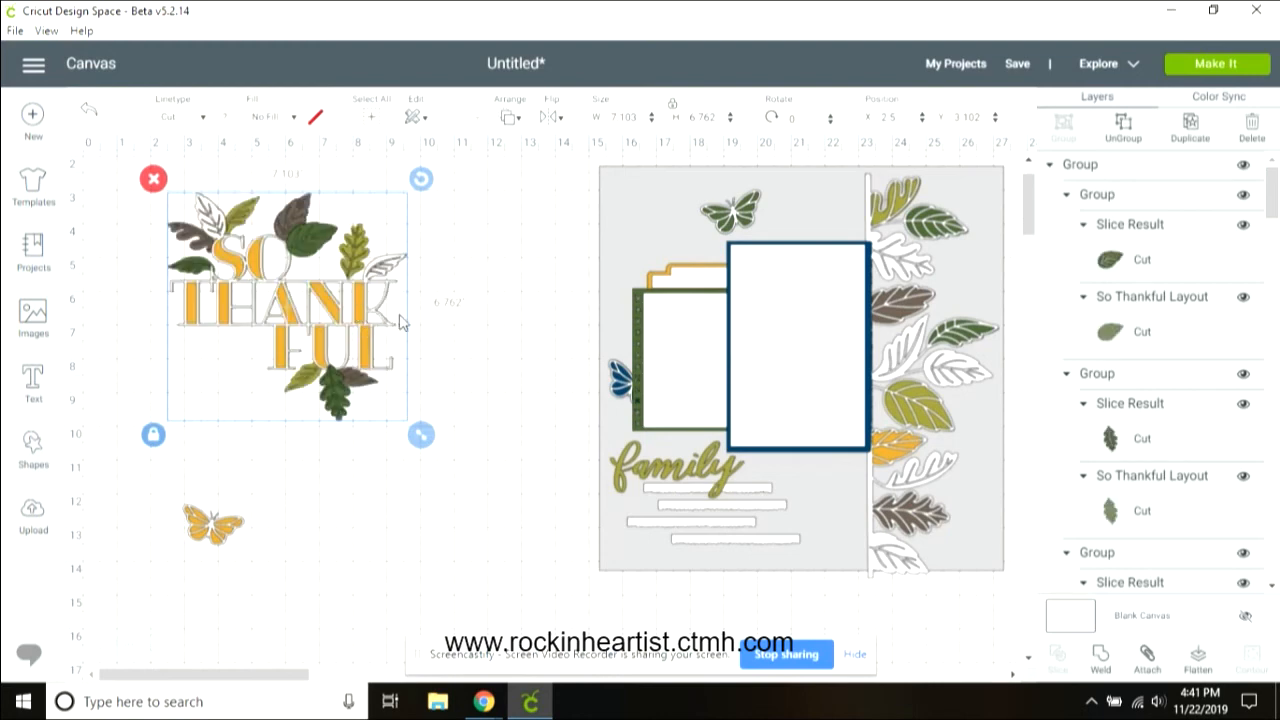
Step: Show the left page's background square again and move the grouped title toward its upper right
{"action": "left_click_drag", "start_coordinate": [358, 314], "coordinate": [470, 316]}
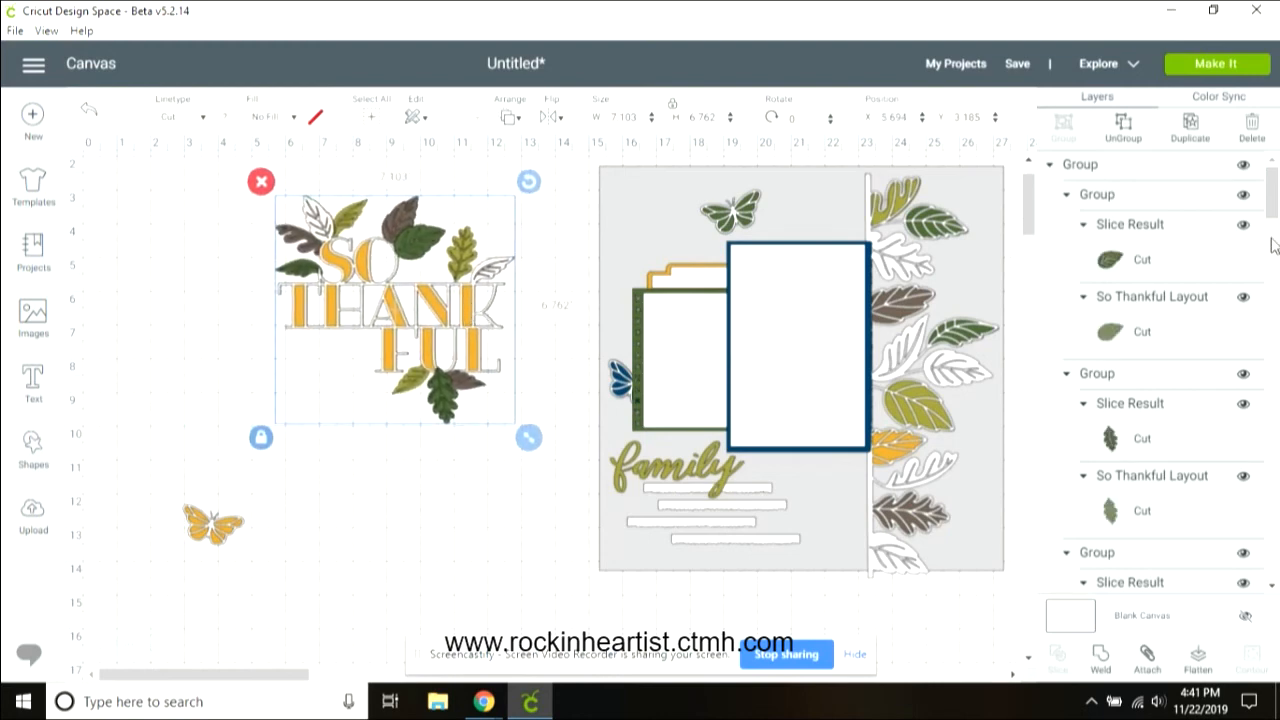
{"action": "left_click_drag", "start_coordinate": [1272, 195], "coordinate": [1260, 537]}
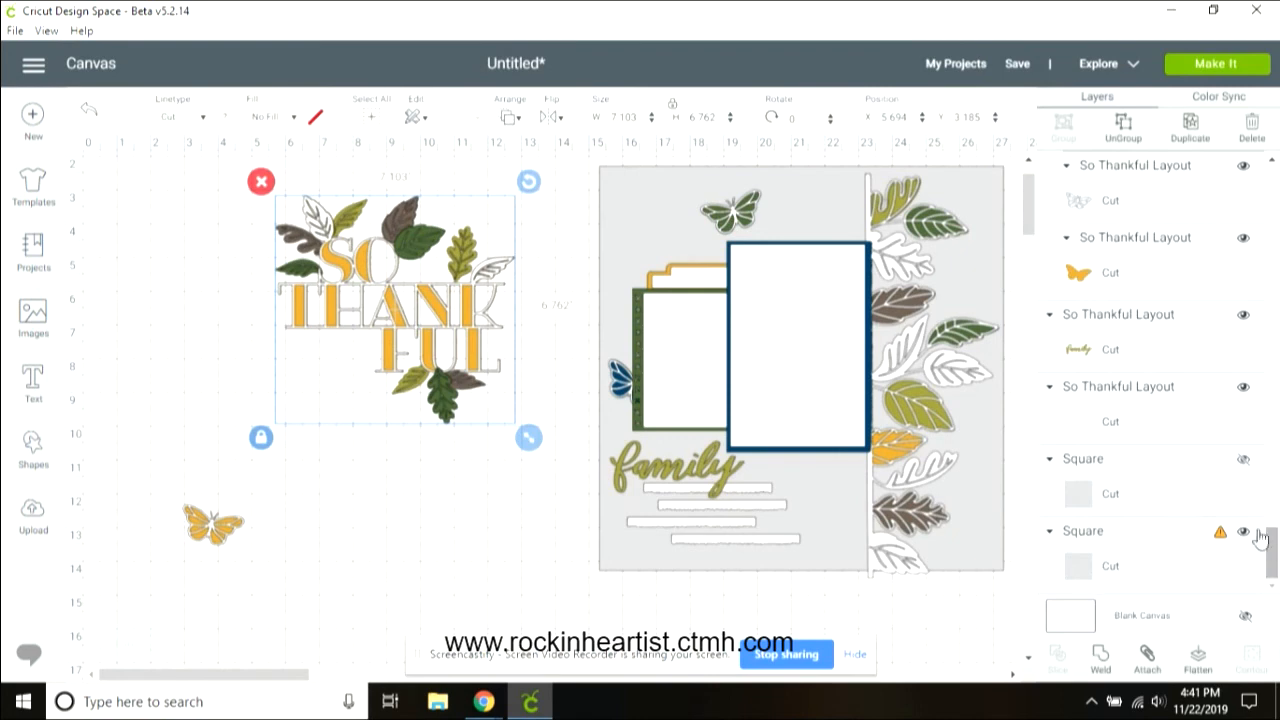
{"action": "left_click", "coordinate": [408, 508]}
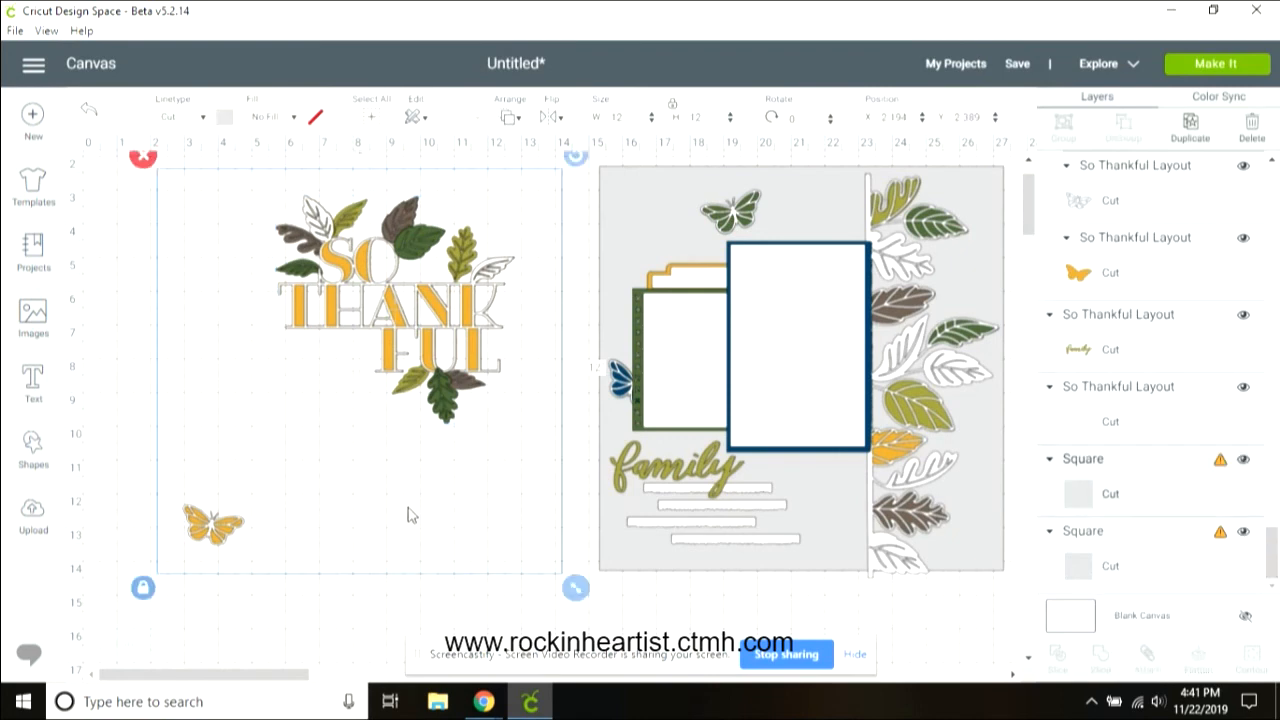
{"action": "left_click", "coordinate": [430, 300]}
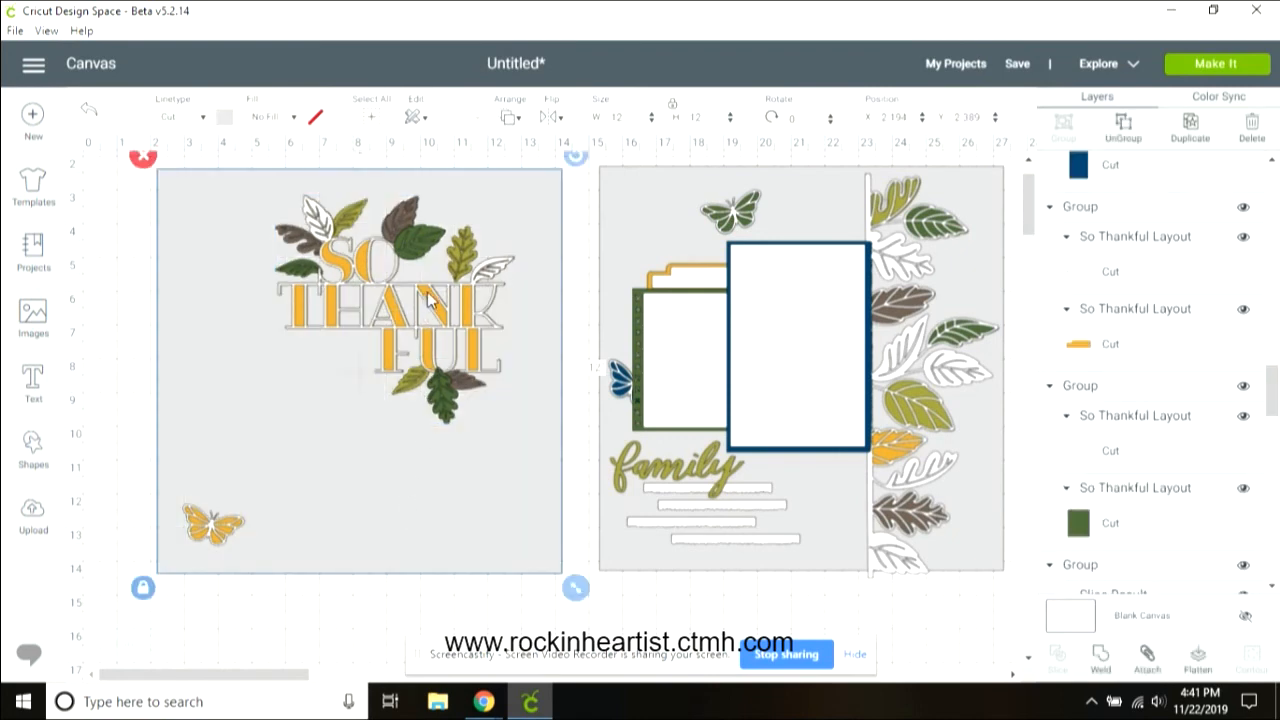
{"action": "left_click_drag", "start_coordinate": [430, 300], "coordinate": [449, 294]}
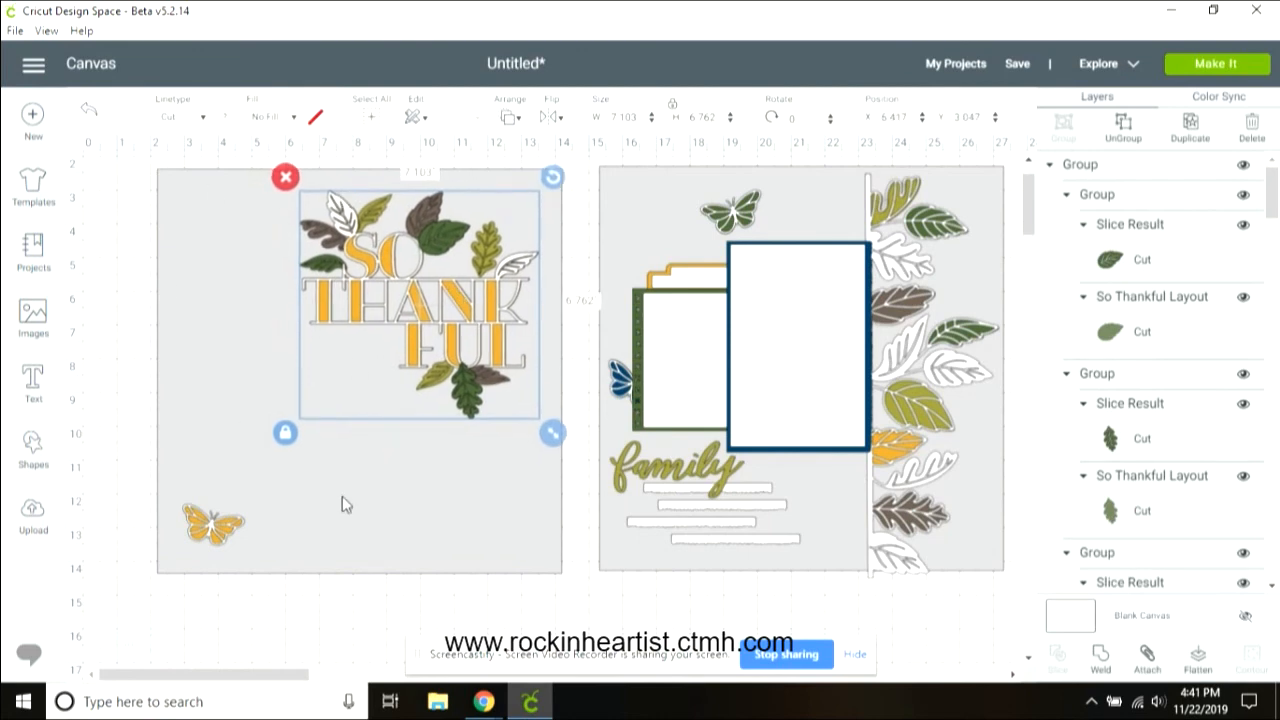
Step: Duplicate the blue and green photo mats and move the blue mat copy onto the left page
{"action": "left_click", "coordinate": [706, 371]}
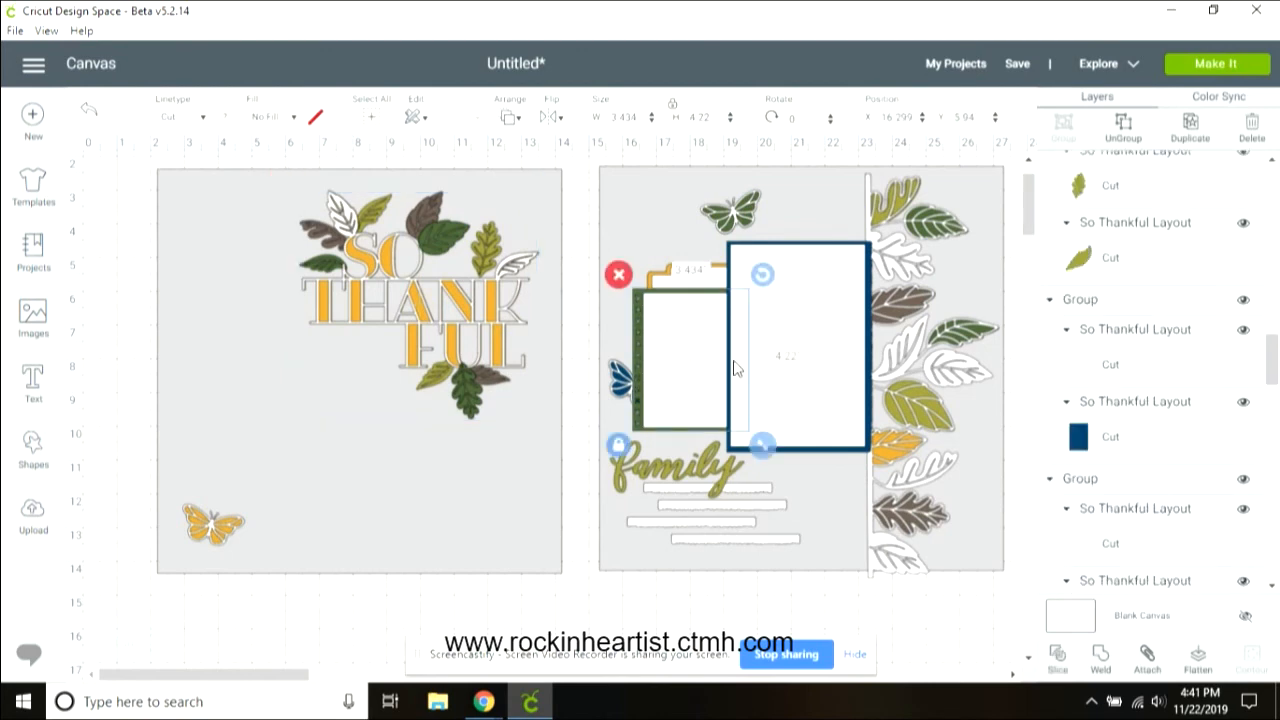
{"action": "left_click", "coordinate": [838, 316], "text": "shift"}
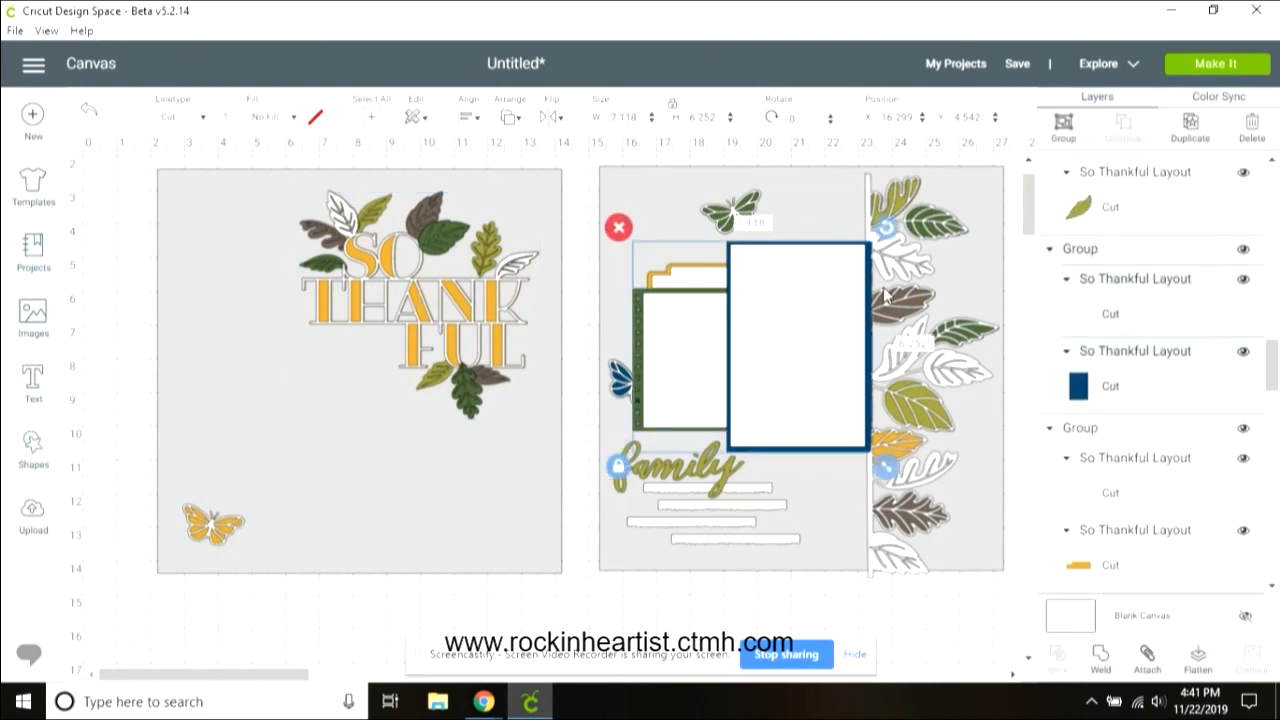
{"action": "left_click", "coordinate": [1191, 129]}
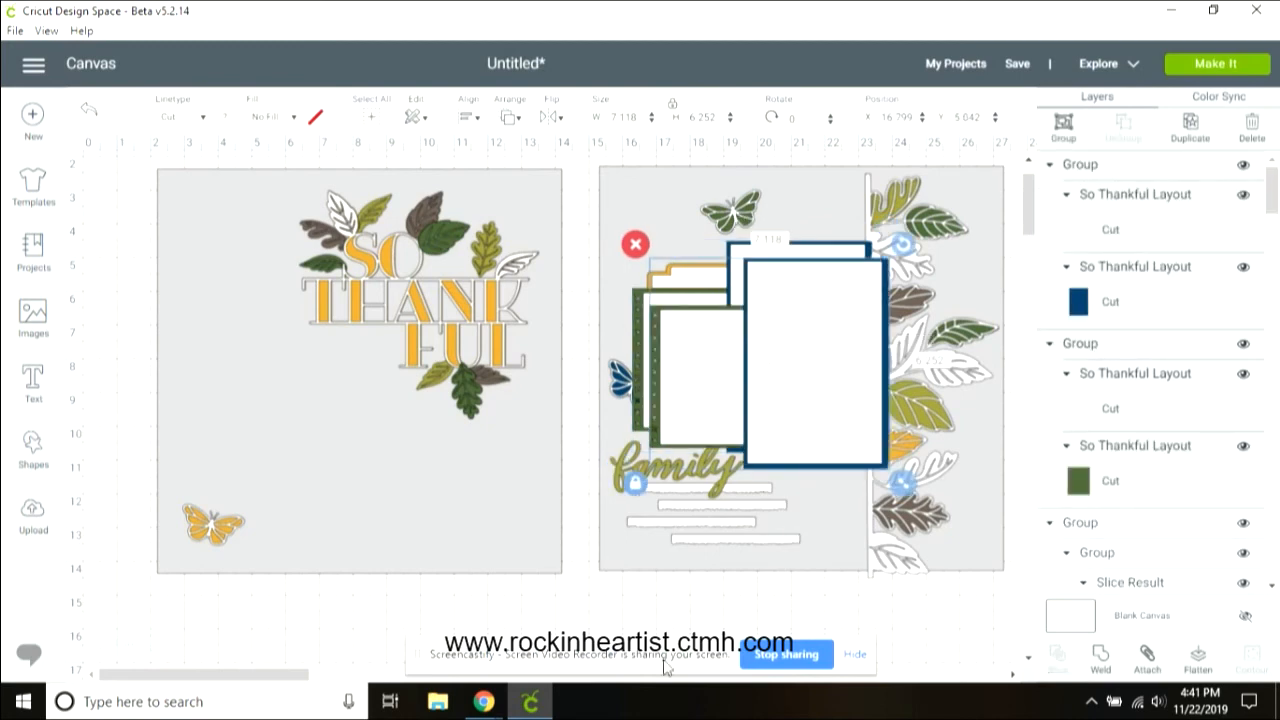
{"action": "left_click", "coordinate": [628, 602]}
{"action": "left_click", "coordinate": [824, 385]}
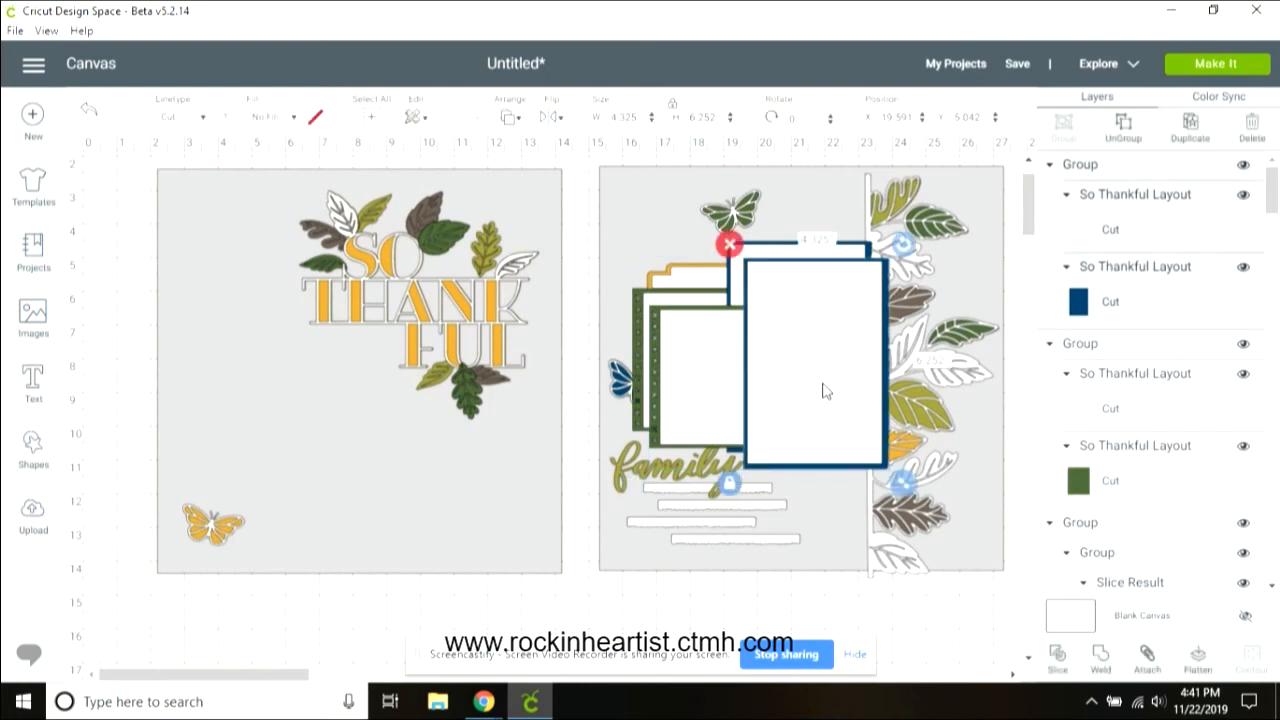
{"action": "left_click_drag", "start_coordinate": [824, 385], "coordinate": [321, 467]}
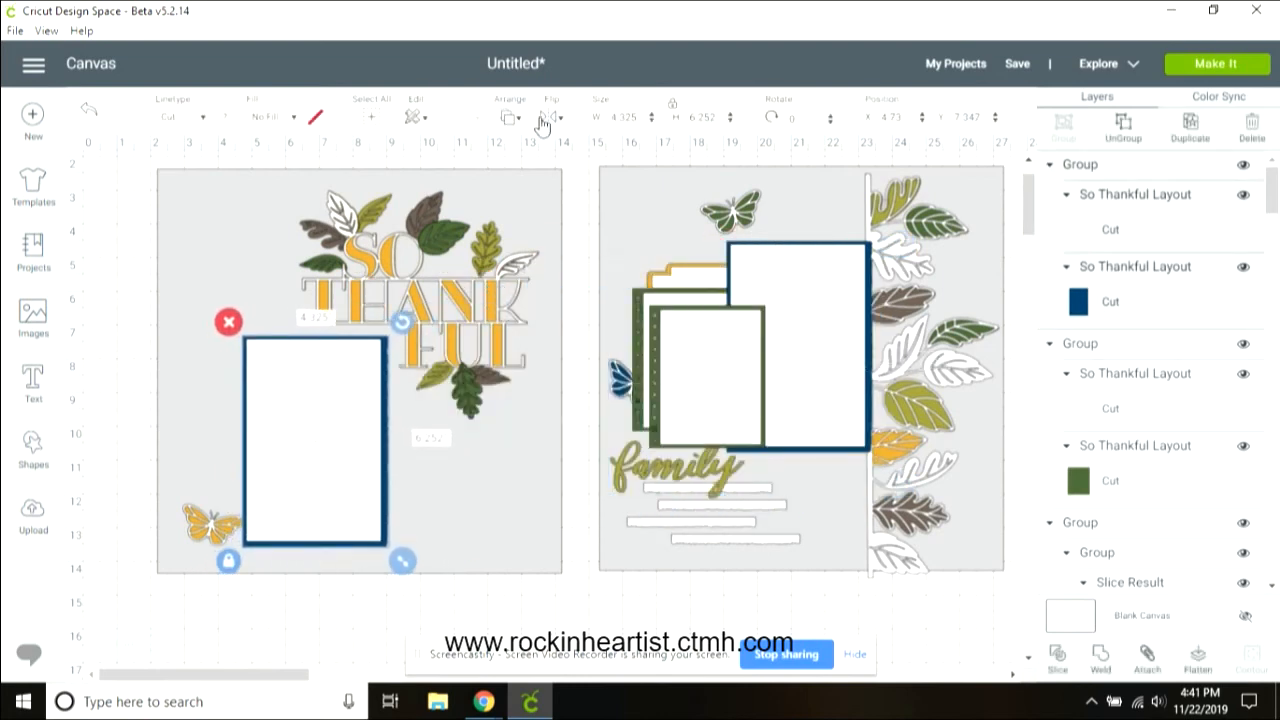
Step: Flip the blue mat copy horizontally and nudge it slightly up and right
{"action": "left_click", "coordinate": [540, 122]}
{"action": "left_click", "coordinate": [586, 150]}
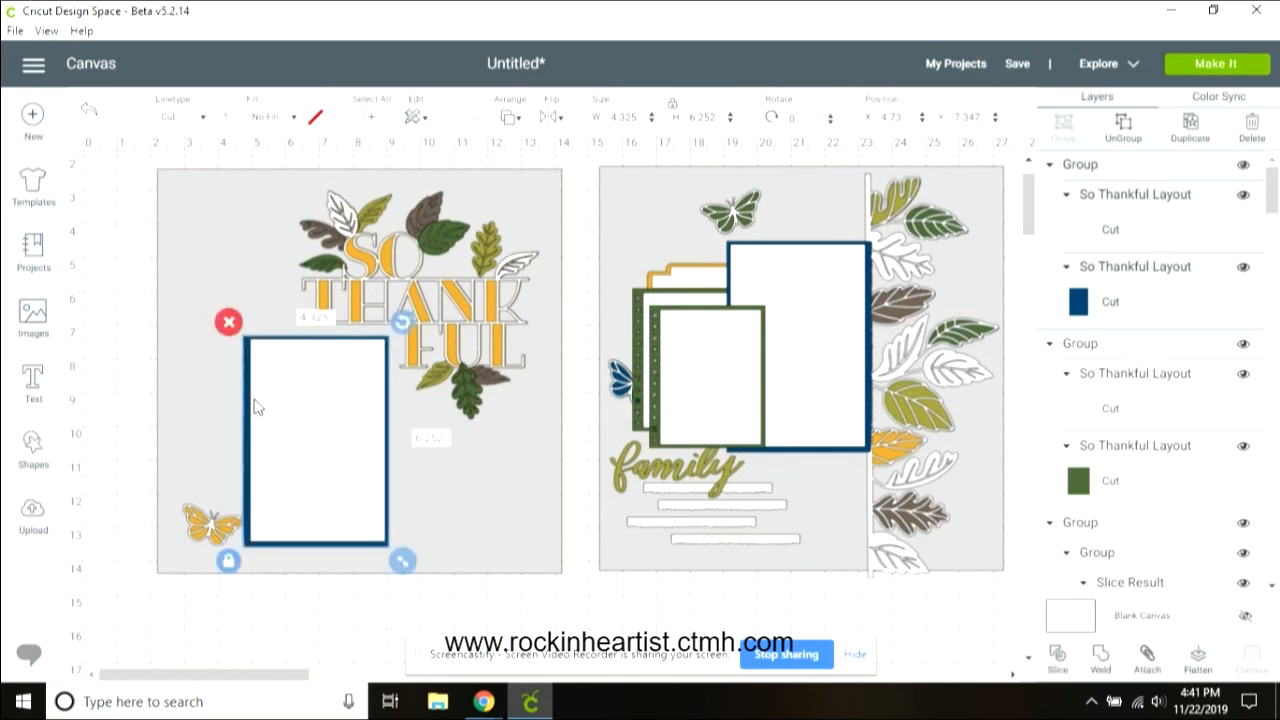
{"action": "left_click_drag", "start_coordinate": [333, 424], "coordinate": [339, 416]}
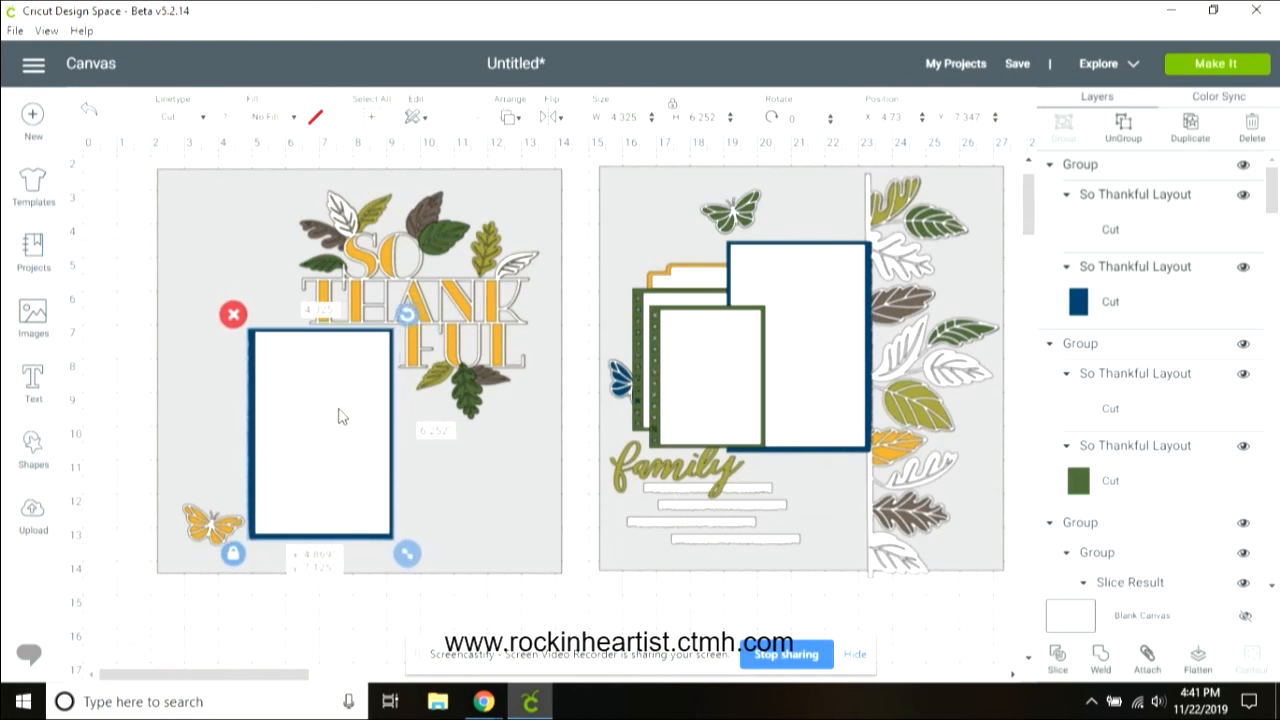
Step: Flip the green mat copy horizontally and move it onto the left page beside the blue mat
{"action": "left_click", "coordinate": [703, 362]}
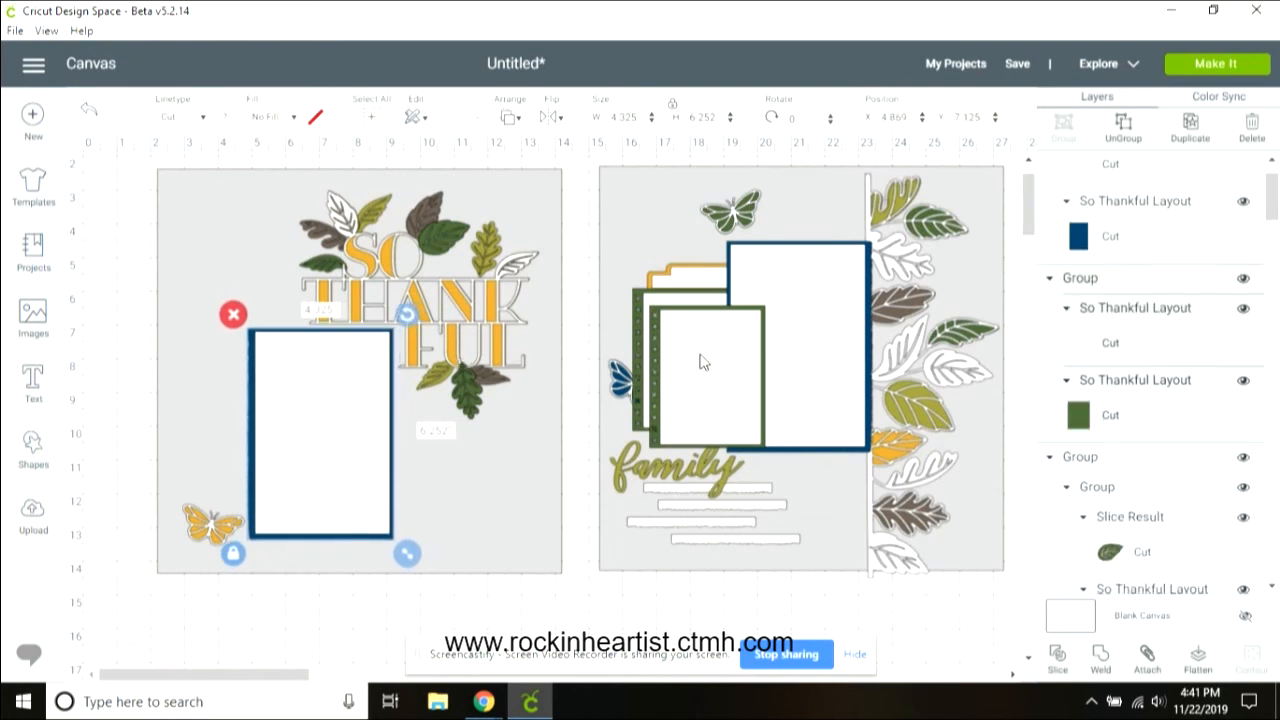
{"action": "left_click", "coordinate": [549, 112]}
{"action": "left_click", "coordinate": [594, 153]}
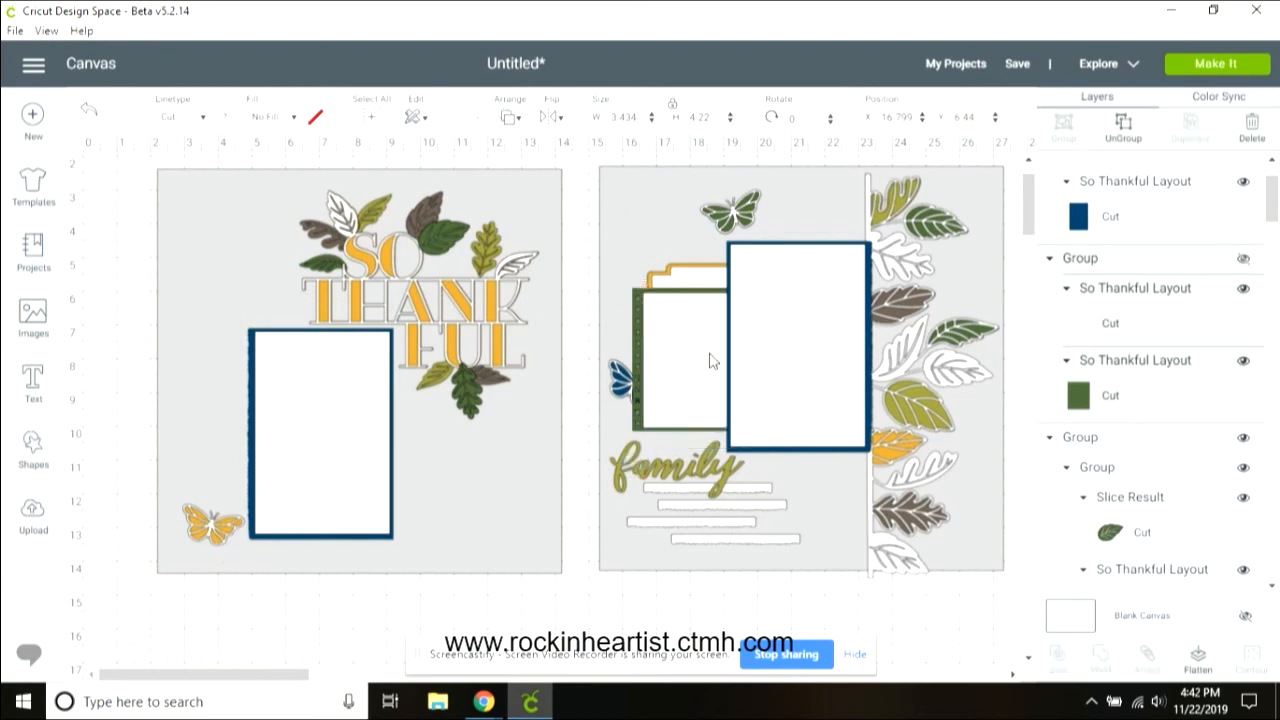
{"action": "mouse_move", "coordinate": [691, 390]}
{"action": "left_mouse_down"}
{"action": "mouse_move", "coordinate": [703, 406]}
{"action": "mouse_move", "coordinate": [663, 391]}
{"action": "mouse_move", "coordinate": [360, 485]}
{"action": "left_mouse_up"}
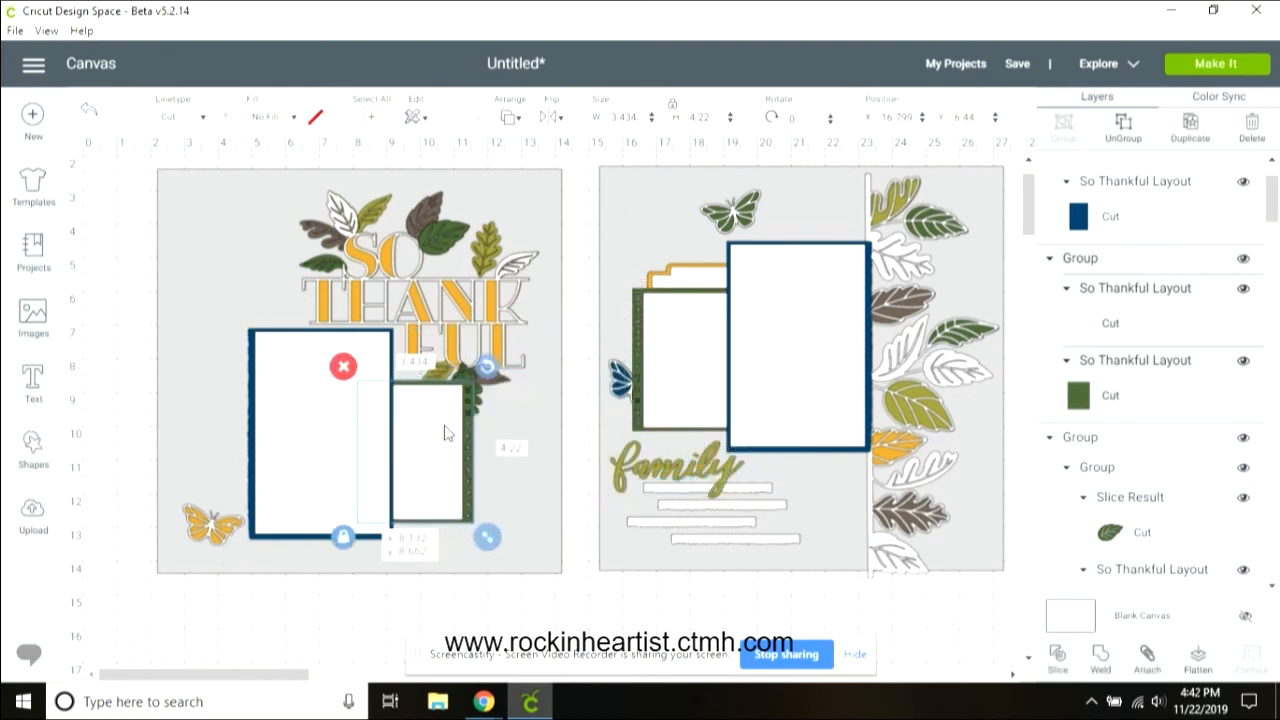
Step: Rotate the green mat copy about 15 degrees and place it overlapping the blue mat's lower right corner
{"action": "left_click_drag", "start_coordinate": [487, 366], "coordinate": [511, 402]}
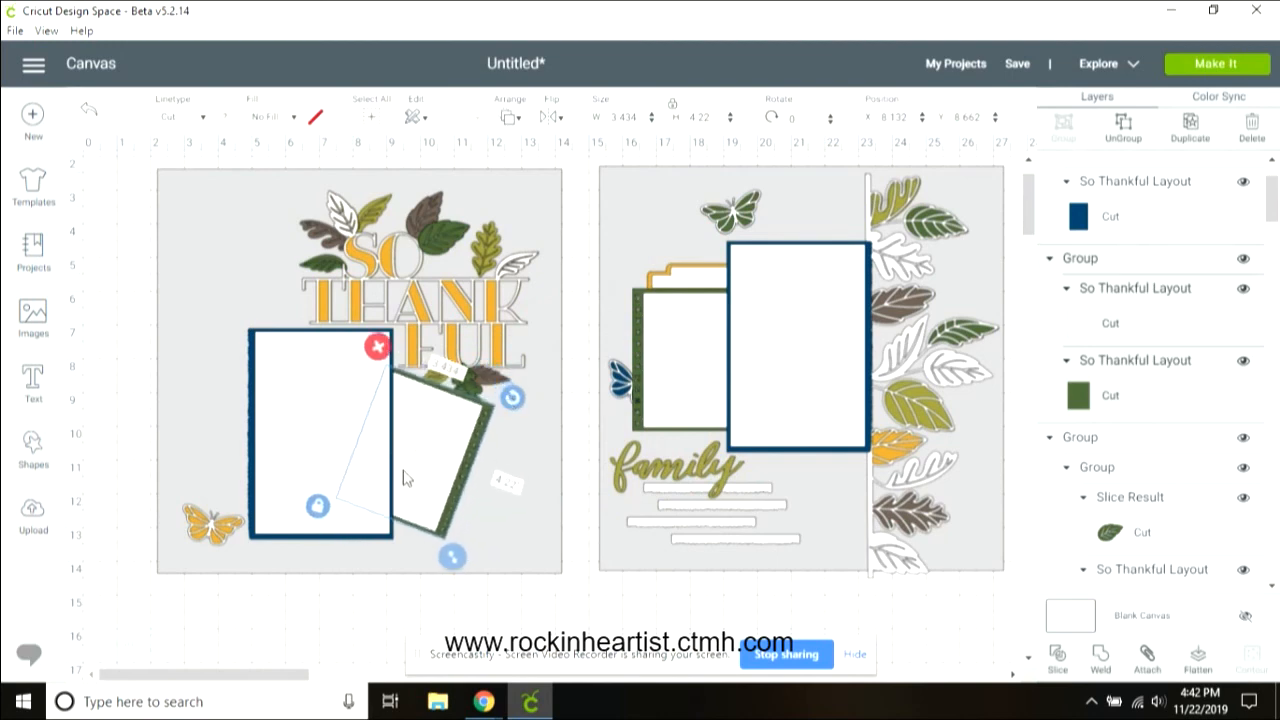
{"action": "left_click_drag", "start_coordinate": [433, 467], "coordinate": [465, 506]}
{"action": "left_click_drag", "start_coordinate": [540, 397], "coordinate": [535, 369]}
{"action": "left_click", "coordinate": [511, 314]}
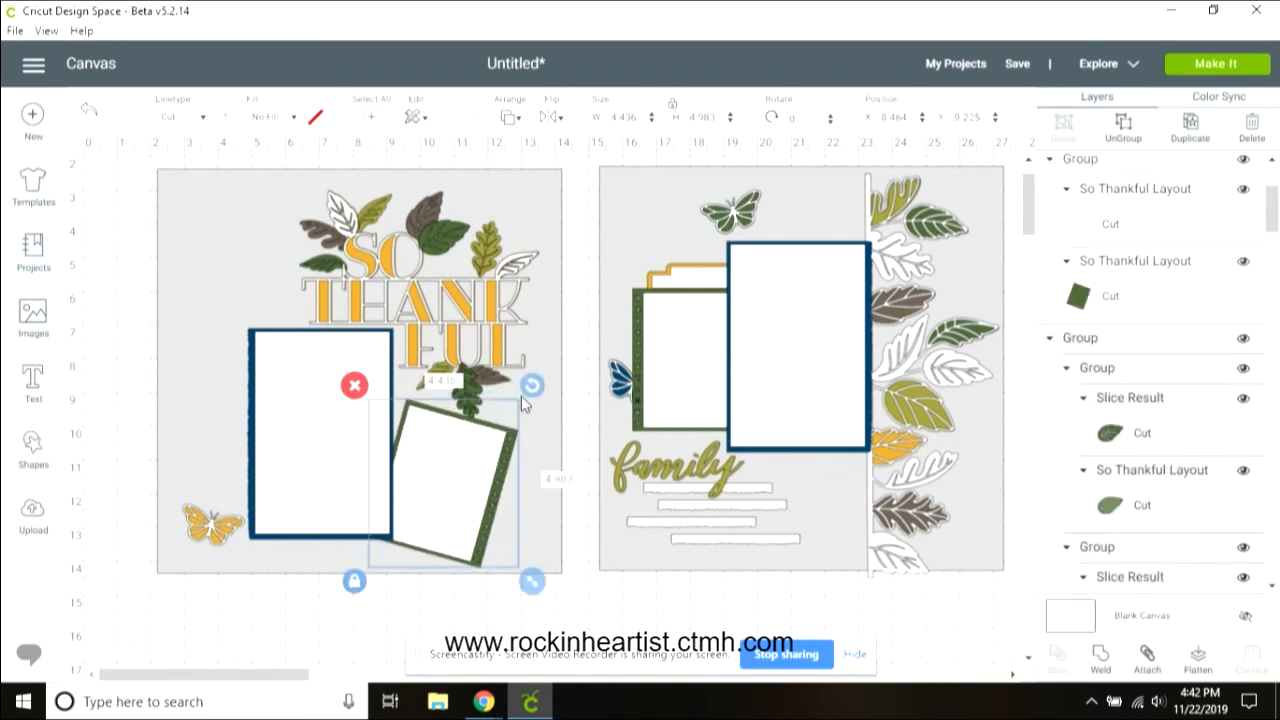
Step: Nudge the title group slightly up and right and the blue mat slightly up
{"action": "left_click_drag", "start_coordinate": [548, 409], "coordinate": [541, 395]}
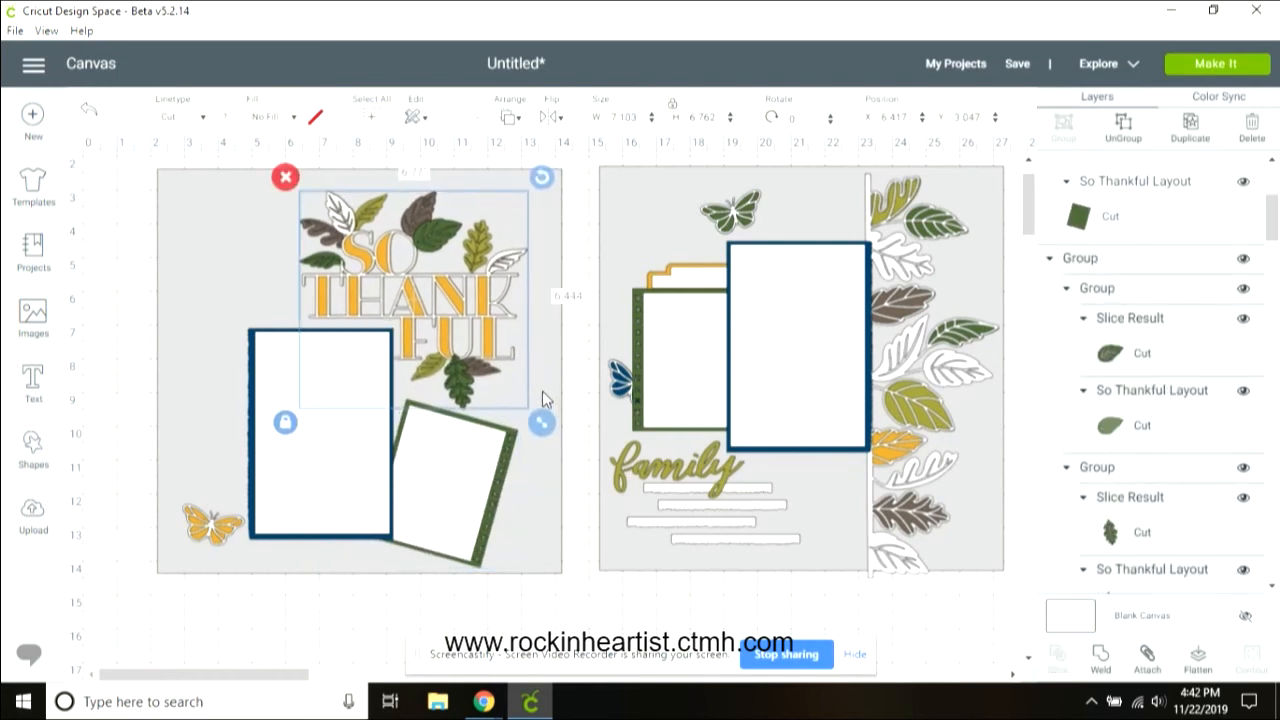
{"action": "left_click_drag", "start_coordinate": [495, 314], "coordinate": [503, 310]}
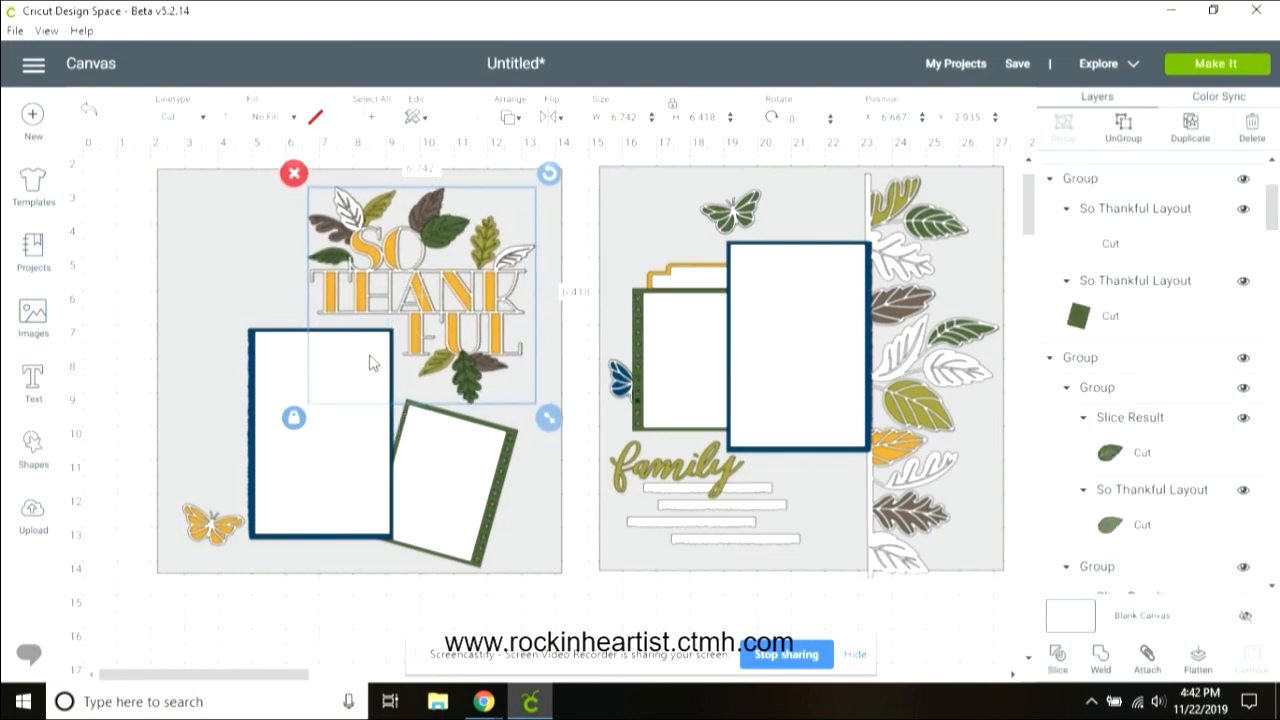
{"action": "mouse_move", "coordinate": [368, 361]}
{"action": "left_mouse_down"}
{"action": "mouse_move", "coordinate": [380, 357]}
{"action": "mouse_move", "coordinate": [371, 350]}
{"action": "left_mouse_up"}
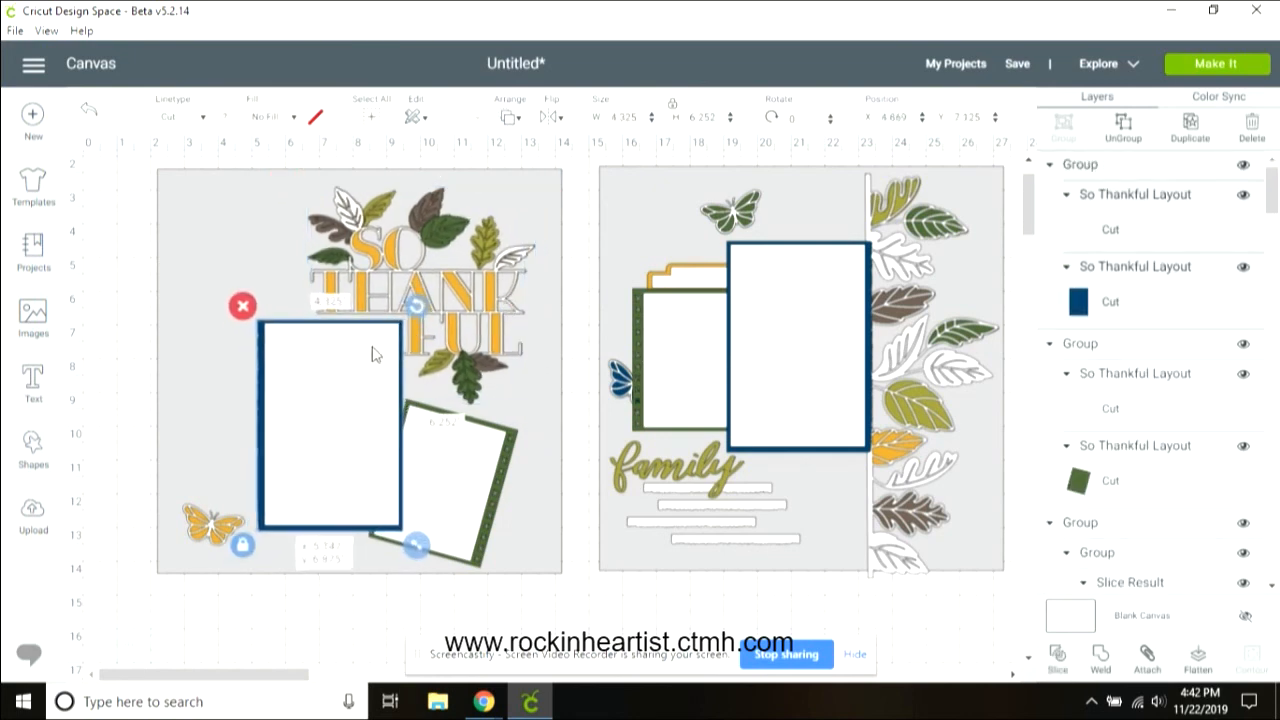
Step: Bring the rotated green mat to the front, above the blue mat
{"action": "left_click", "coordinate": [425, 460]}
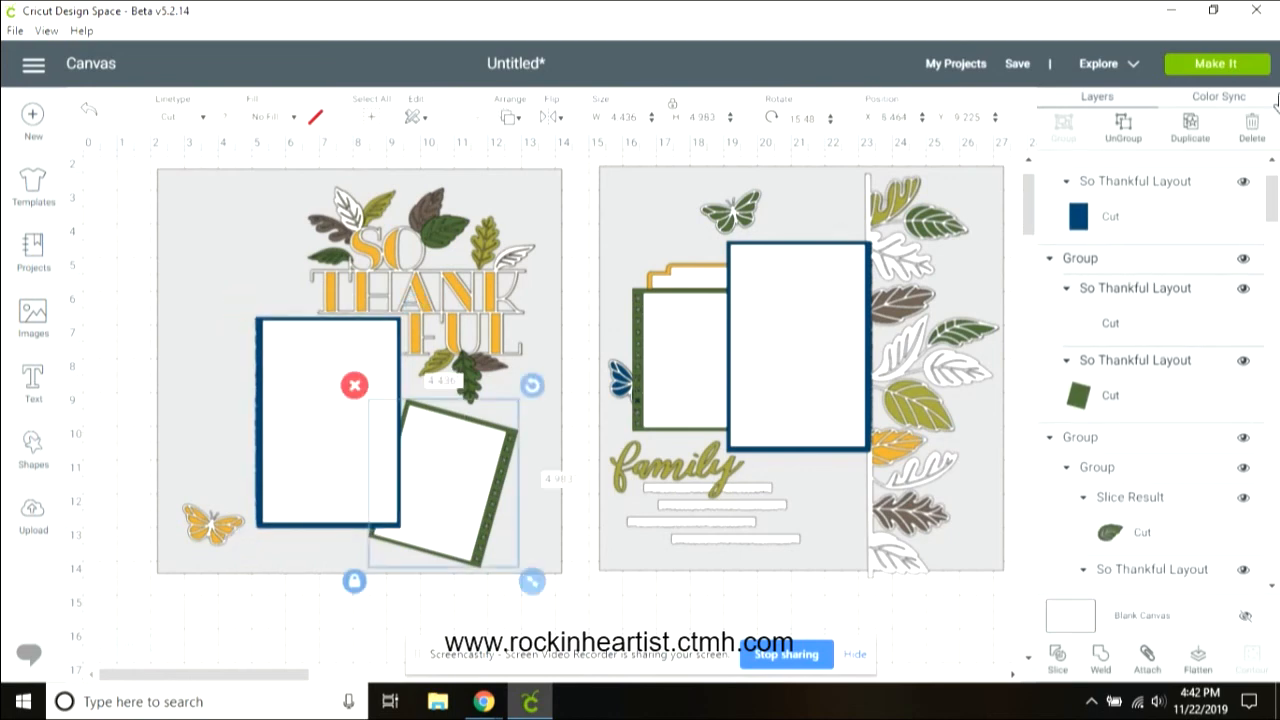
{"action": "left_click", "coordinate": [510, 119]}
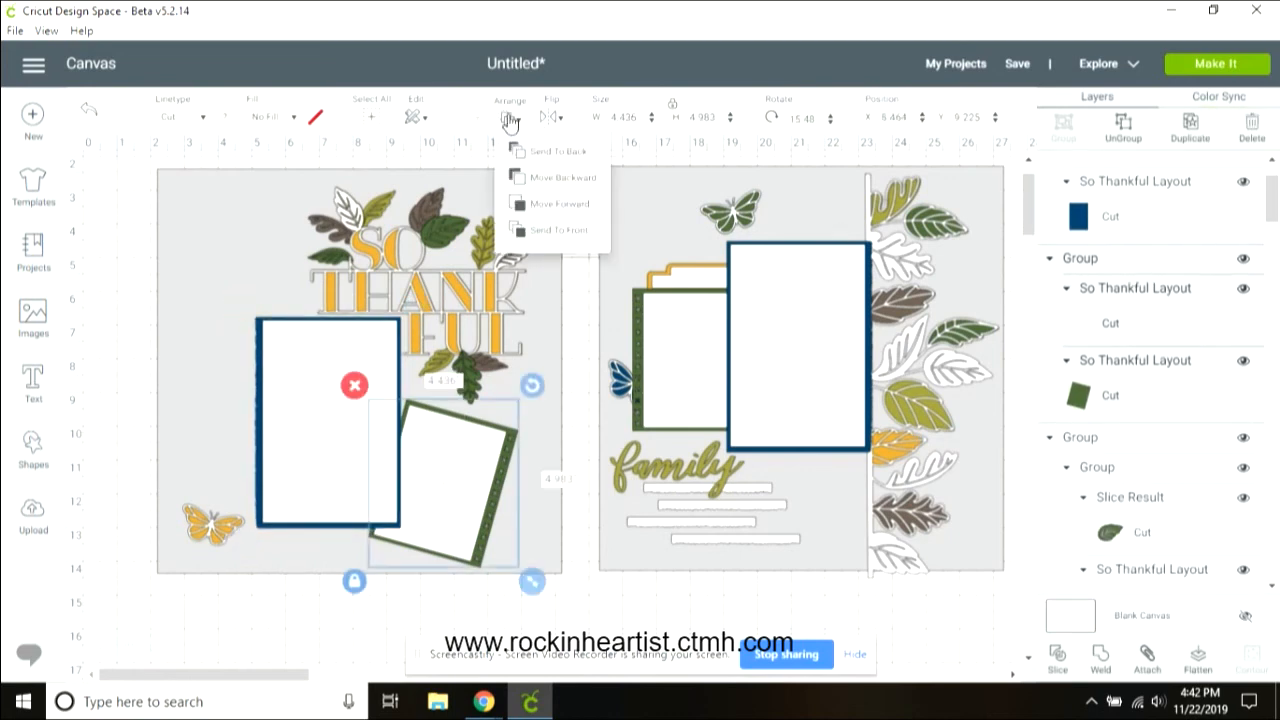
{"action": "left_click", "coordinate": [555, 231]}
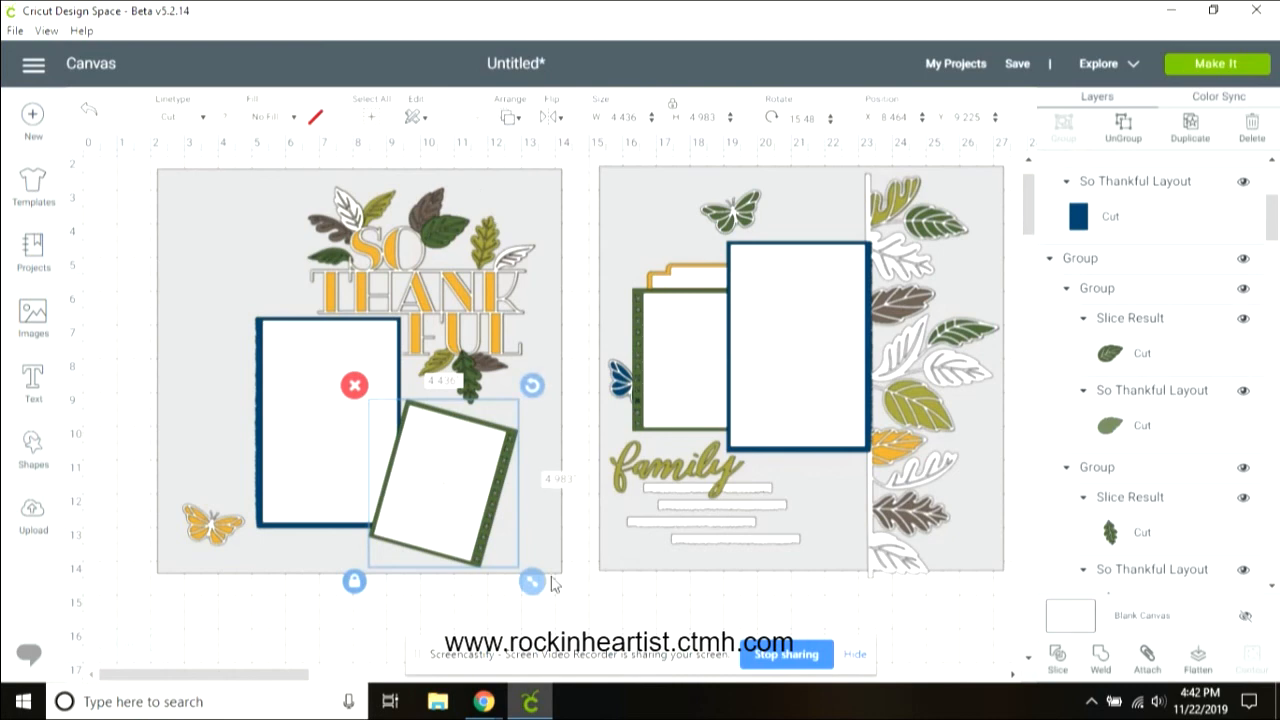
Step: Duplicate the right-page leaf border, flip the copy horizontally, and move it onto the left page's left edge
{"action": "left_click", "coordinate": [907, 270]}
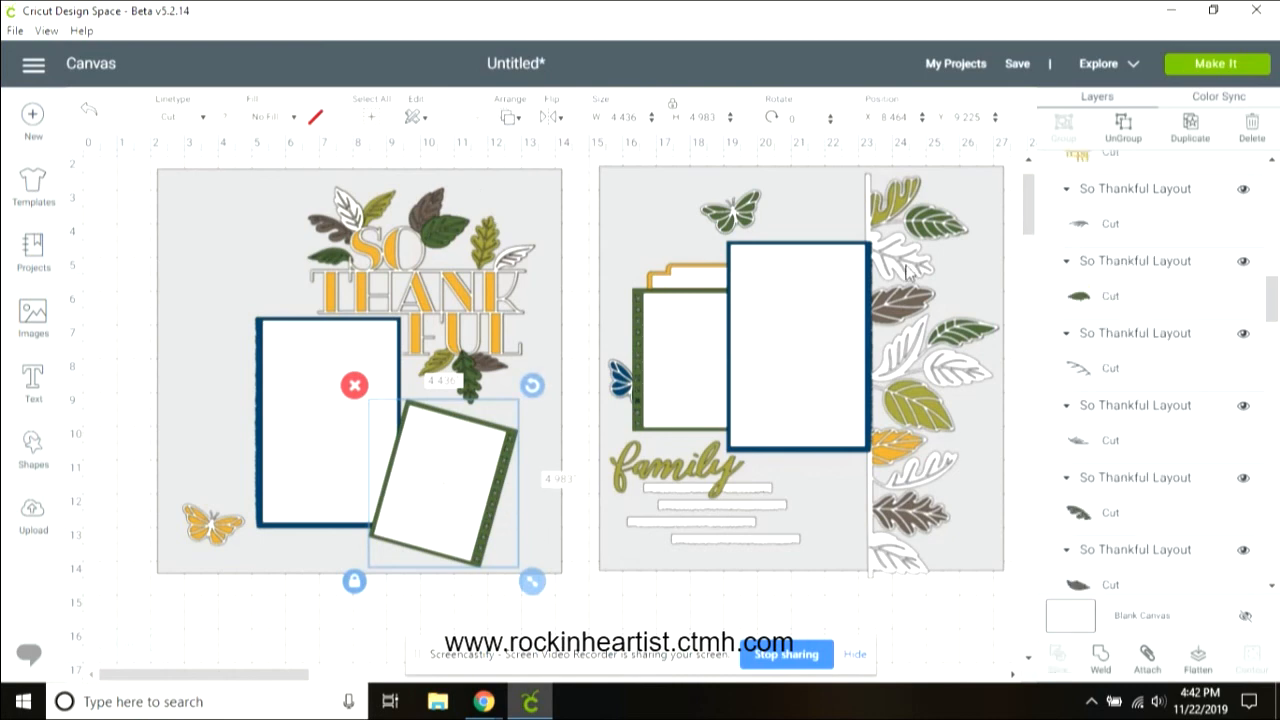
{"action": "left_click", "coordinate": [1206, 124]}
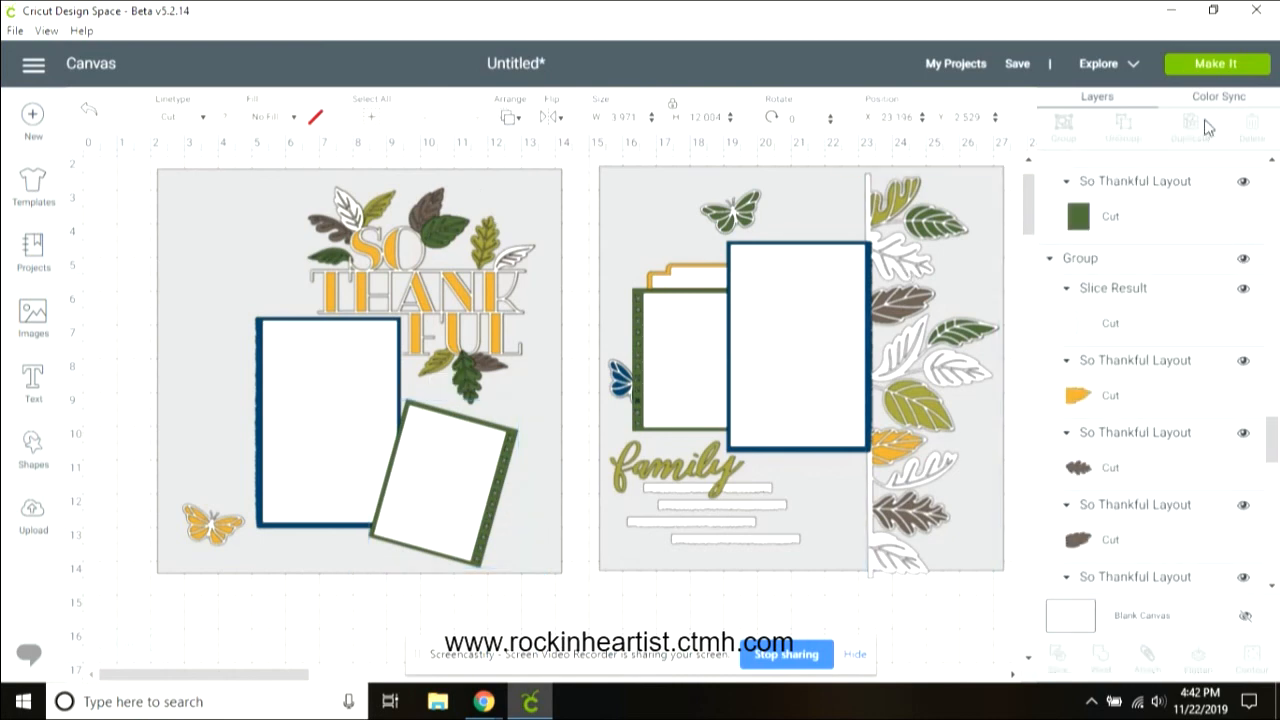
{"action": "left_click", "coordinate": [550, 117]}
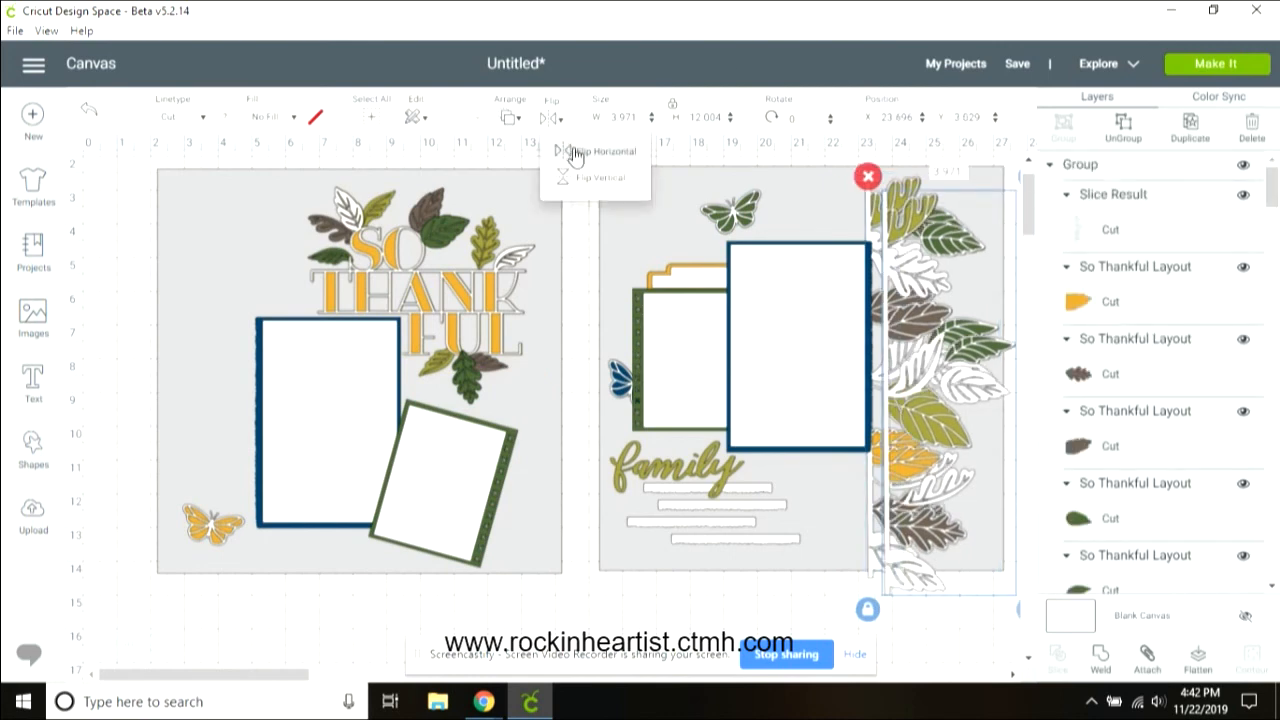
{"action": "left_click", "coordinate": [573, 150]}
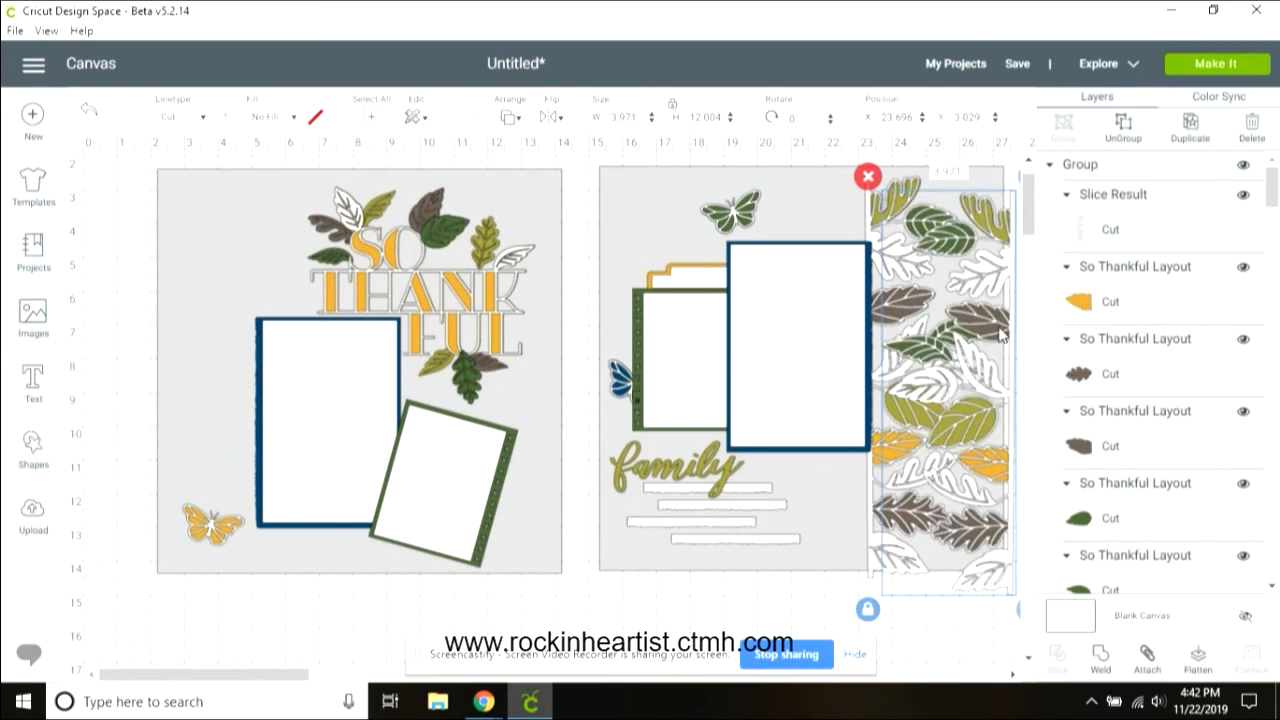
{"action": "left_click_drag", "start_coordinate": [1002, 338], "coordinate": [251, 312]}
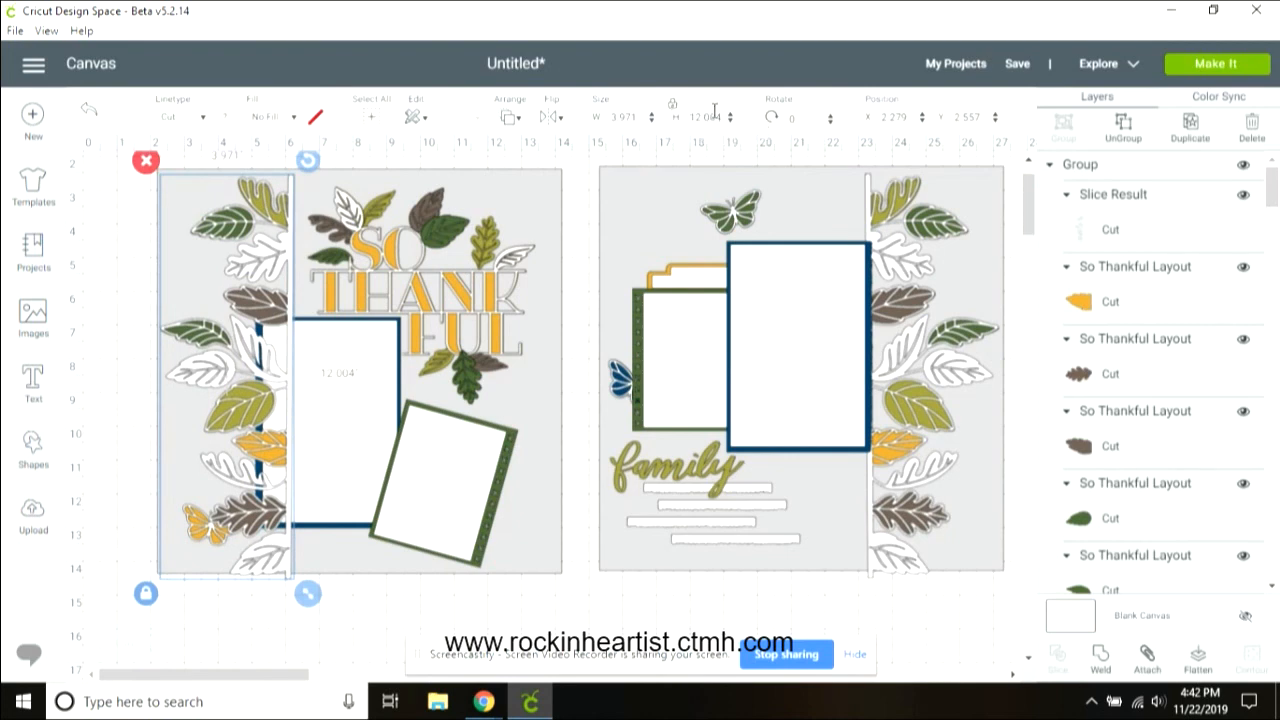
Step: Resize the left-page leaf border to 3.75 by 11.5 inches and nudge it into place
{"action": "left_click", "coordinate": [722, 117]}
{"action": "type", "text": "11.5"}
{"action": "key", "text": "Tab"}
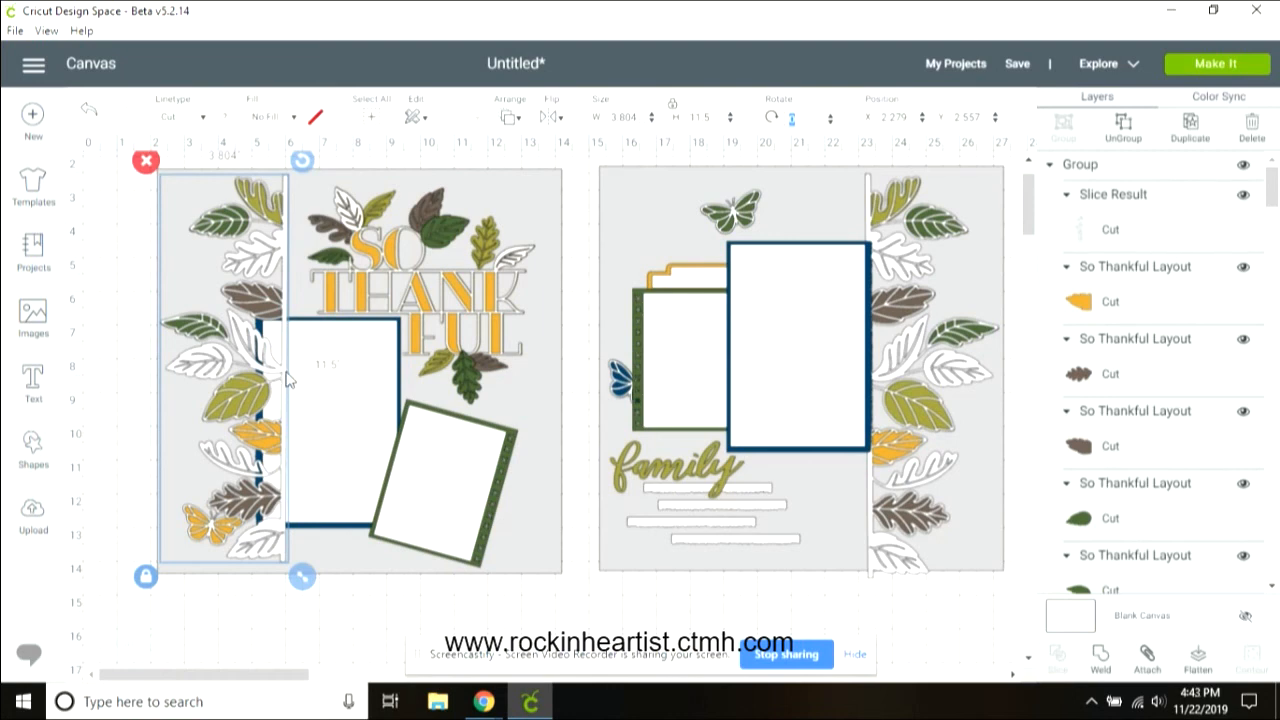
{"action": "left_click_drag", "start_coordinate": [287, 378], "coordinate": [290, 384]}
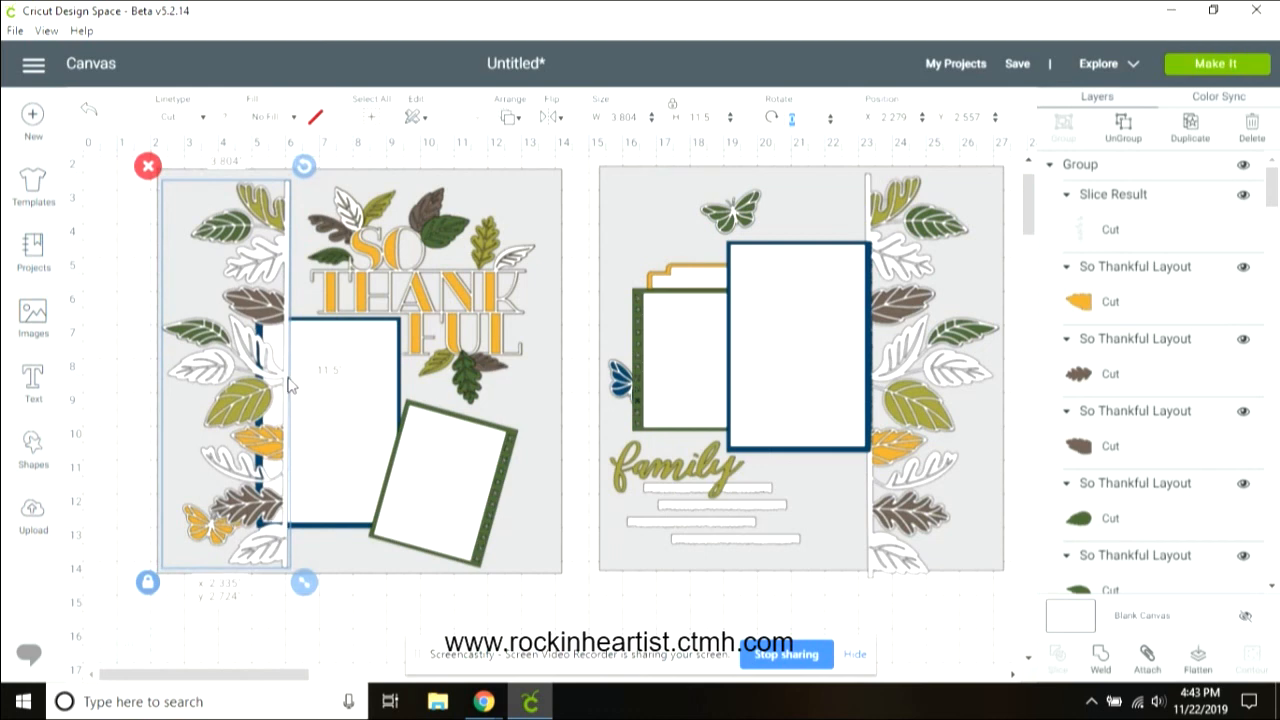
{"action": "left_click", "coordinate": [670, 108]}
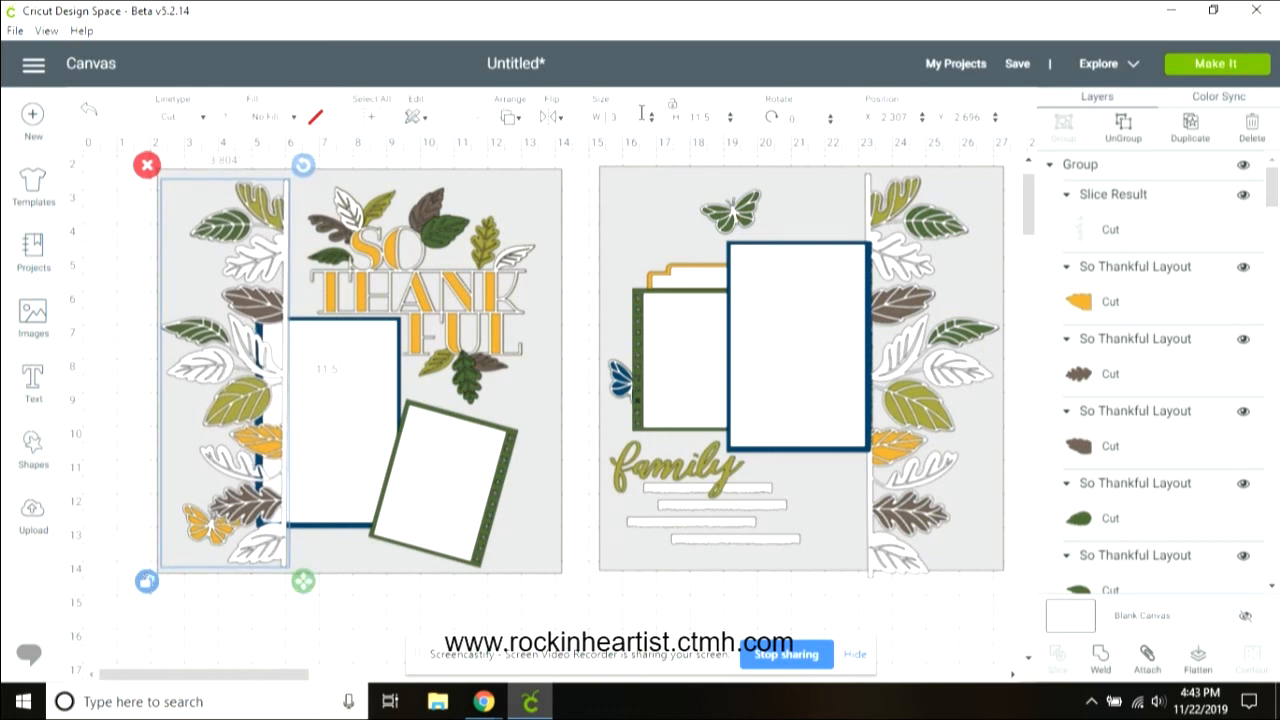
{"action": "key", "text": "Return"}
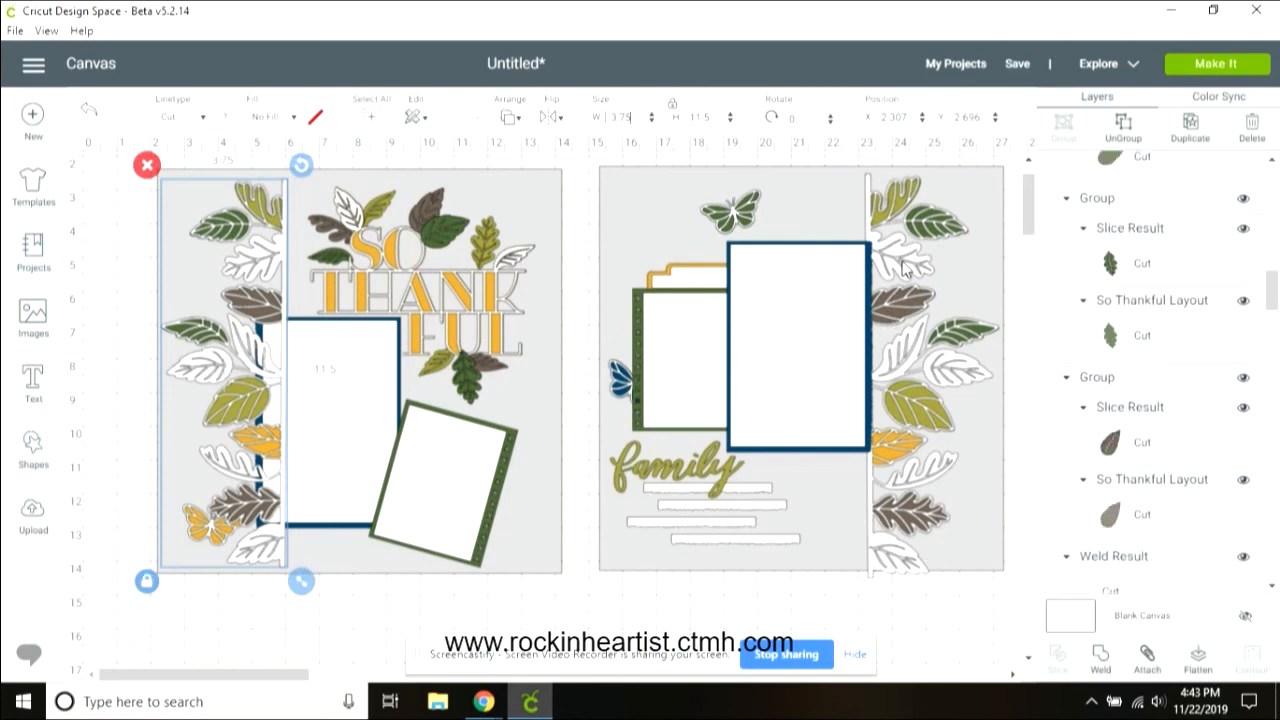
Step: Resize the right-page leaf border to 3.75 by 11.5 inches and shift it slightly right
{"action": "left_click", "coordinate": [903, 265]}
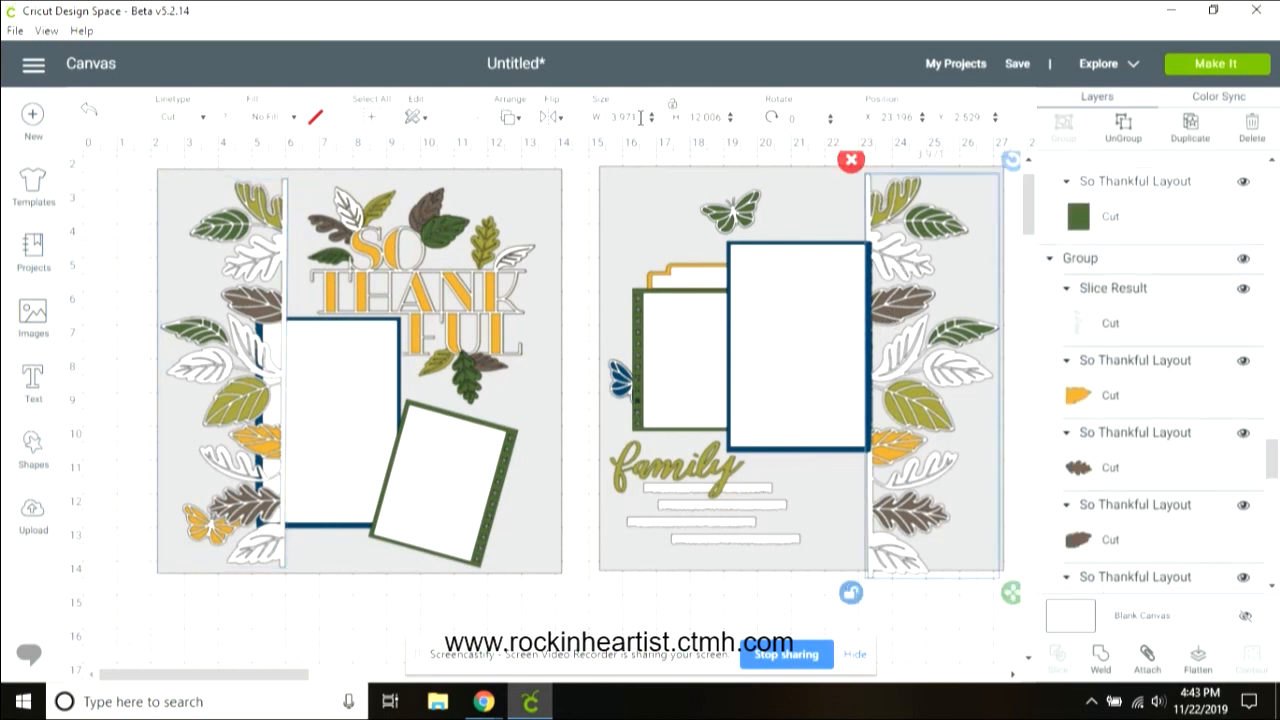
{"action": "left_click_drag", "start_coordinate": [628, 117], "coordinate": [573, 122]}
{"action": "type", "text": "3.75"}
{"action": "key", "text": "Tab"}
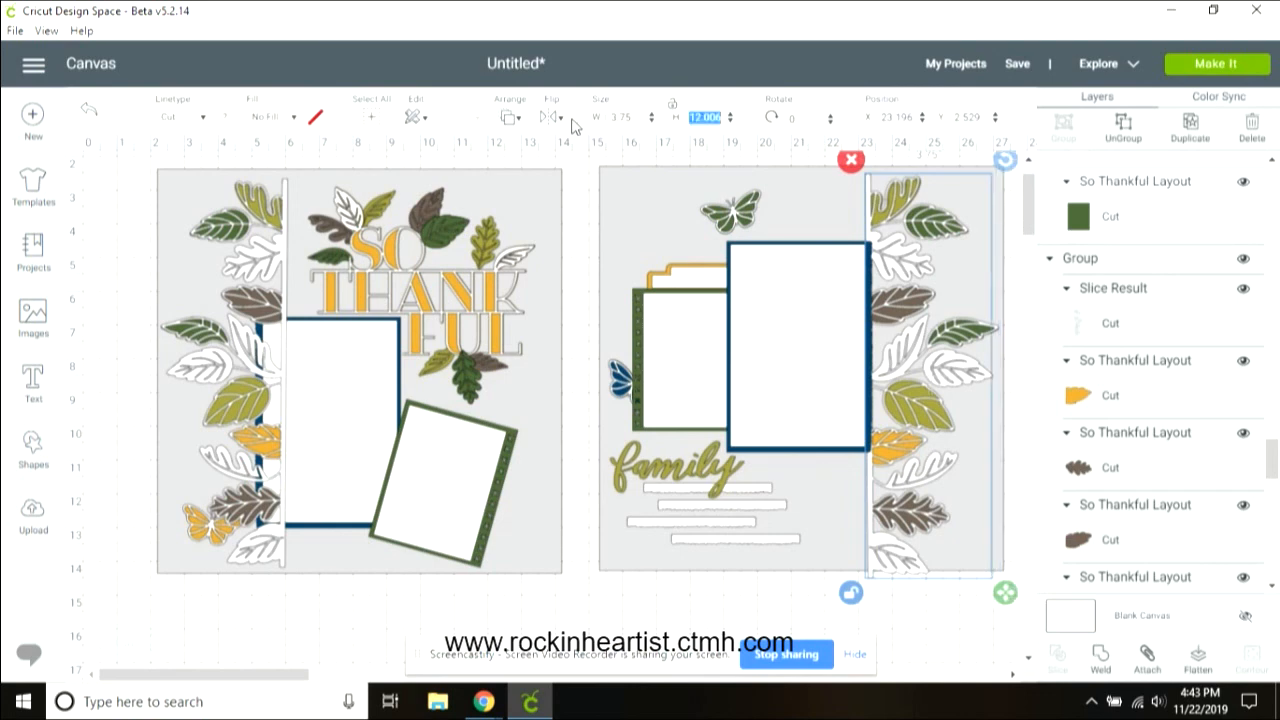
{"action": "type", "text": "11.5"}
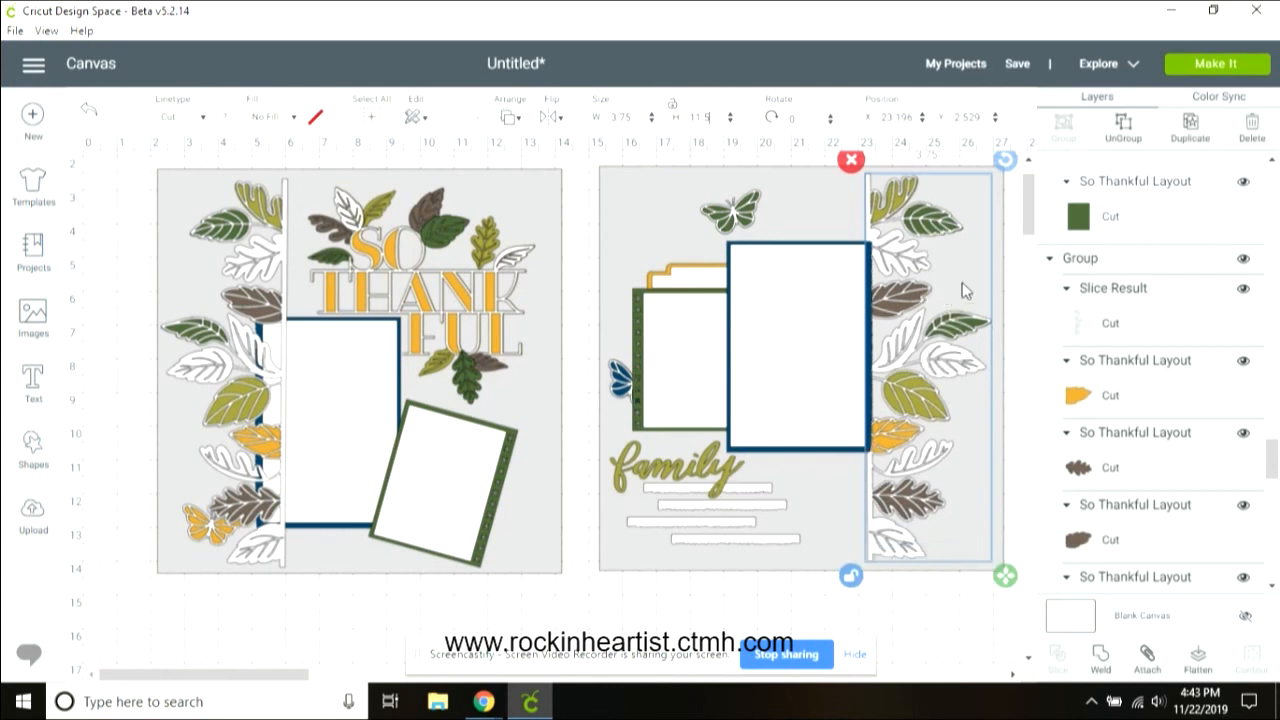
{"action": "left_click_drag", "start_coordinate": [914, 258], "coordinate": [922, 259]}
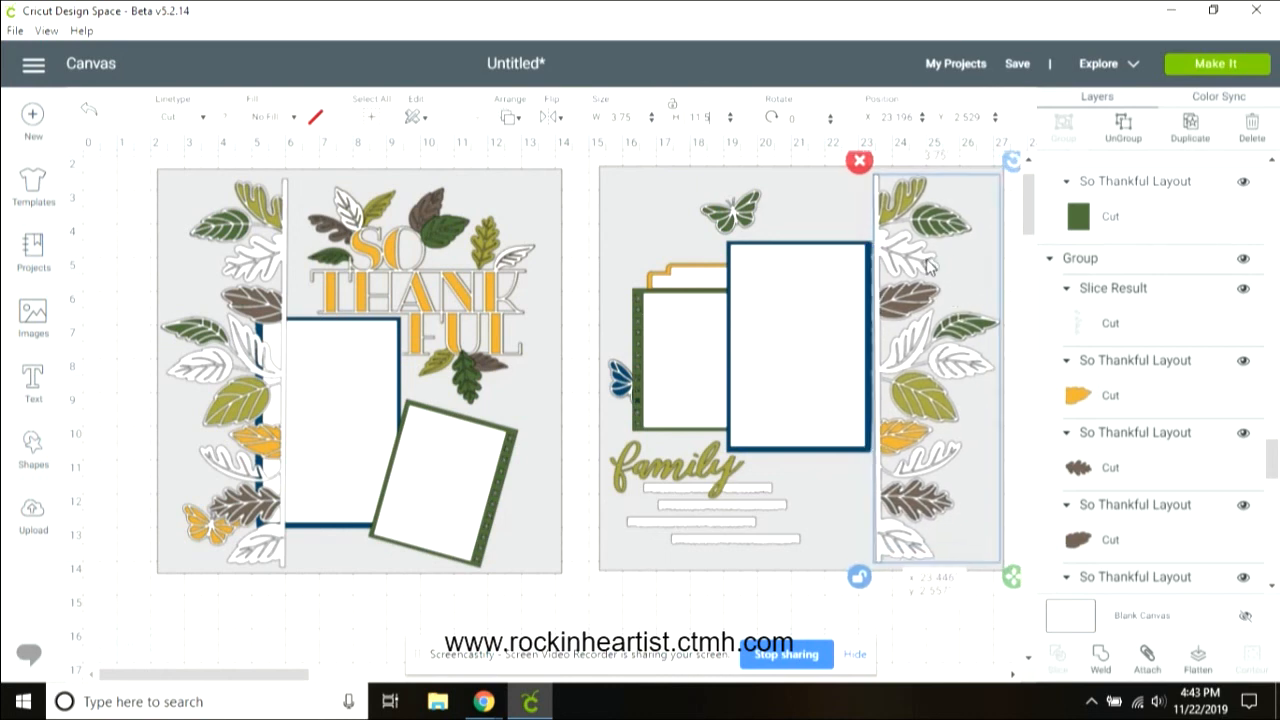
Step: Shift the right-page blue mat and the gold tab mat slightly to the right
{"action": "left_click", "coordinate": [815, 314]}
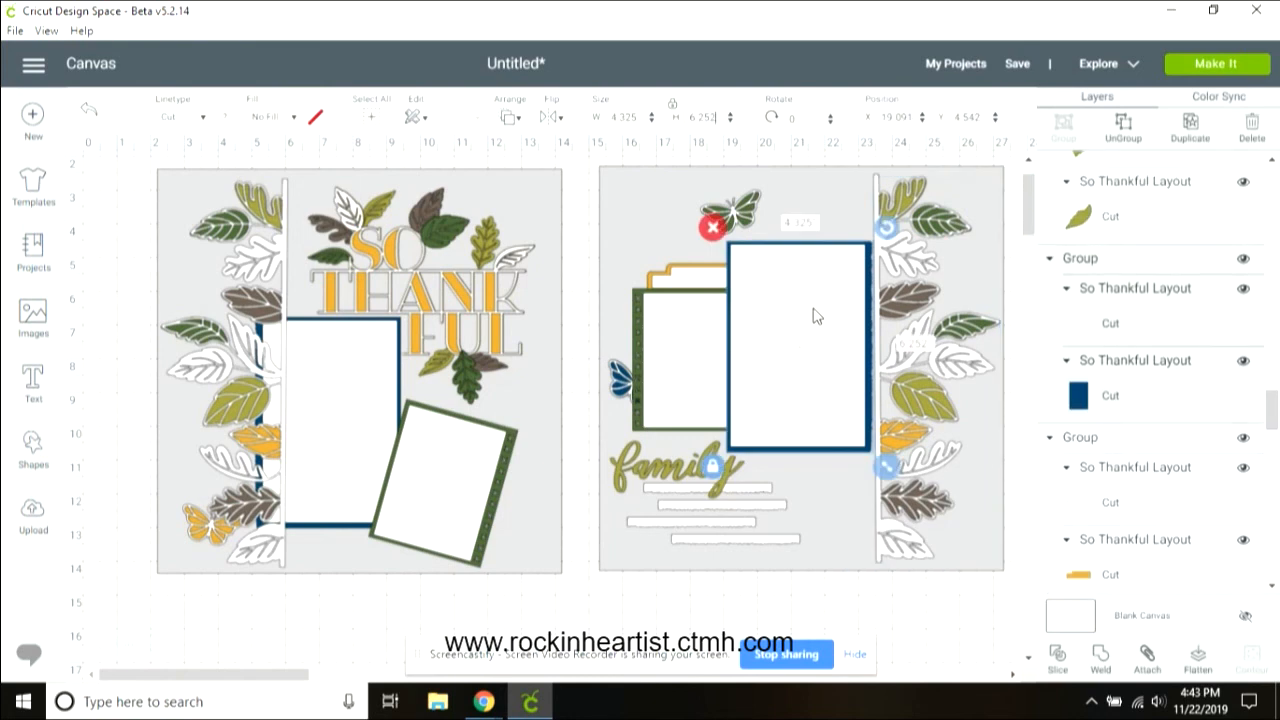
{"action": "left_click_drag", "start_coordinate": [820, 316], "coordinate": [839, 314]}
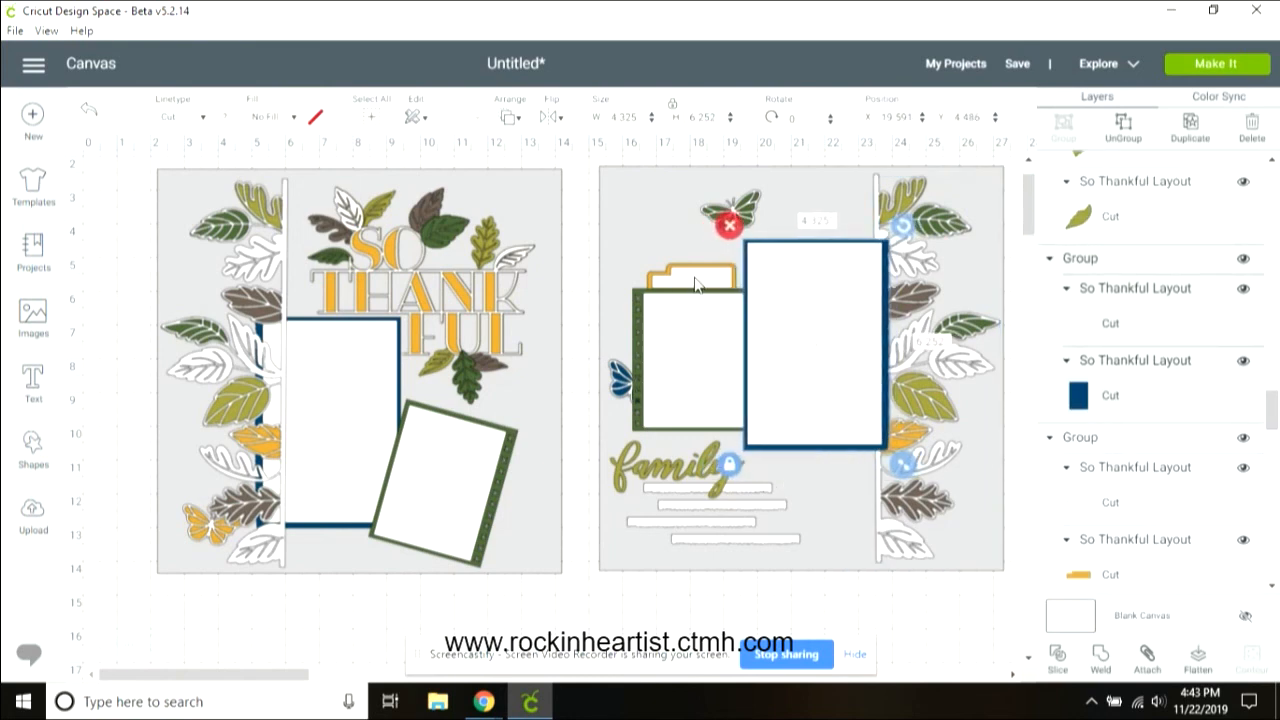
{"action": "left_click_drag", "start_coordinate": [697, 284], "coordinate": [729, 278]}
{"action": "left_click", "coordinate": [667, 198]}
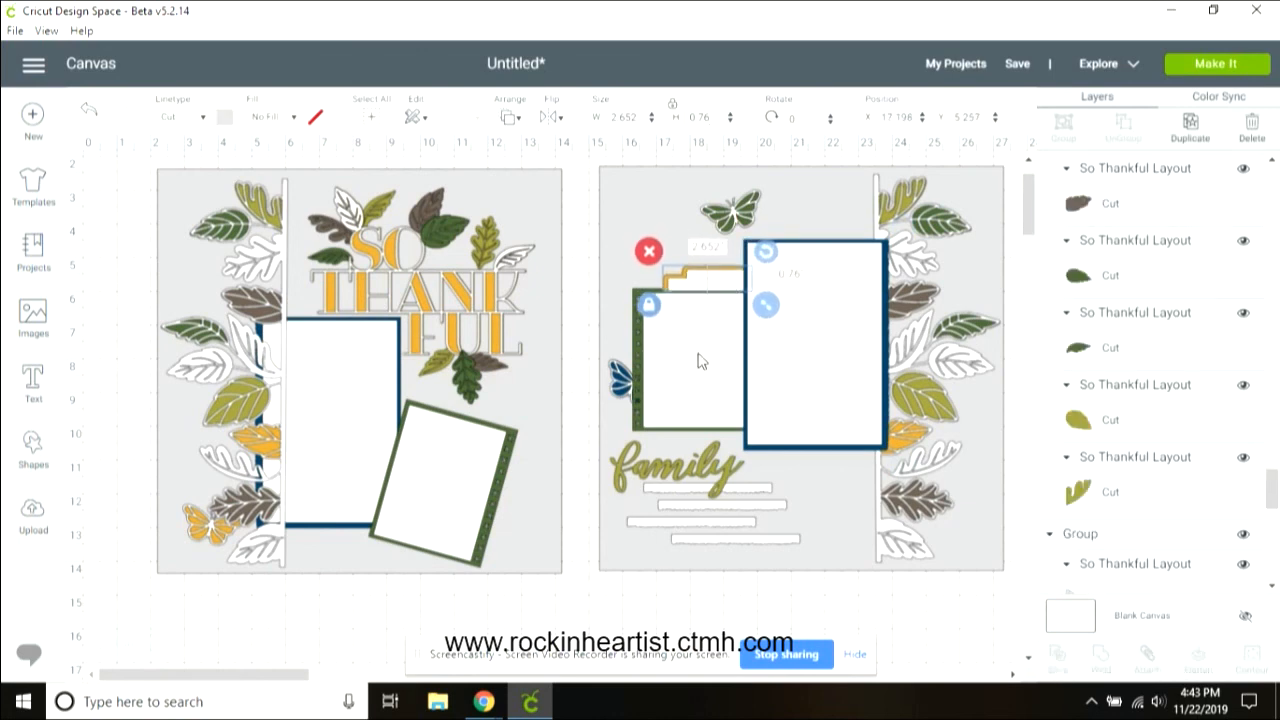
{"action": "left_click", "coordinate": [702, 358]}
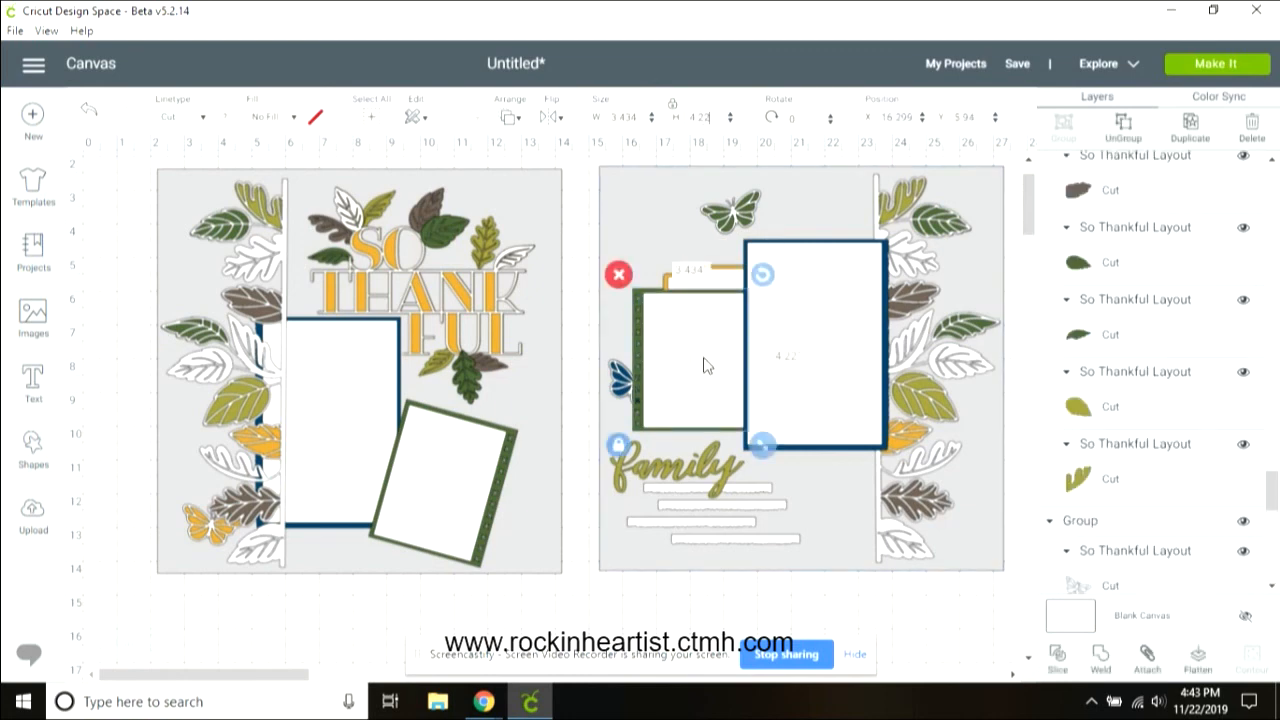
{"action": "left_click", "coordinate": [632, 211]}
{"action": "left_click", "coordinate": [352, 524]}
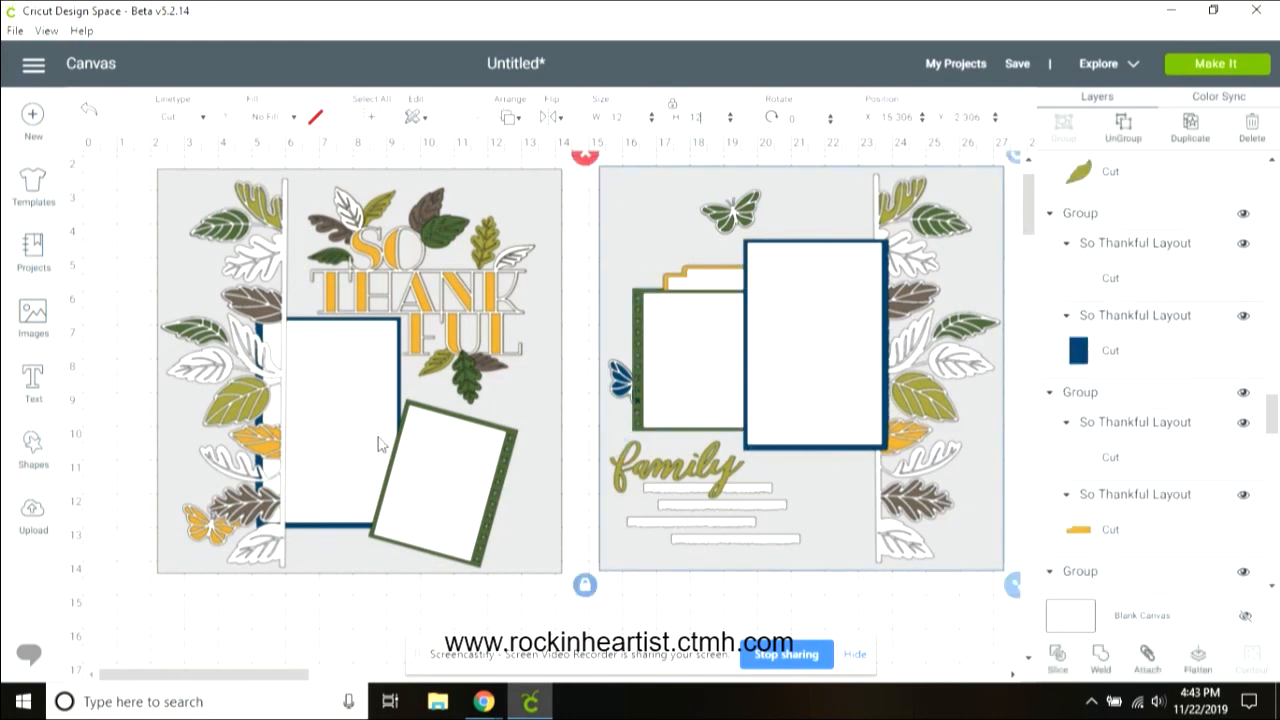
Step: Bring the left-page blue mat to the front, above the leaf border
{"action": "left_click", "coordinate": [381, 439]}
{"action": "left_click", "coordinate": [355, 385]}
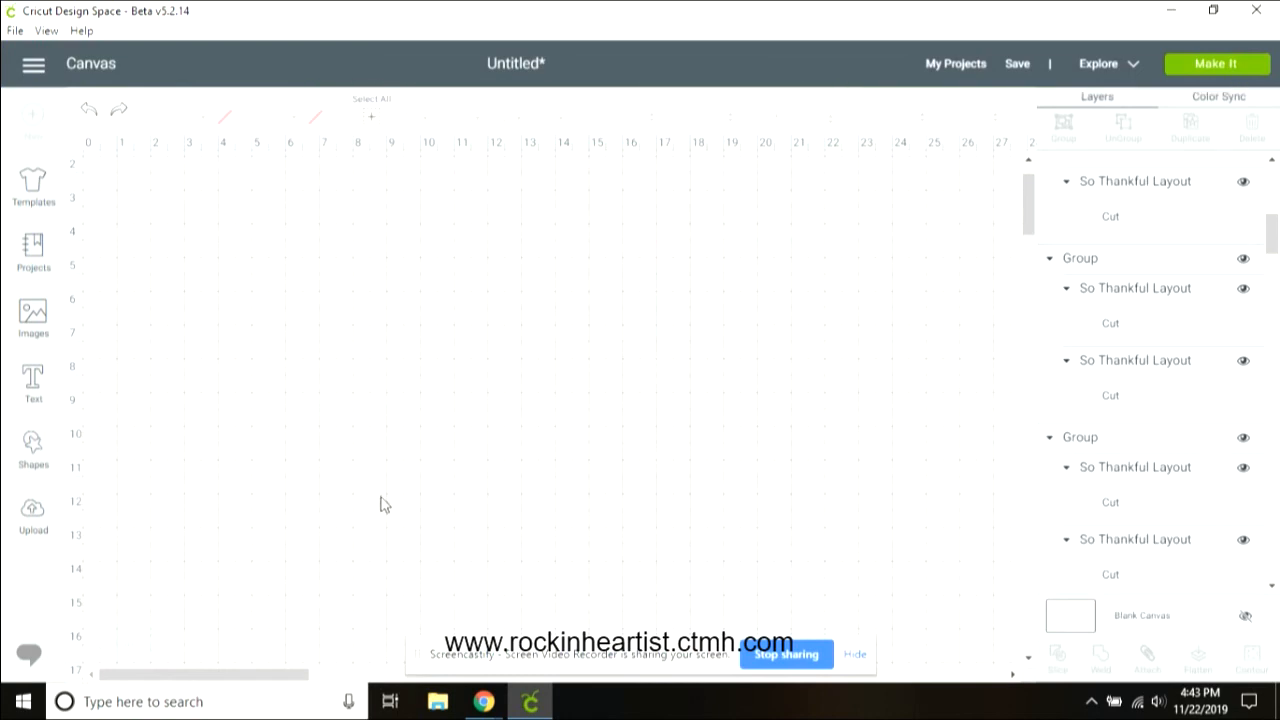
{"action": "left_click", "coordinate": [352, 418]}
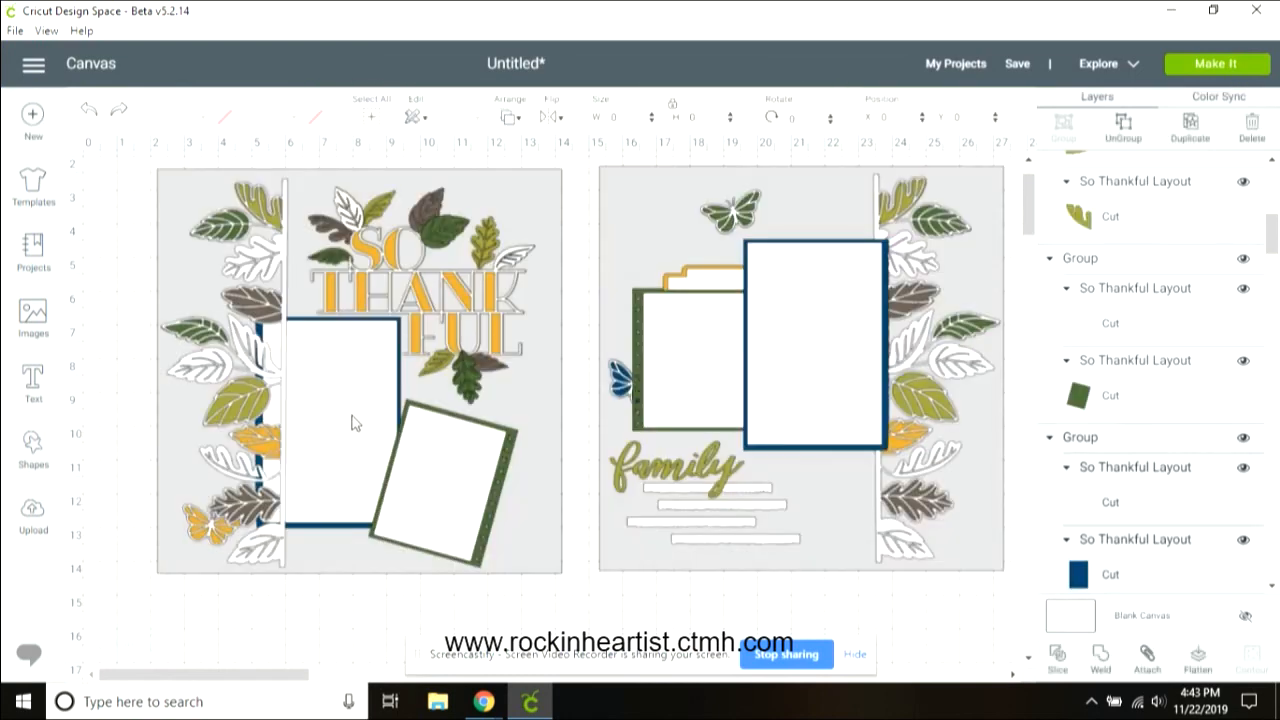
{"action": "left_click", "coordinate": [505, 118]}
{"action": "left_click", "coordinate": [552, 230]}
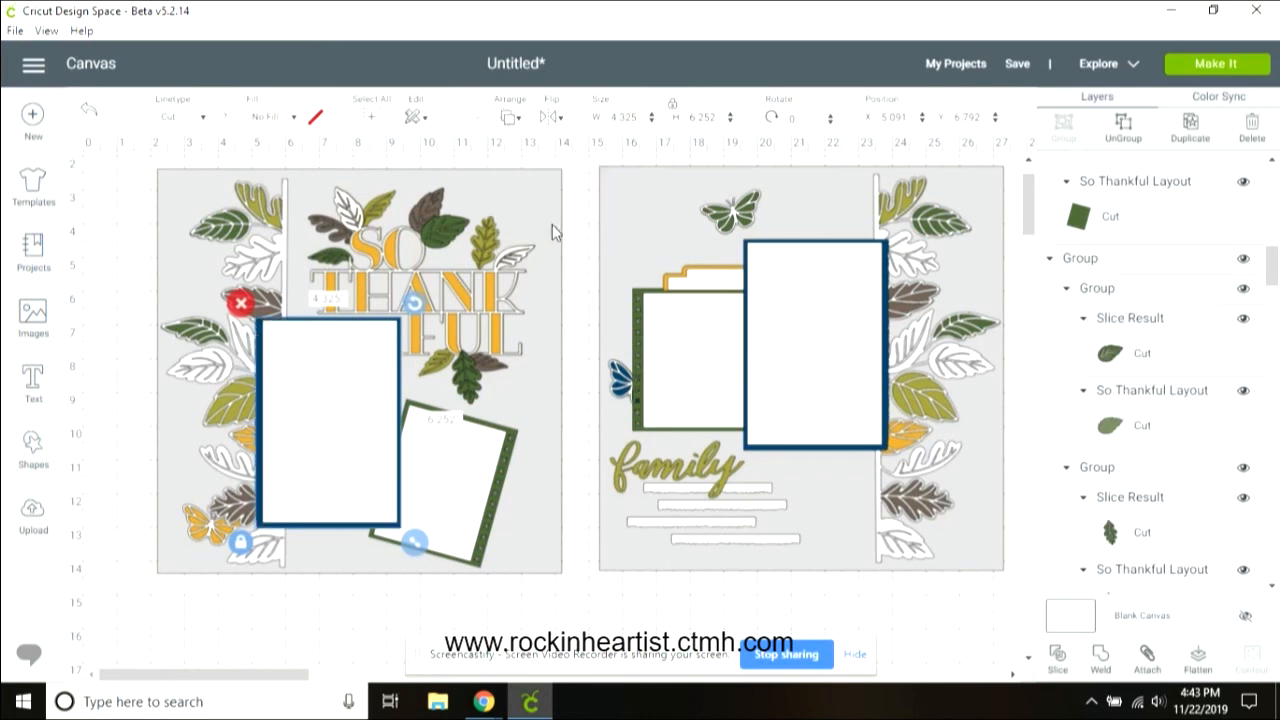
Step: Bring the rotated green mat on the left page to the front
{"action": "left_click", "coordinate": [472, 494]}
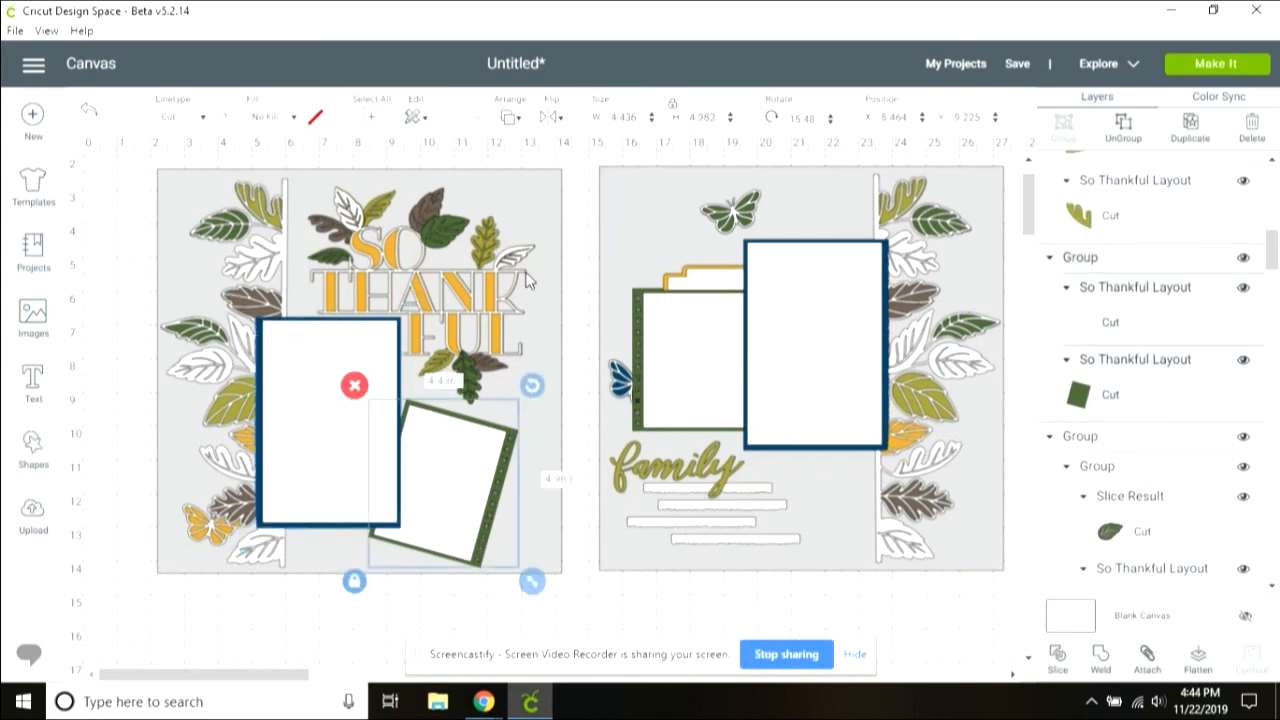
{"action": "left_click", "coordinate": [512, 118]}
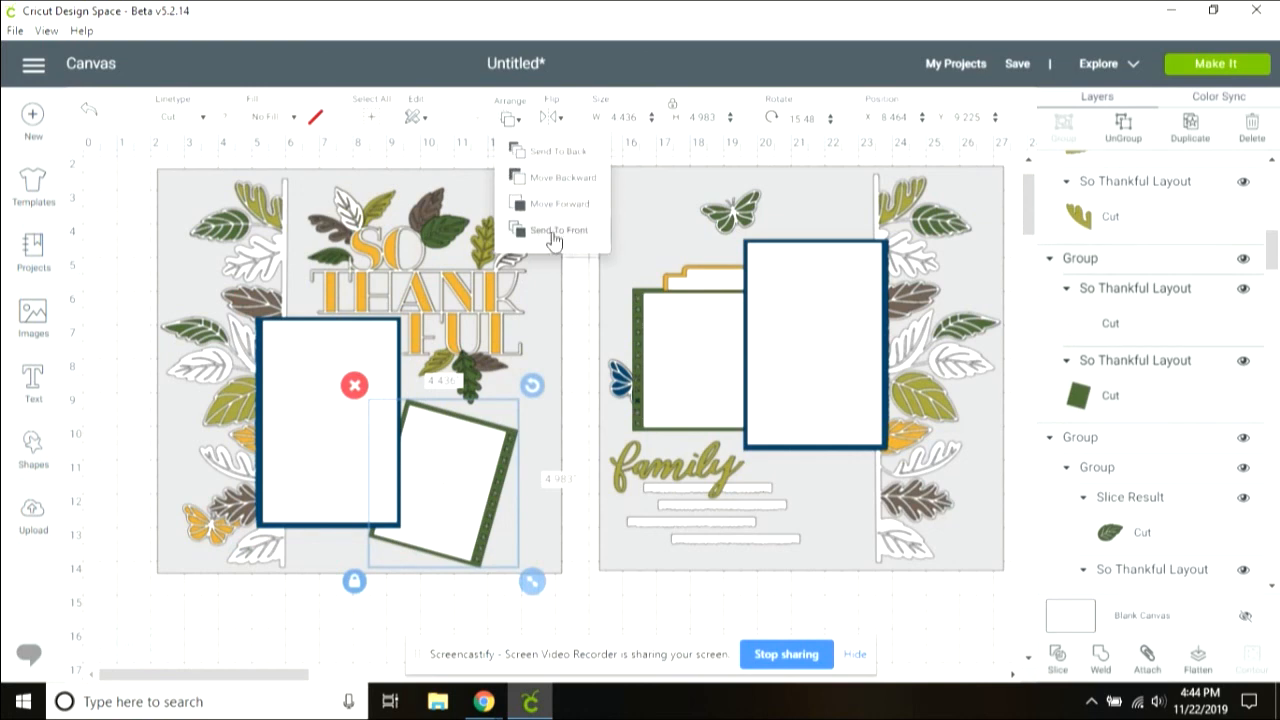
{"action": "left_click", "coordinate": [558, 230]}
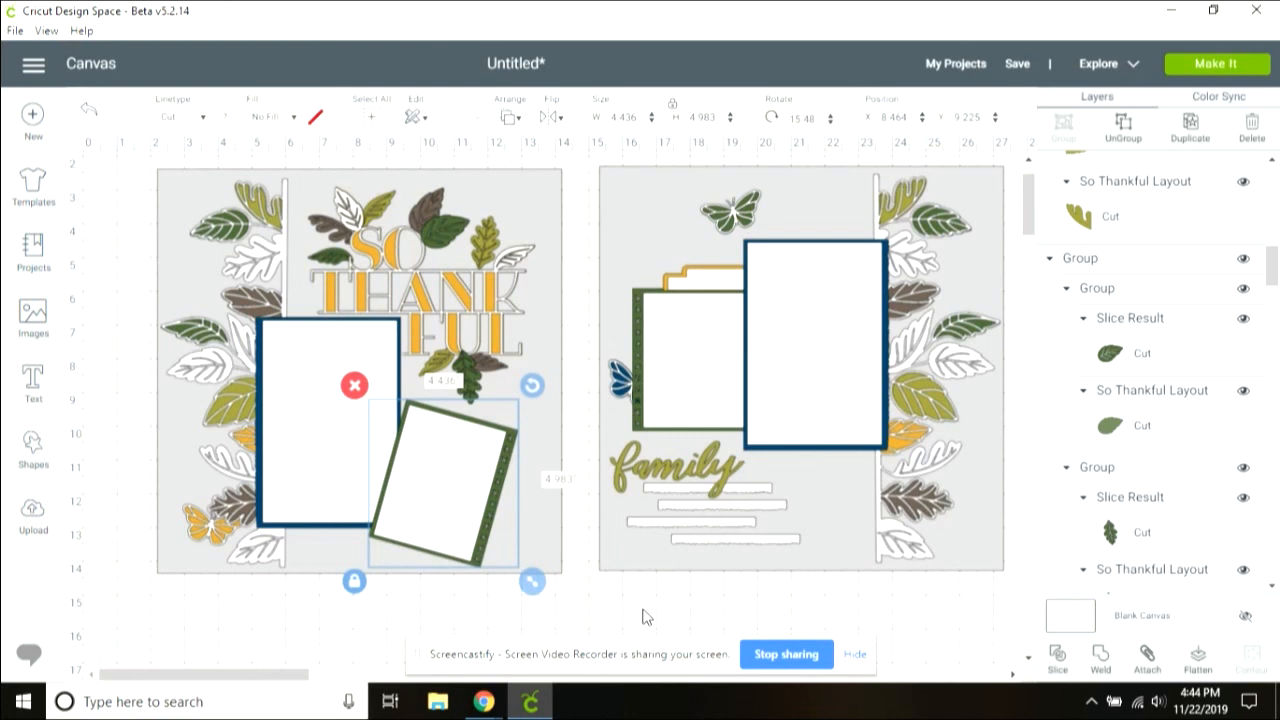
Step: Move the blue butterfly onto the top edge of the right-page blue mat
{"action": "left_click", "coordinate": [618, 385]}
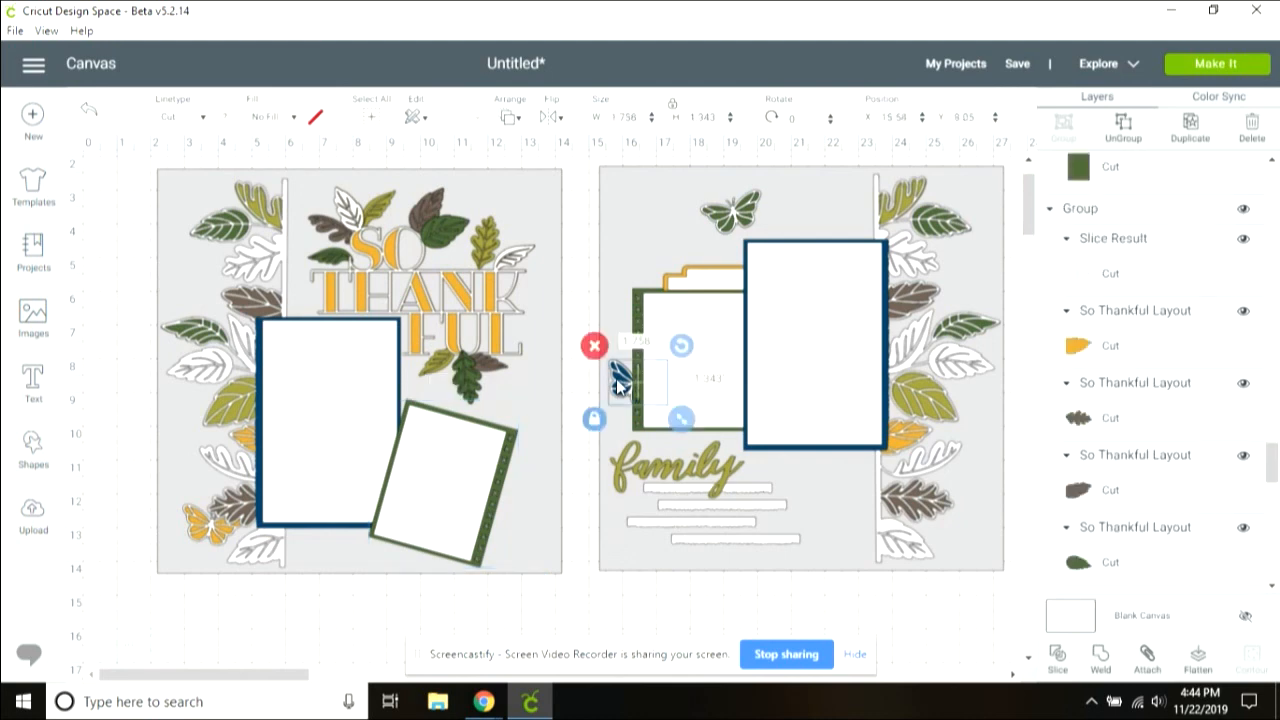
{"action": "left_click", "coordinate": [512, 118]}
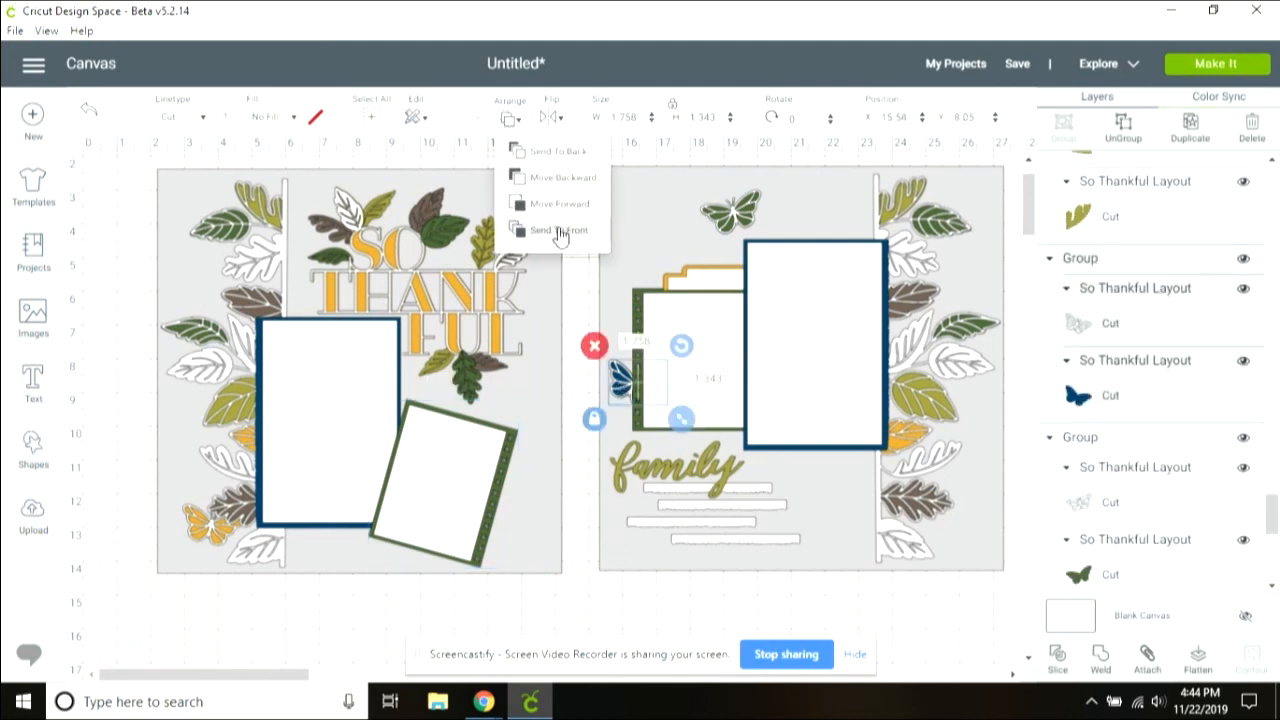
{"action": "left_click_drag", "start_coordinate": [658, 382], "coordinate": [843, 240]}
Step: Place the green butterfly over the blue mat's upper left corner and nudge the blue butterfly slightly
{"action": "left_click_drag", "start_coordinate": [733, 212], "coordinate": [746, 290]}
{"action": "left_click", "coordinate": [510, 117]}
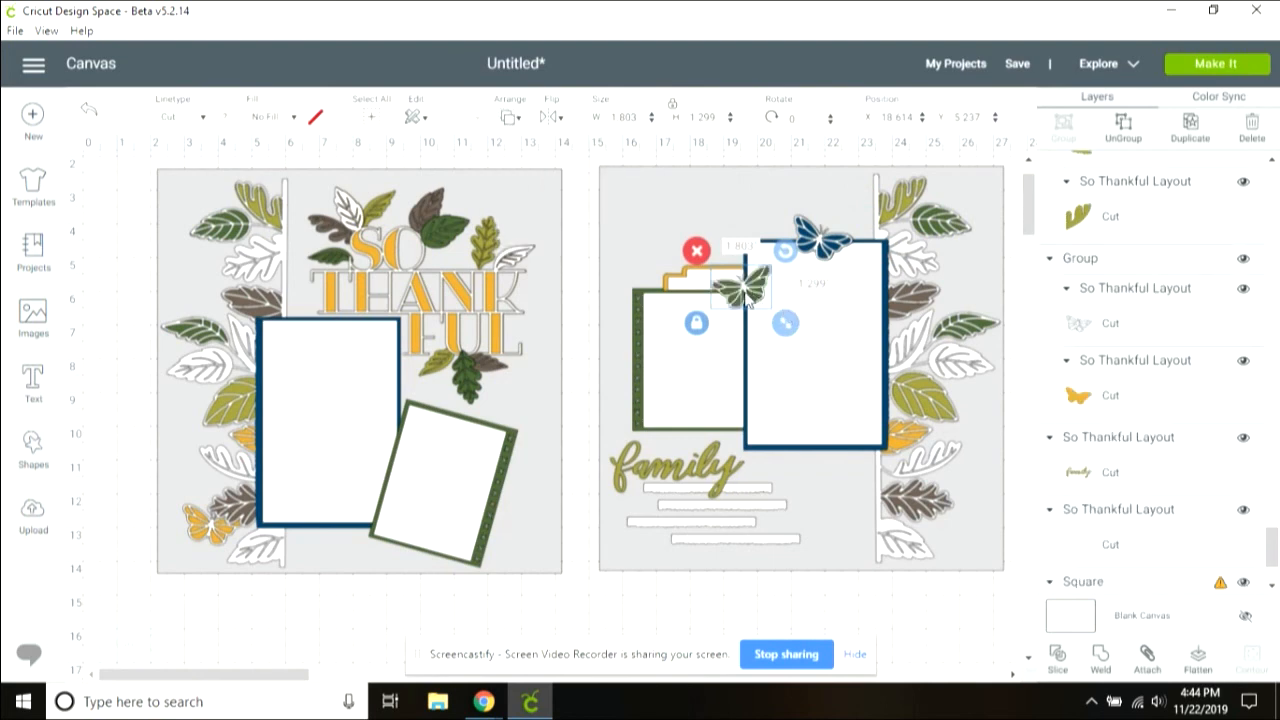
{"action": "left_click_drag", "start_coordinate": [746, 298], "coordinate": [744, 298]}
{"action": "left_click_drag", "start_coordinate": [823, 251], "coordinate": [836, 245]}
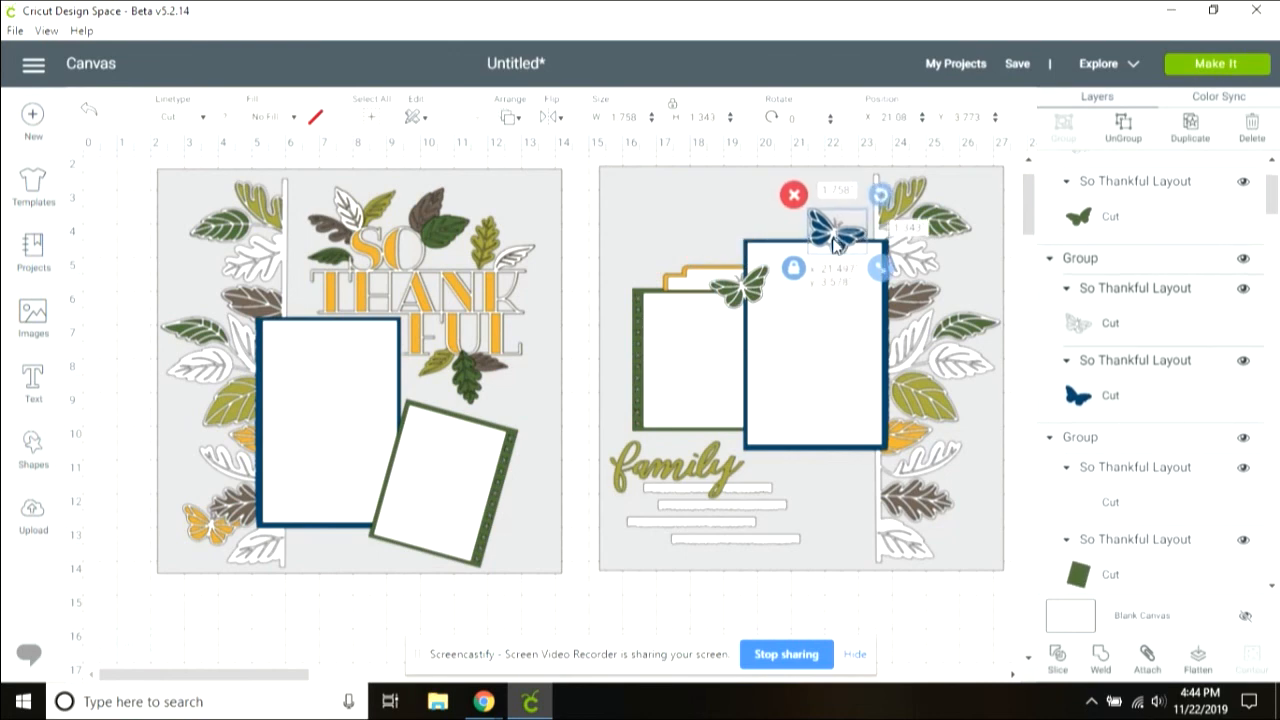
Step: Bring the yellow butterfly to the front and move it onto the lower edge of the left-page blue mat
{"action": "left_click", "coordinate": [218, 535]}
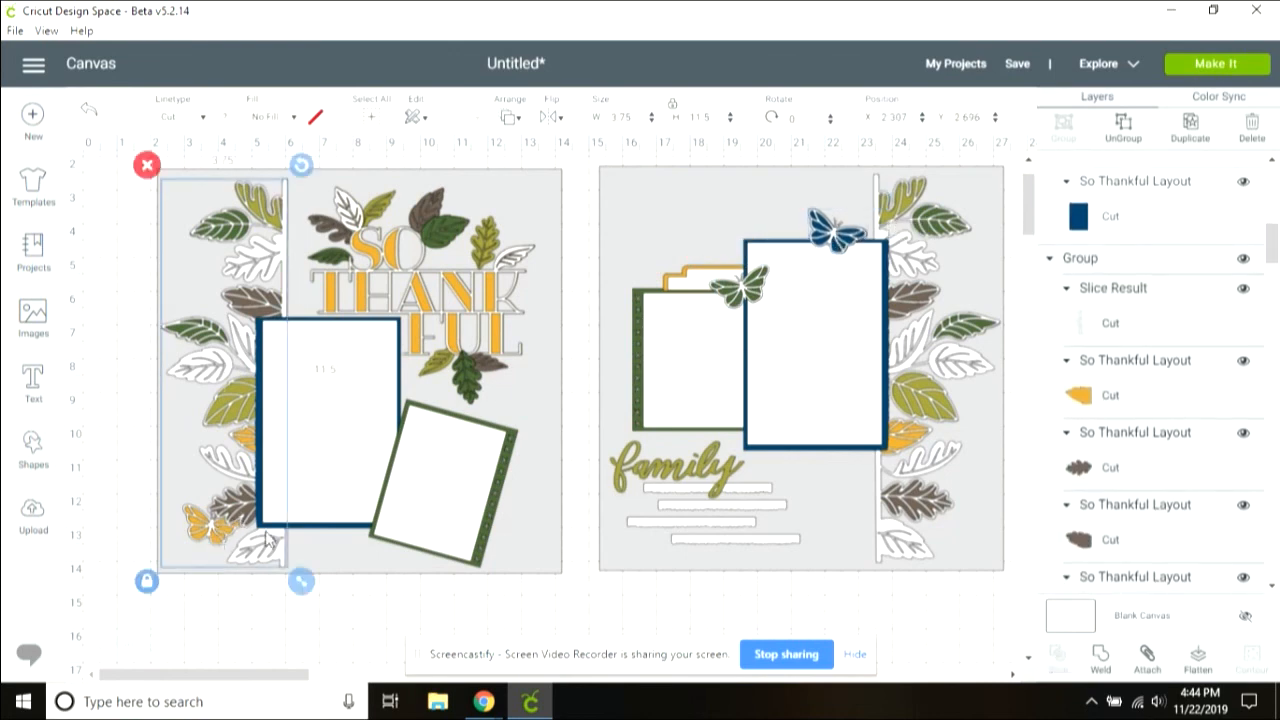
{"action": "left_click_drag", "start_coordinate": [1274, 256], "coordinate": [1278, 568]}
{"action": "left_click", "coordinate": [1138, 185]}
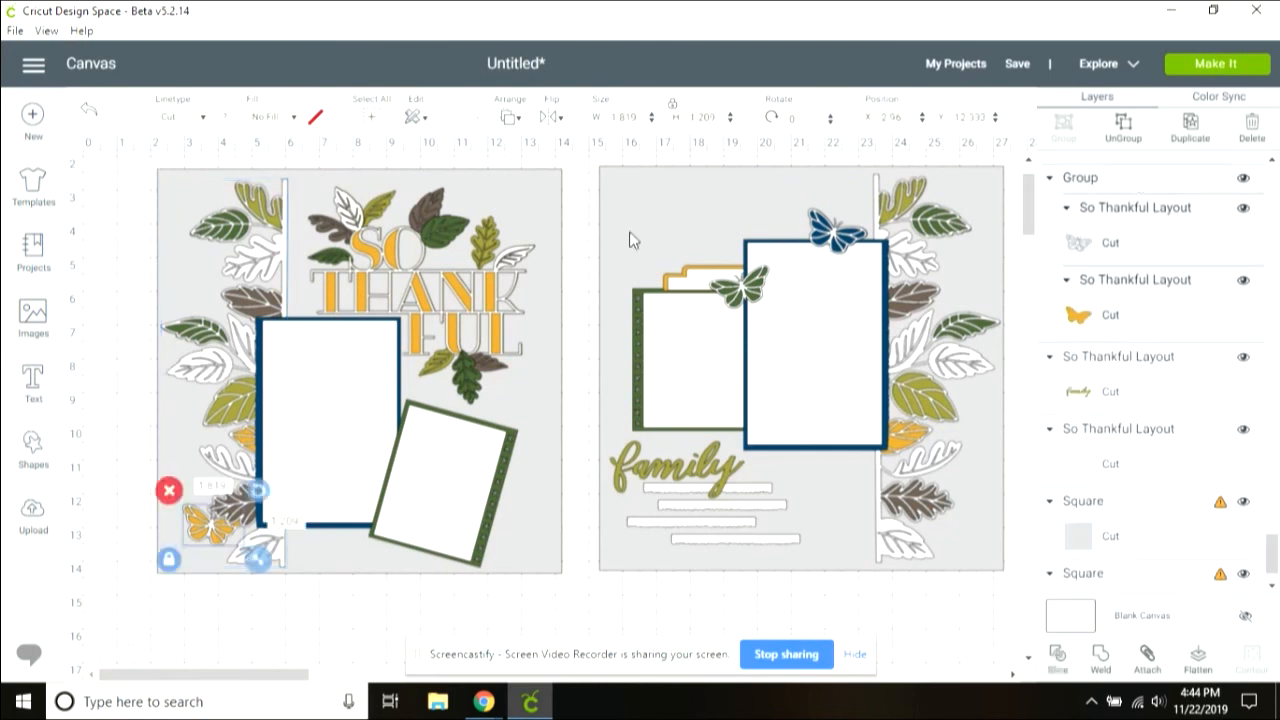
{"action": "left_click", "coordinate": [518, 116]}
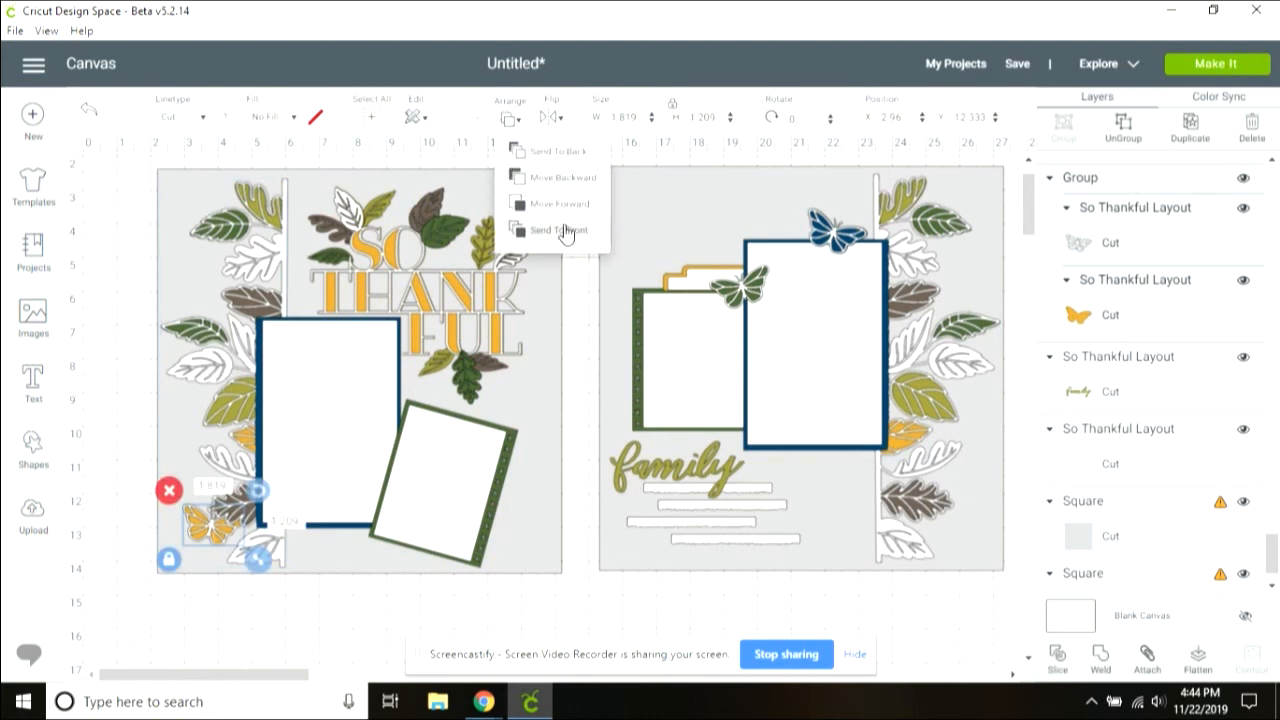
{"action": "left_click_drag", "start_coordinate": [232, 530], "coordinate": [372, 540]}
{"action": "left_click", "coordinate": [127, 289]}
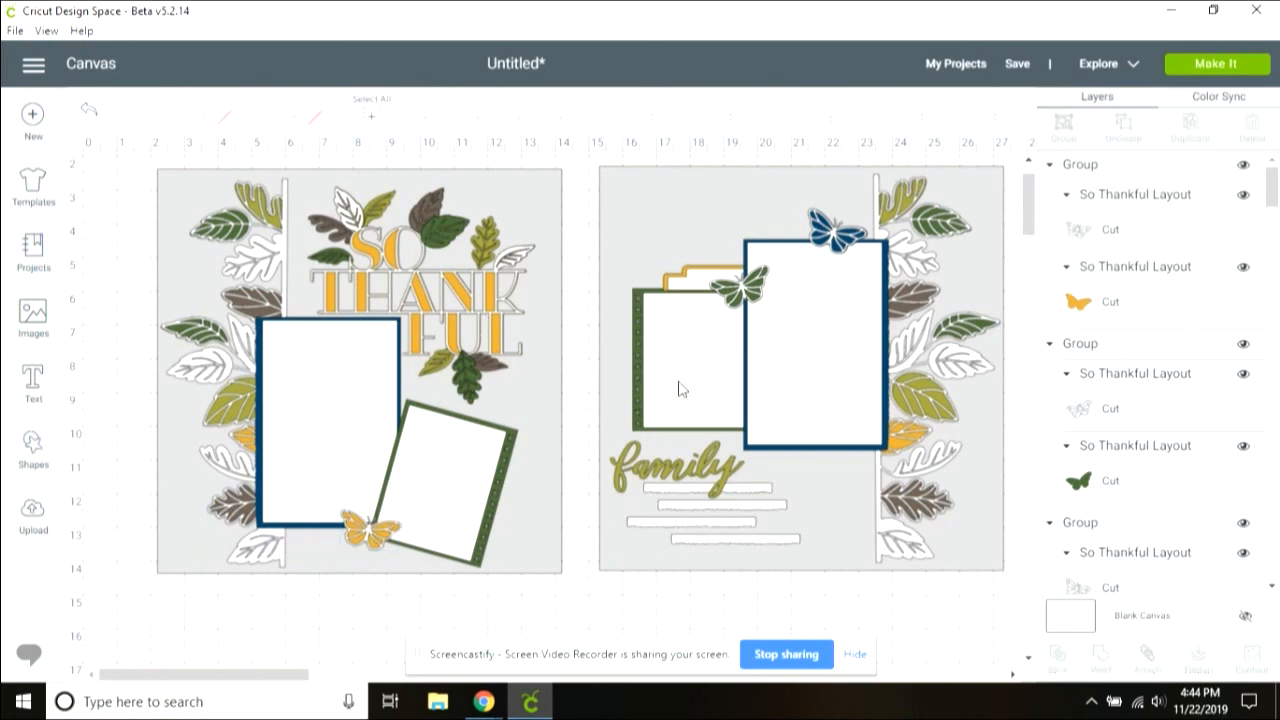